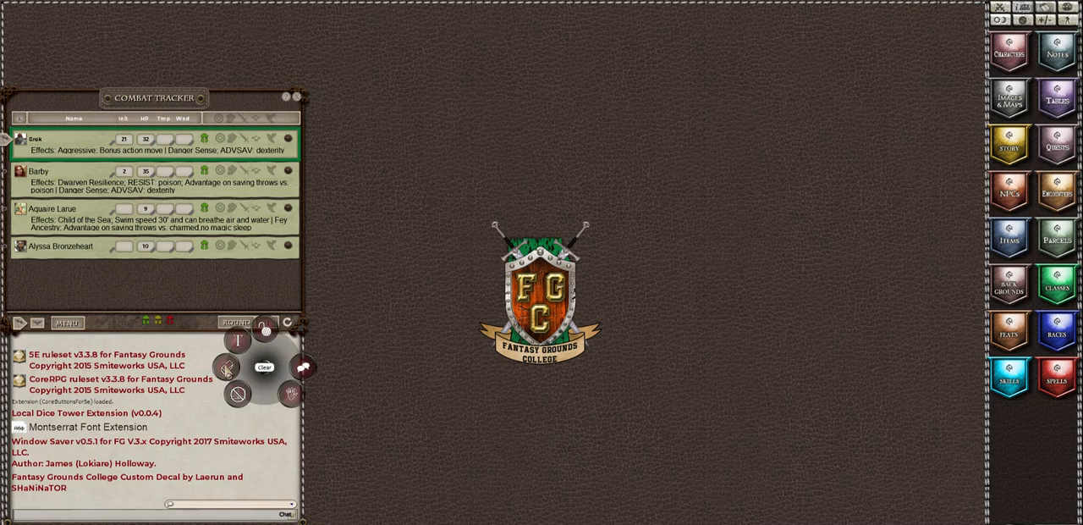
click(226, 367)
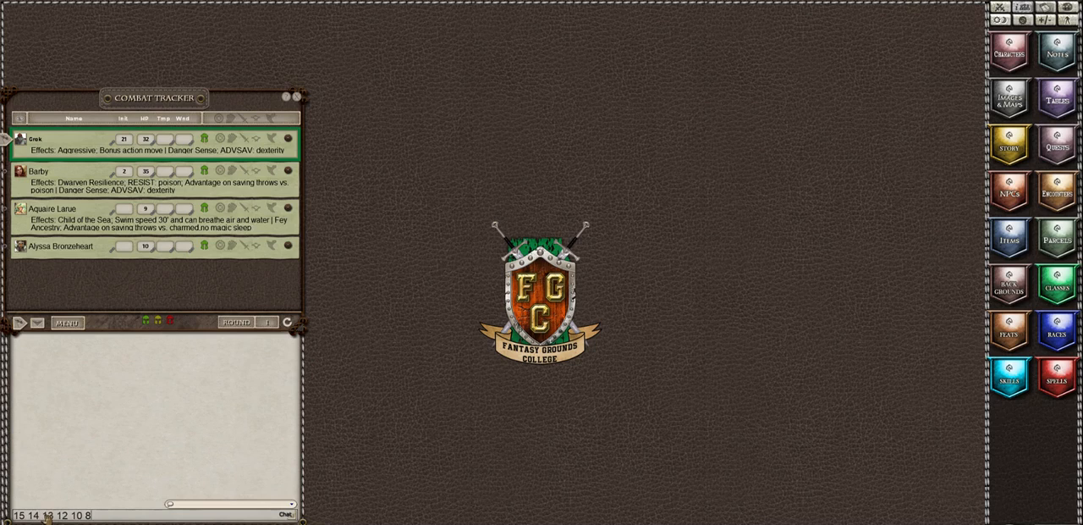
key(Return)
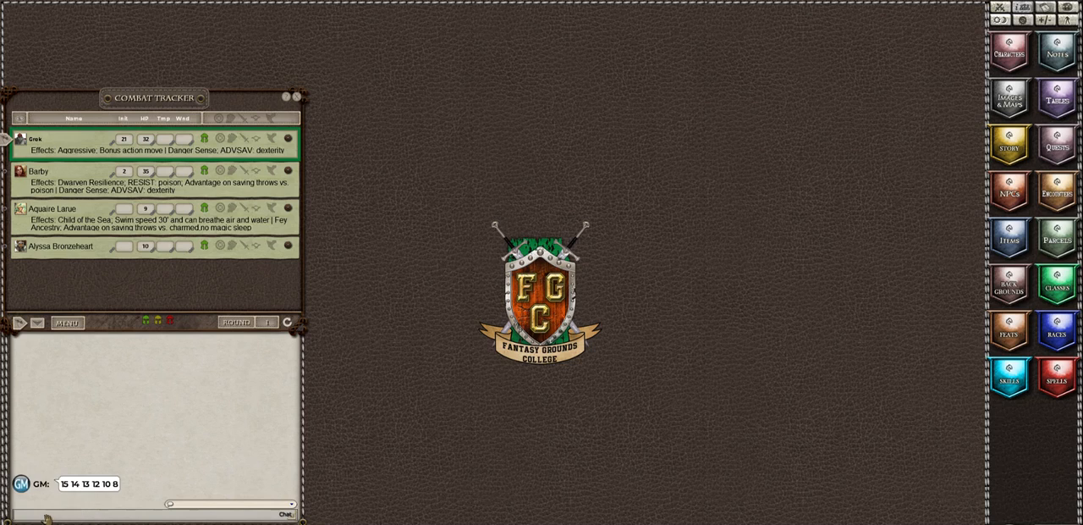
Step: Create a new blank character and set its abilities to STR 8, DEX 13, CON 14, INT 12, WIS 10 and CHA 15
click(1001, 54)
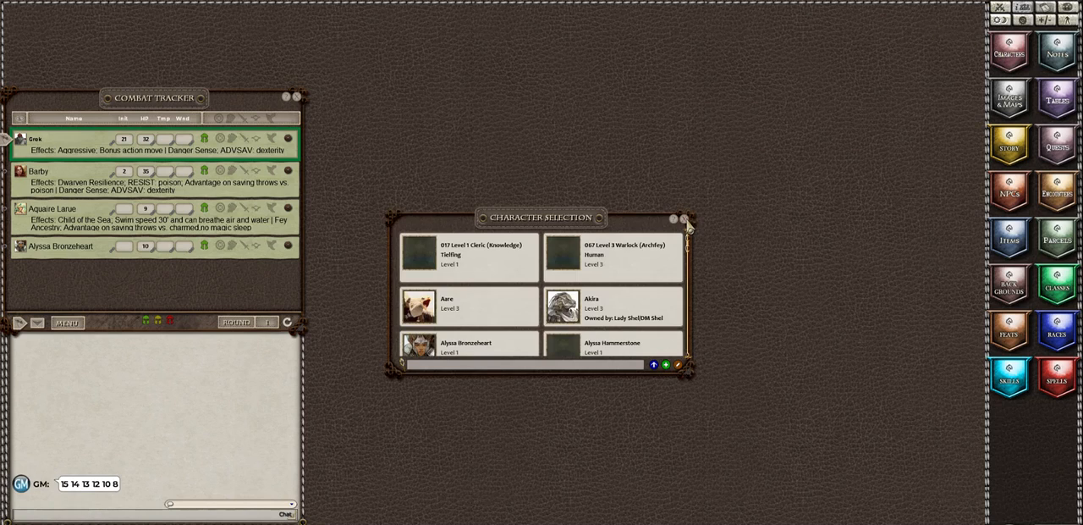
click(666, 366)
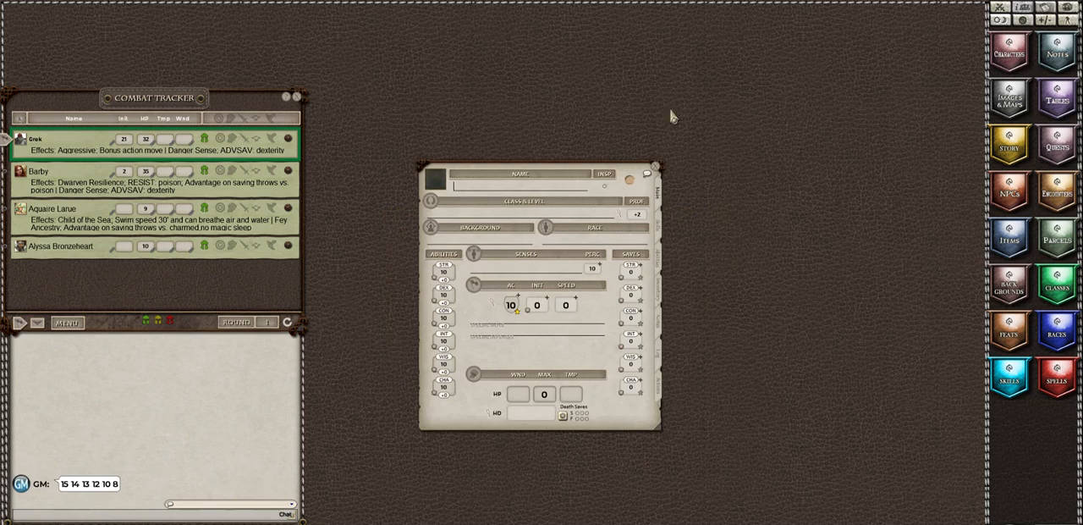
drag(528, 176, 755, 195)
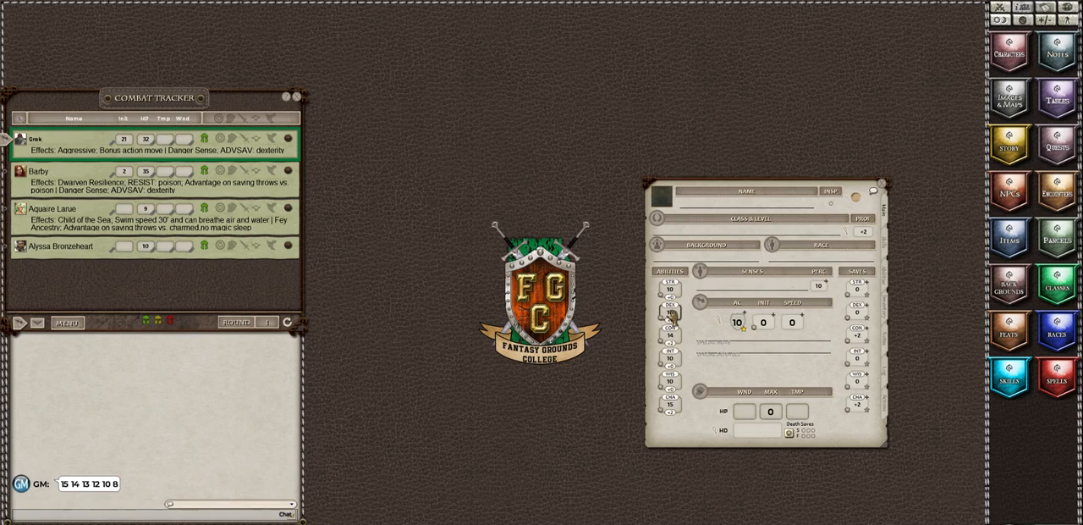
scroll(671, 313, up, 2)
drag(741, 193, 687, 196)
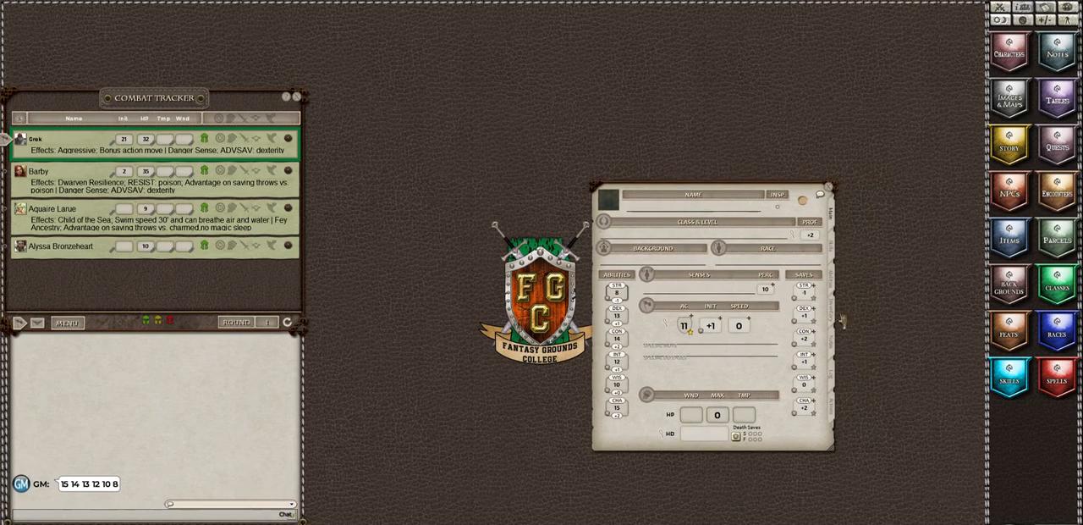
Step: Open the backgrounds list beside the character sheet and check its source groups, keeping the group at (All)
click(1007, 285)
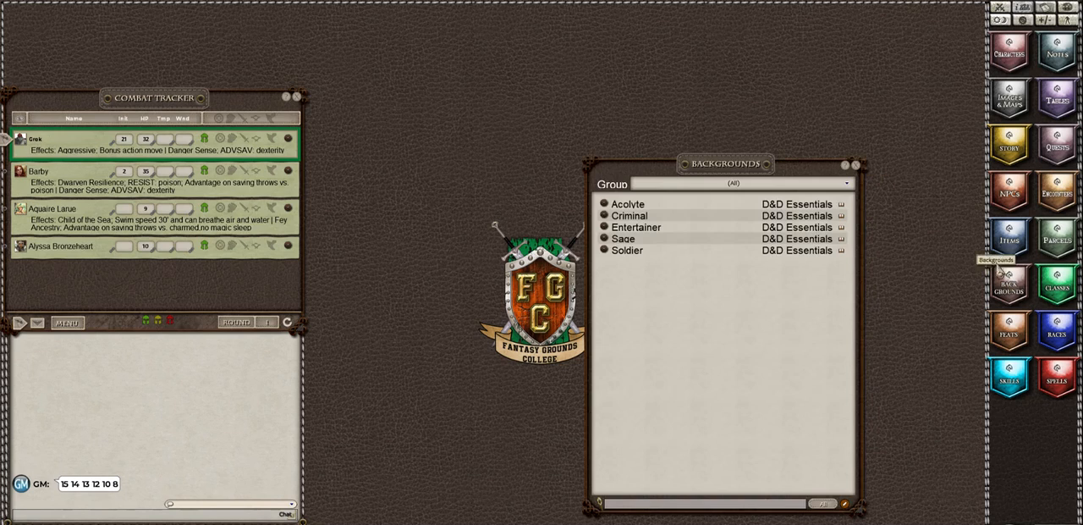
drag(735, 163, 816, 184)
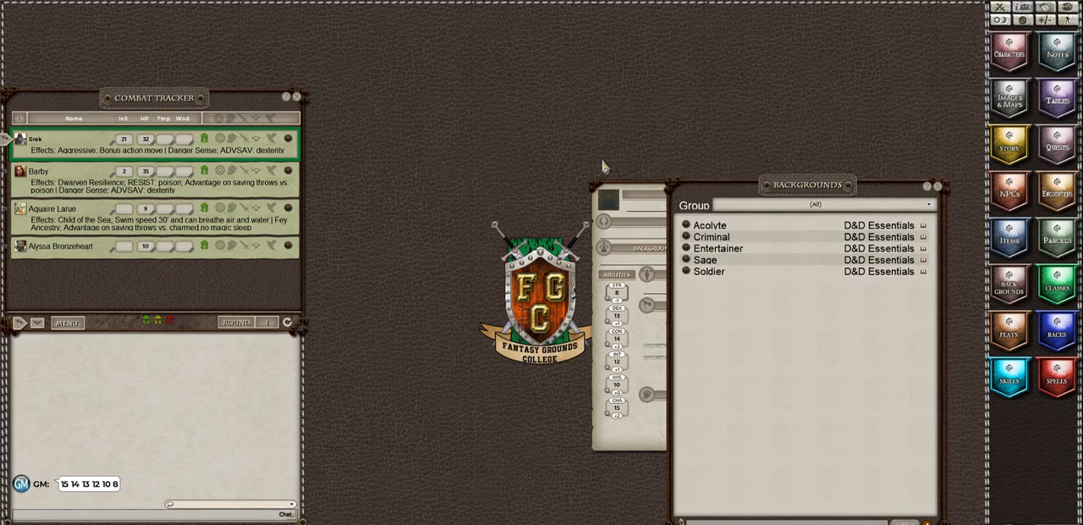
drag(640, 197, 350, 200)
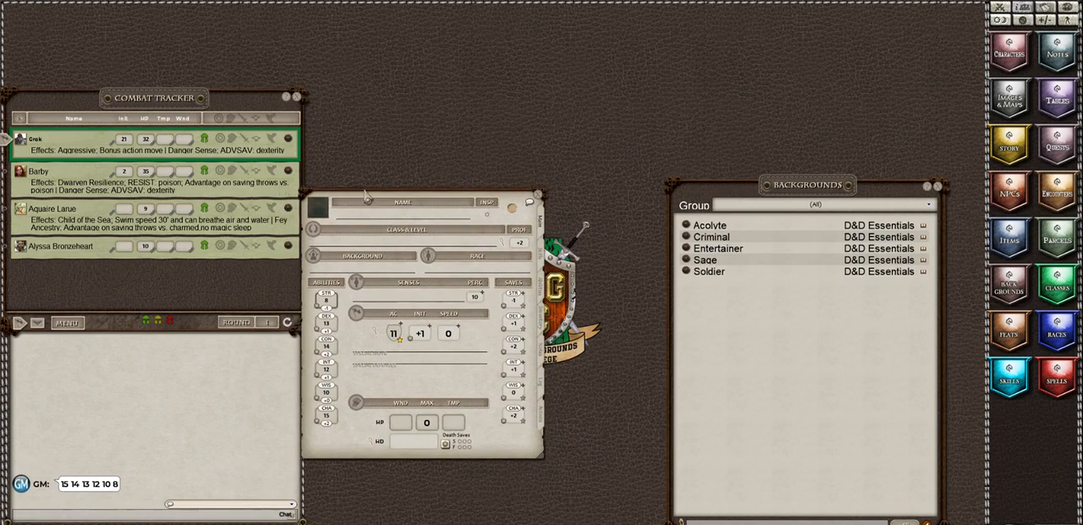
click(855, 207)
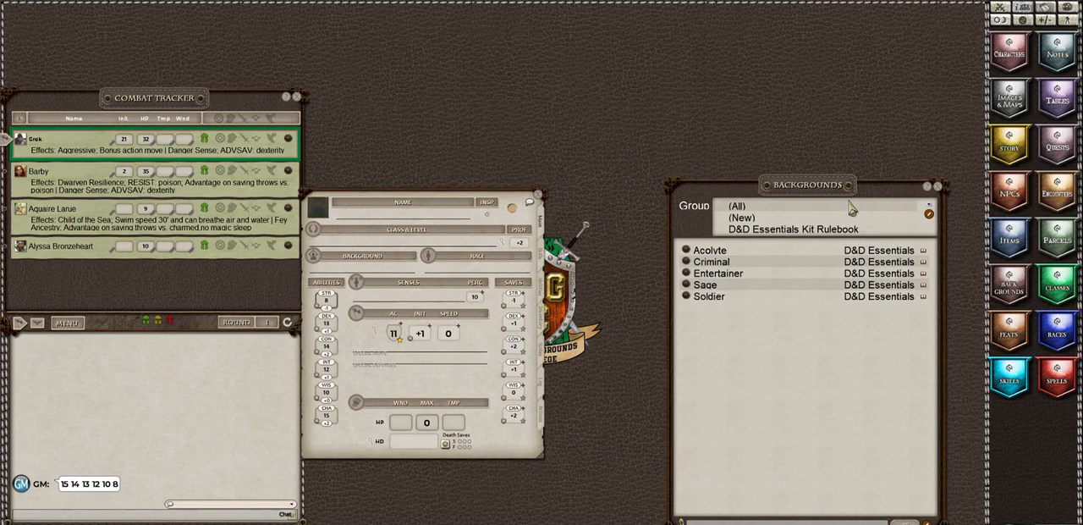
click(795, 209)
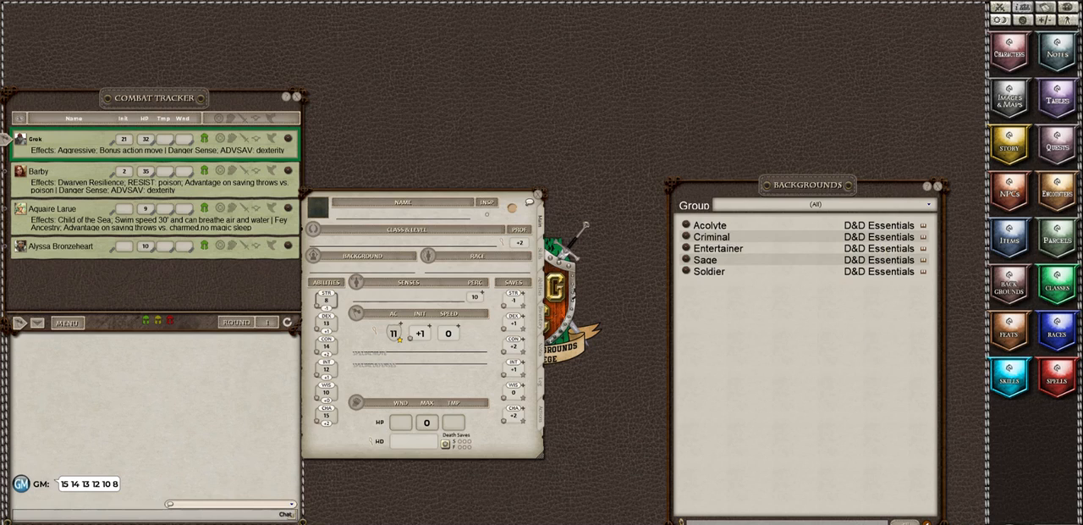
Step: Show the loaded data modules and unload D&D Dragon of Icespire Peak and D&D Essentials Kit Rulebook
click(1059, 520)
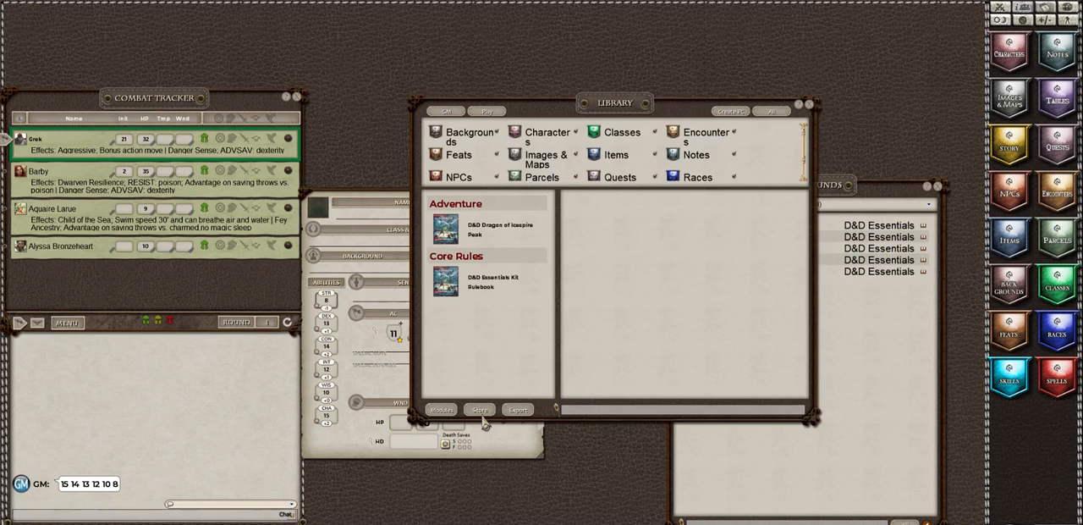
click(441, 410)
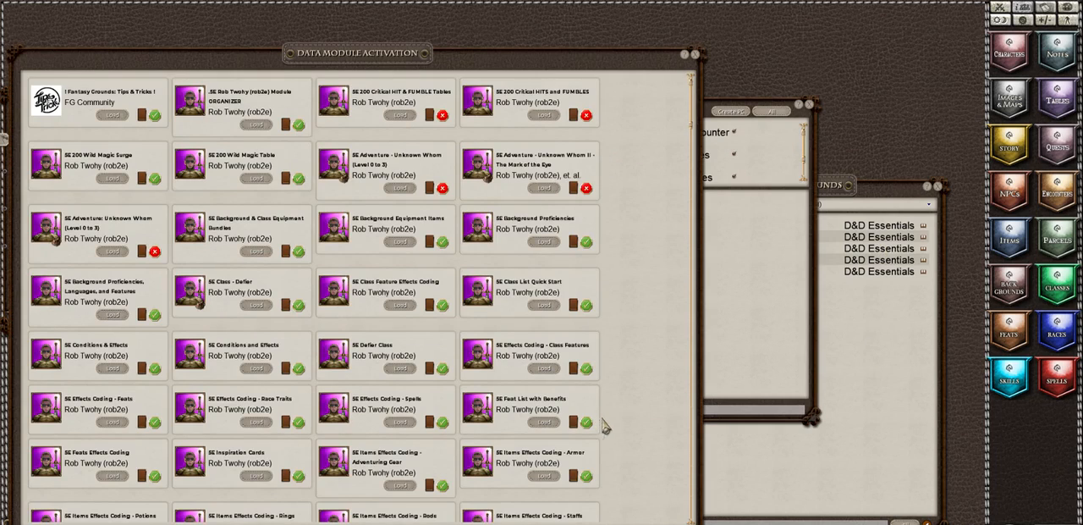
click(584, 522)
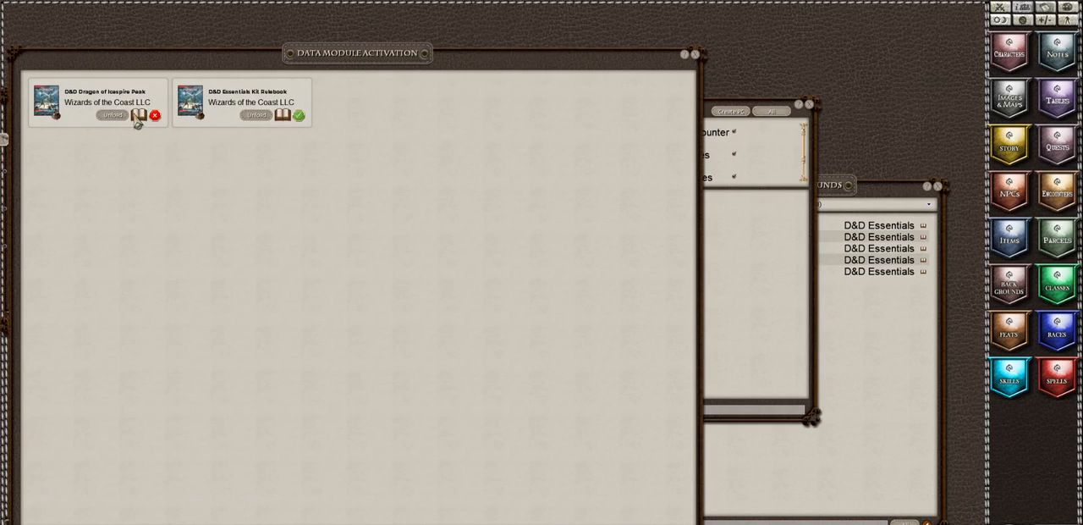
click(101, 116)
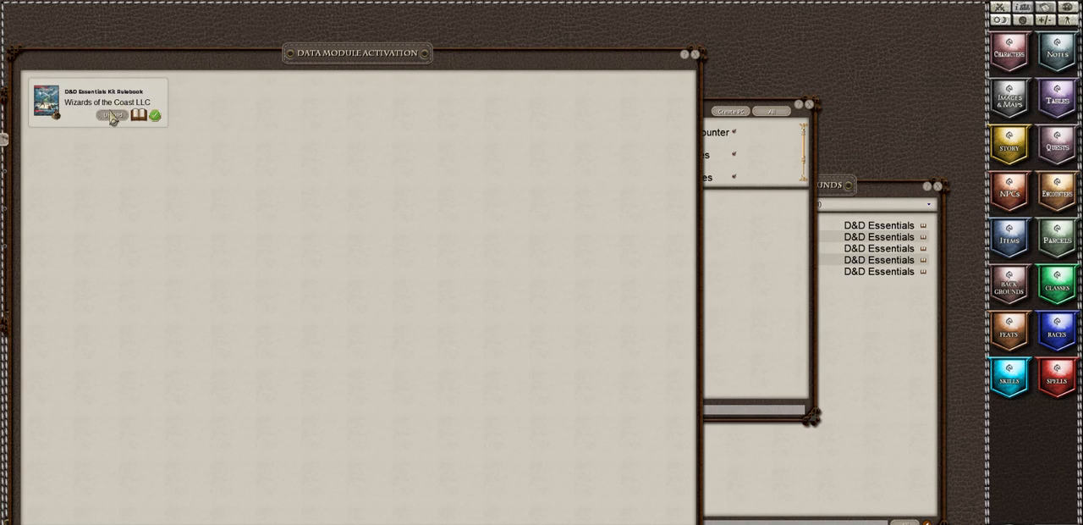
click(112, 116)
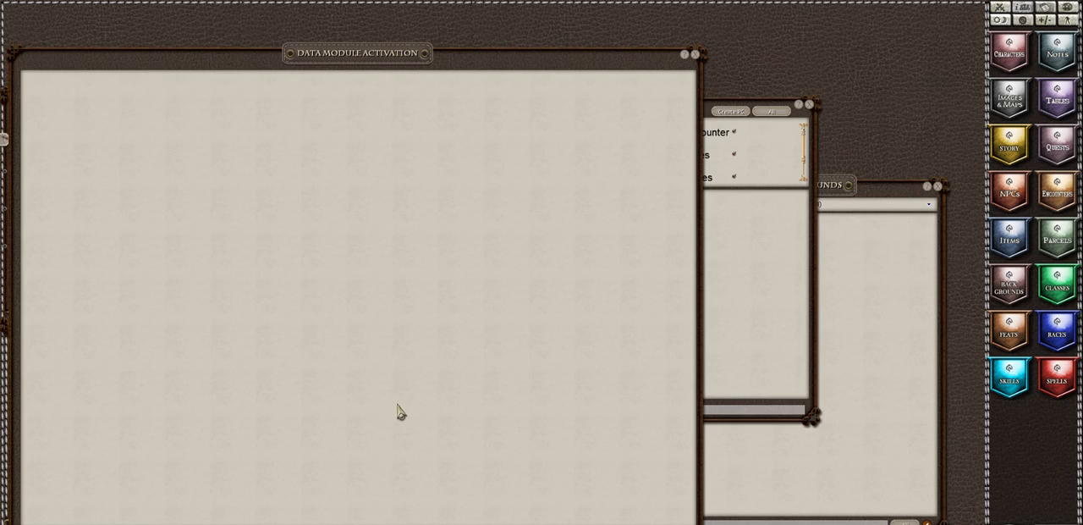
Step: Load the D&D Player's Handbook, Sword Coast Adventurer's Guide, Volo's Guide to Monsters and Xanathar's Guide to Everything player modules, and close the library
click(490, 523)
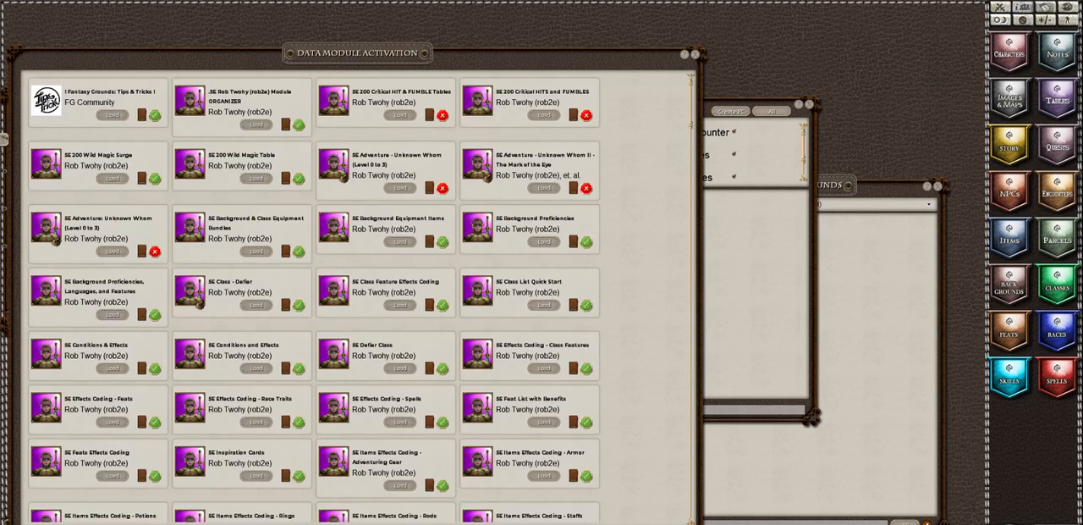
scroll(356, 288, down, 15)
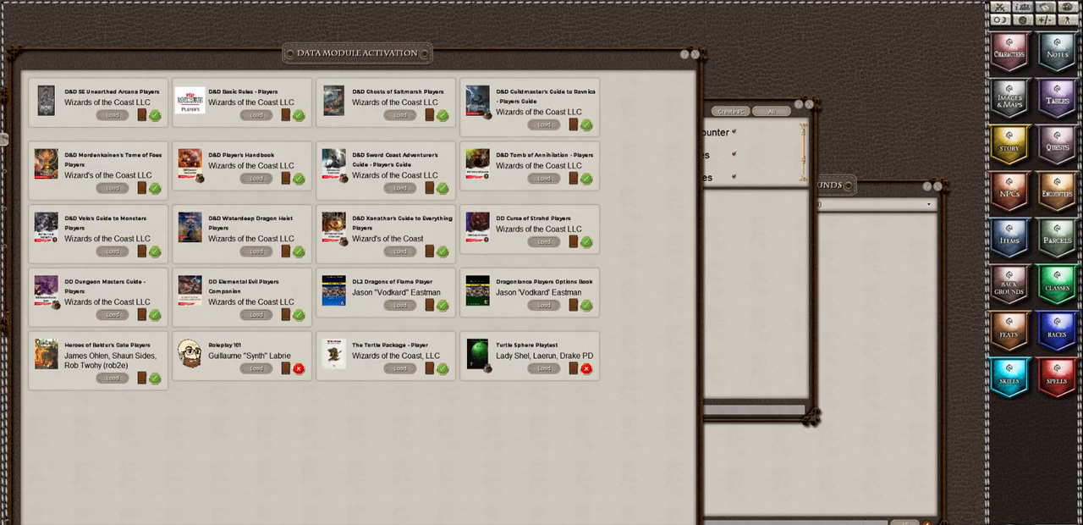
click(263, 180)
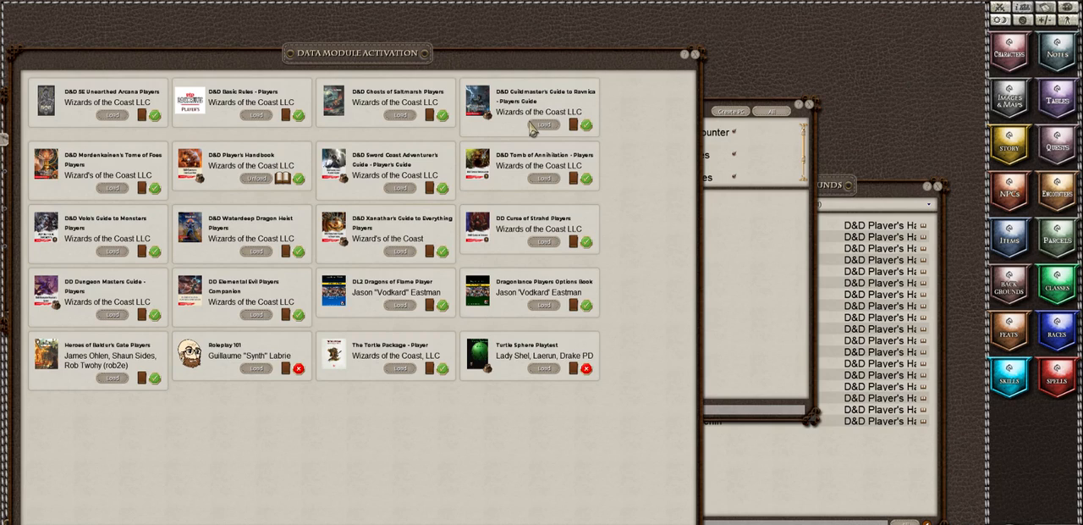
click(398, 188)
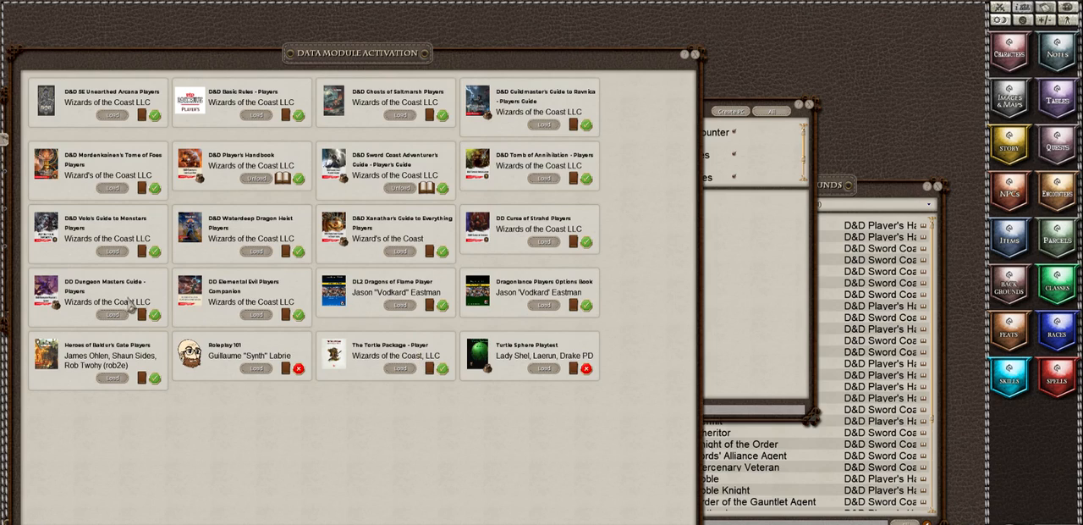
click(111, 252)
click(400, 252)
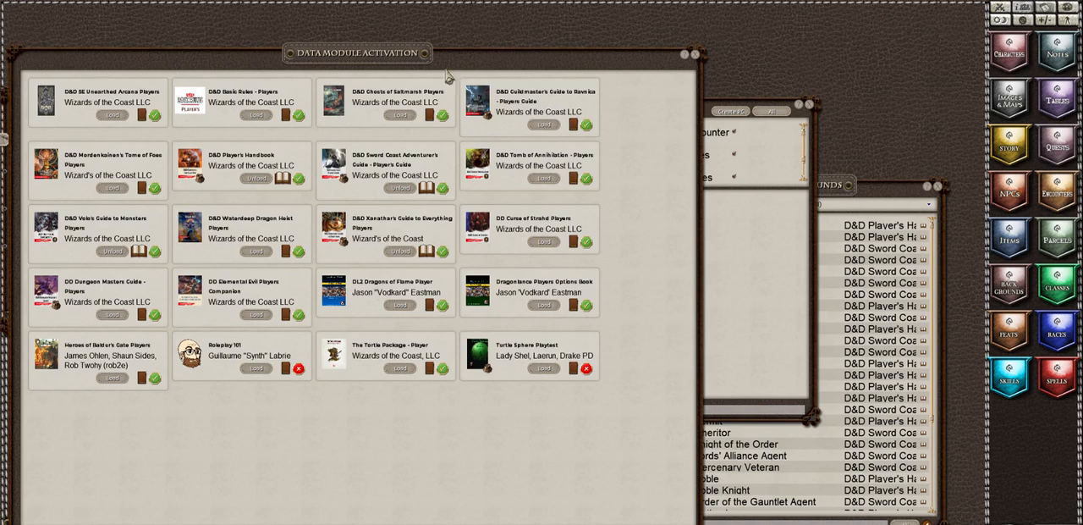
click(695, 56)
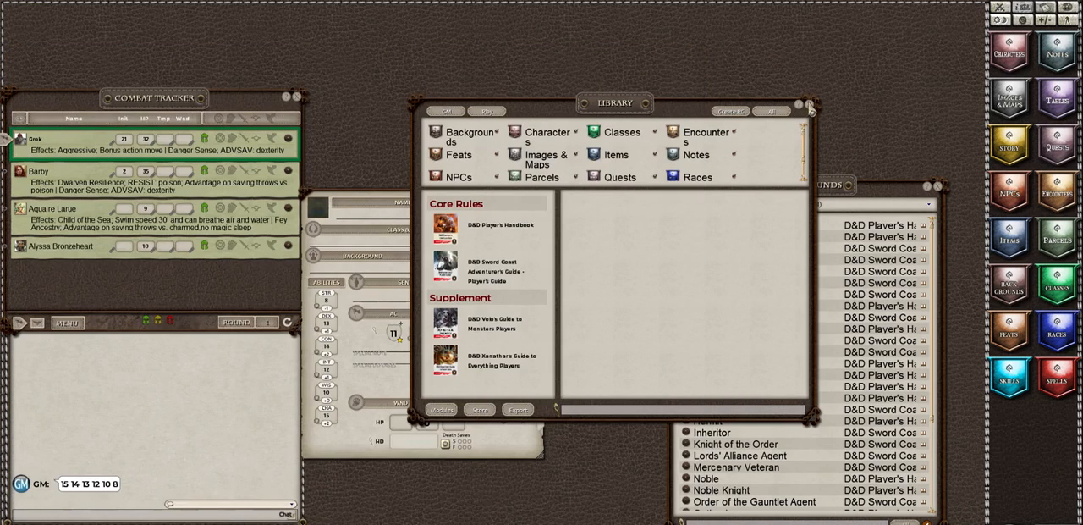
click(809, 105)
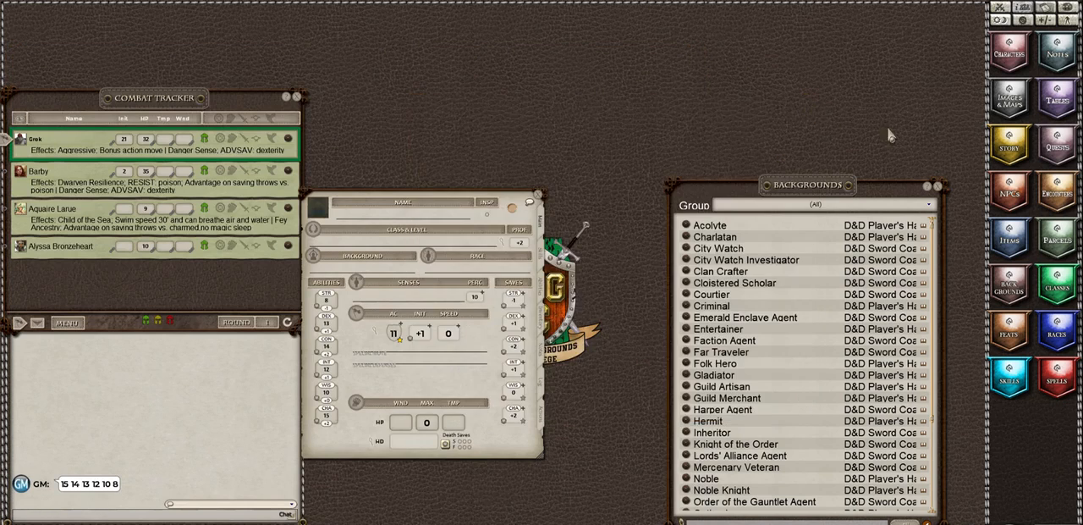
Step: Filter the backgrounds to the Sword Coast Adventurer's Guide, add Cloistered Scholar to the character sheet and close the list
click(842, 206)
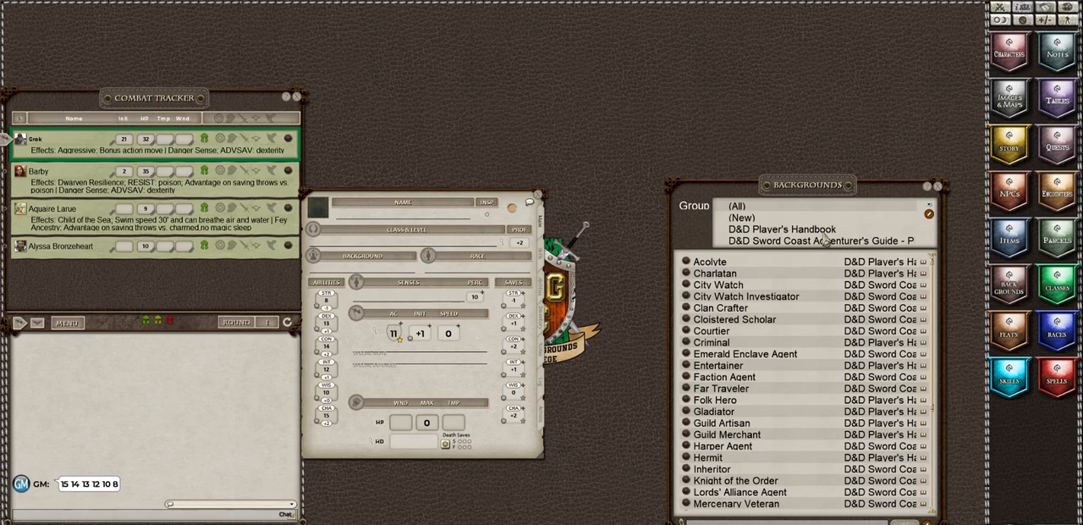
click(815, 241)
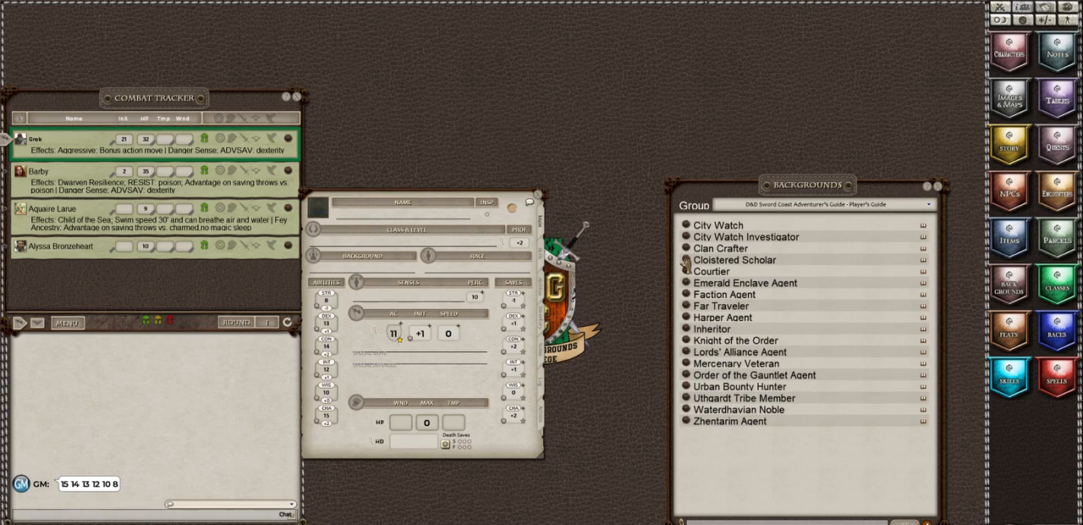
drag(685, 261, 323, 272)
drag(716, 152, 615, 200)
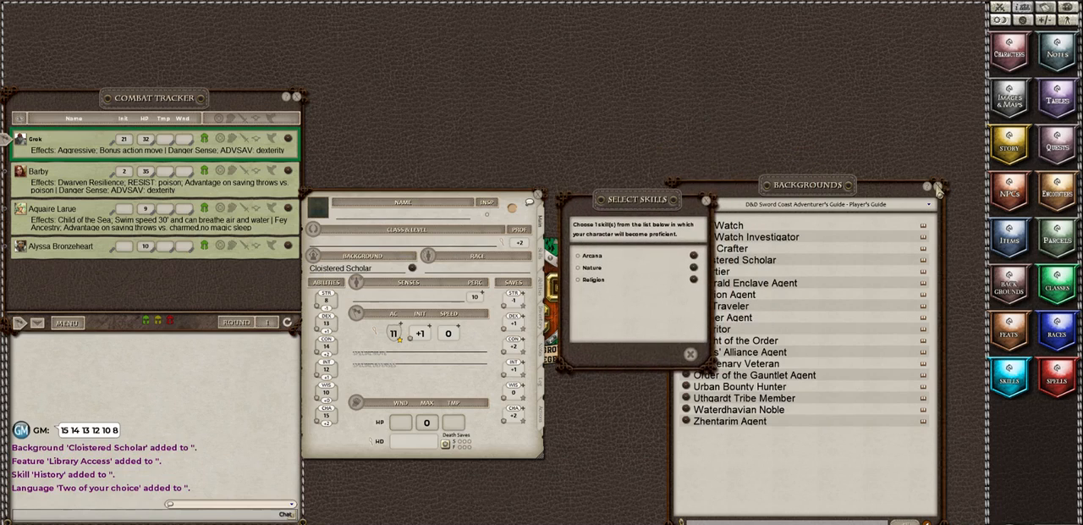
click(937, 185)
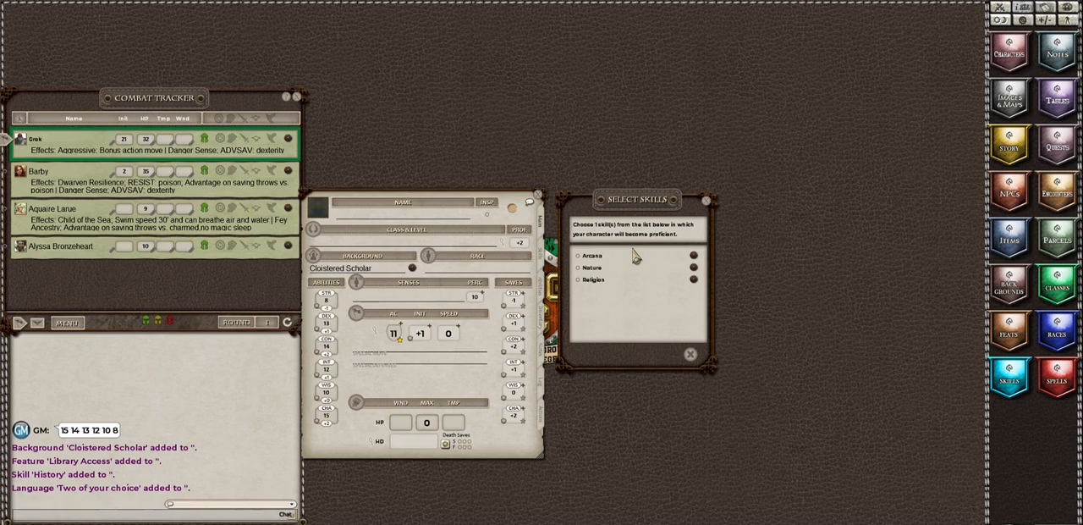
Step: Review the character's skills, choose Arcana as the background's skill proficiency and return to the main character page
click(543, 259)
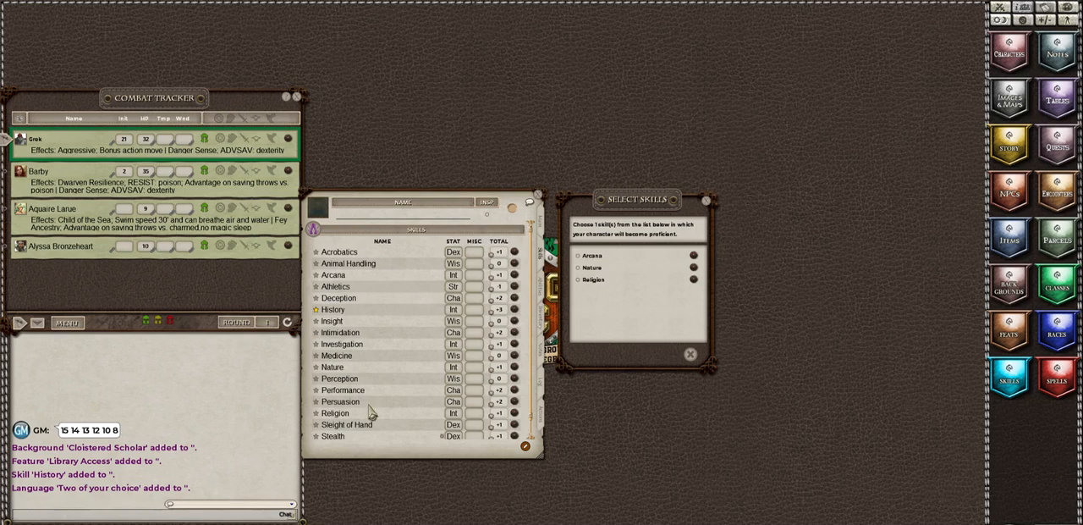
scroll(369, 385, down, 1)
scroll(366, 369, up, 1)
click(579, 256)
click(674, 354)
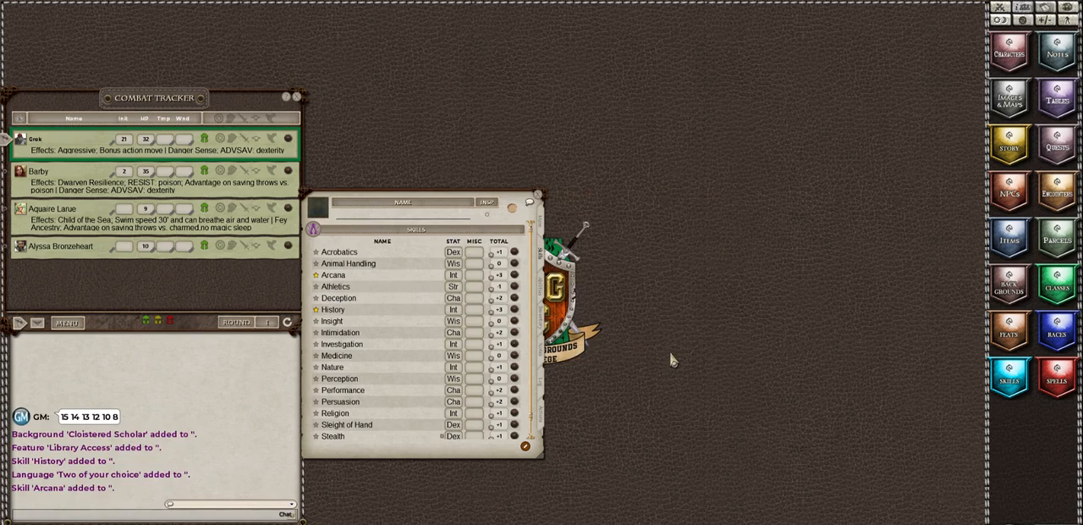
click(543, 223)
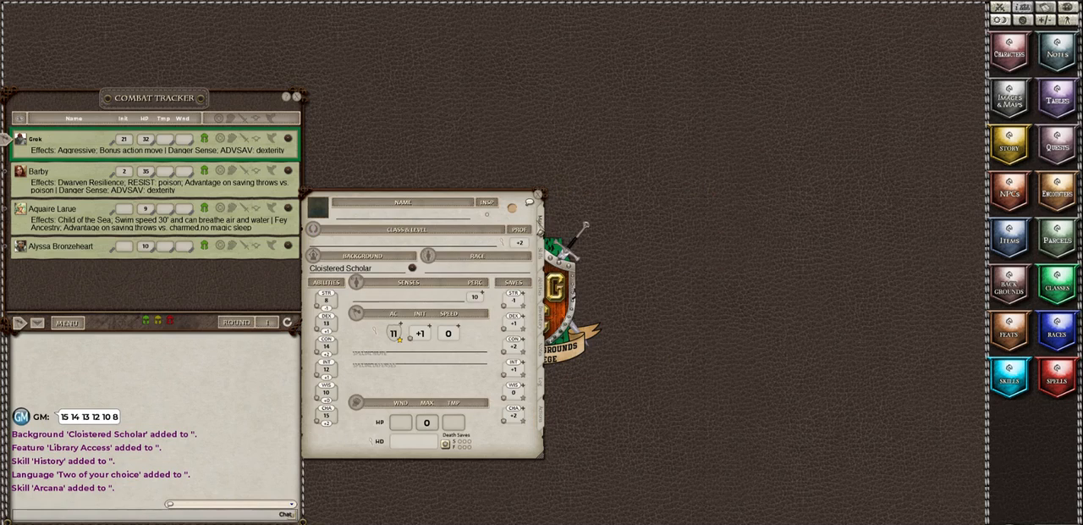
Step: Bring up the list of races and look through the entries offered by the loaded sources
click(1058, 332)
drag(894, 148, 646, 229)
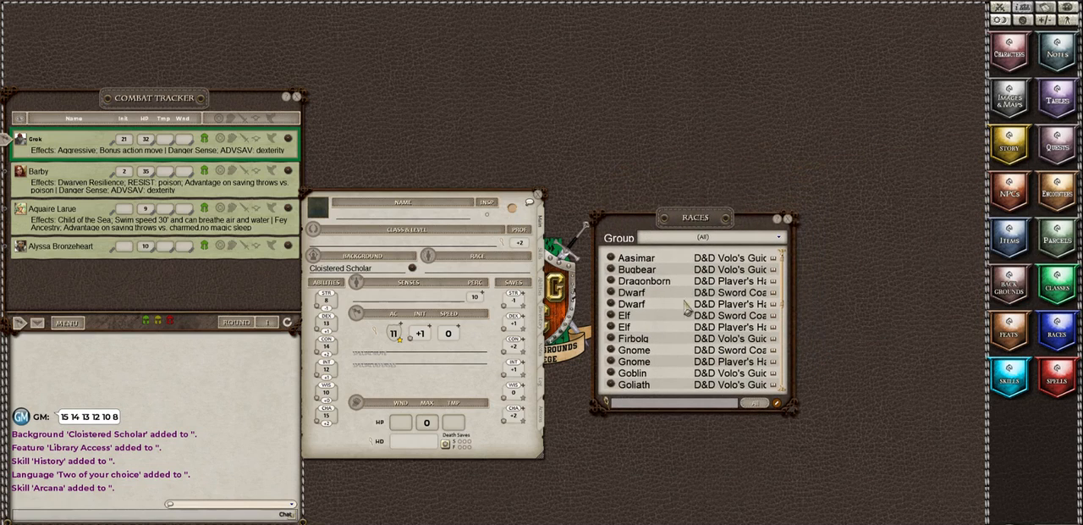
scroll(654, 332, down, 1)
scroll(654, 330, down, 12)
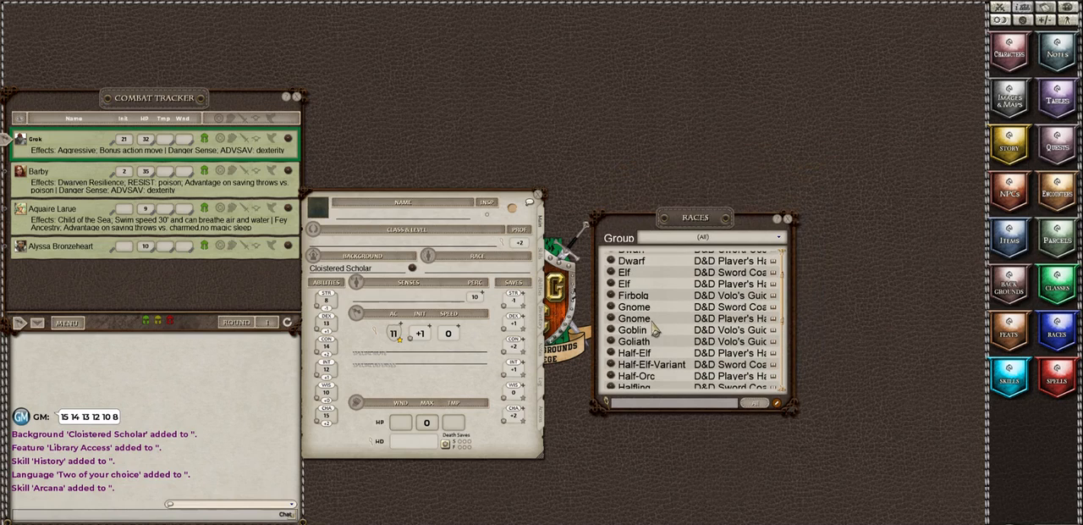
scroll(654, 330, down, 1)
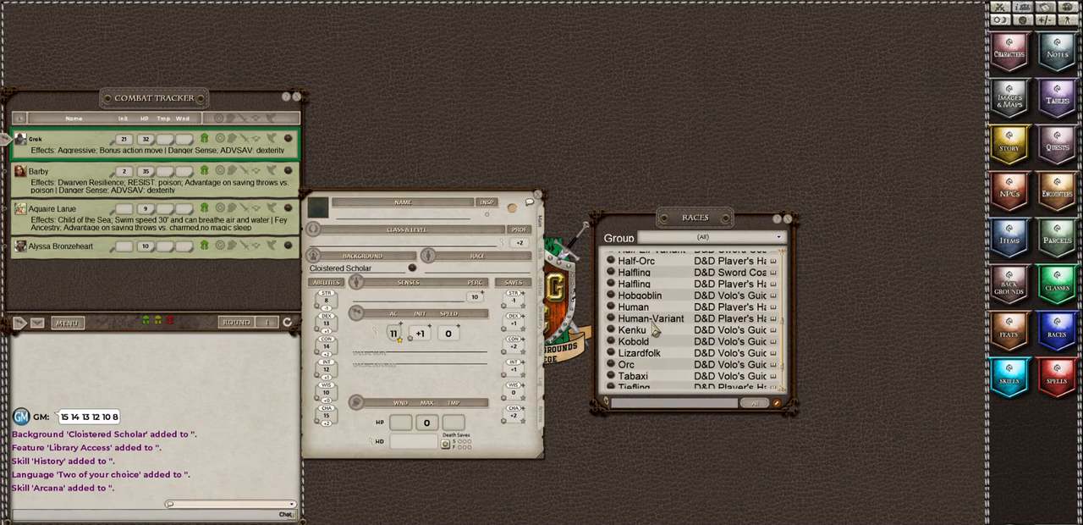
scroll(654, 330, down, 3)
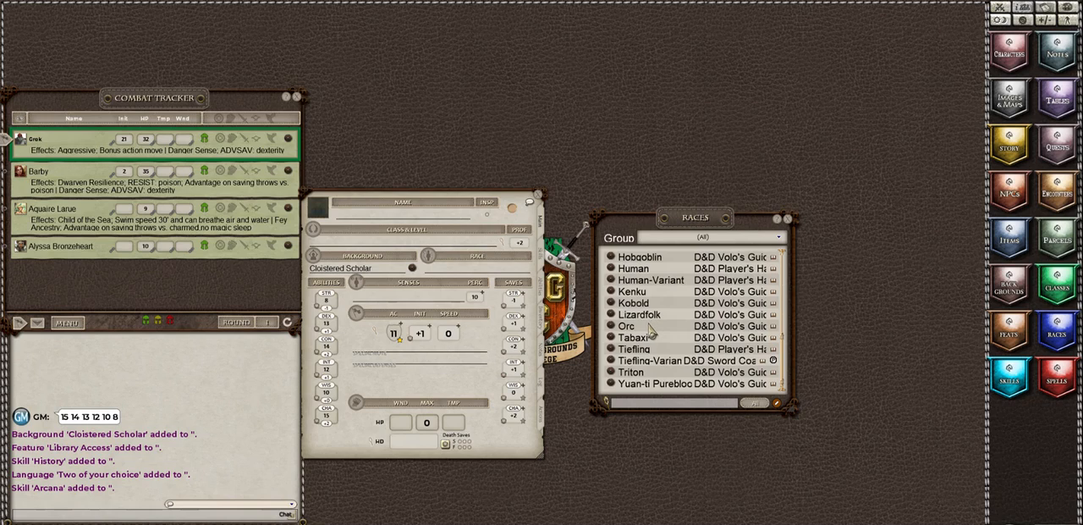
scroll(652, 332, up, 6)
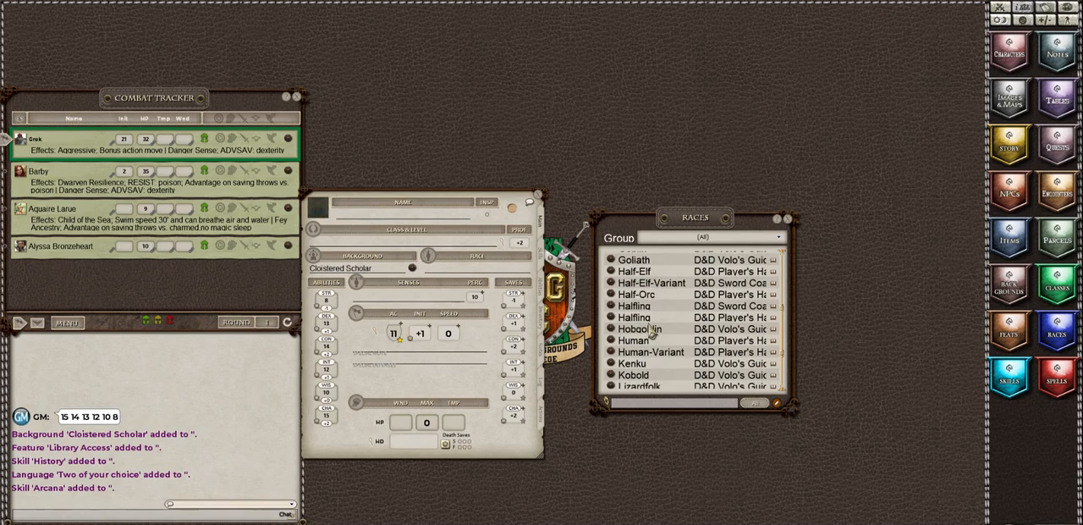
scroll(652, 331, up, 1)
scroll(652, 332, up, 6)
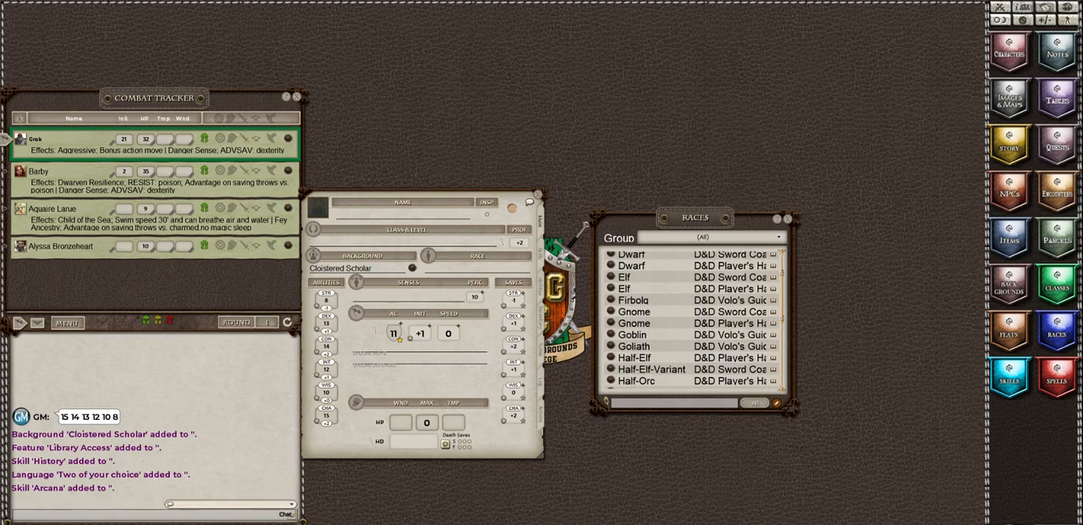
Step: Load the D&D Mordenkainen's Tome of Foes Players module, leaving the non-player version unloaded, and close the library
click(1064, 501)
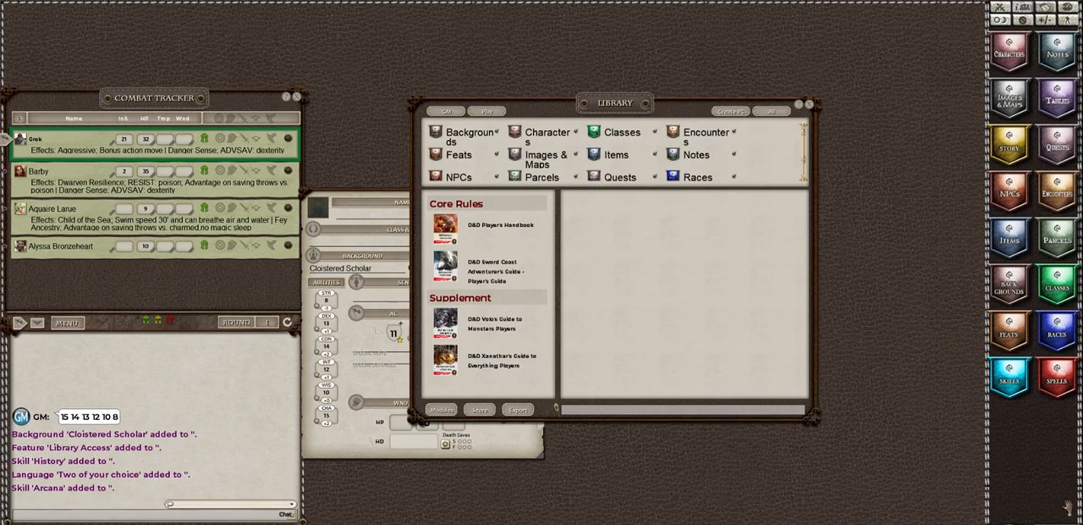
click(446, 412)
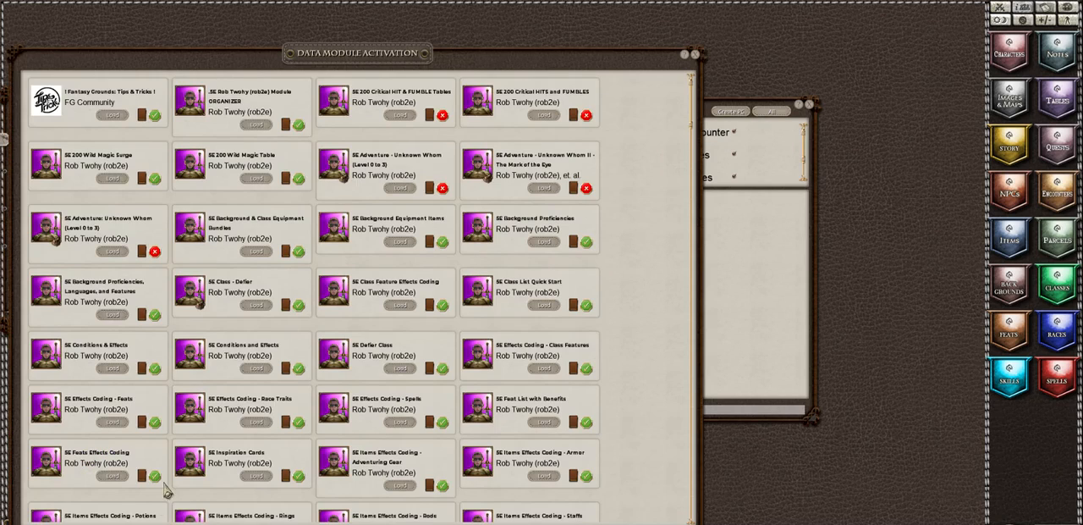
scroll(356, 296, down, 15)
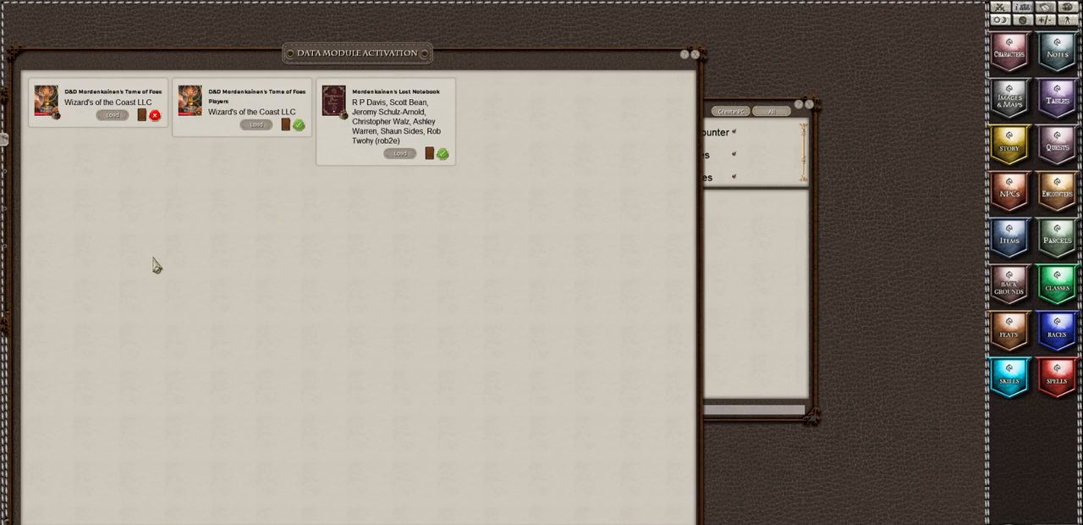
click(111, 116)
click(111, 118)
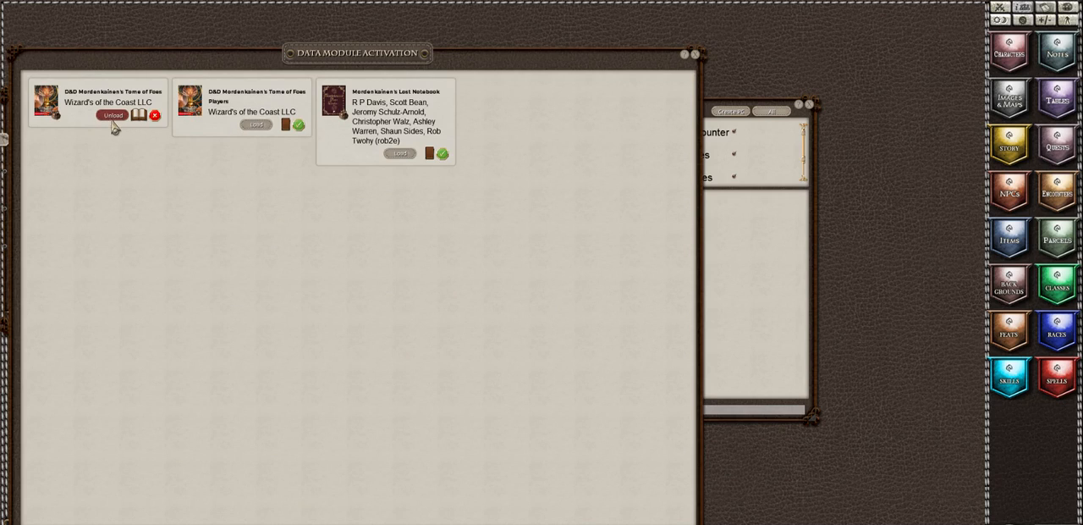
click(256, 125)
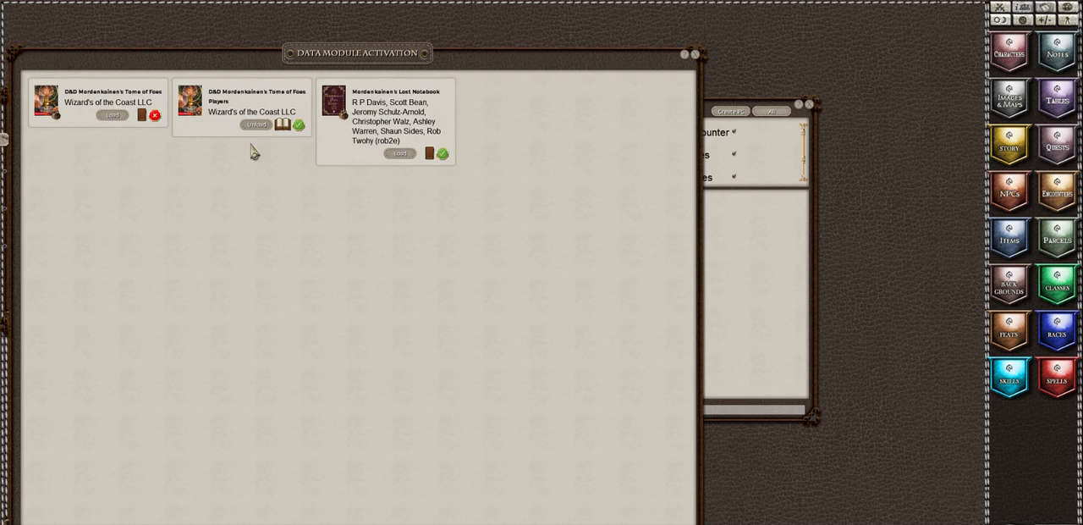
click(695, 55)
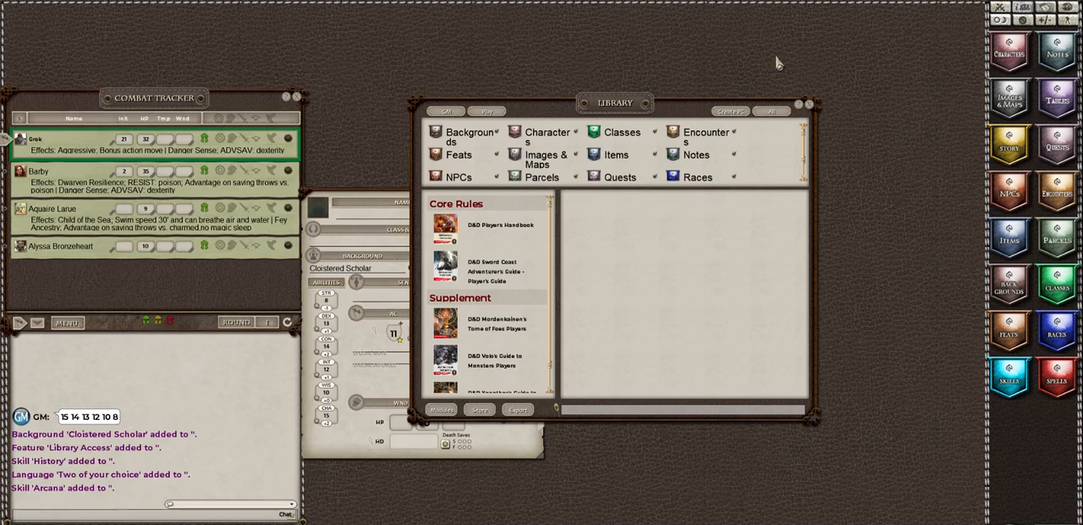
click(809, 106)
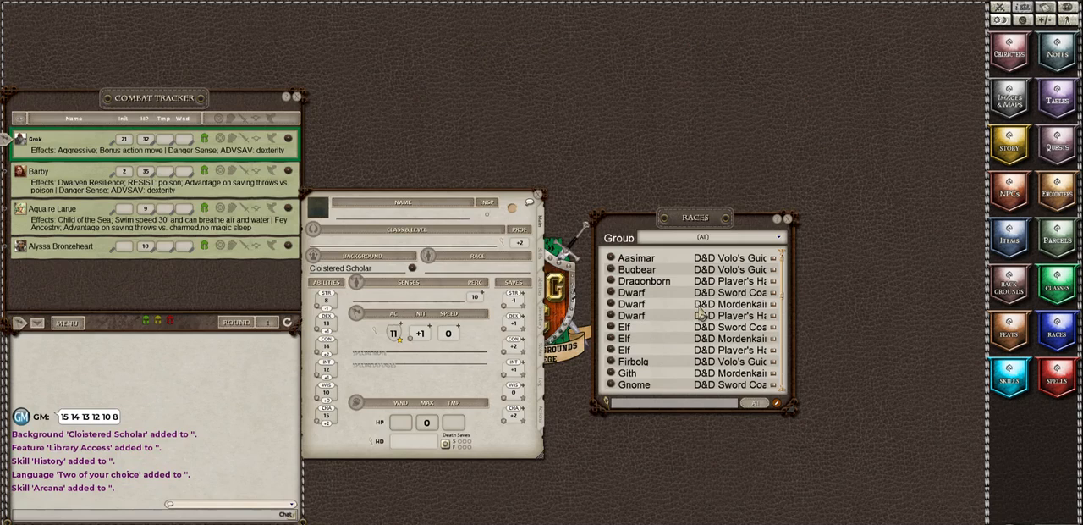
Step: View the Player's Handbook Elf race, add it to the character sheet and close the race windows
click(610, 348)
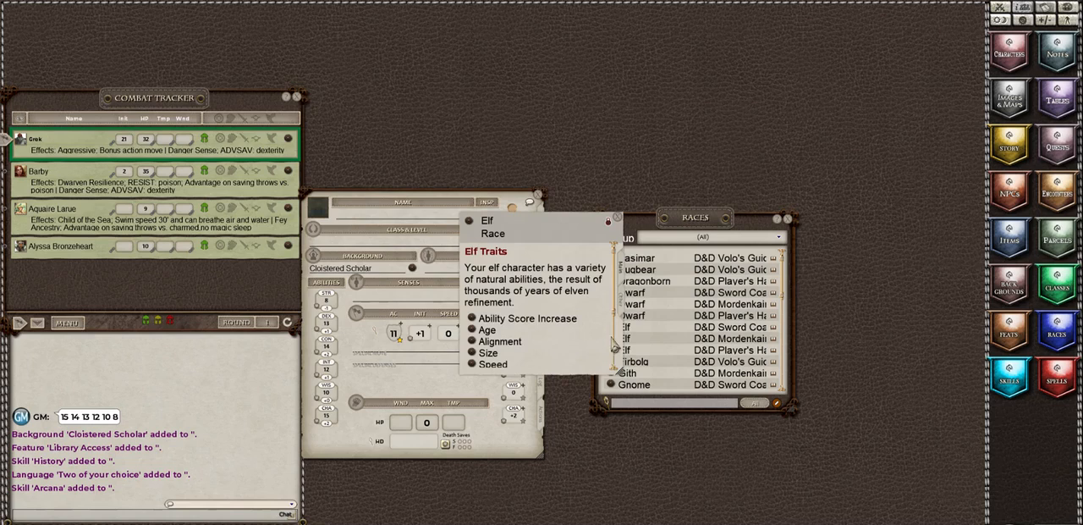
click(792, 228)
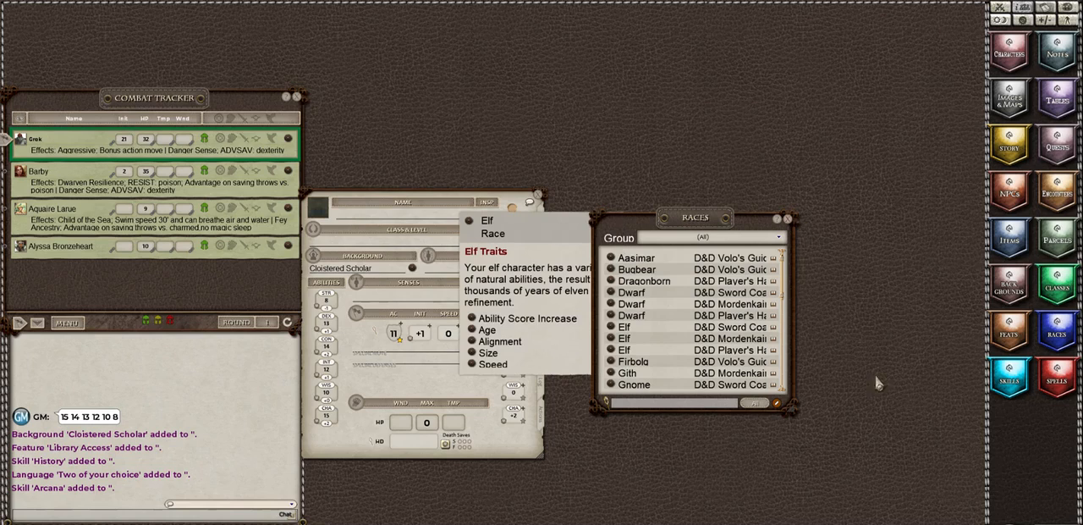
click(787, 221)
drag(549, 228, 737, 198)
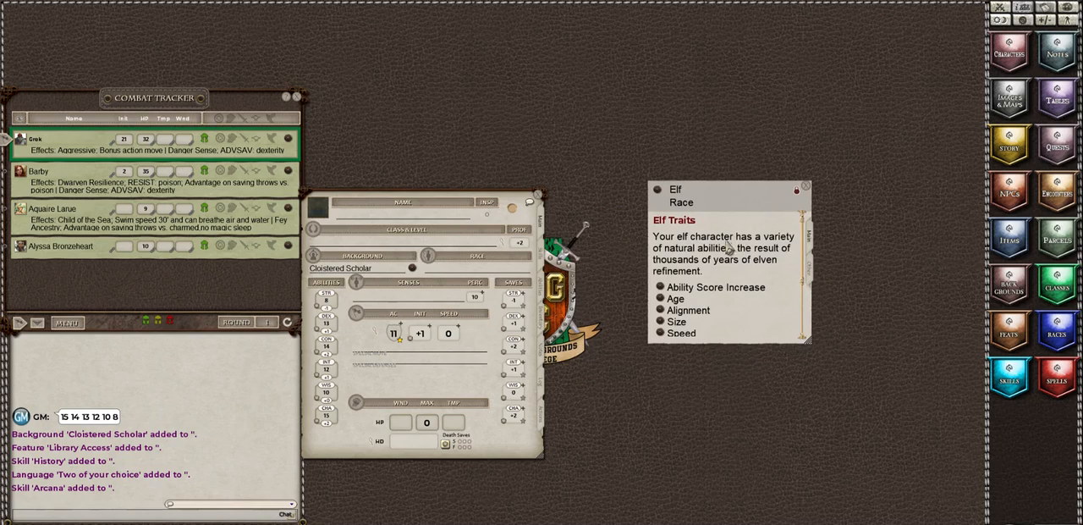
drag(656, 195, 470, 264)
click(806, 190)
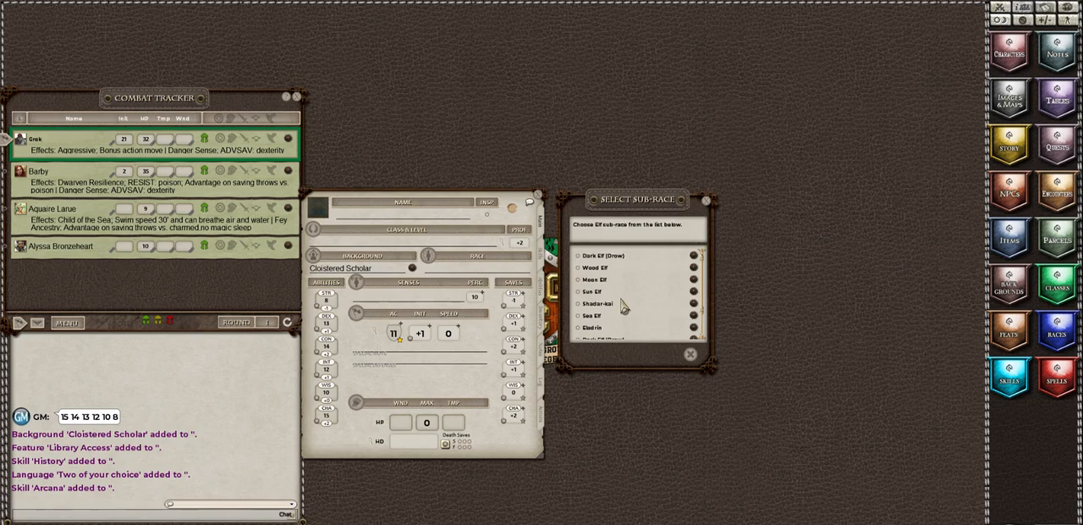
Step: Choose Eladrin as the character's Elf sub-race and confirm the selection
scroll(622, 308, down, 2)
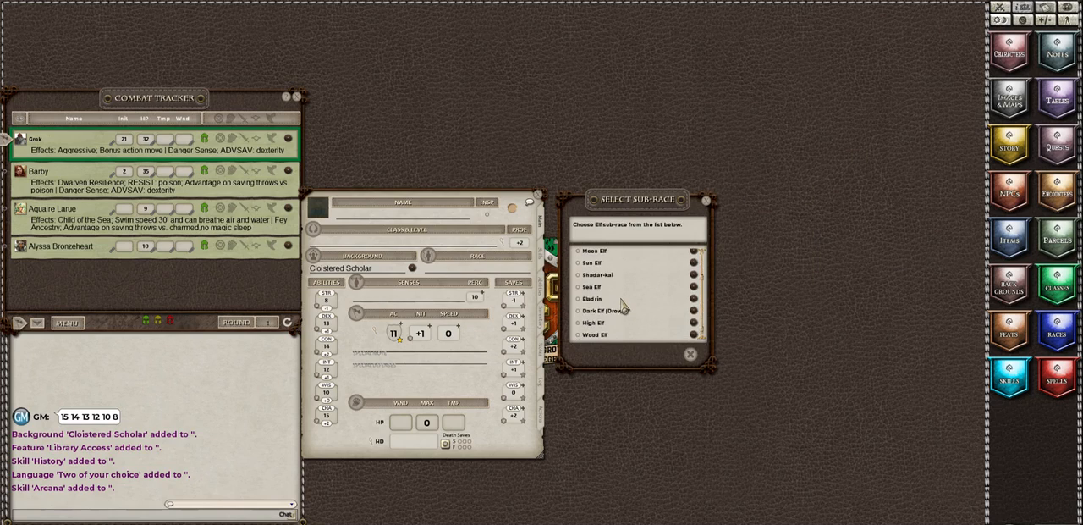
click(578, 299)
click(674, 355)
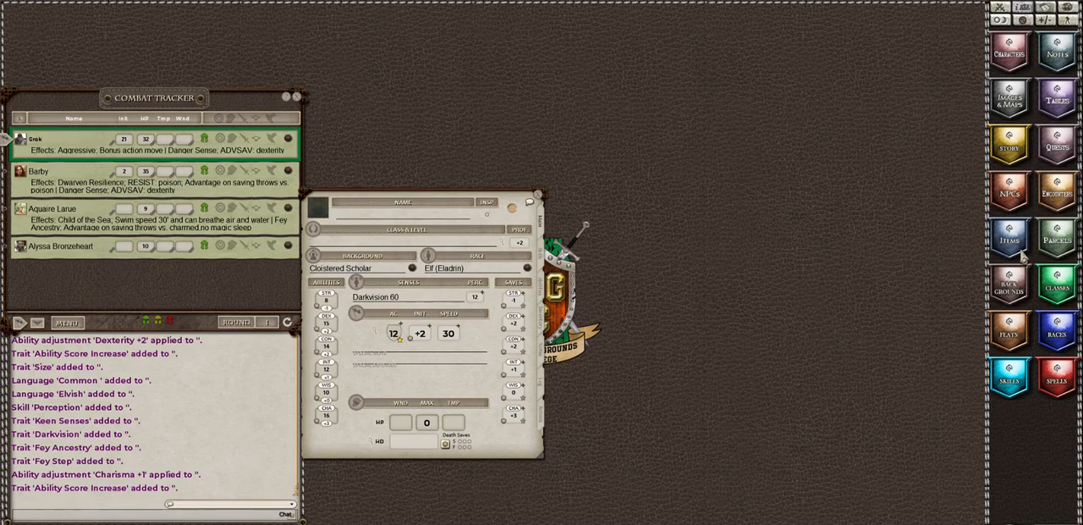
Step: Add the Warlock class to the character sheet from the list of classes and close the list
click(1071, 293)
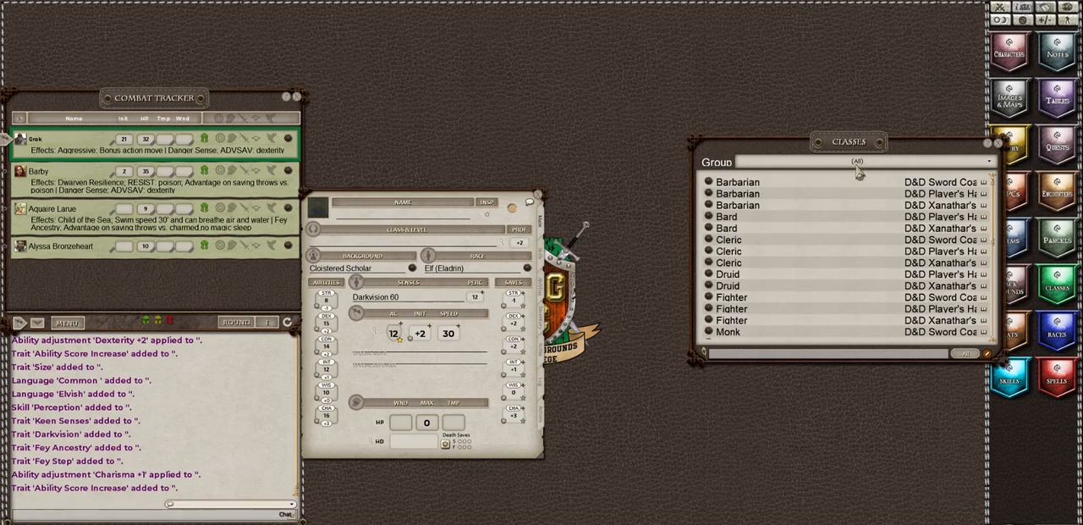
scroll(853, 275, down, 7)
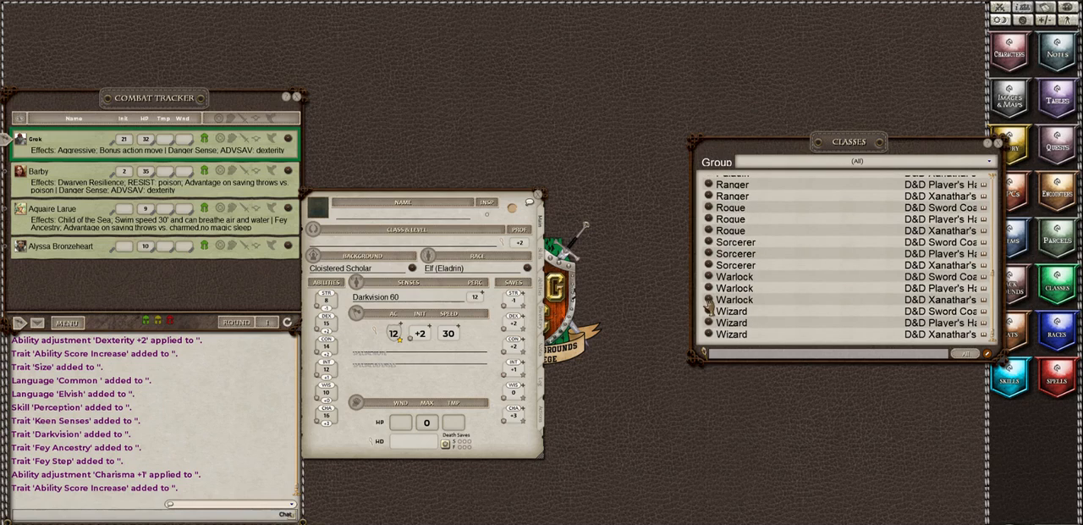
drag(708, 280, 343, 245)
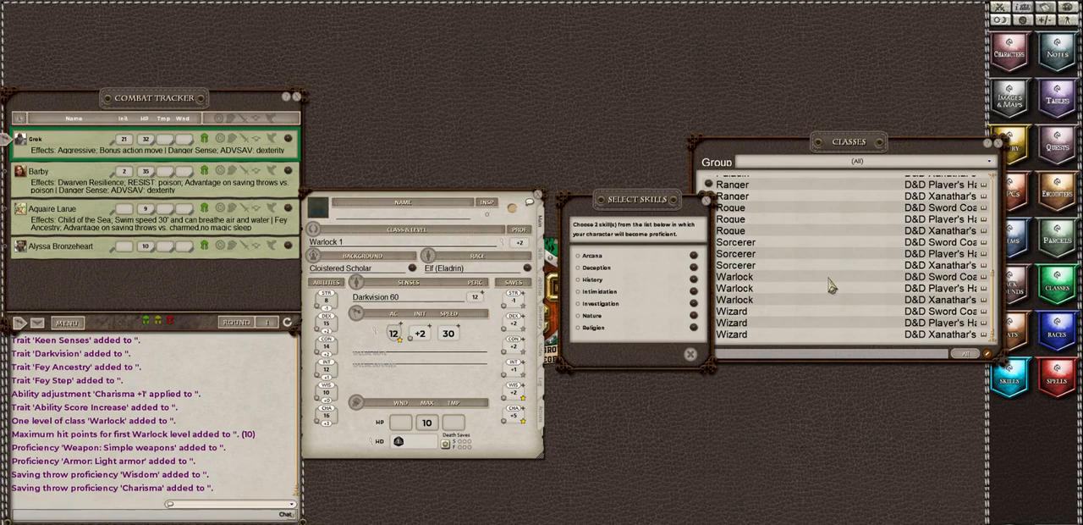
drag(843, 144, 866, 143)
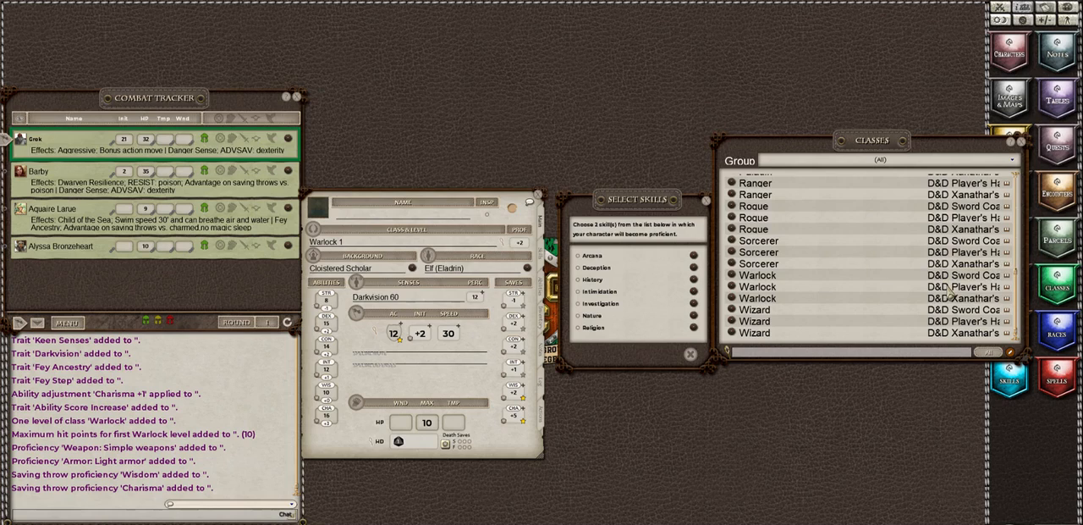
click(1022, 142)
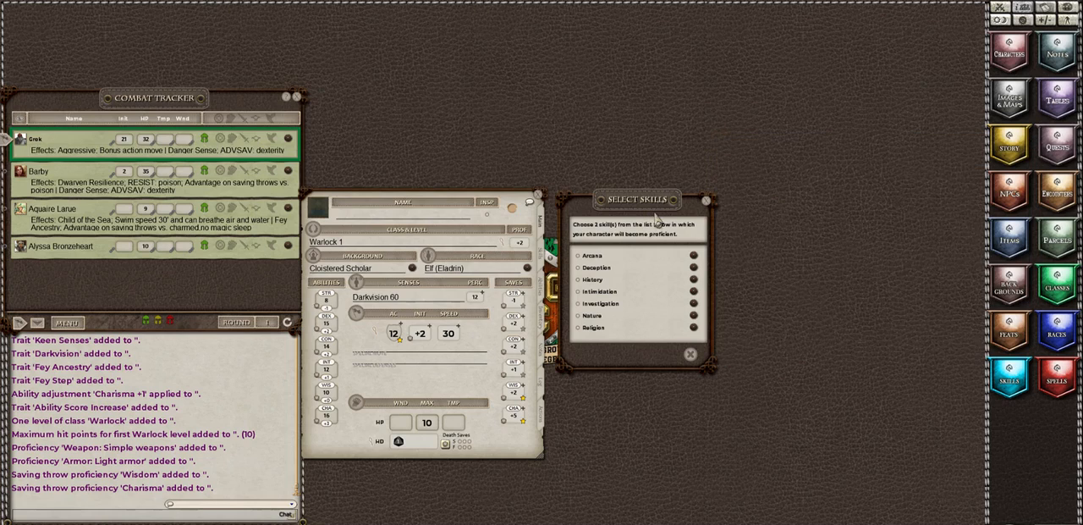
Step: Review the character's existing skills and choose Deception and Investigation as the two Warlock skill proficiencies
click(543, 267)
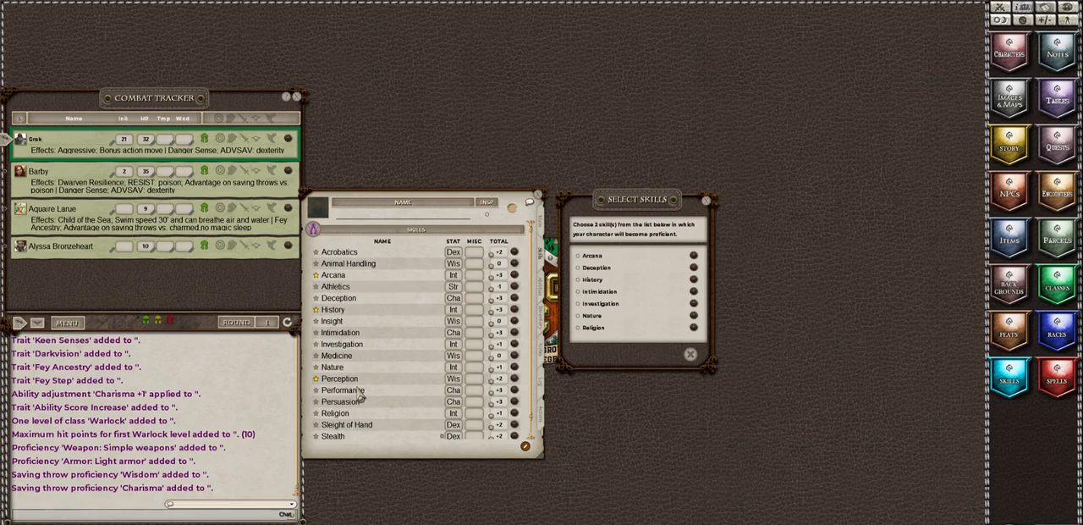
scroll(359, 401, down, 1)
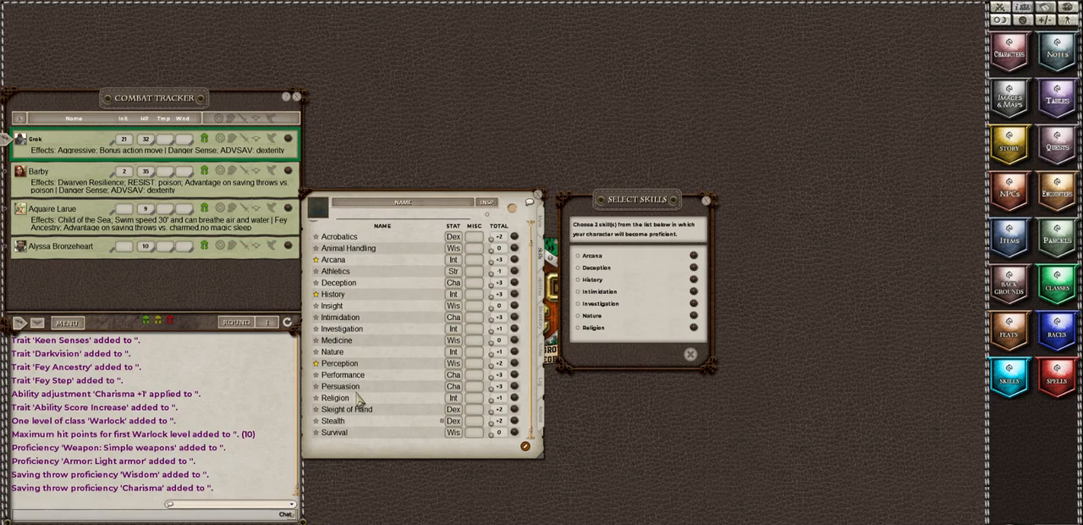
scroll(406, 398, up, 1)
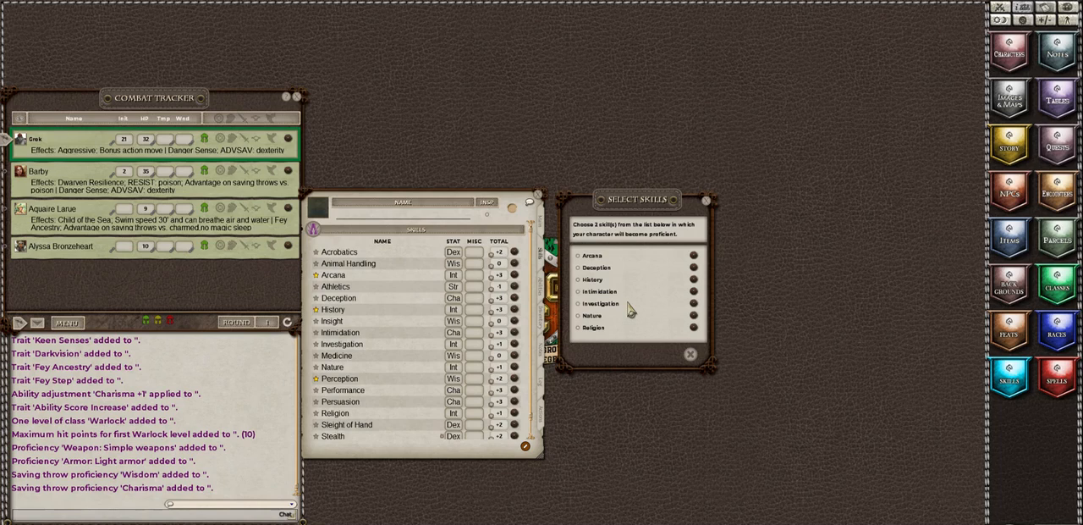
click(578, 267)
click(578, 303)
click(675, 354)
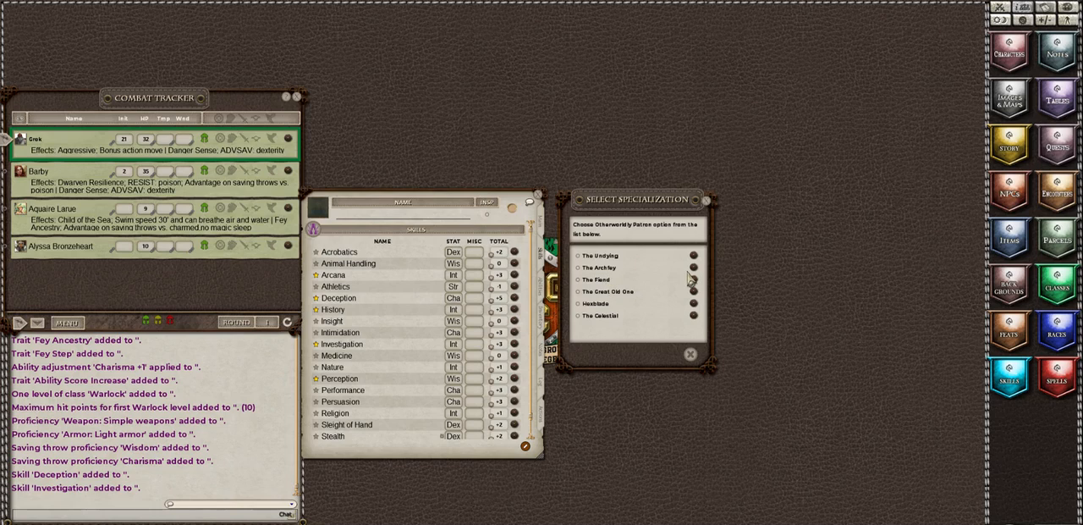
Step: Choose The Archfey as the Otherworldly Patron and name the character Homer on the main character page
click(579, 267)
click(675, 356)
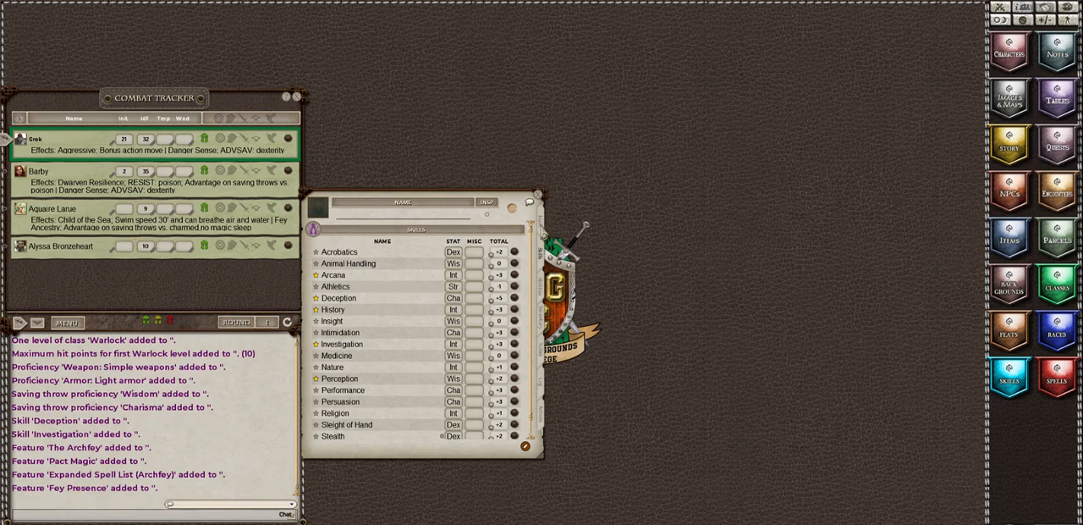
click(541, 222)
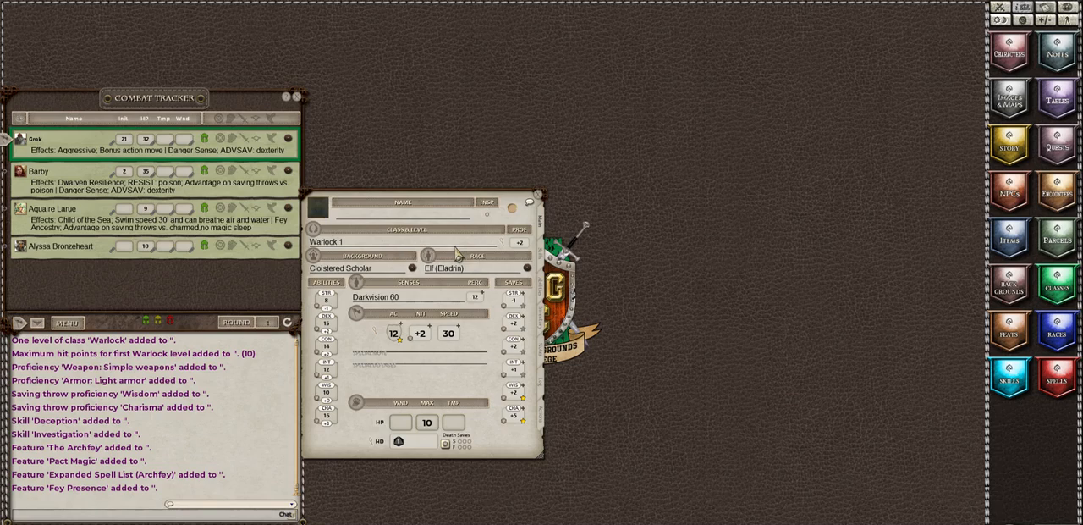
click(355, 216)
text(r)
Step: Raise the character's Warlock class to level 3 through the class and level details, and close them
click(501, 243)
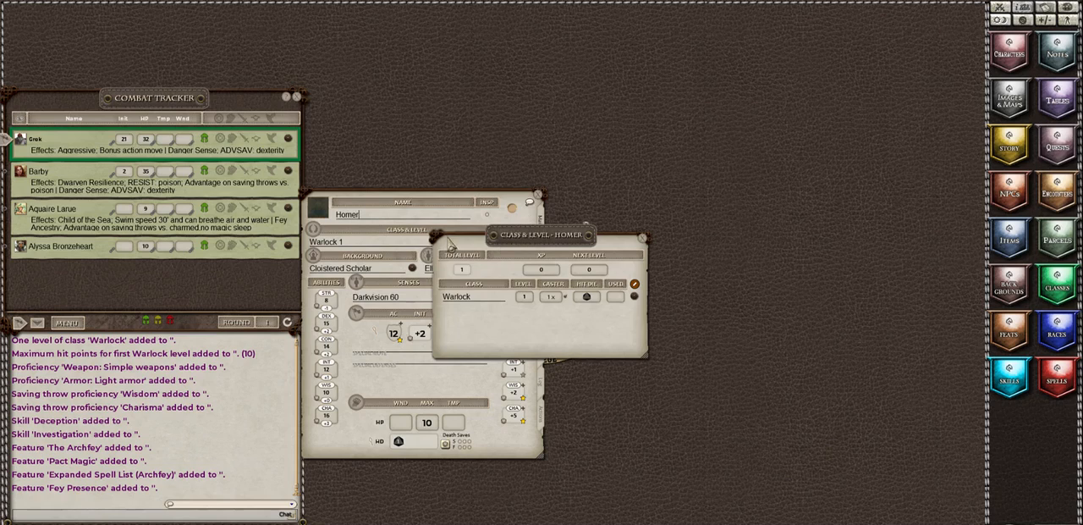
drag(456, 248, 571, 210)
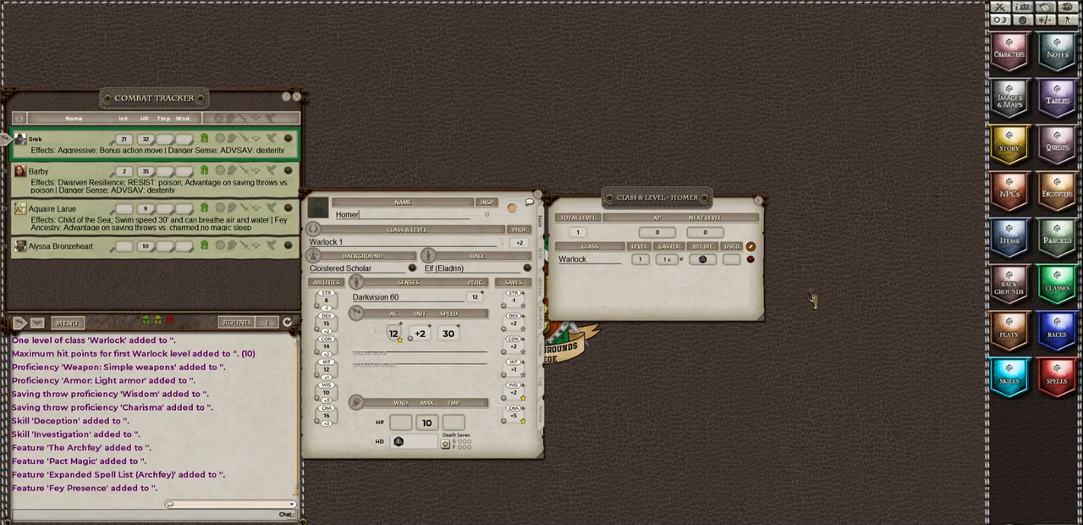
drag(815, 298, 728, 298)
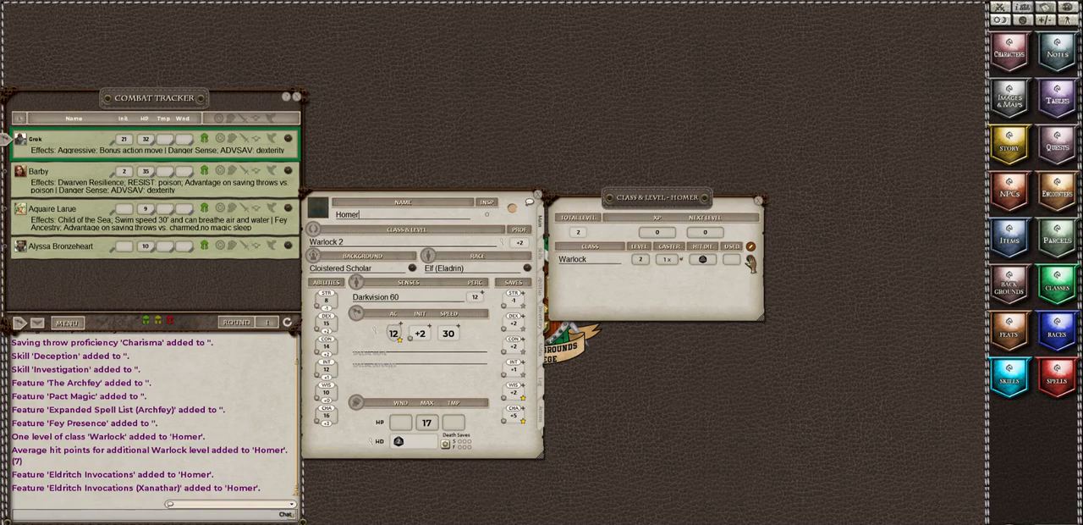
drag(750, 263, 730, 311)
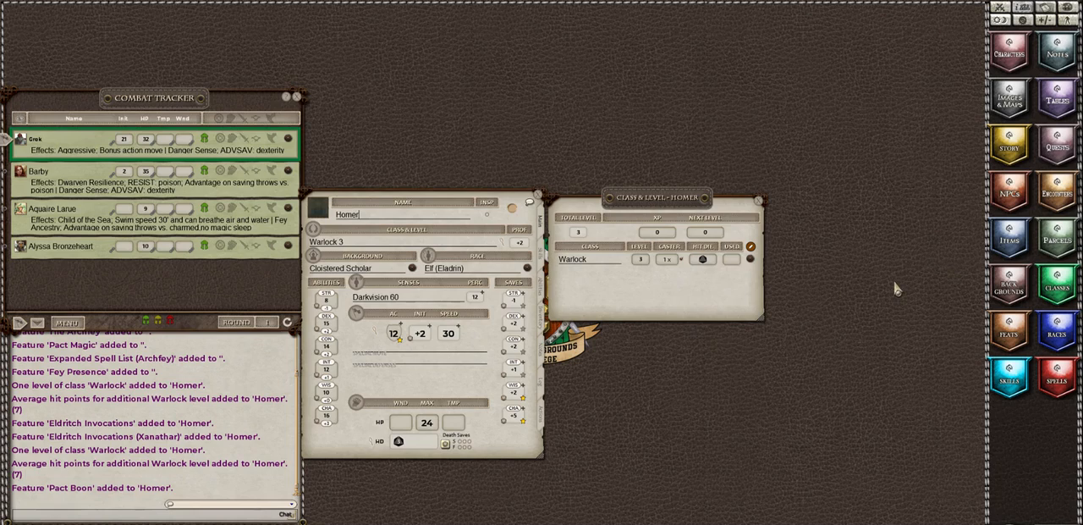
click(759, 202)
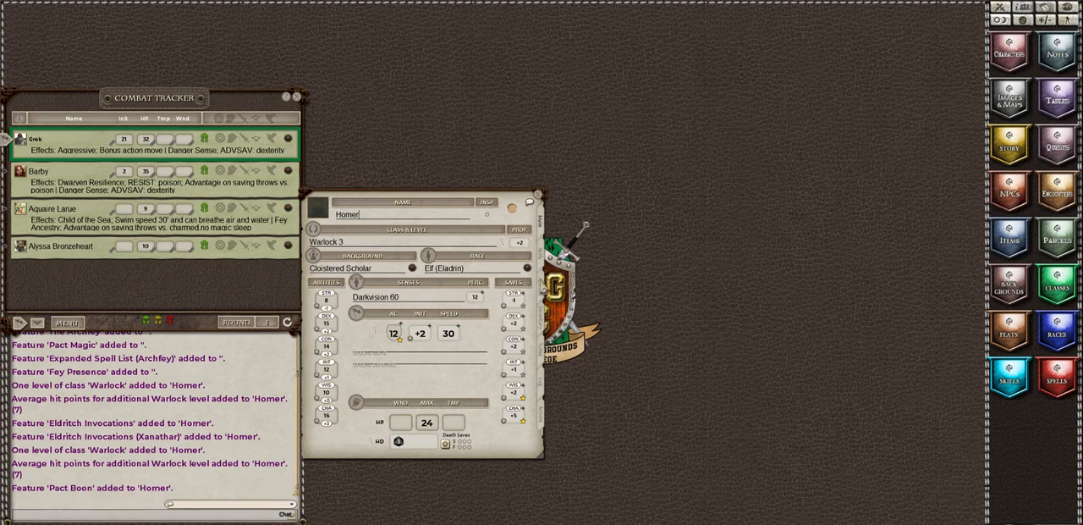
Step: Show Homer's features and traits, and open the Eldritch Invocations description in a clear spot above the character sheet
click(542, 290)
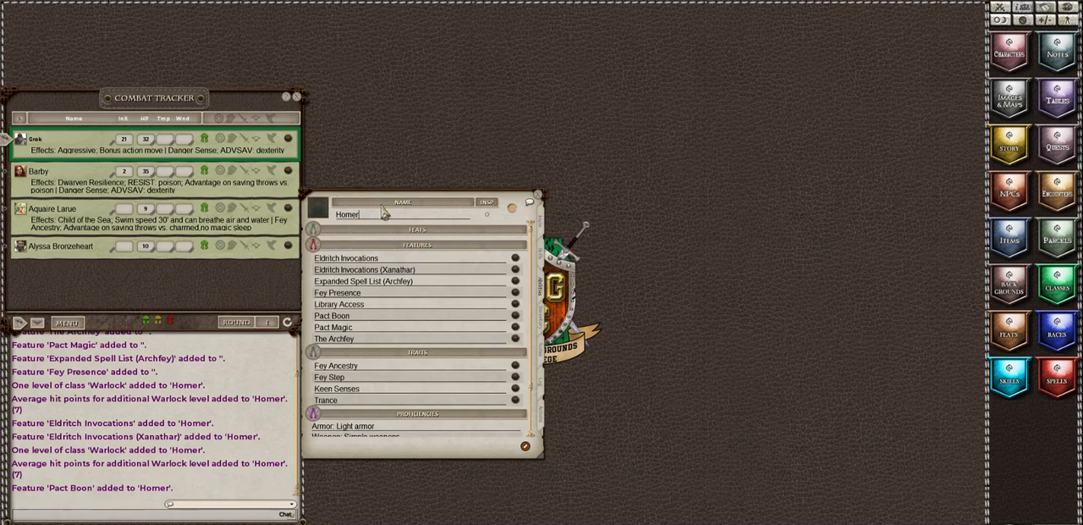
drag(403, 198, 408, 269)
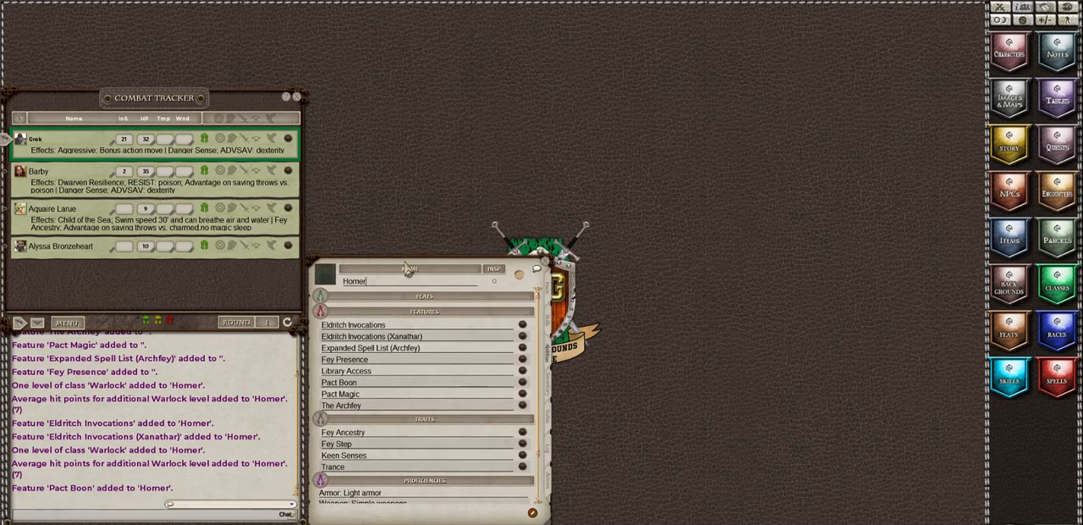
click(522, 330)
drag(528, 255, 372, 56)
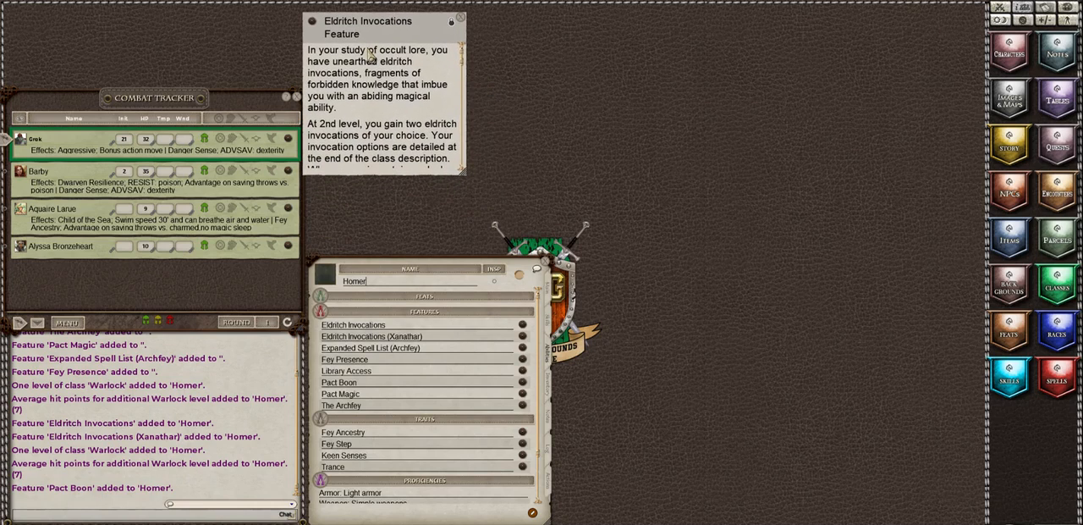
Step: Read the Expanded Spell List (Archfey) and Fey Presence descriptions and line them up beside Eldritch Invocations
click(522, 354)
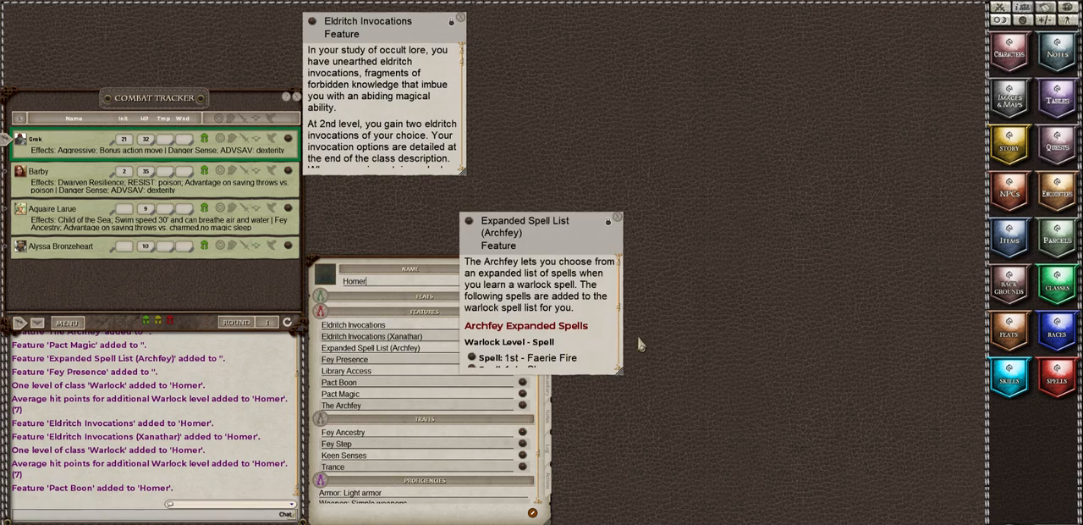
drag(546, 275, 556, 71)
scroll(558, 74, down, 3)
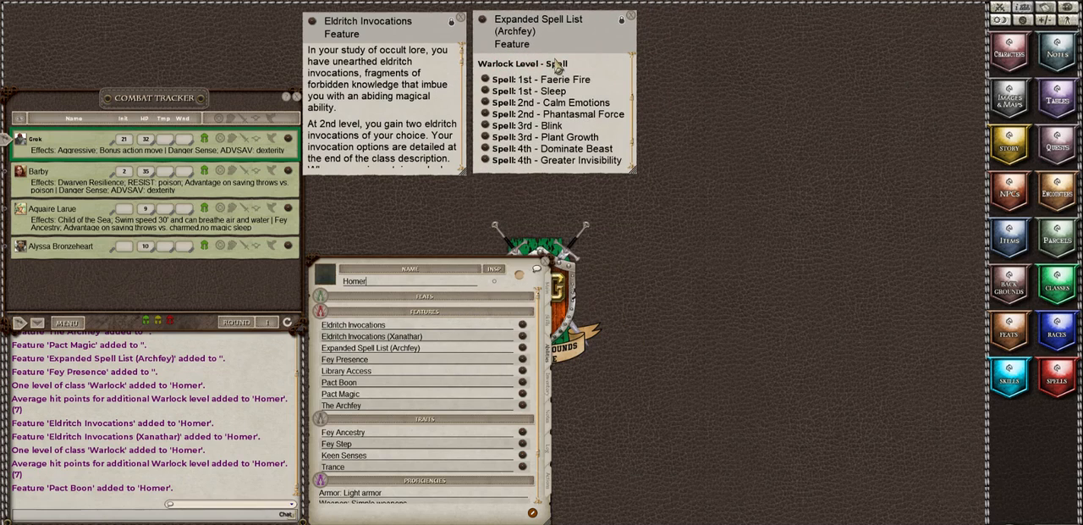
click(522, 360)
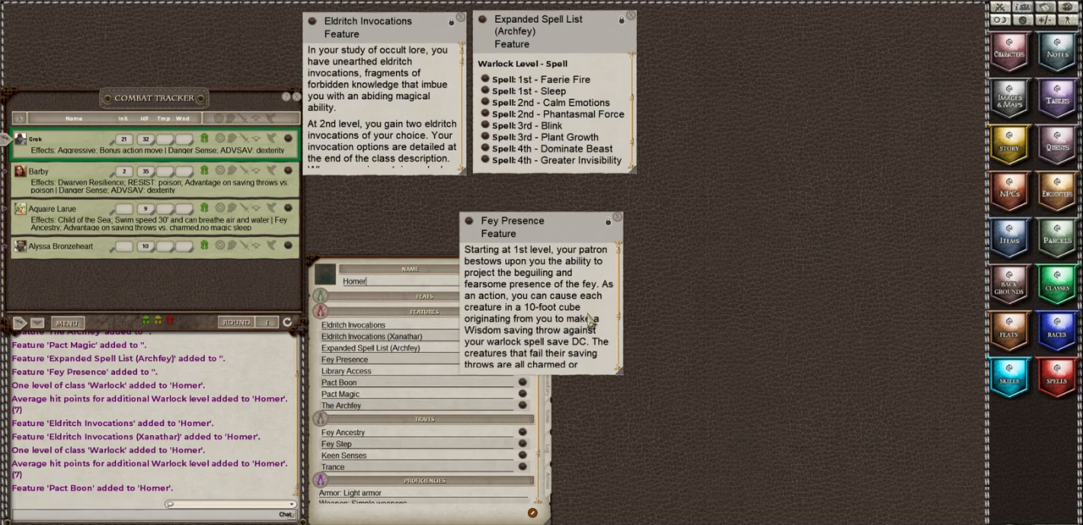
scroll(591, 319, down, 1)
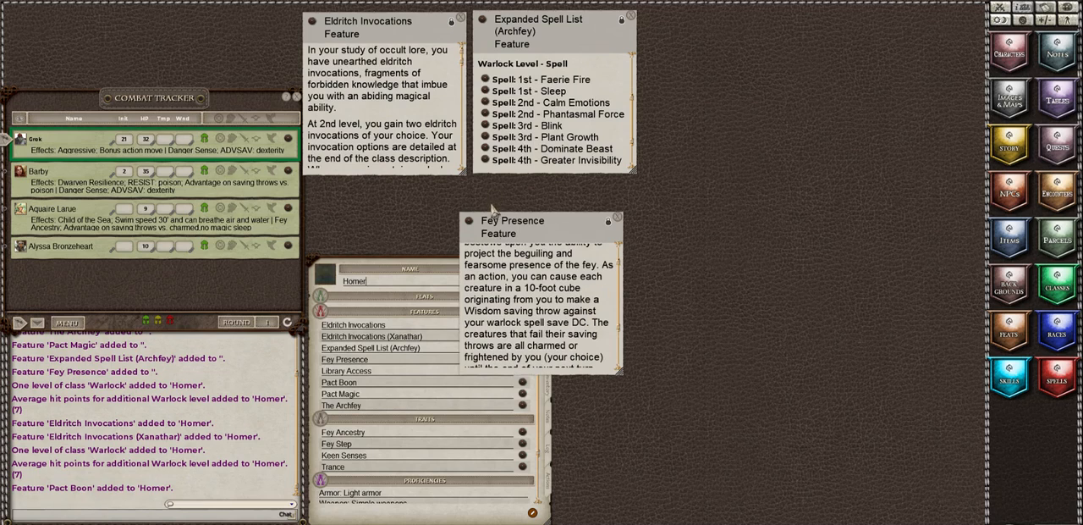
drag(512, 230, 694, 31)
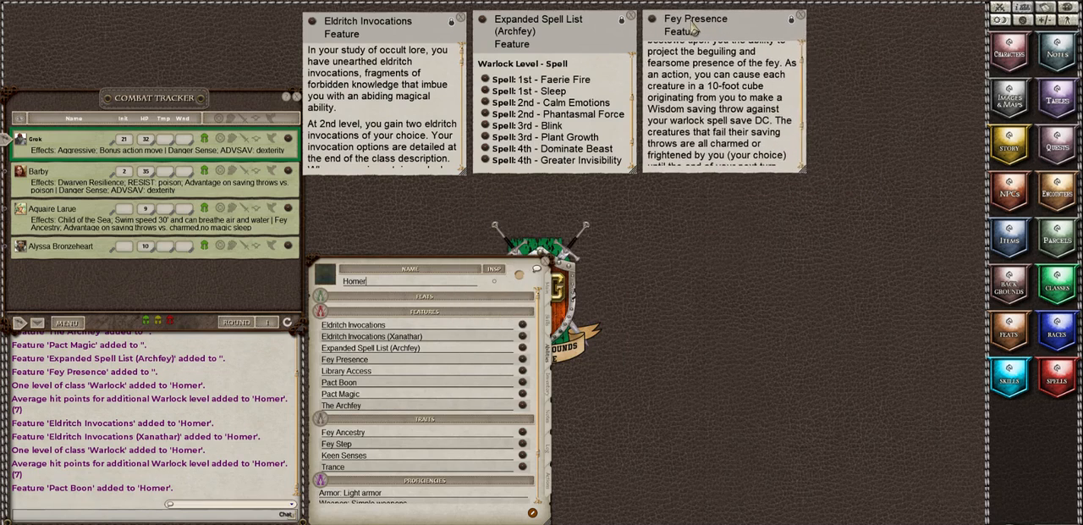
Step: Read the Pact Boon options and rename that feature on Homer's sheet as "Pact Boon - Pact of the Chain"
click(522, 383)
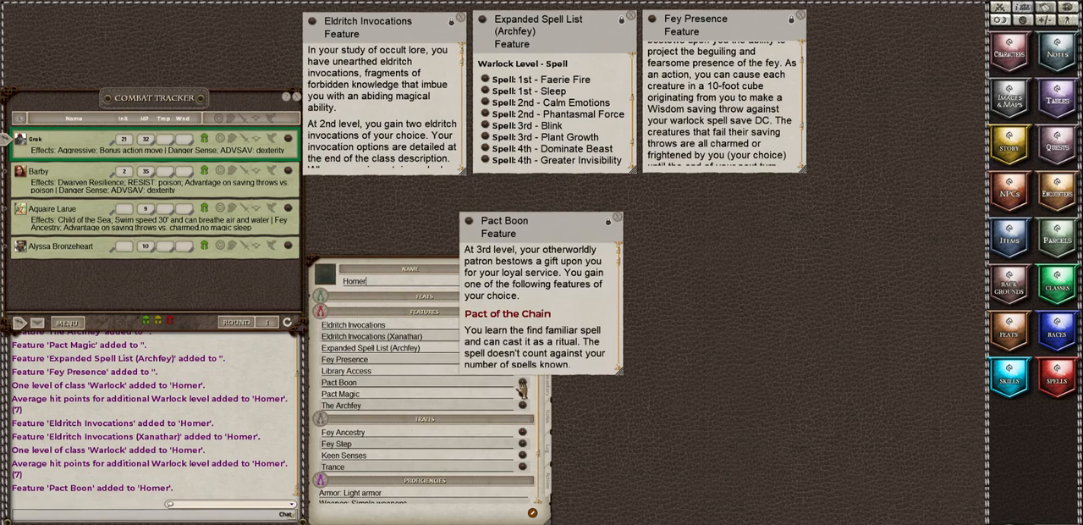
drag(502, 288, 846, 75)
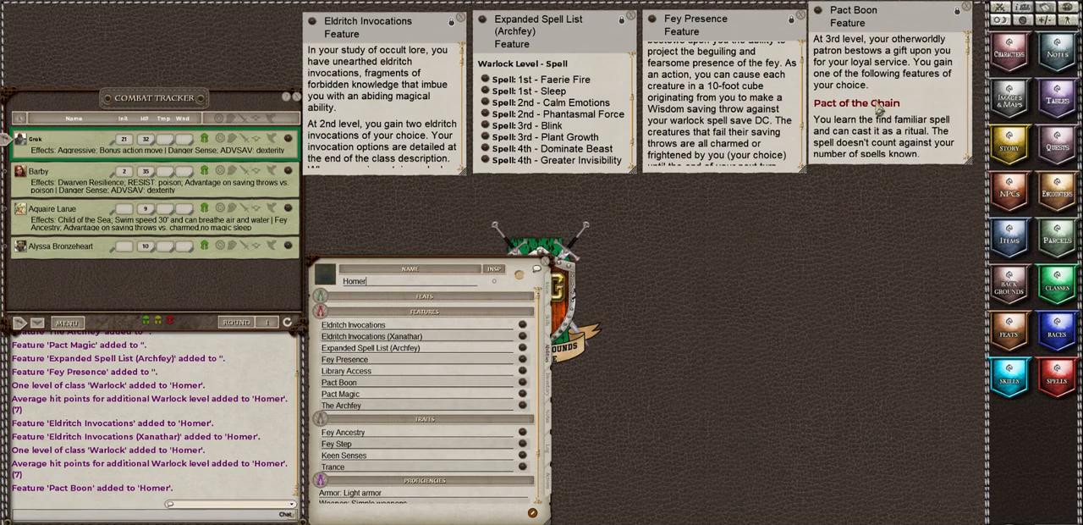
scroll(879, 109, down, 6)
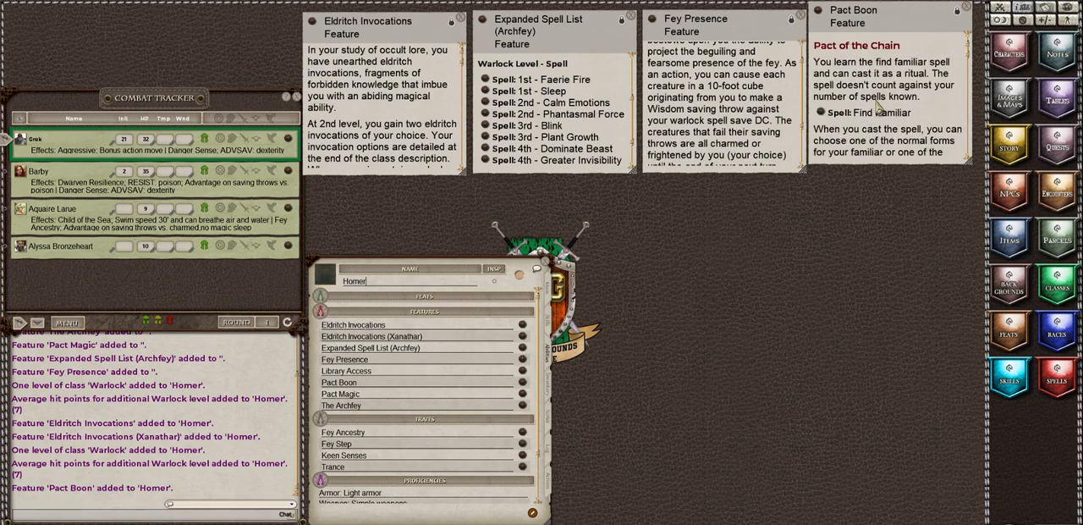
scroll(878, 109, down, 8)
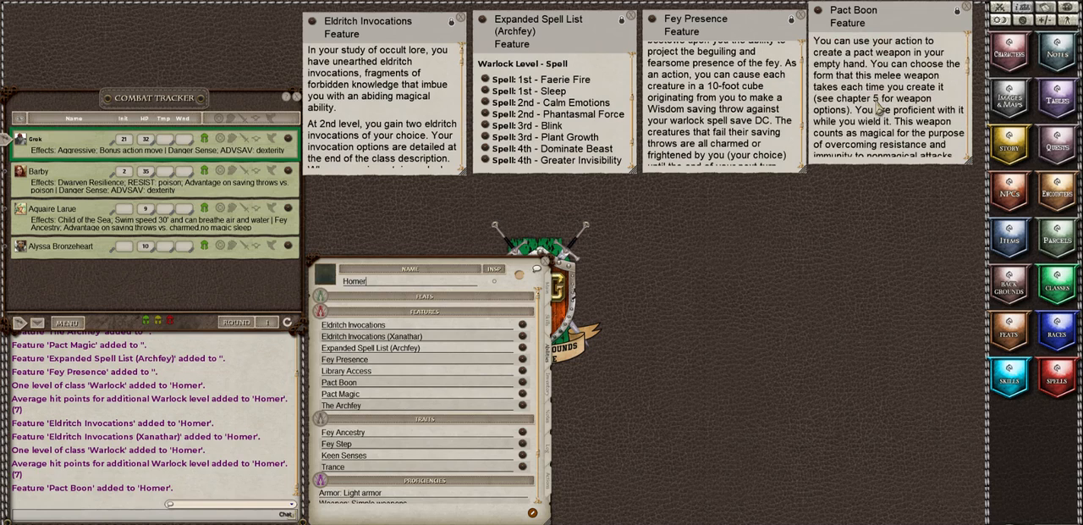
scroll(878, 109, down, 6)
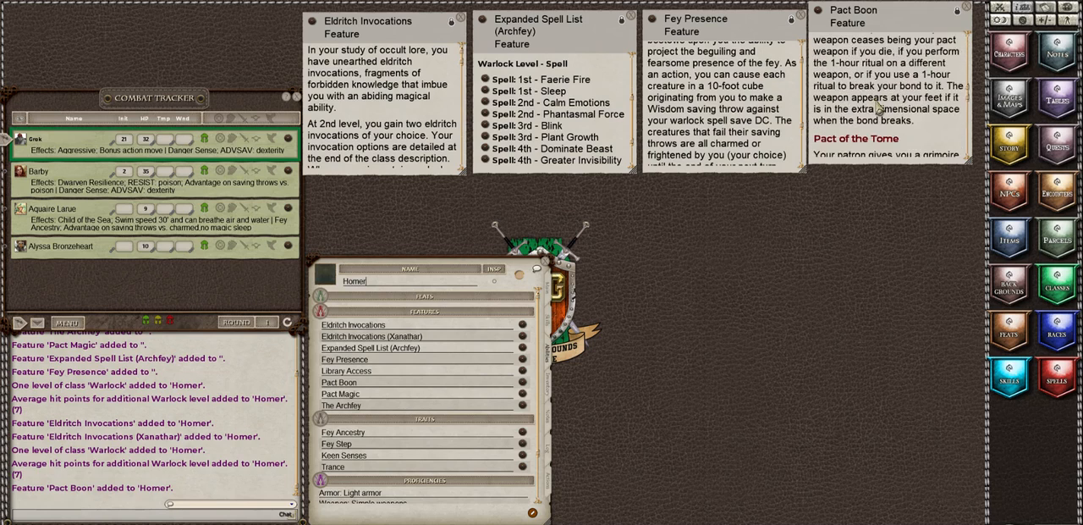
scroll(878, 107, up, 8)
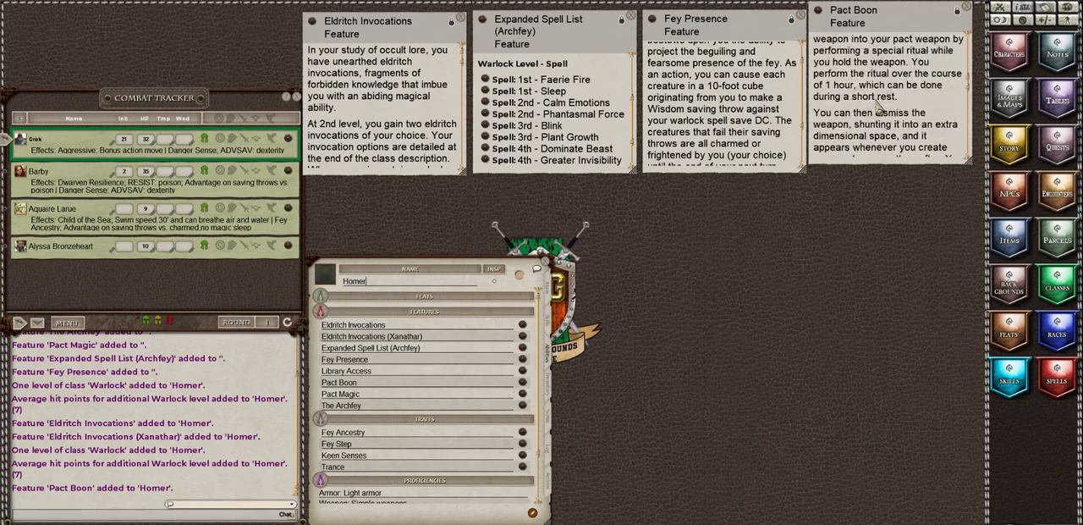
scroll(879, 109, up, 5)
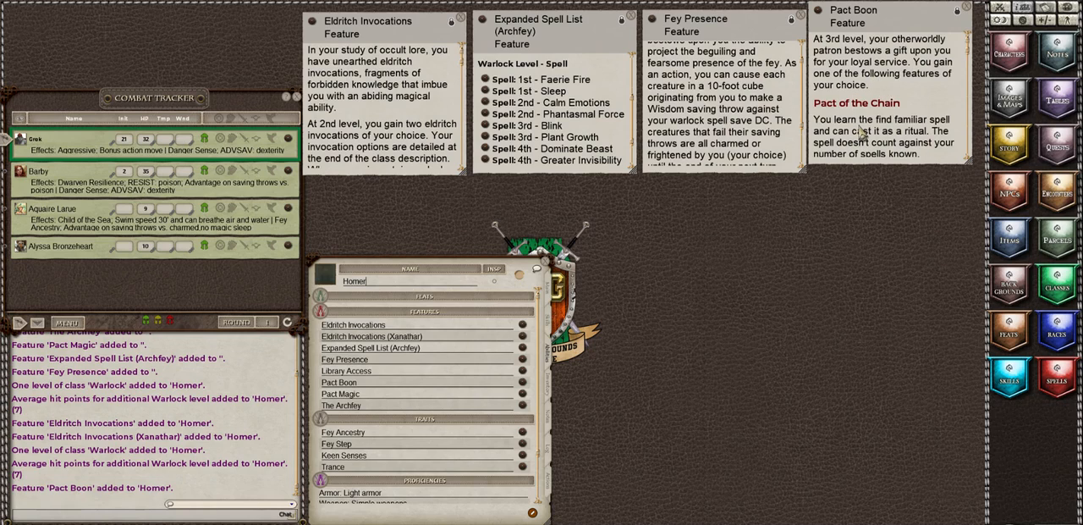
click(385, 383)
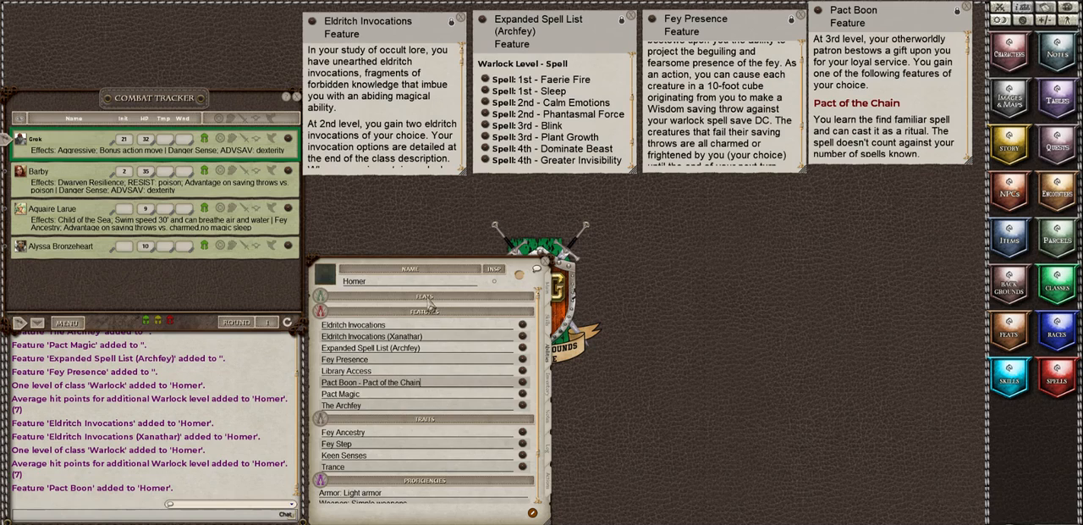
Step: Read the Pact Magic feature's rules on cantrips, spell slots, spells known and spellcasting ability, and close the description
click(522, 395)
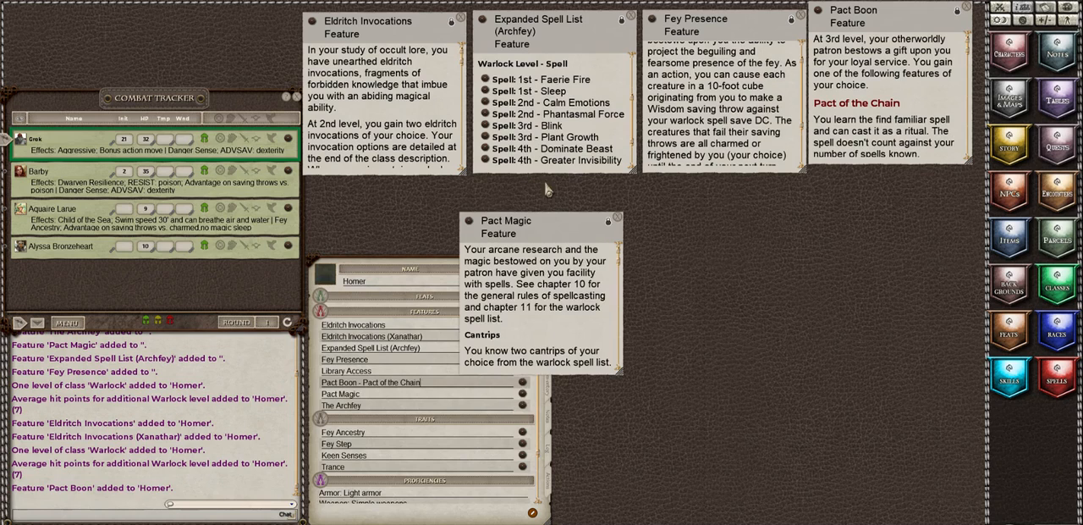
drag(557, 218, 657, 198)
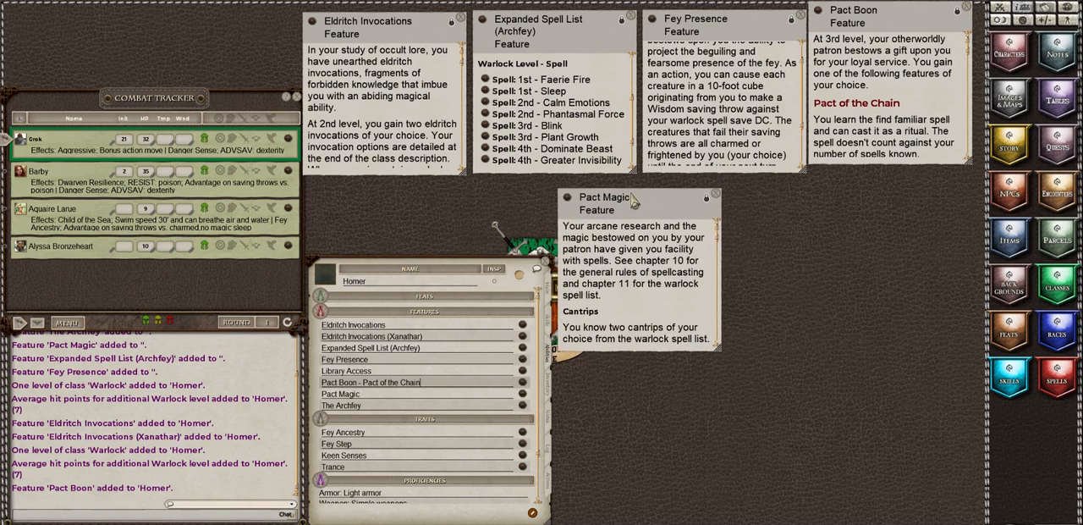
scroll(689, 294, down, 2)
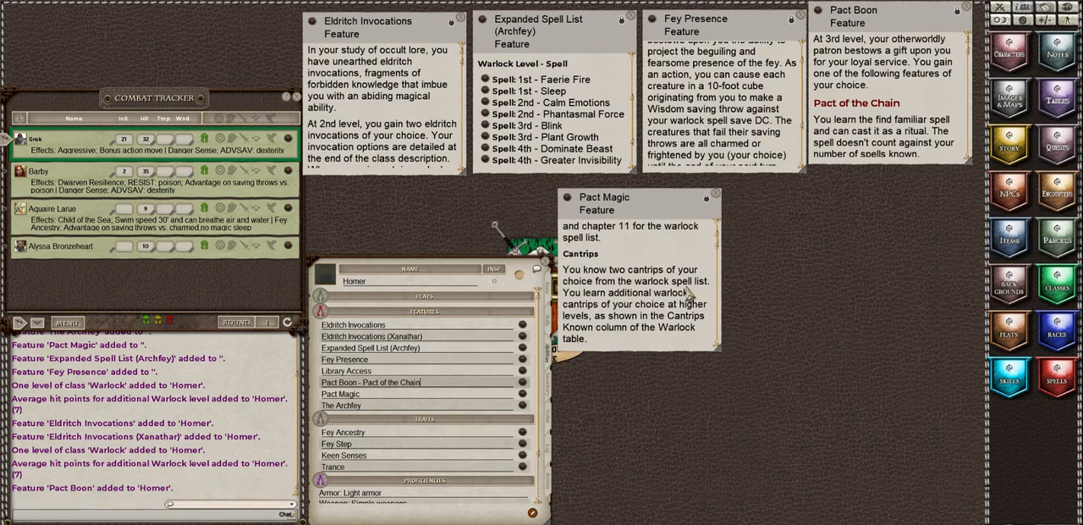
scroll(689, 294, down, 2)
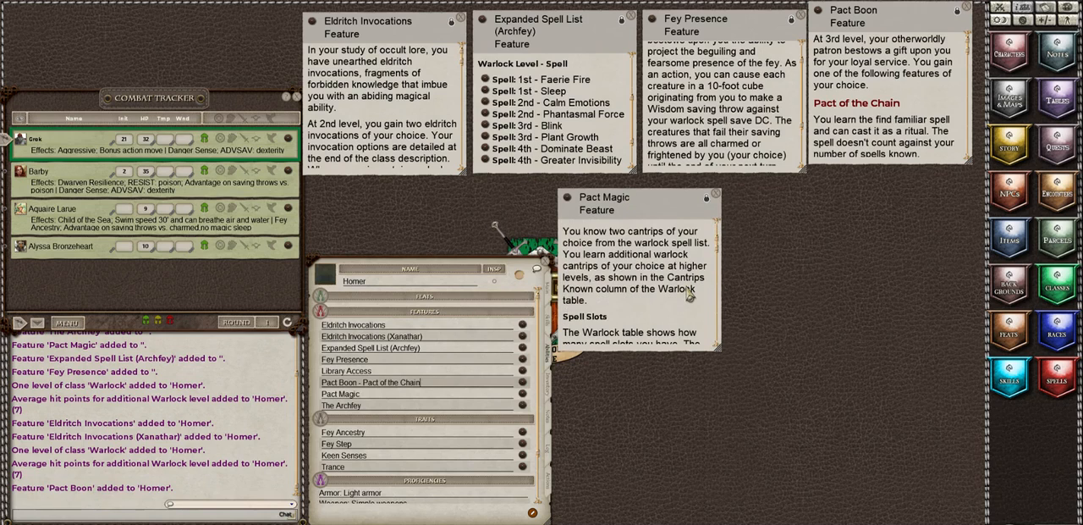
scroll(689, 294, down, 5)
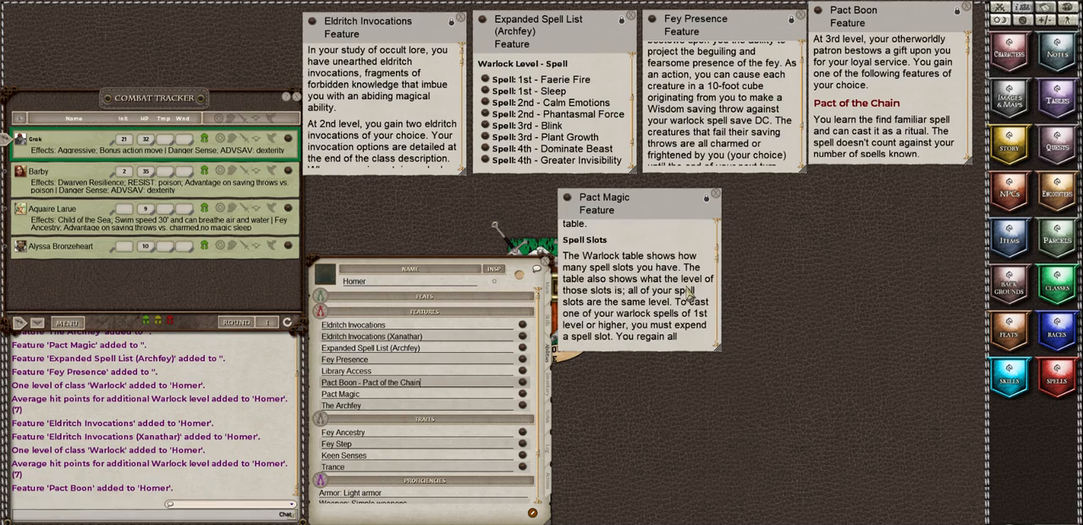
scroll(689, 294, down, 2)
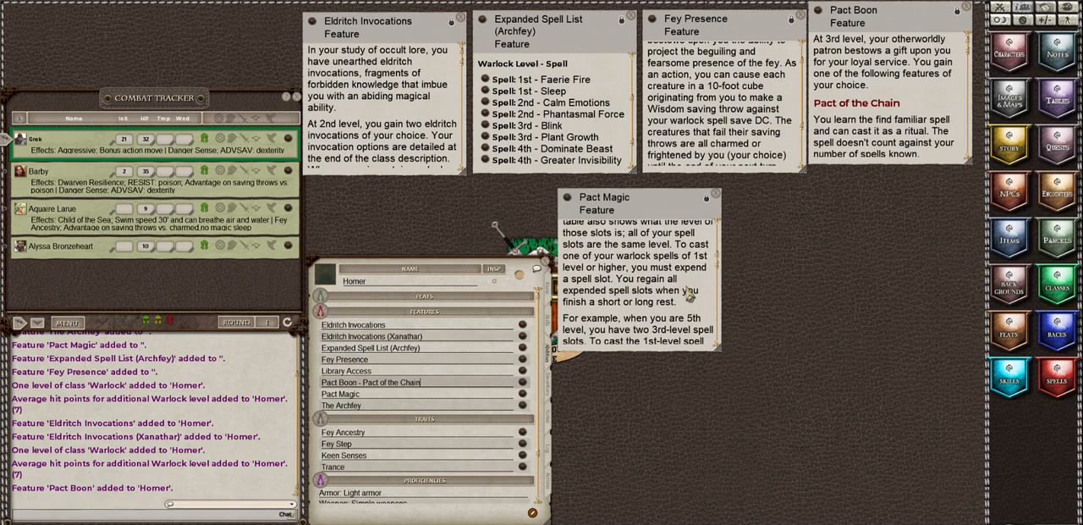
scroll(689, 294, down, 3)
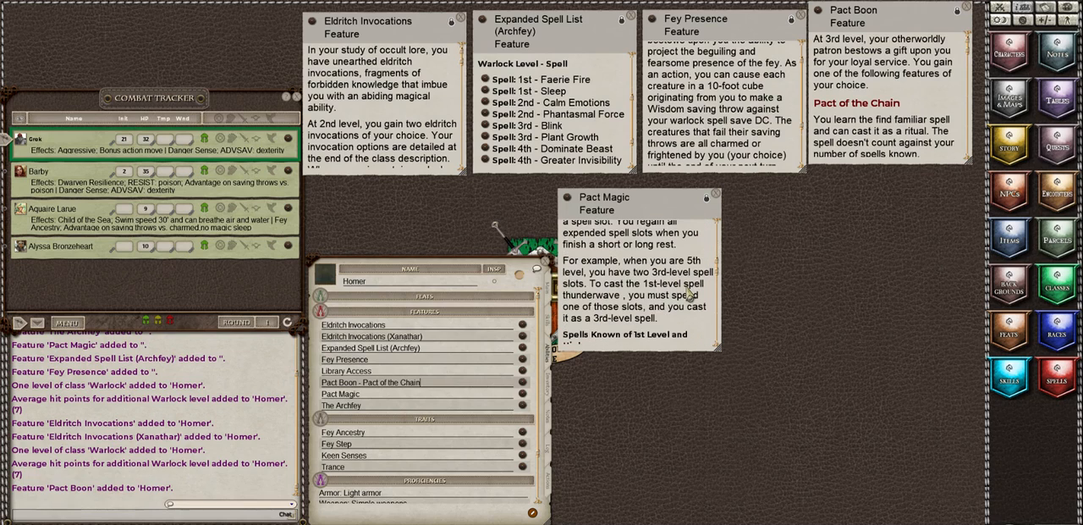
scroll(689, 294, down, 4)
scroll(689, 294, down, 3)
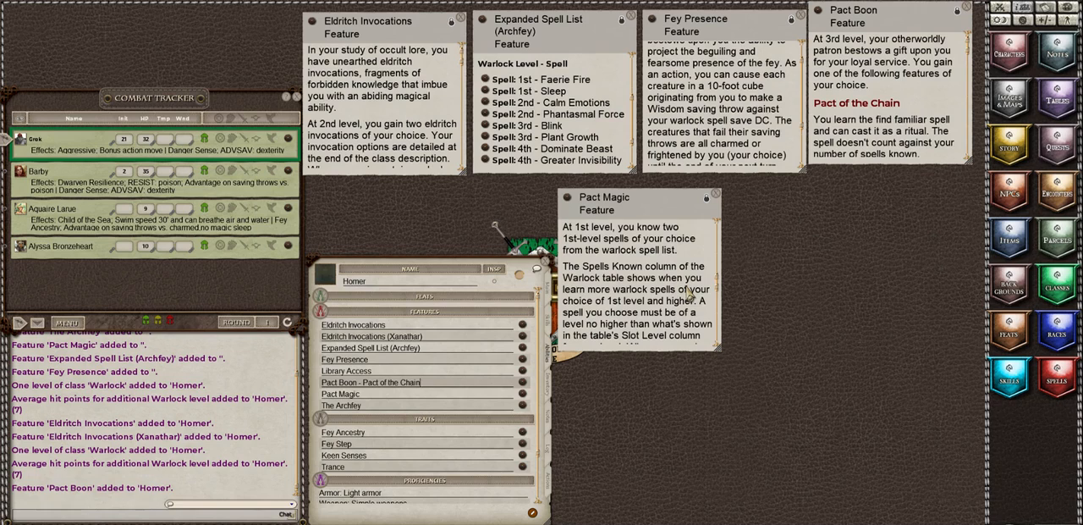
scroll(688, 294, down, 1)
scroll(689, 293, down, 3)
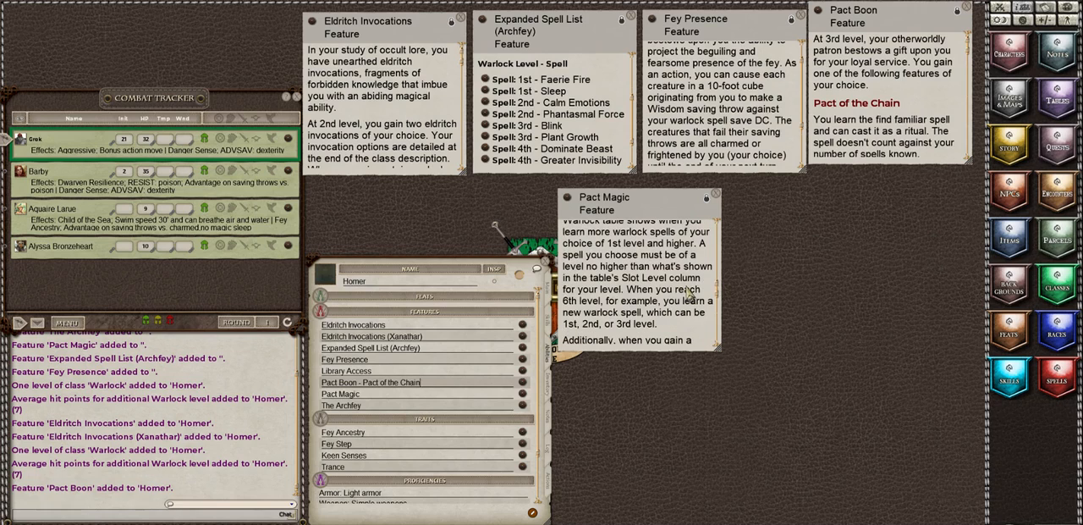
scroll(675, 312, down, 7)
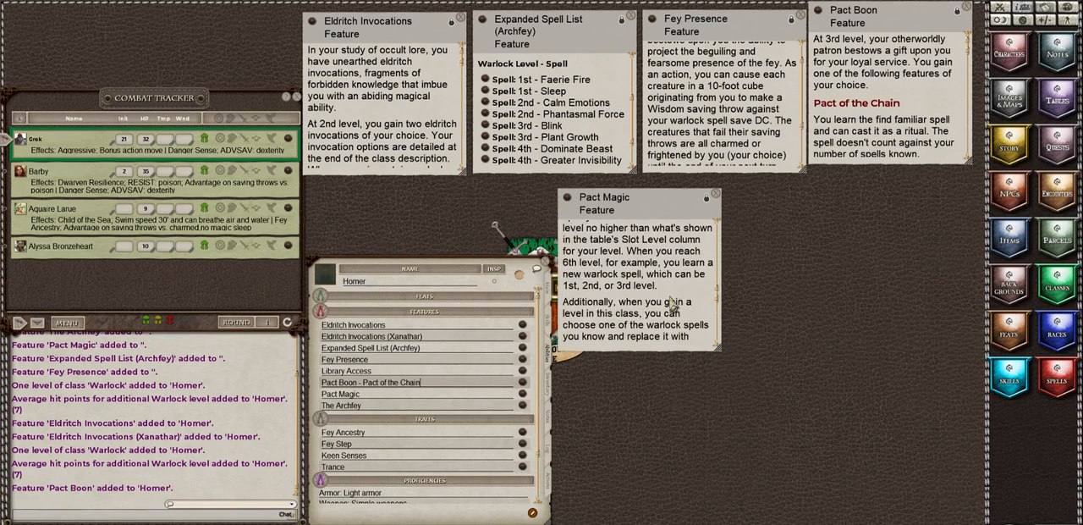
scroll(674, 303, down, 4)
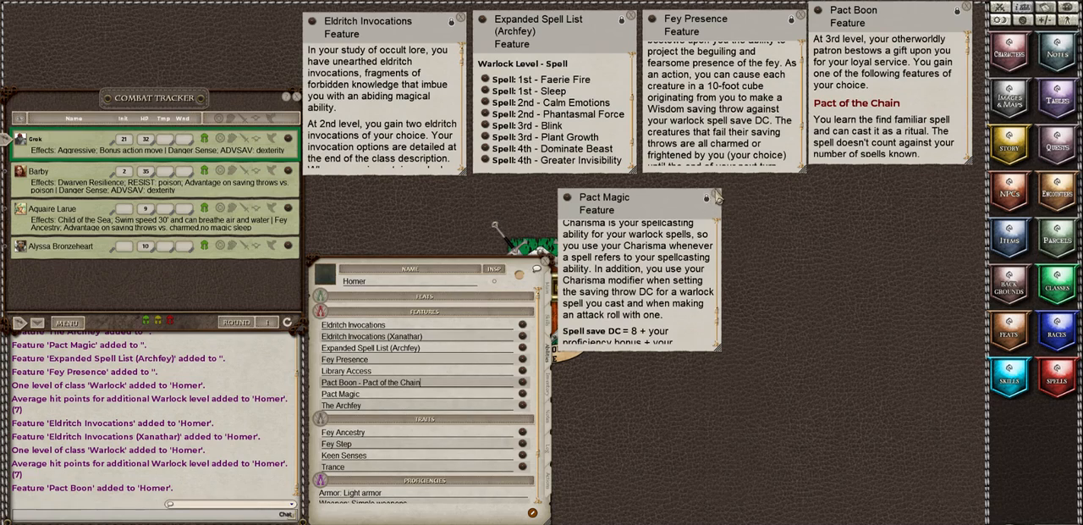
click(716, 195)
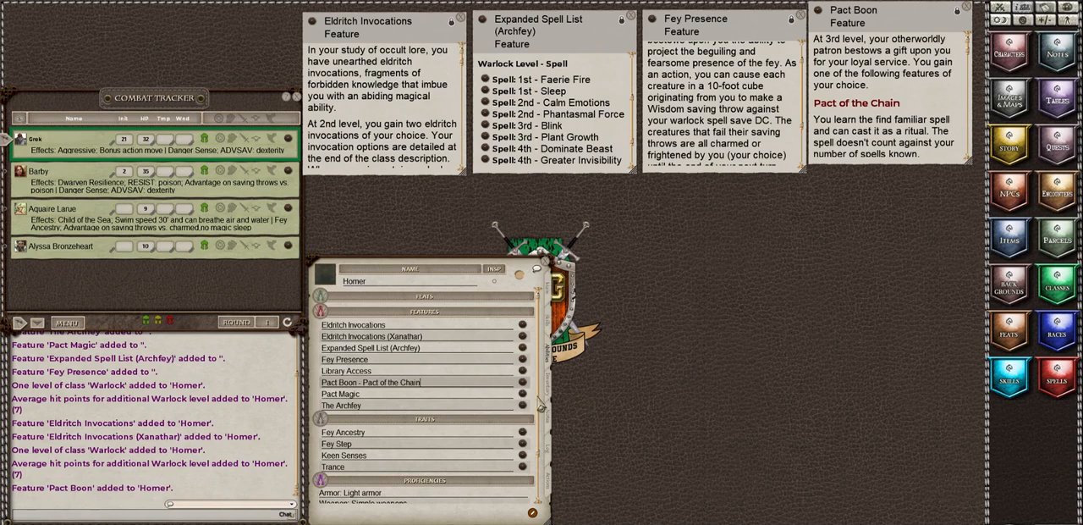
Step: Recheck the cantrip rules in the Pact Magic description and close it again
click(524, 394)
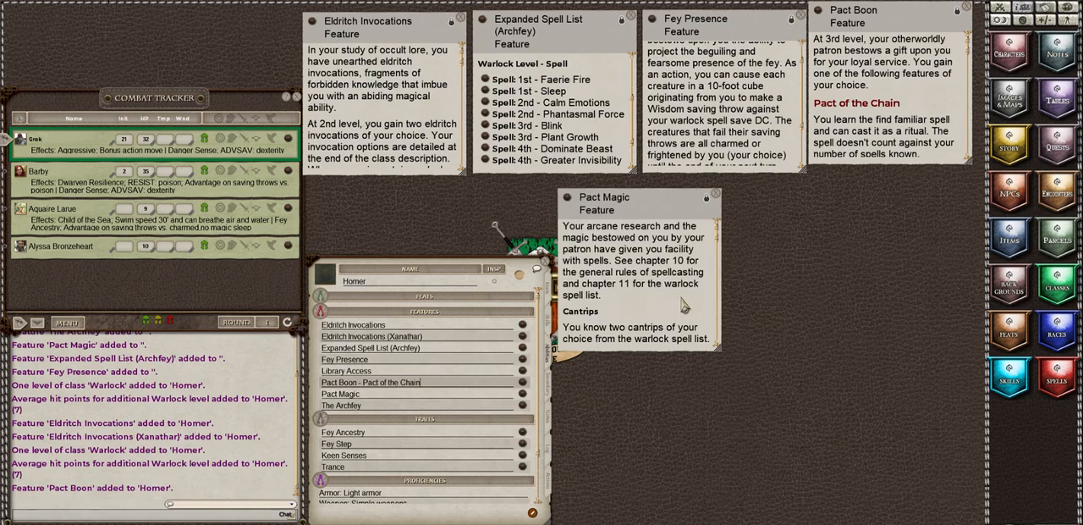
scroll(684, 307, down, 5)
scroll(683, 306, up, 5)
click(716, 196)
Step: Open the Player's Handbook Warlock class description, enlarge its window and reposition it so the whole page fits on the tabletop
click(1059, 285)
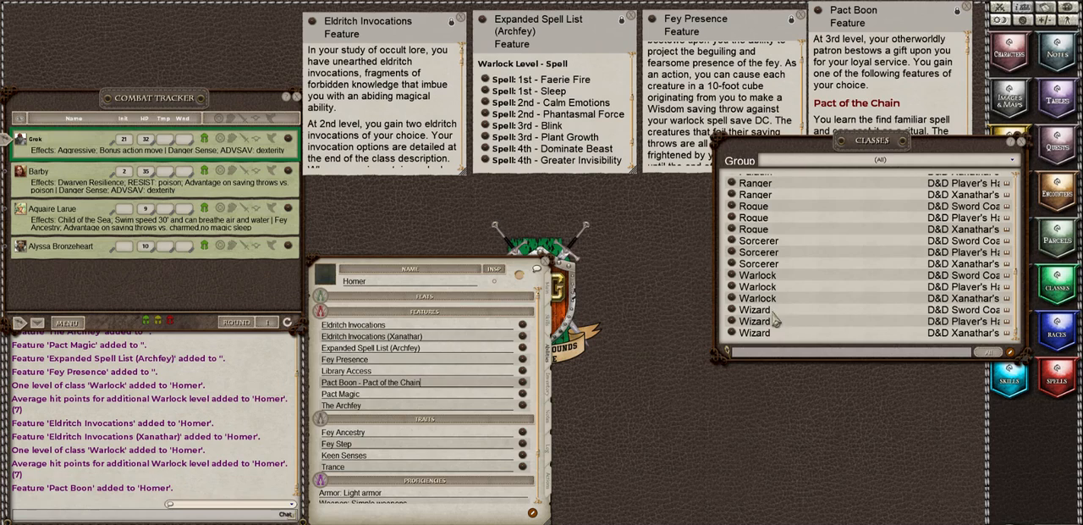
click(733, 288)
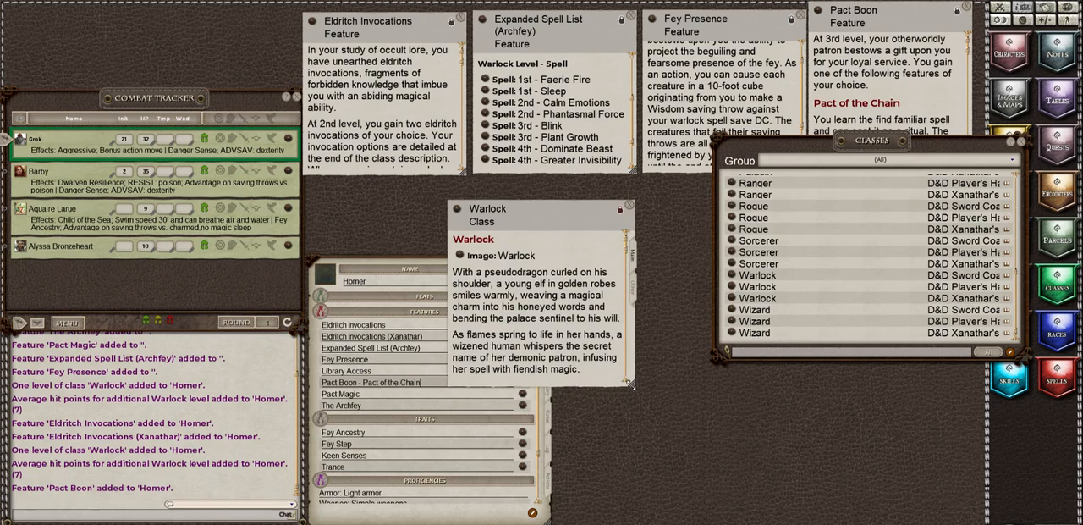
drag(644, 427, 819, 520)
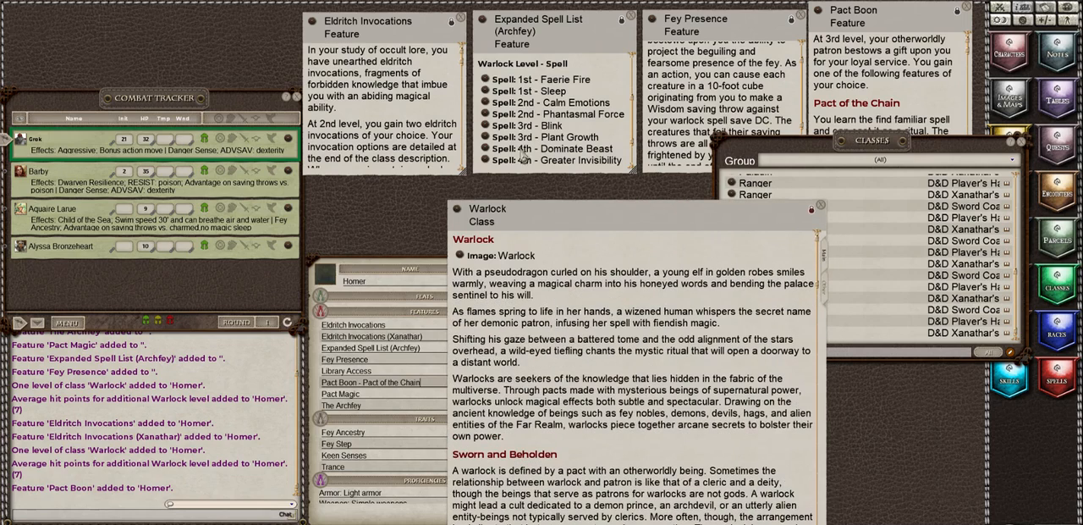
drag(550, 227, 557, 150)
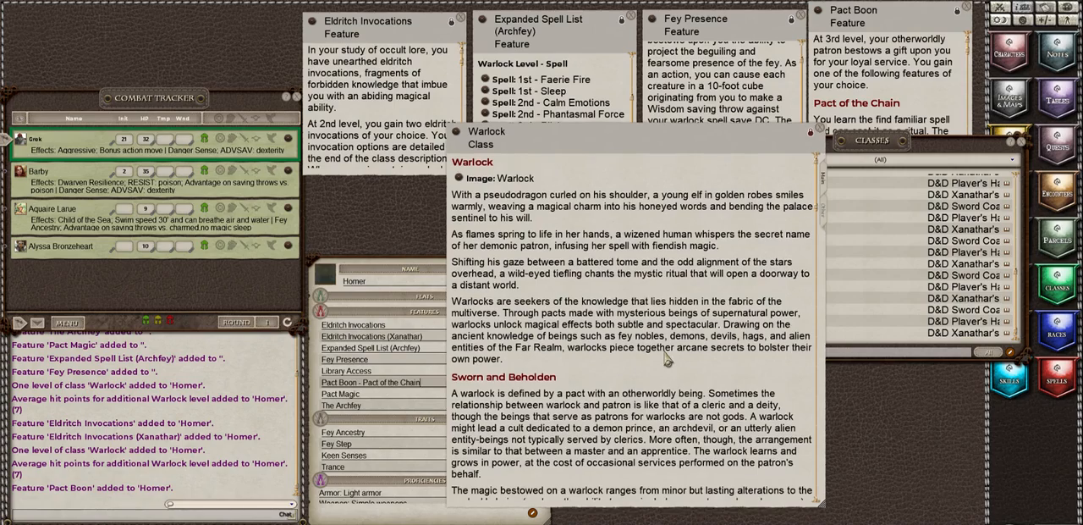
Step: Examine the Warlock level table for the cantrips, spells known, spell slots, slot level and invocations at 3rd level
scroll(666, 360, down, 2)
scroll(666, 360, down, 8)
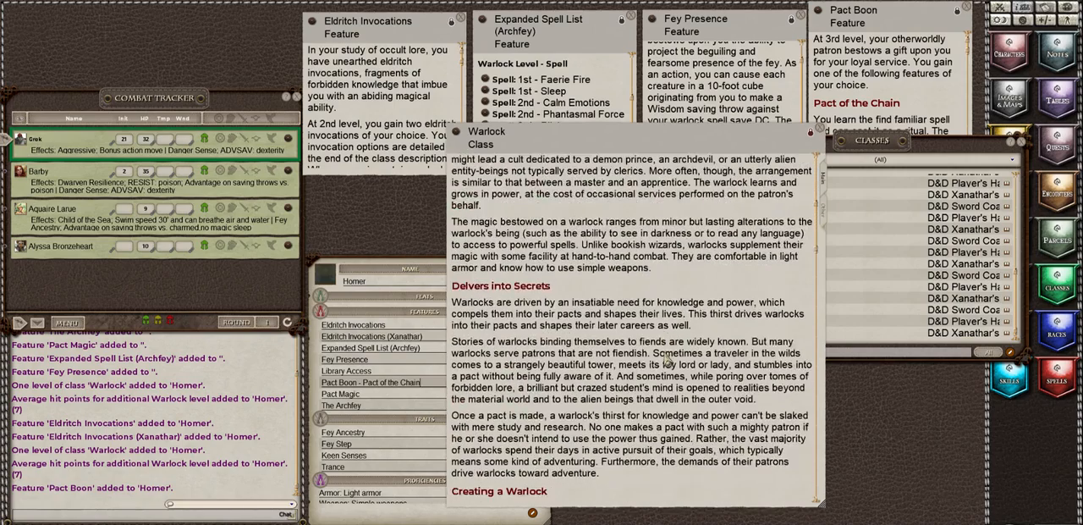
scroll(666, 360, down, 7)
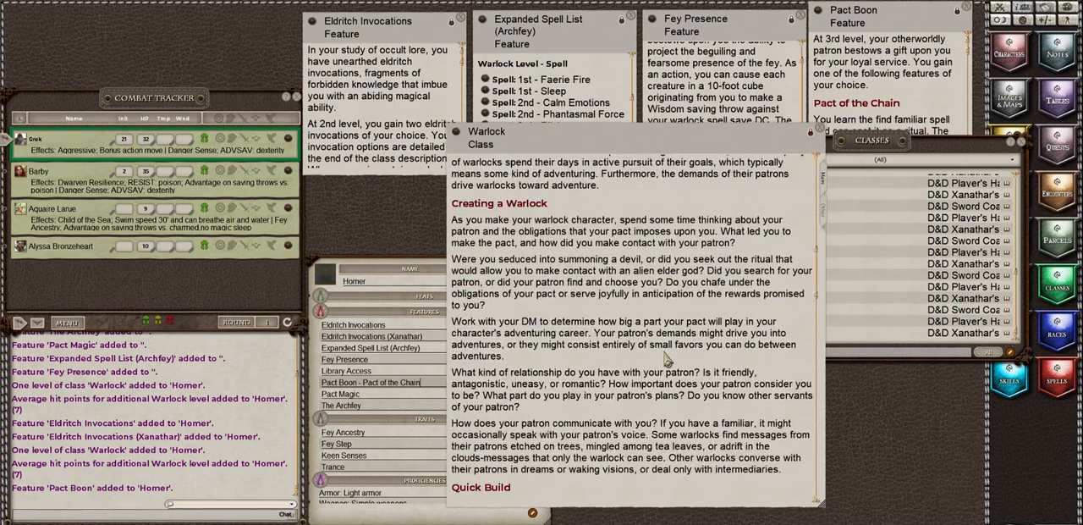
scroll(666, 360, down, 2)
scroll(667, 360, down, 3)
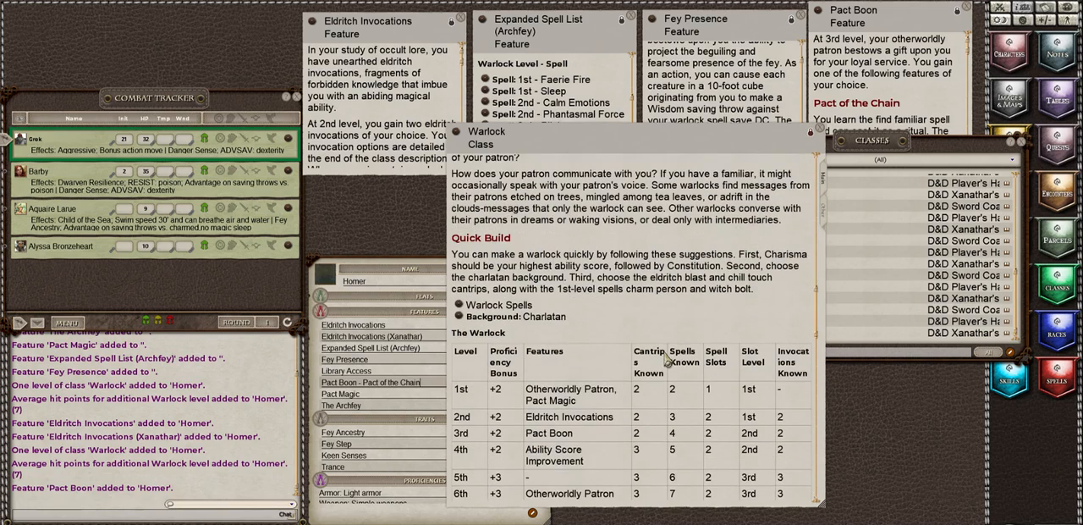
scroll(666, 360, down, 1)
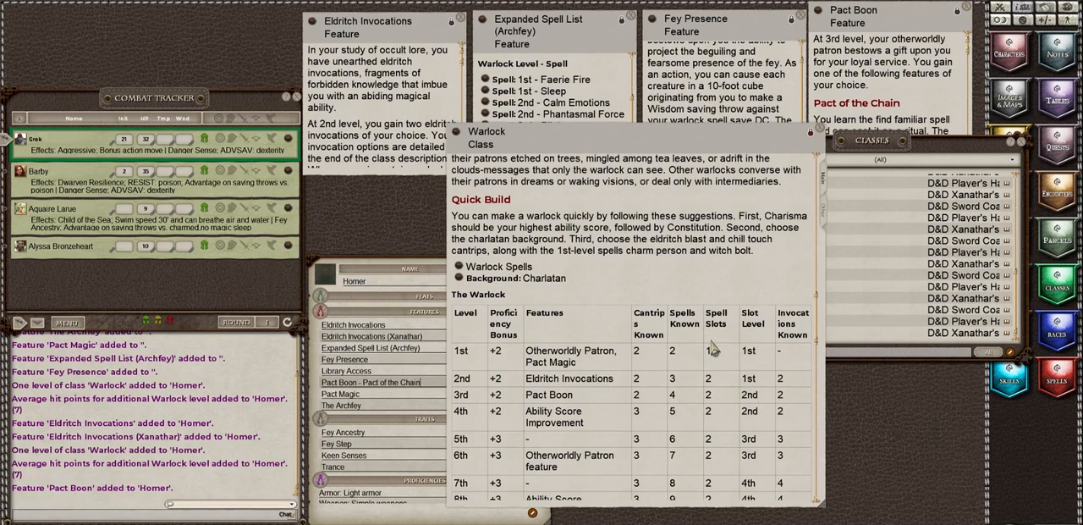
scroll(725, 383, down, 1)
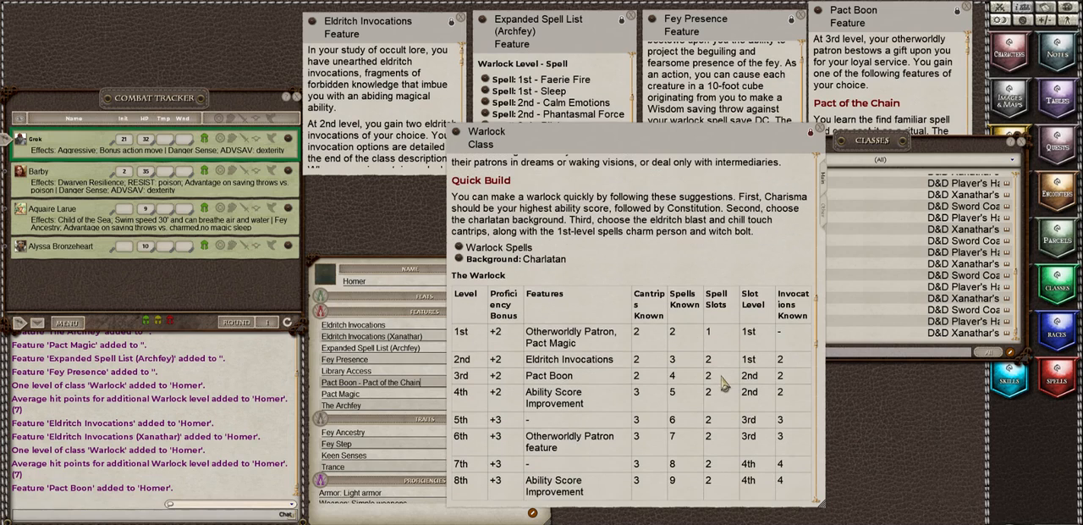
scroll(724, 382, down, 5)
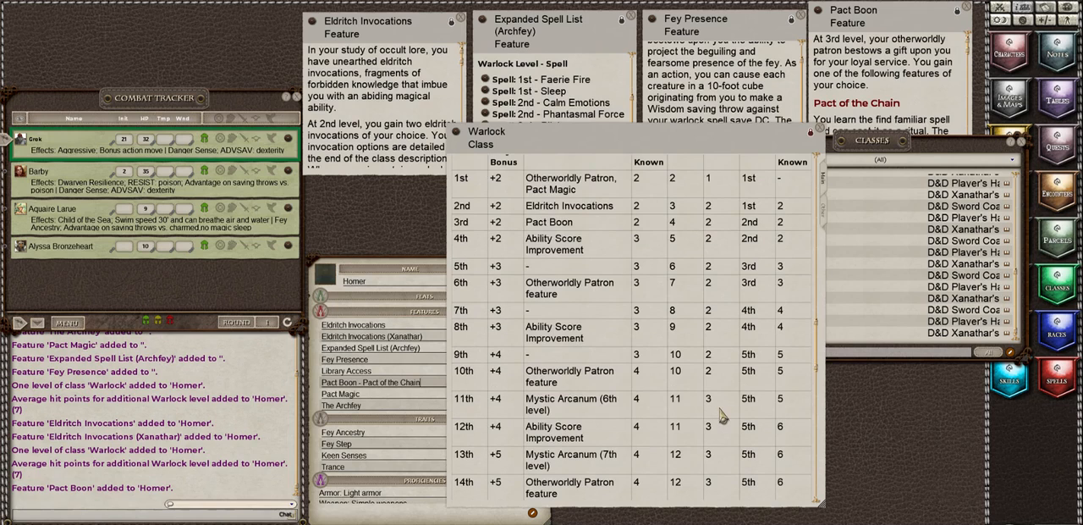
scroll(722, 415, up, 6)
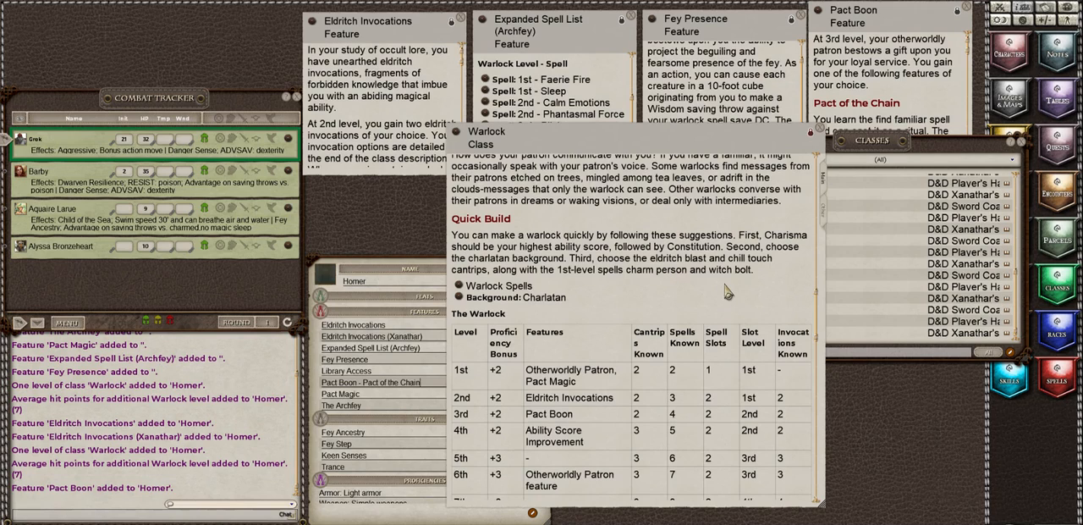
scroll(725, 291, down, 6)
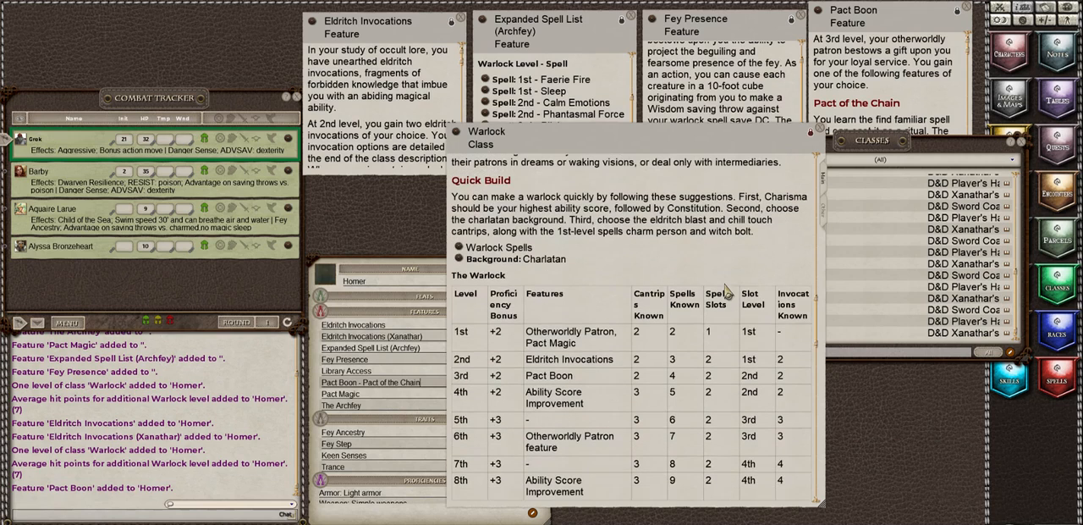
scroll(725, 291, down, 2)
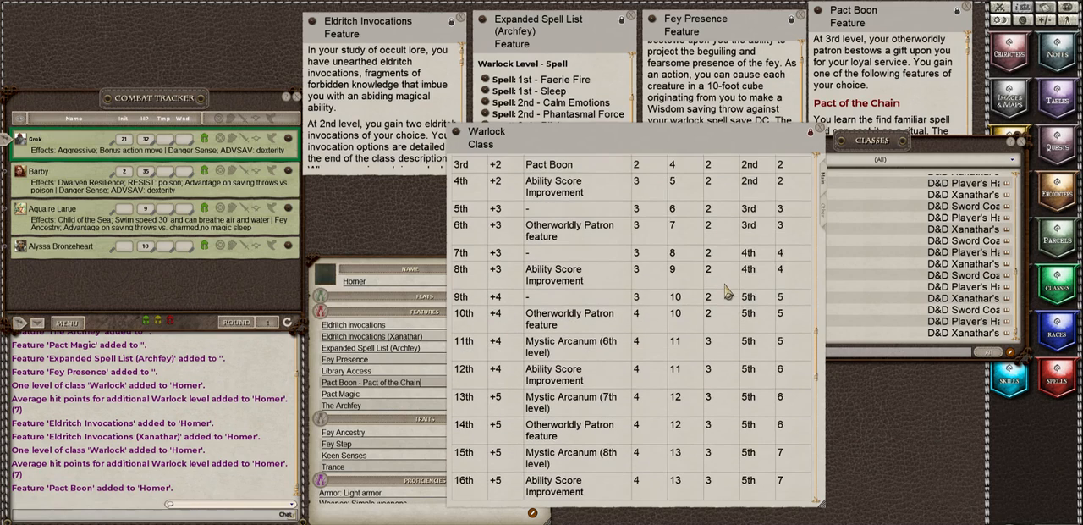
scroll(725, 291, up, 6)
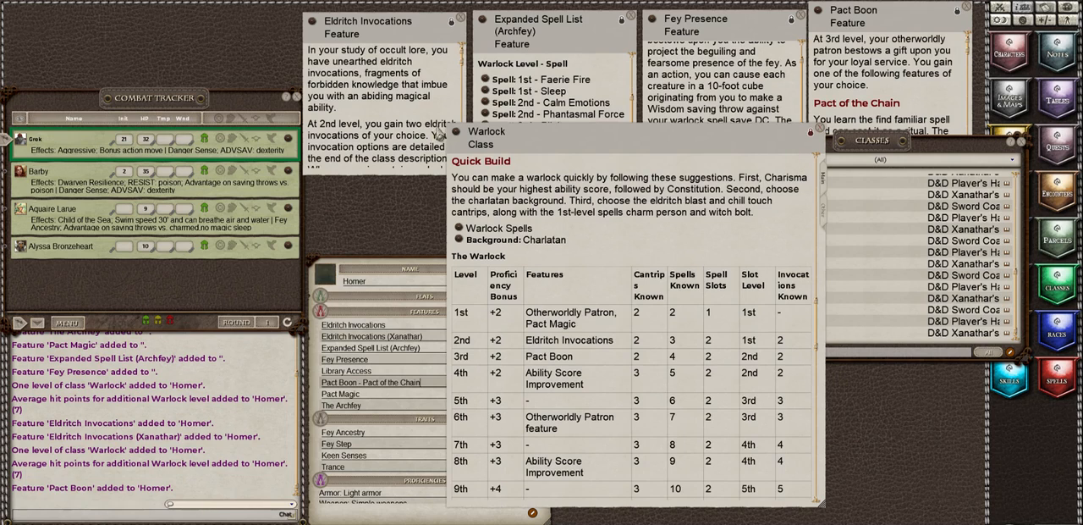
Step: Close the Warlock class description, the Classes list and the Backgrounds list
drag(457, 136, 795, 178)
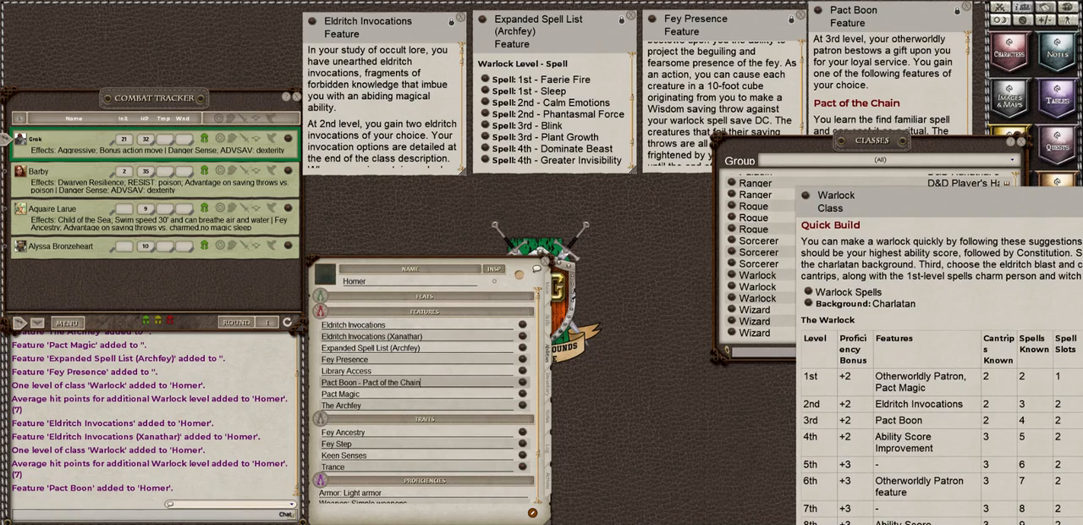
drag(874, 258, 517, 259)
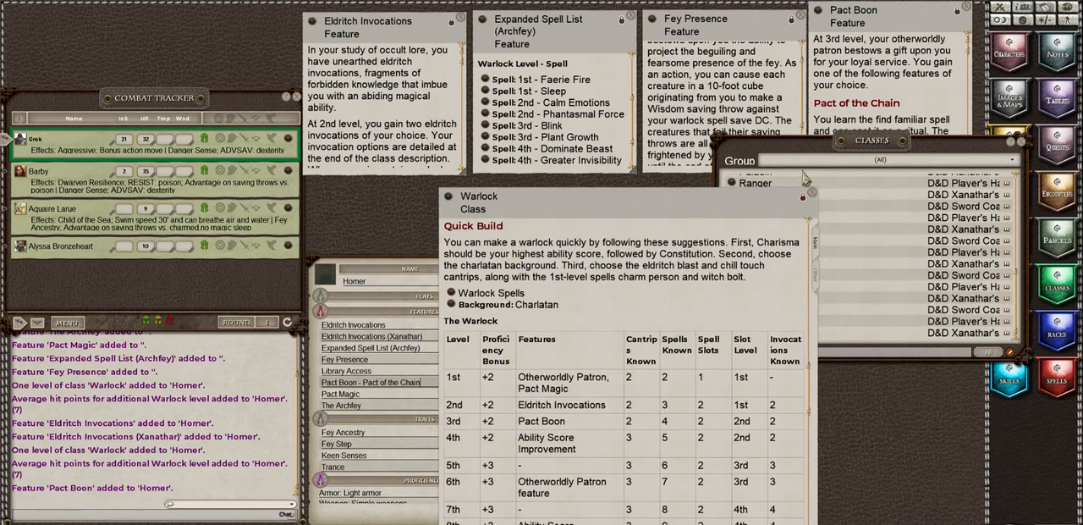
click(812, 193)
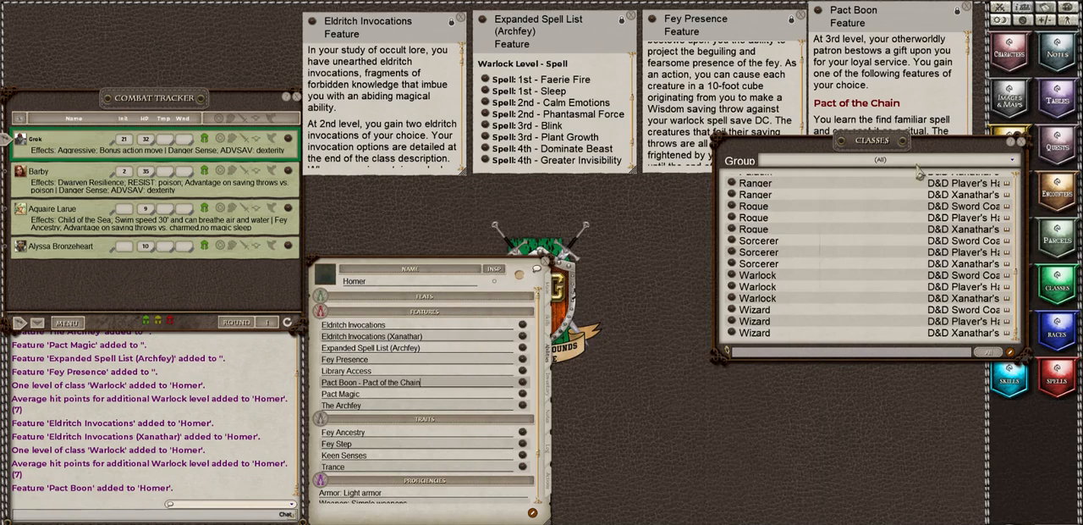
click(1022, 142)
click(1007, 291)
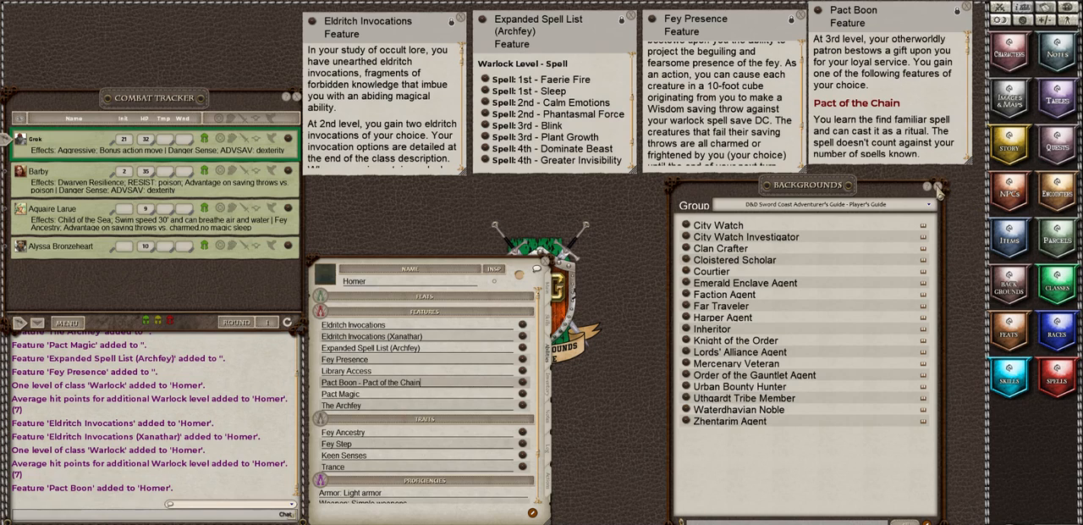
click(935, 187)
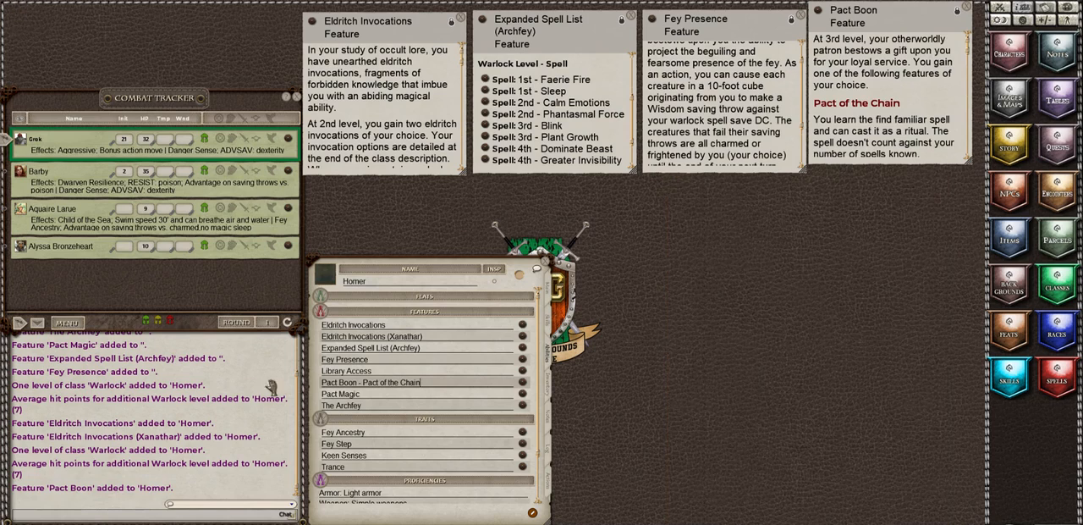
Step: Read The Archfey feature's description through its list of patron features and close it
click(523, 408)
drag(533, 272, 645, 265)
scroll(699, 309, down, 3)
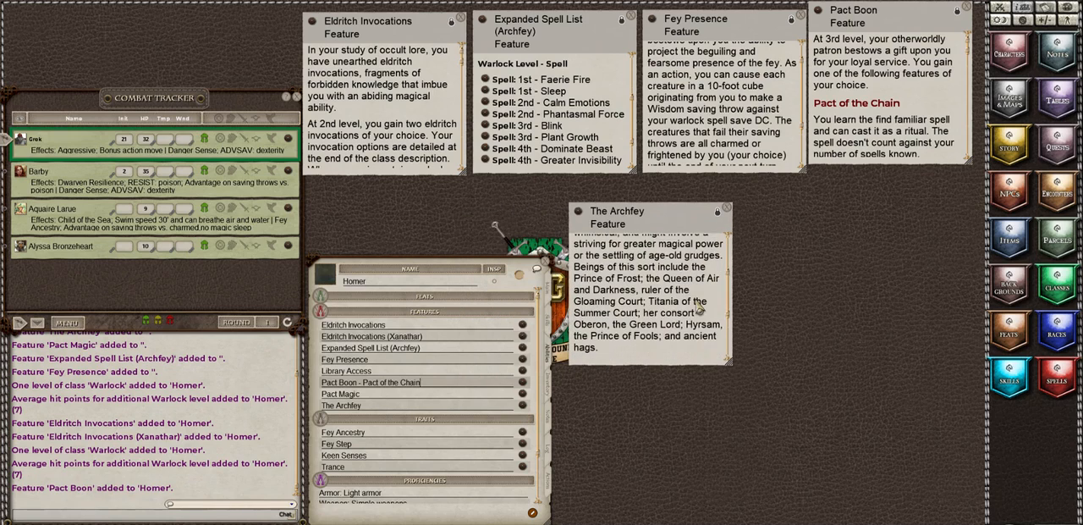
scroll(699, 309, down, 2)
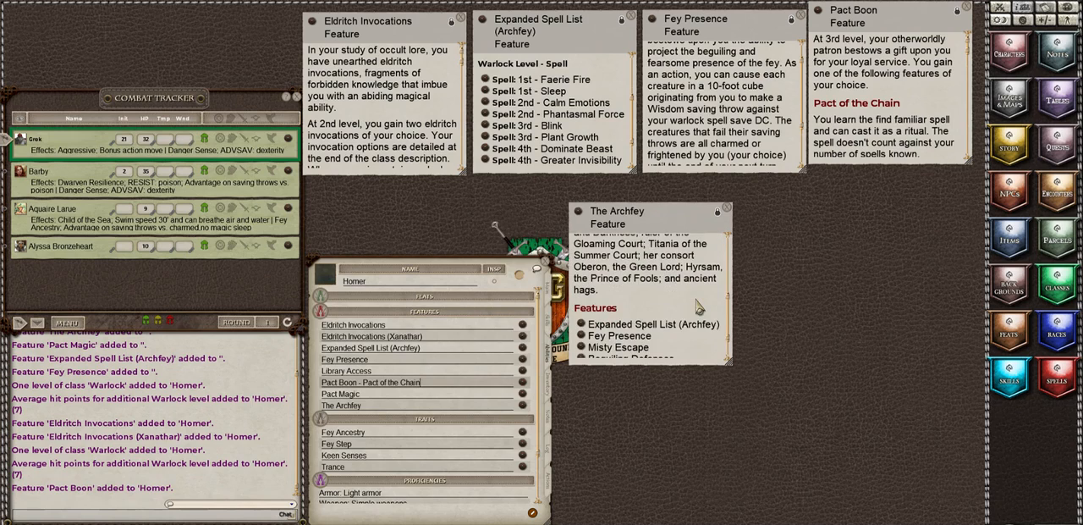
scroll(699, 309, down, 1)
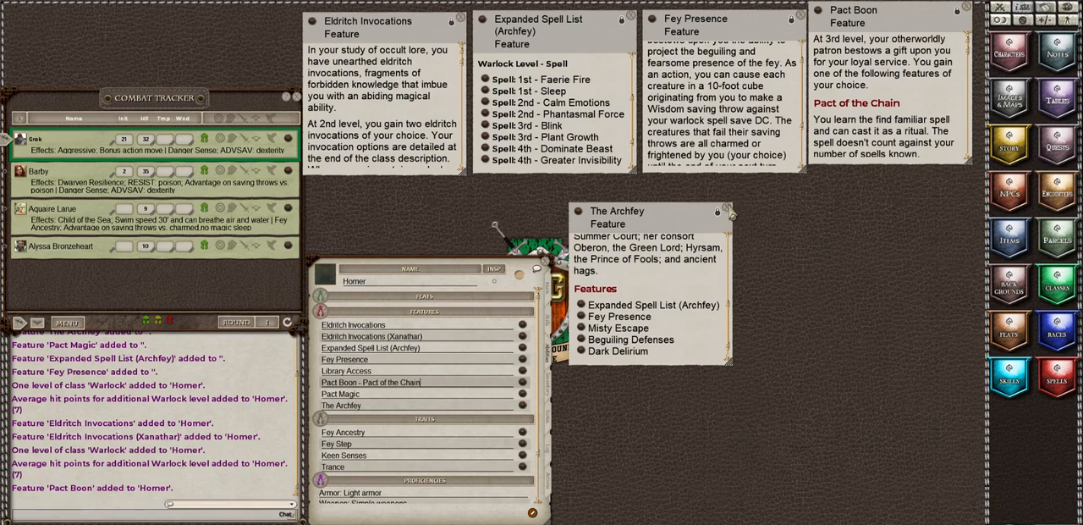
click(728, 212)
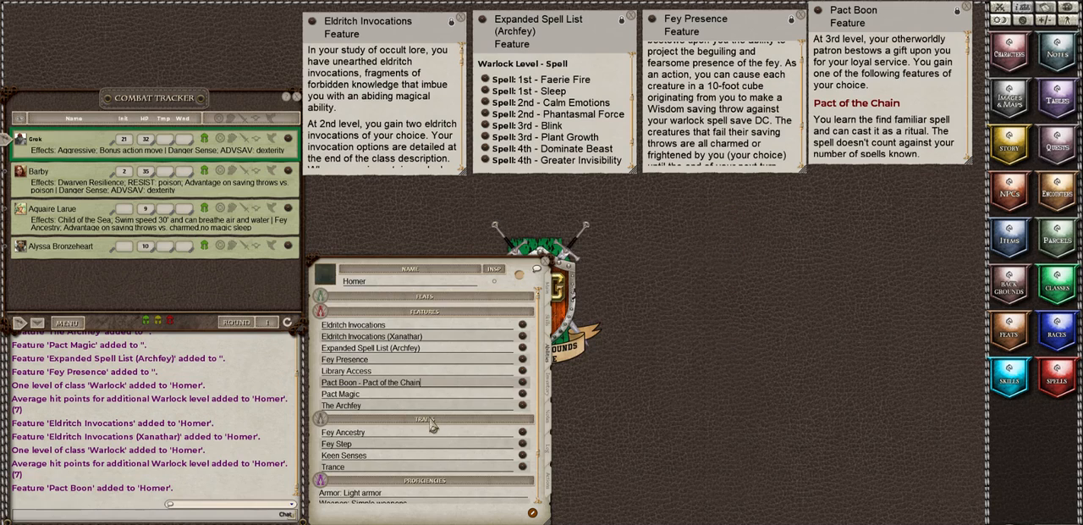
Step: Open the Fey Ancestry and Fey Step trait descriptions from Homer's sheet and place them side by side
click(521, 432)
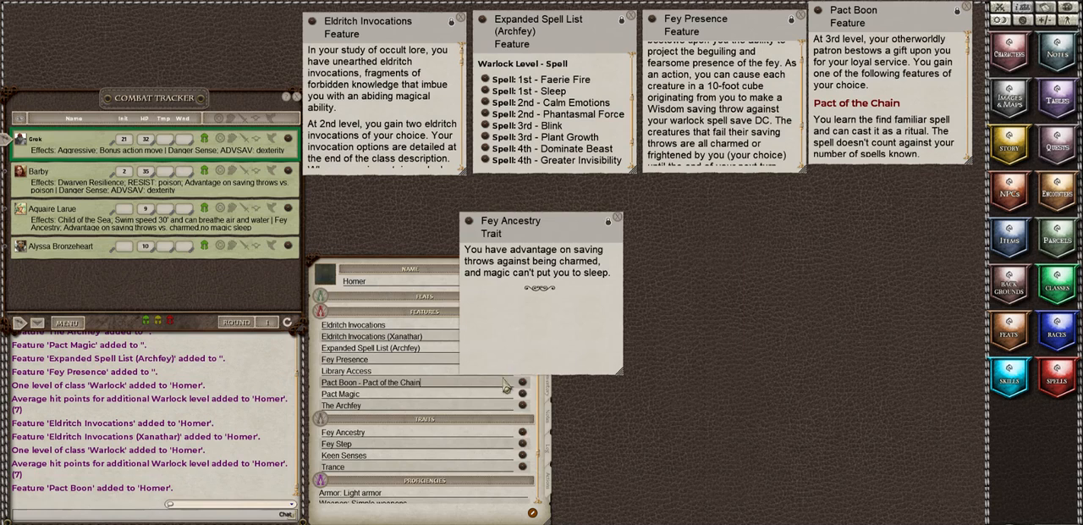
drag(534, 278, 626, 254)
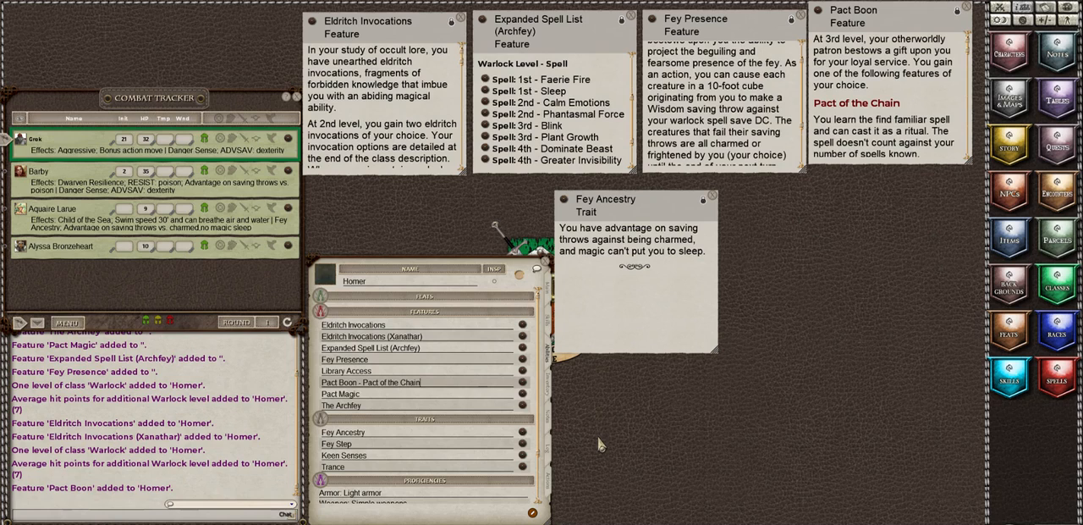
click(522, 444)
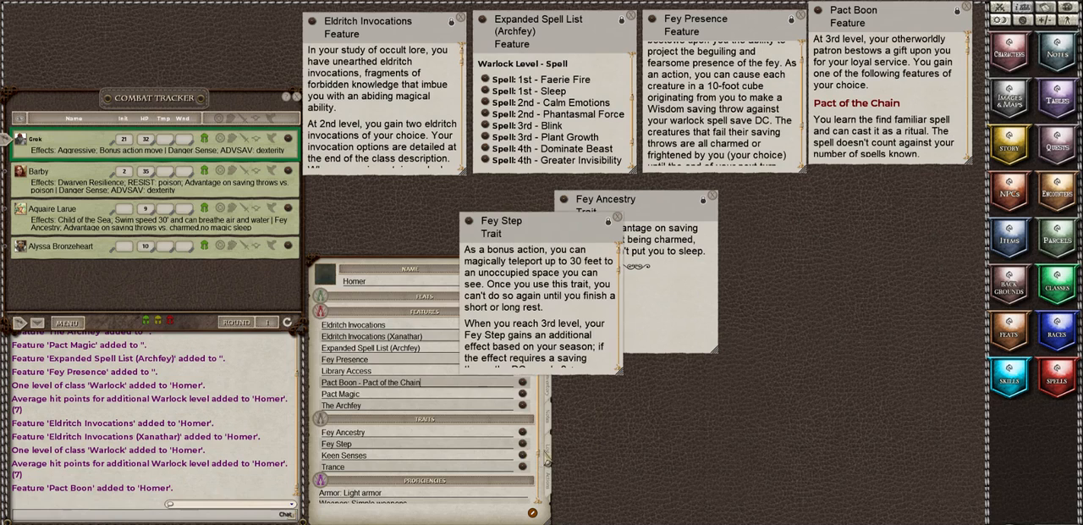
drag(508, 272, 771, 244)
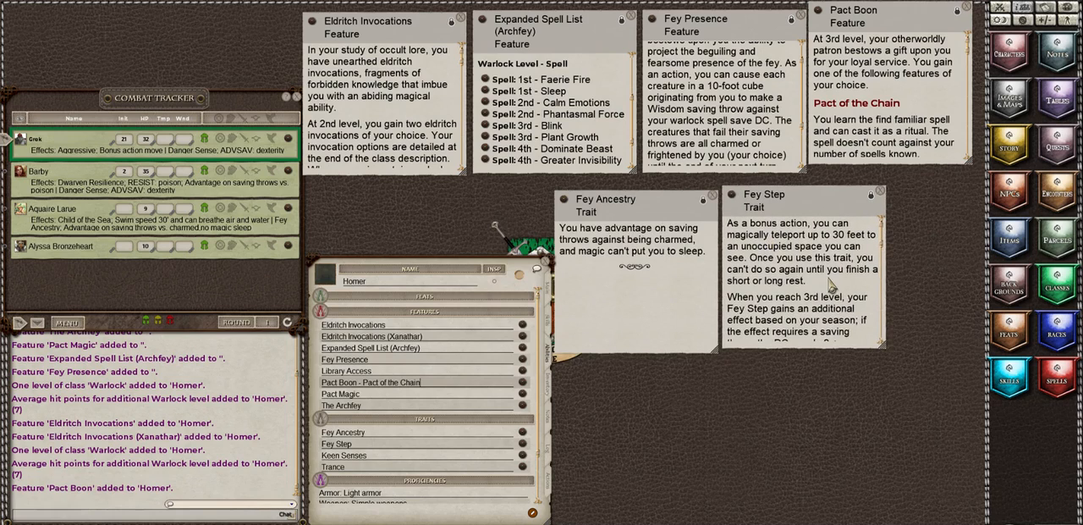
Step: Enlarge the Fey Step description and read its saving throw DC and the Autumn, Winter, Spring and Summer effects
scroll(831, 286, down, 1)
scroll(830, 286, down, 2)
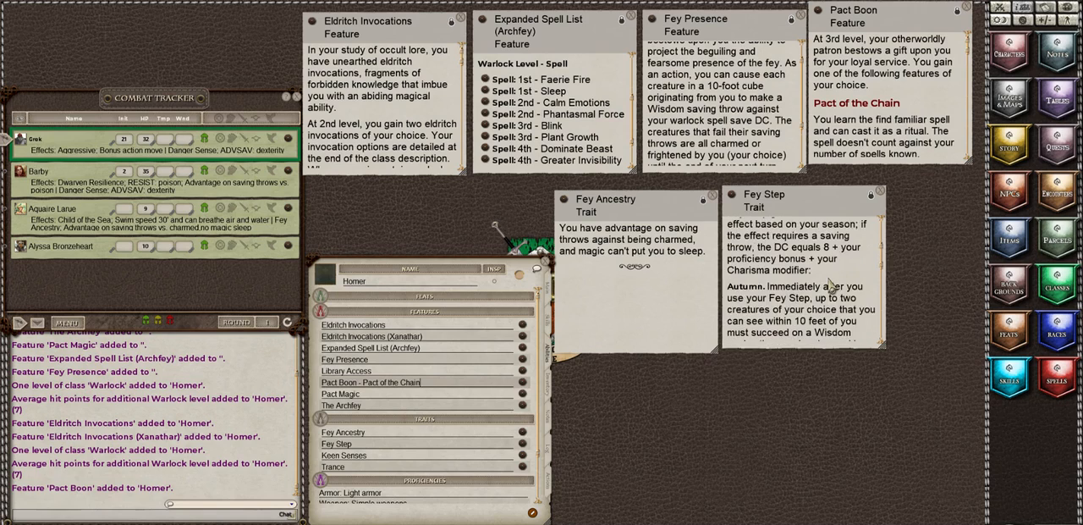
scroll(829, 289, up, 3)
scroll(830, 287, down, 1)
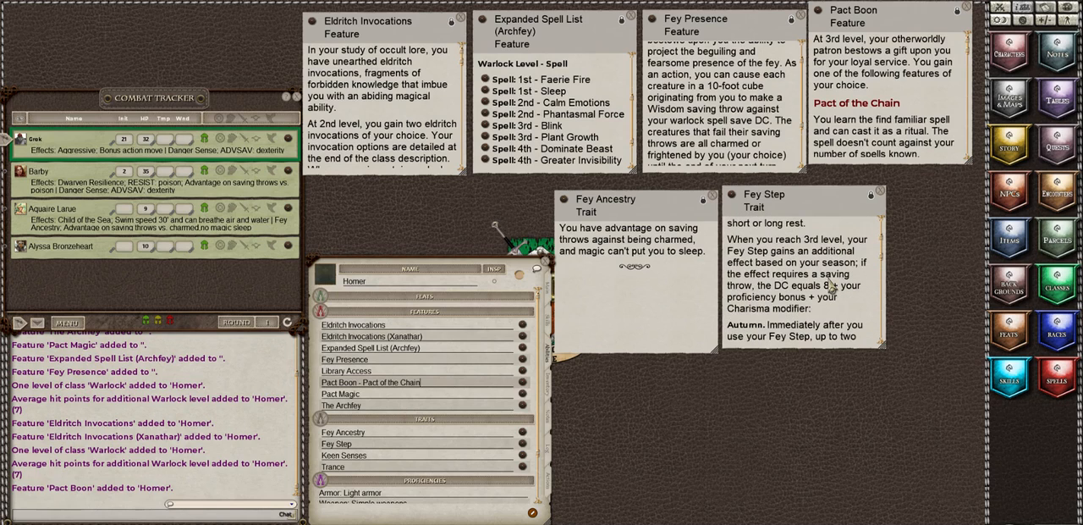
scroll(831, 287, down, 1)
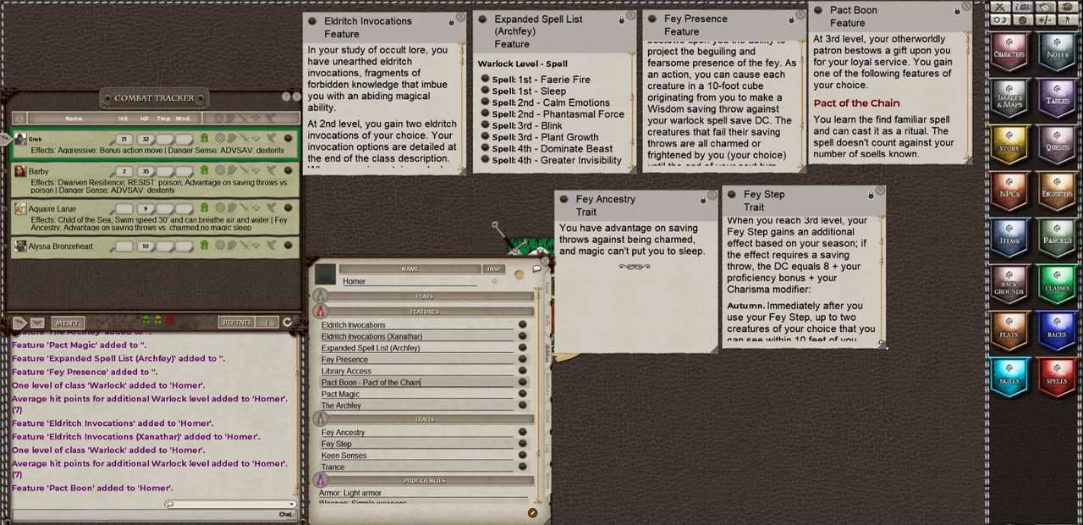
drag(883, 344, 956, 423)
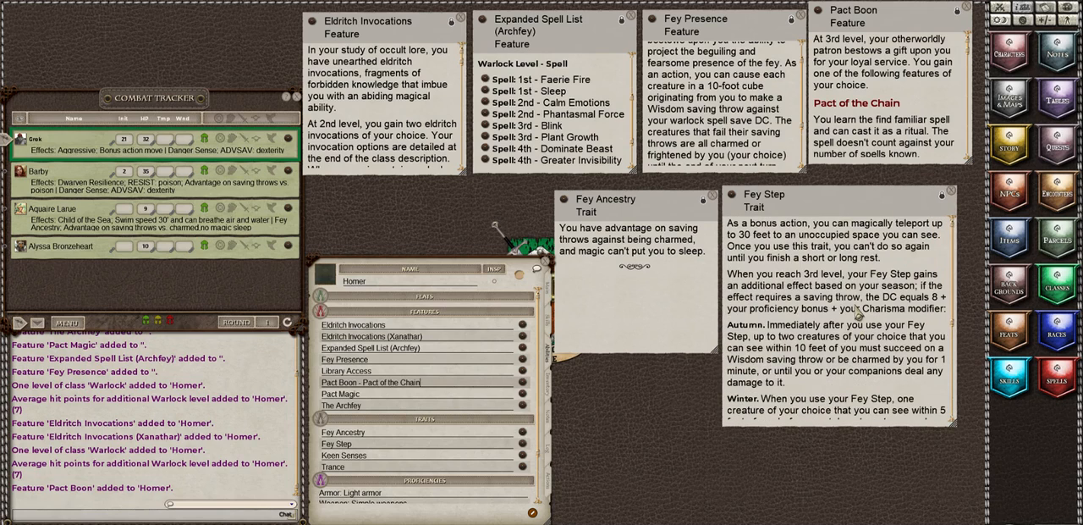
scroll(858, 313, down, 3)
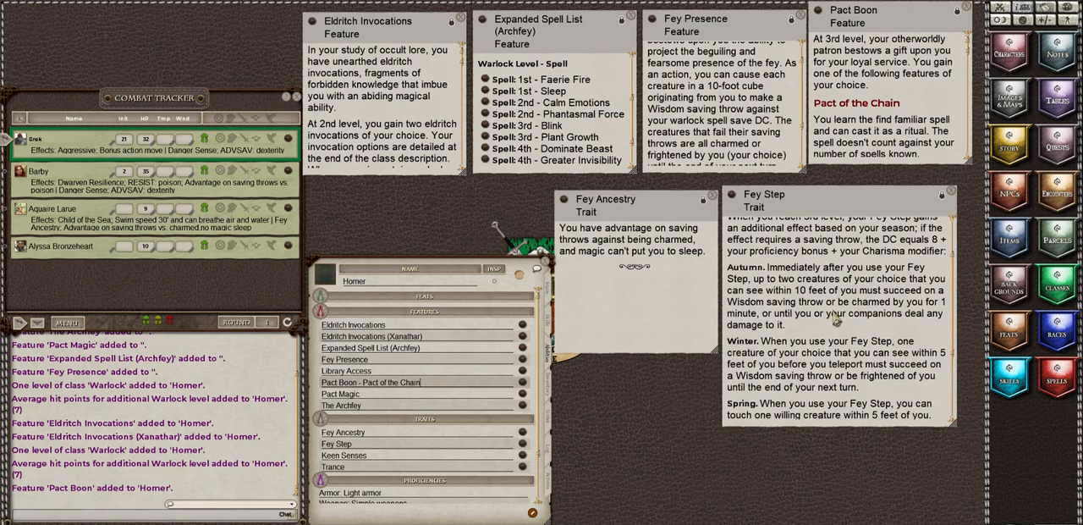
scroll(835, 318, down, 6)
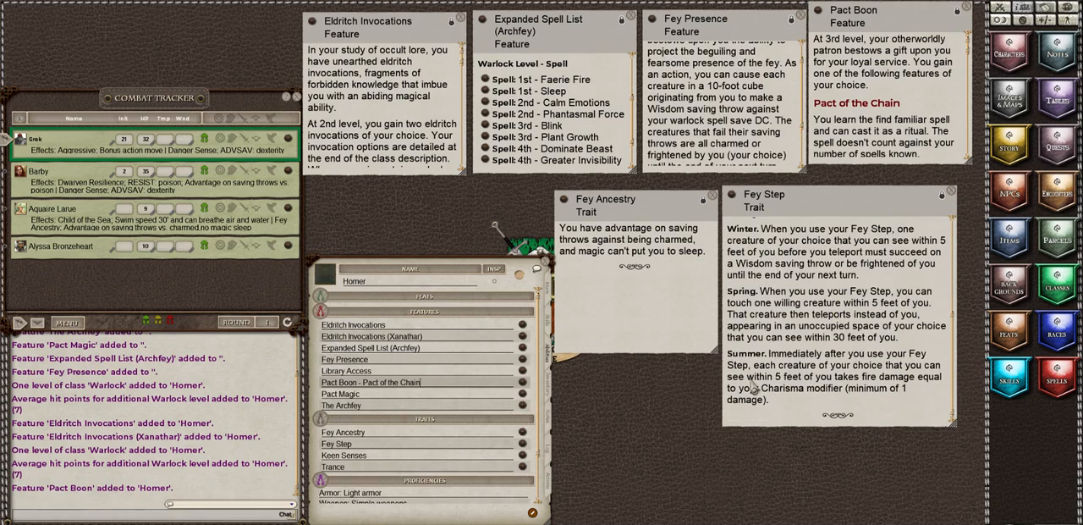
Step: Rename the Fey Step trait as "Fey Step - Summer" and return to the main page of Homer's sheet
click(377, 446)
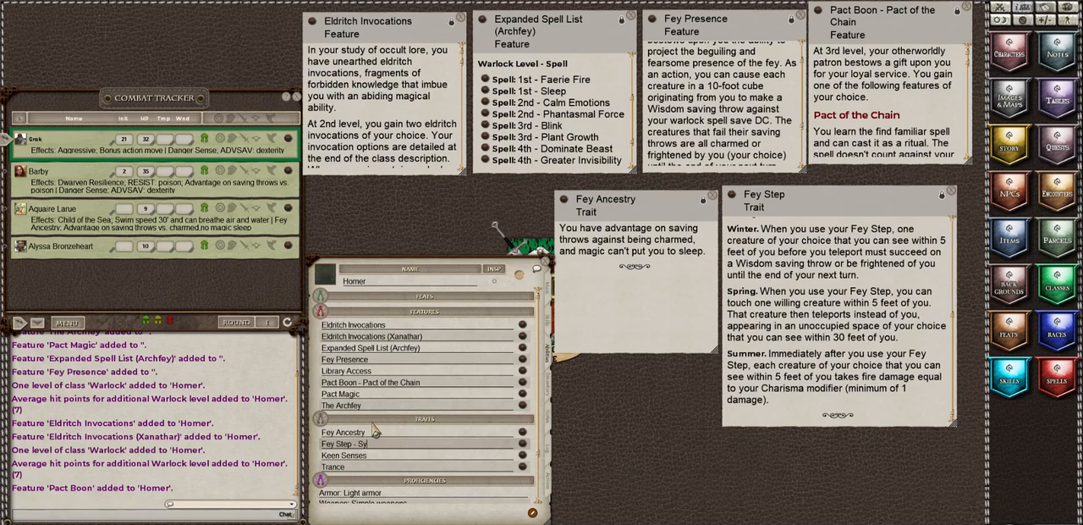
text(mmer Eladr)
click(552, 290)
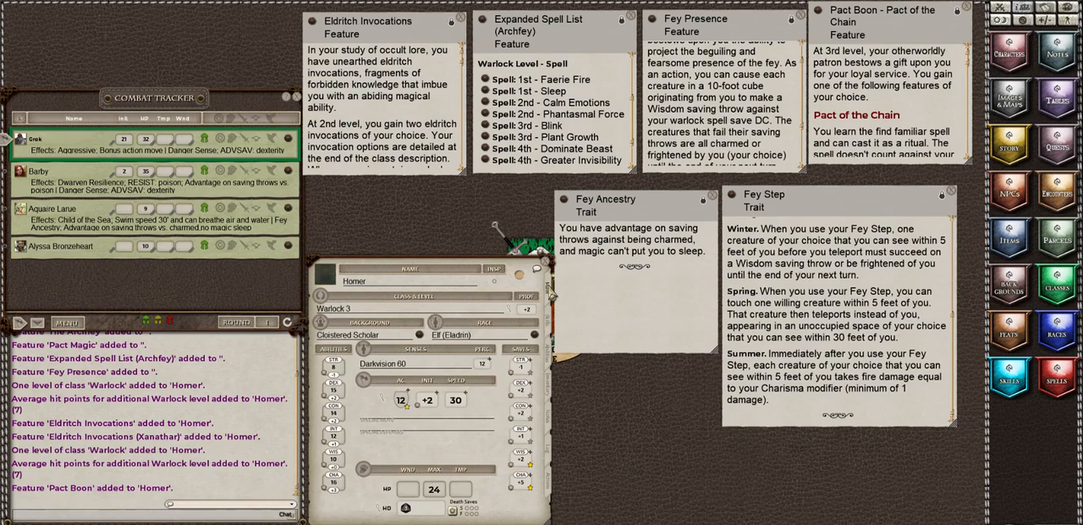
Step: Rename the Fey Step trait as "Fey Step - Summer Eladrin" and reread the seasonal effects in its description
click(551, 395)
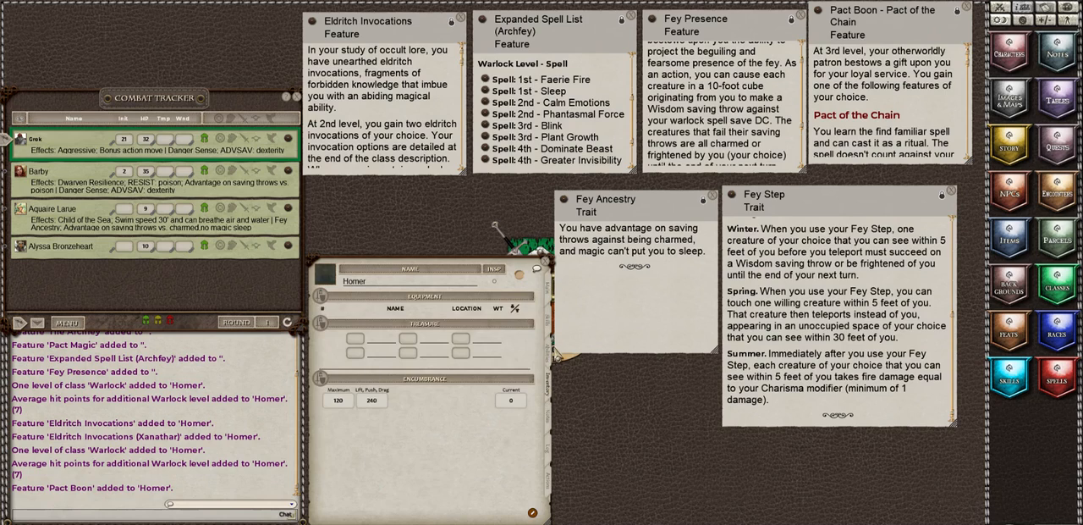
click(551, 359)
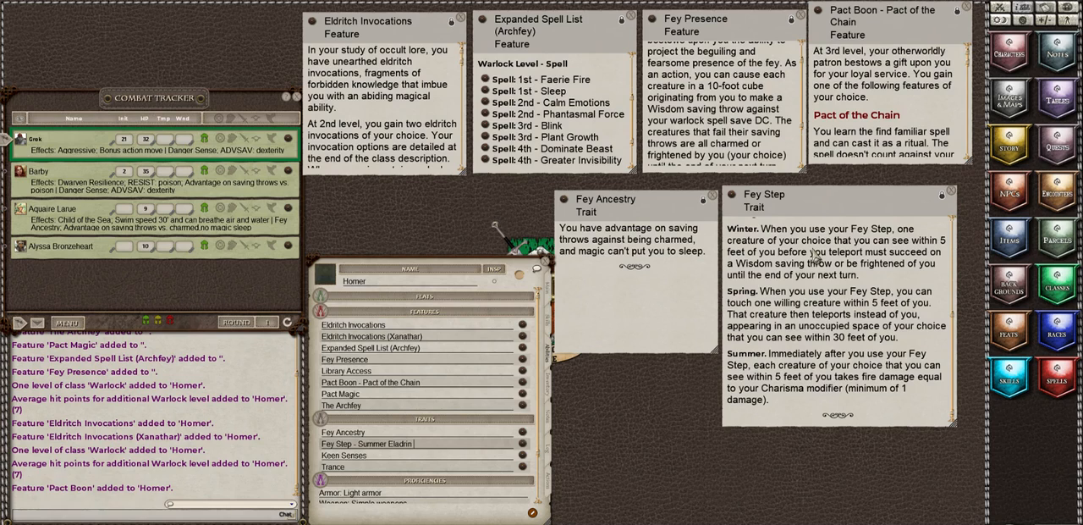
scroll(820, 340, up, 2)
scroll(820, 340, up, 3)
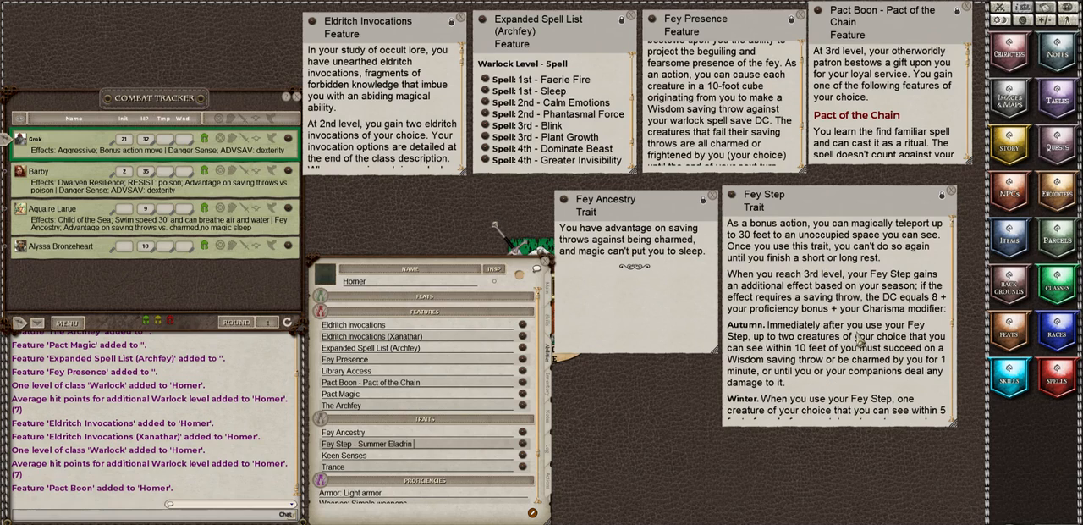
scroll(859, 342, down, 3)
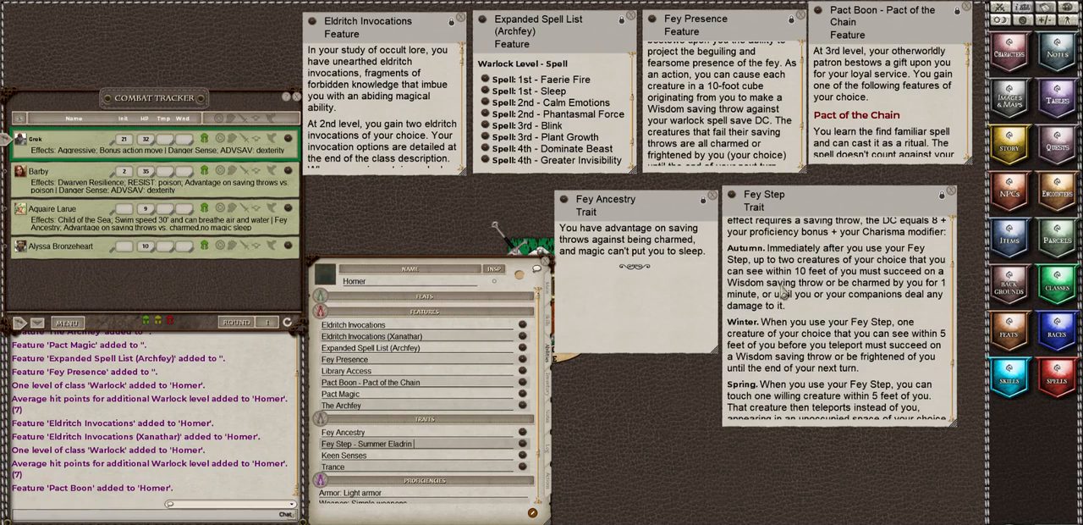
scroll(802, 288, down, 2)
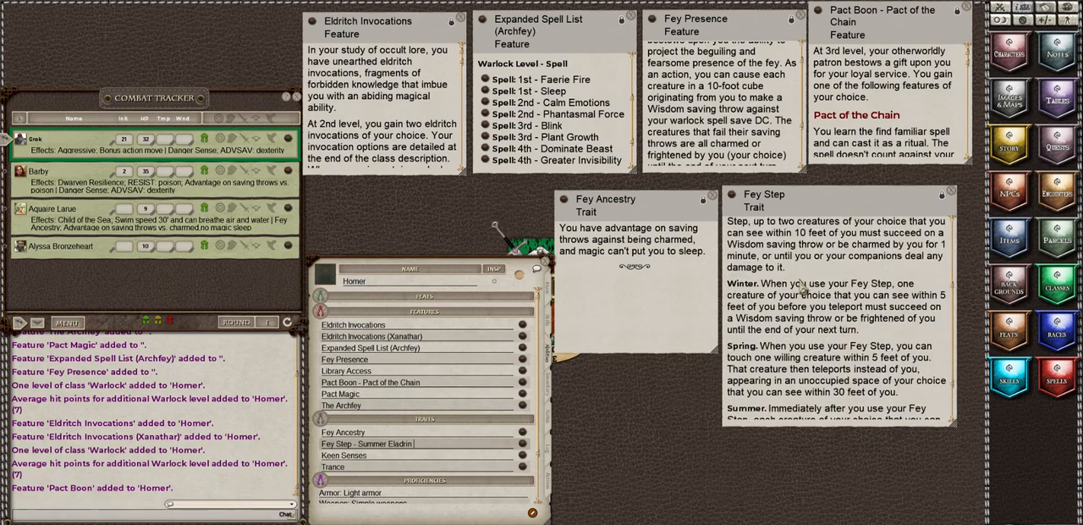
scroll(802, 289, up, 1)
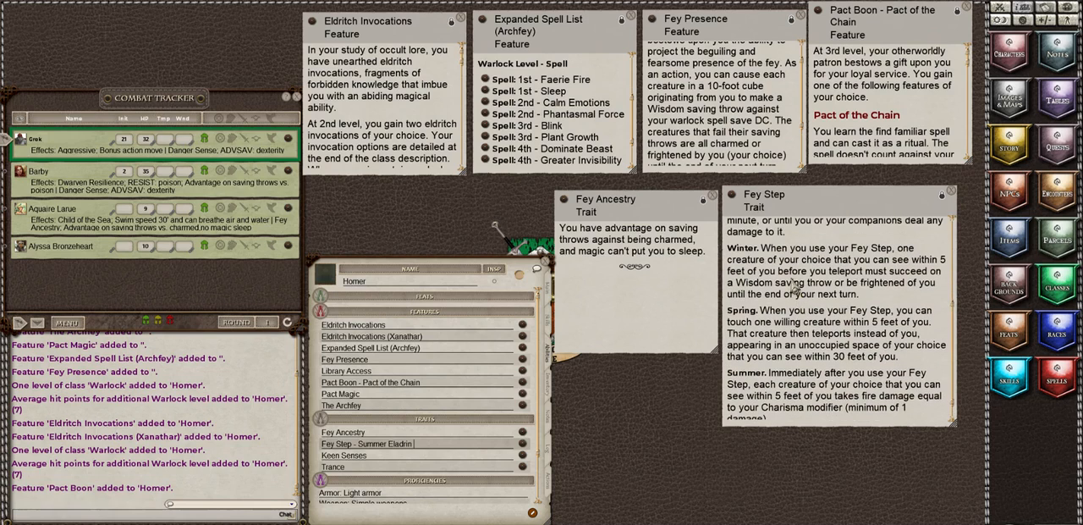
scroll(888, 325, down, 1)
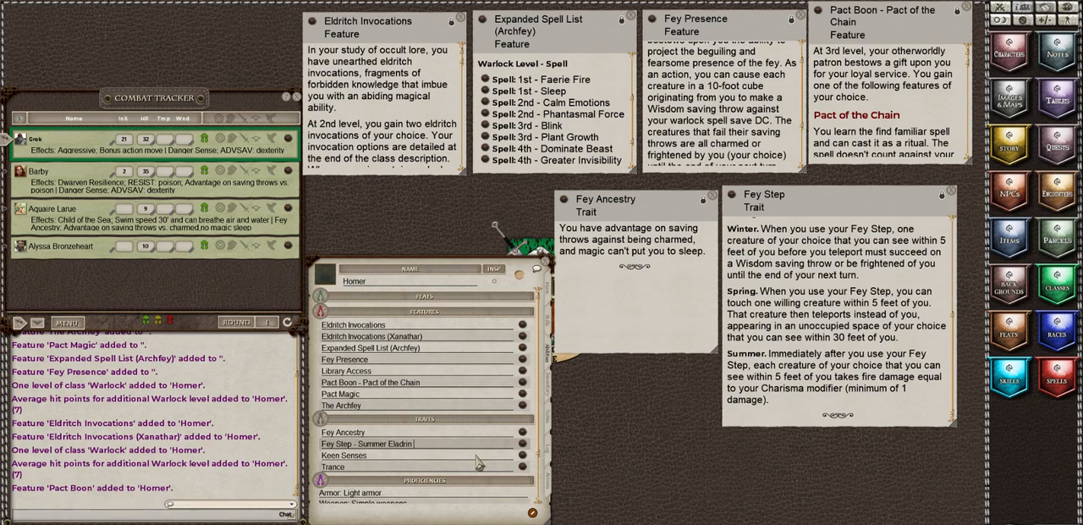
Step: Replace the "Two of your choice" entry in Homer's languages with Gnomish
scroll(431, 378, down, 3)
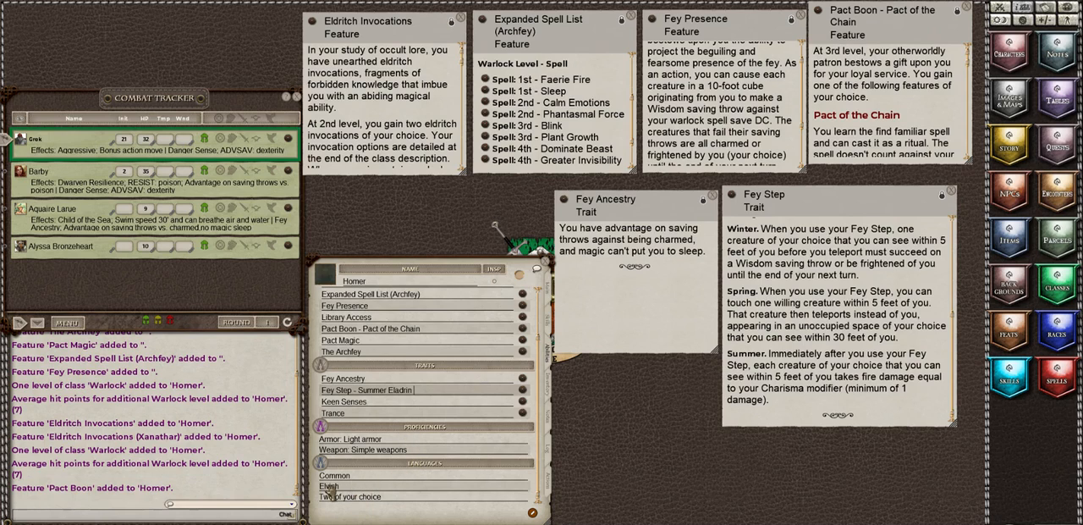
click(394, 500)
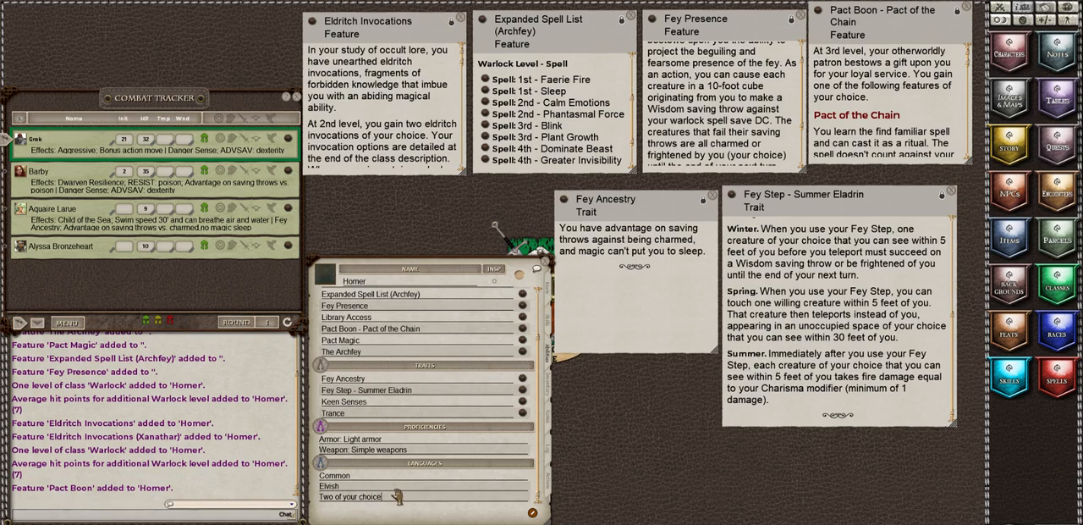
key(BackSpace)
key(BackSpace)
key(BackSpace)
key(BackSpace)
key(BackSpace)
key(BackSpace)
key(BackSpace)
key(BackSpace)
key(BackSpace)
key(BackSpace)
key(BackSpace)
key(BackSpace)
key(BackSpace)
key(Return)
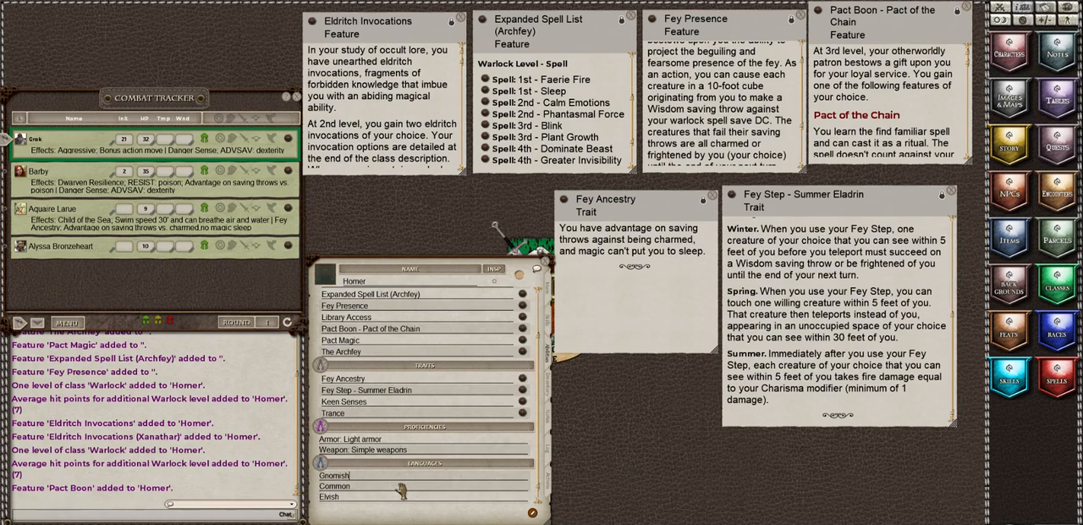
Step: Open Homer's inventory and the parcels list, and load the 5E Background & Class Equipment Bundles module from the library
click(548, 389)
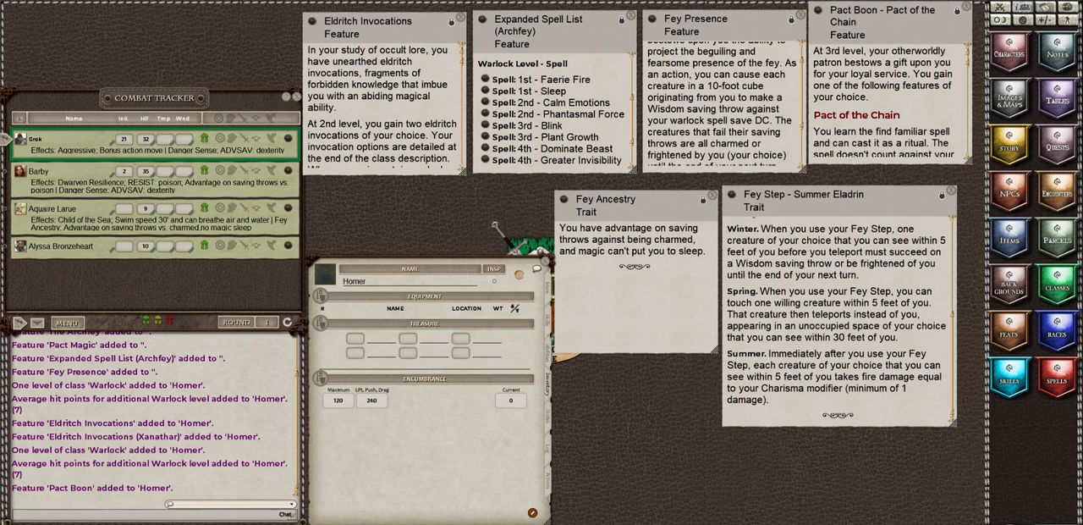
click(1057, 240)
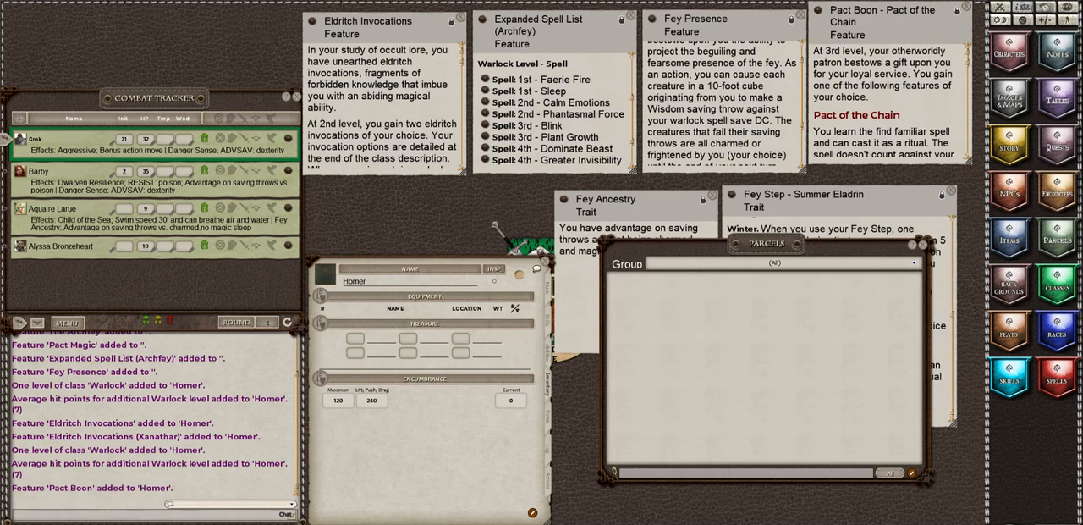
click(1058, 520)
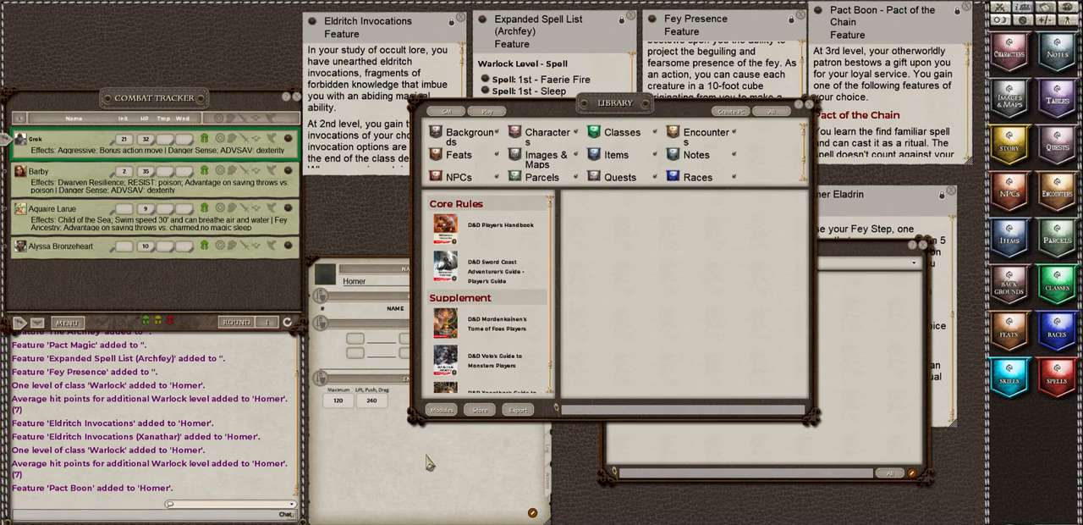
click(442, 410)
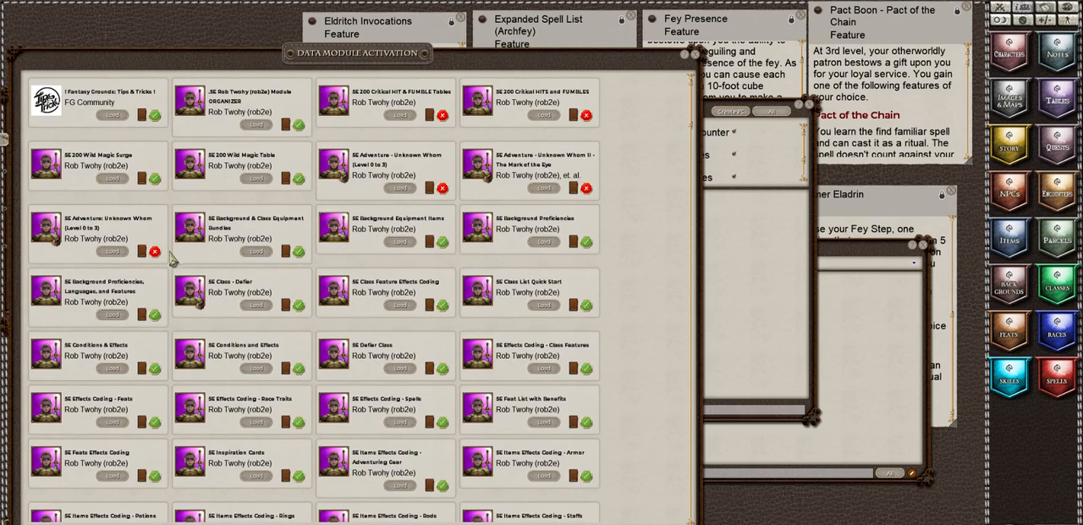
click(257, 253)
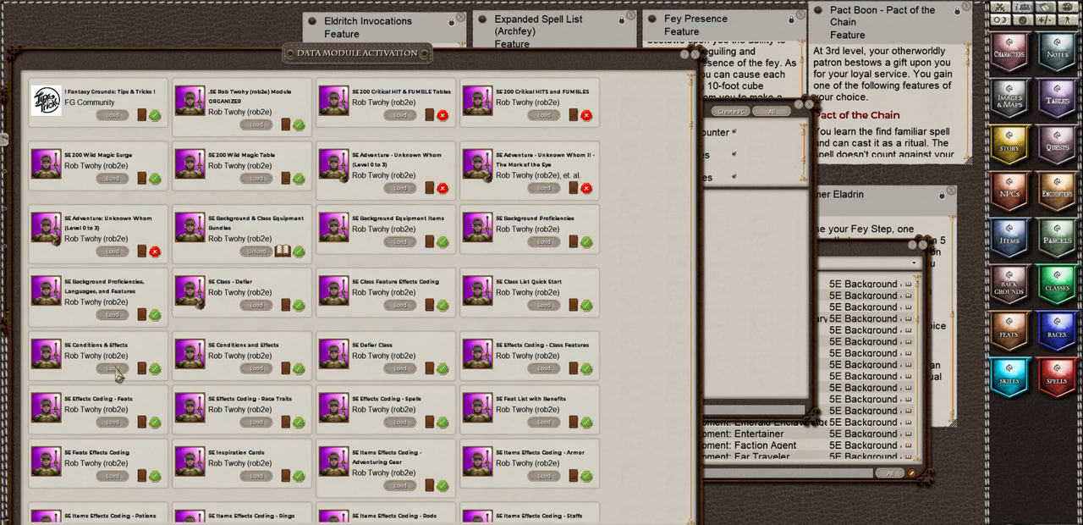
Step: Load the 5E Effects Coding modules for Class Features, Race Traits and Spells, and close the module list and library
click(401, 305)
click(394, 305)
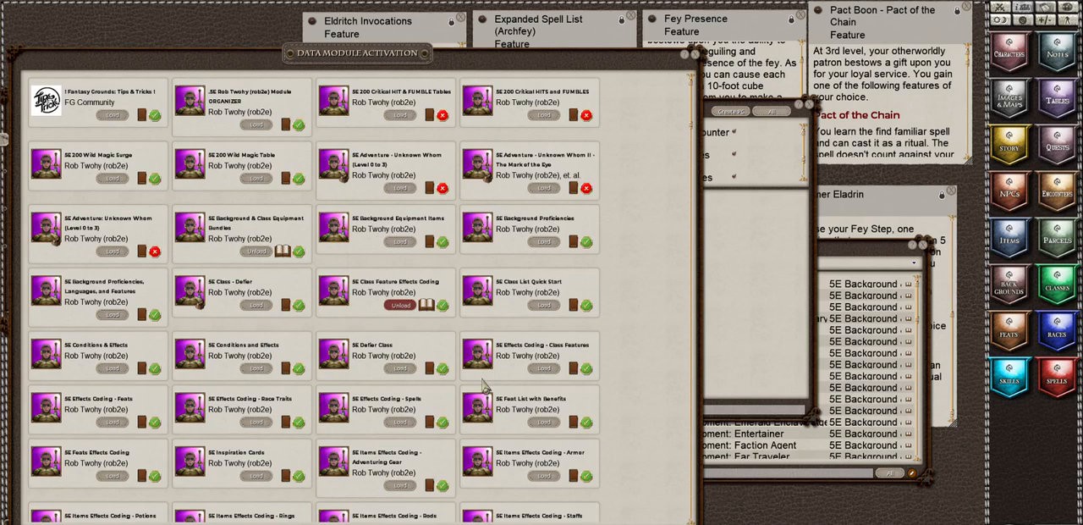
click(542, 370)
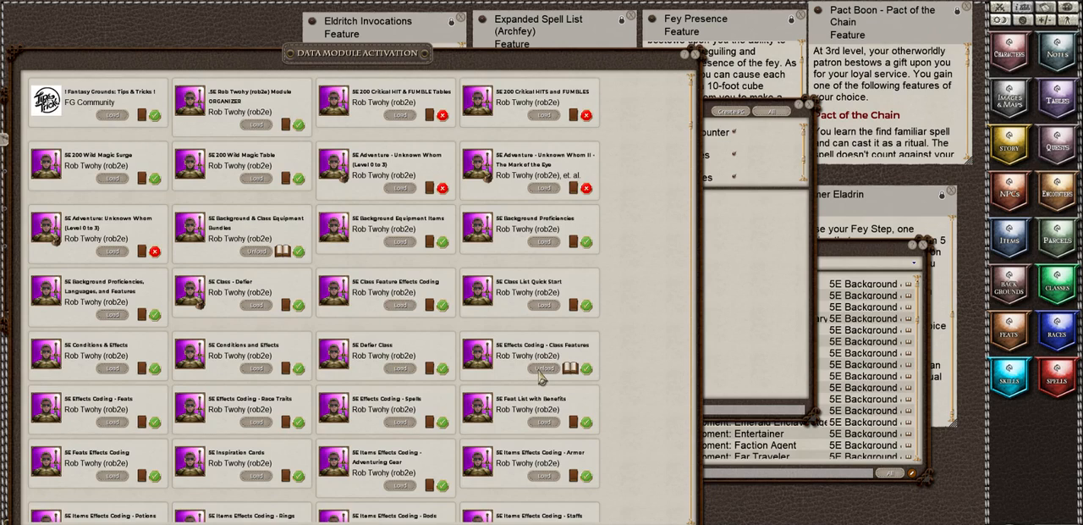
click(256, 421)
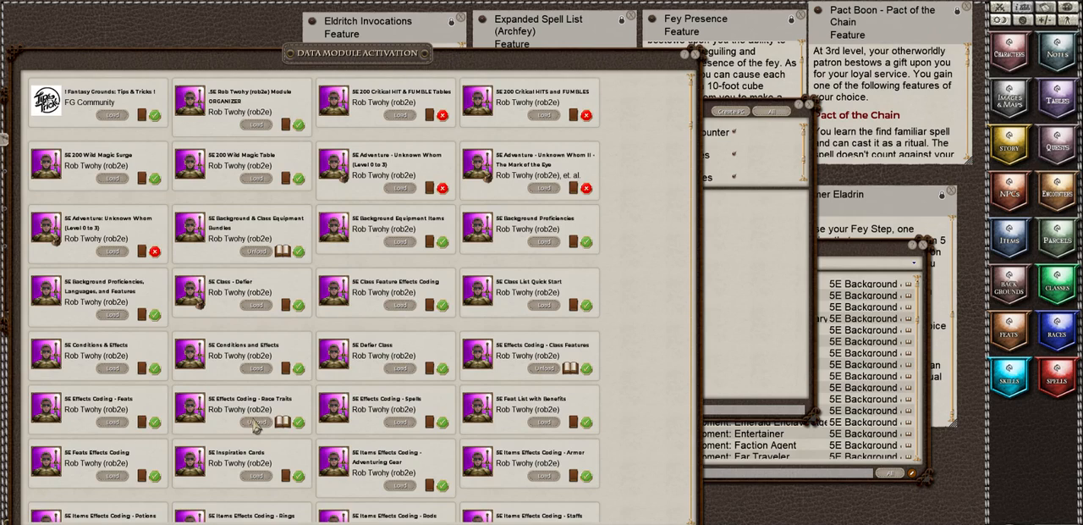
click(401, 422)
click(695, 55)
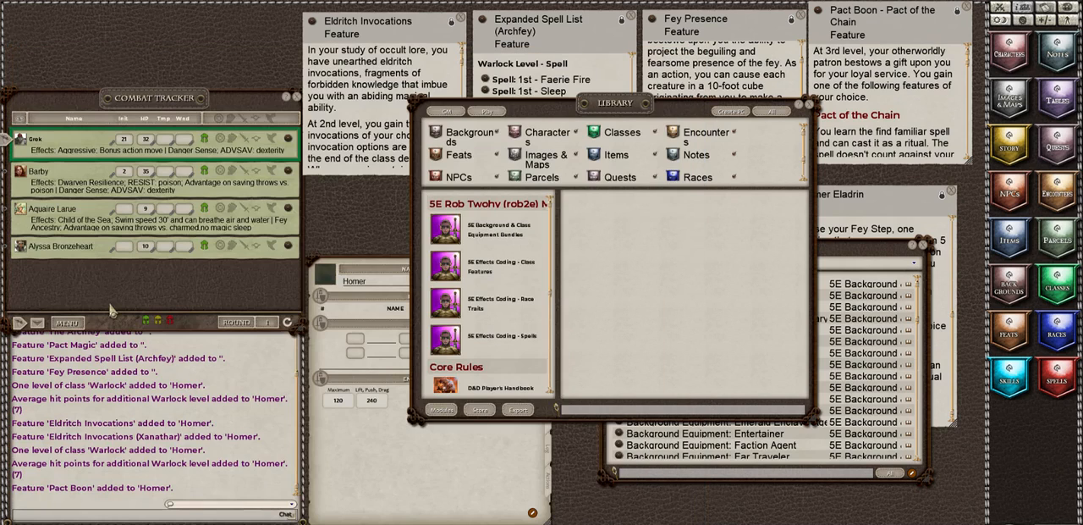
click(811, 104)
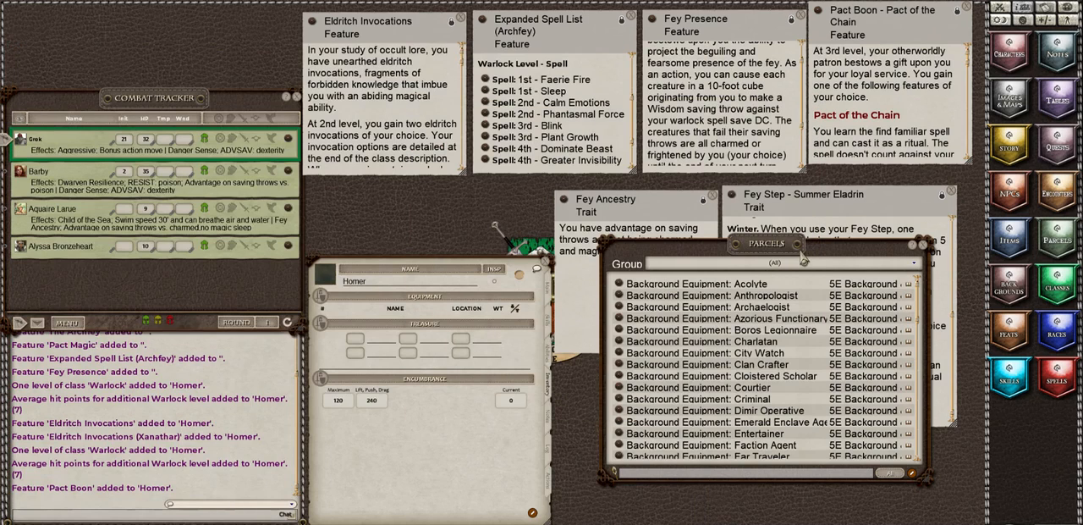
Step: Filter the parcels to 5E Background & Class Equipment Bundles and add the Background Equipment: Cloistered Scholar parcel to Homer's inventory
click(775, 269)
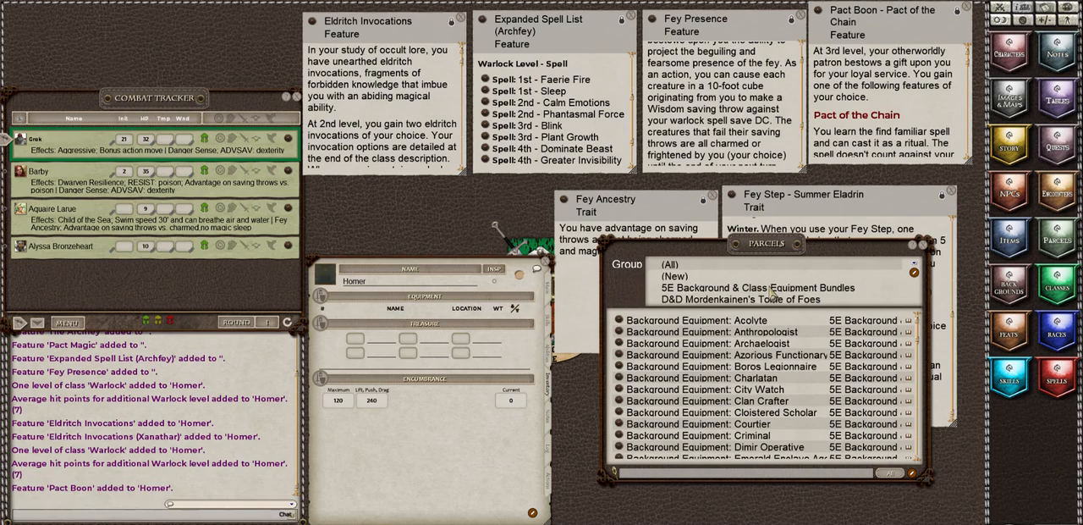
click(772, 289)
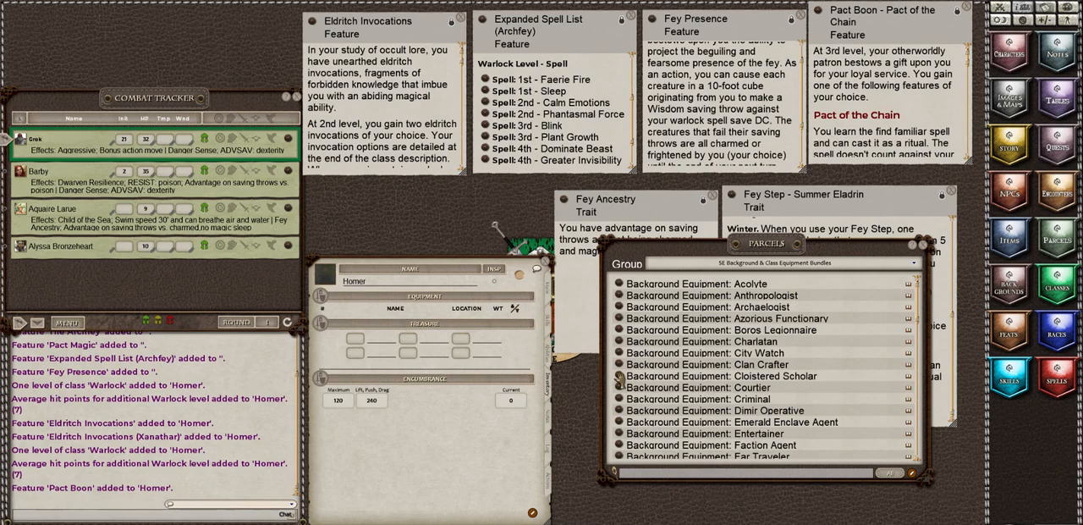
drag(468, 349, 410, 347)
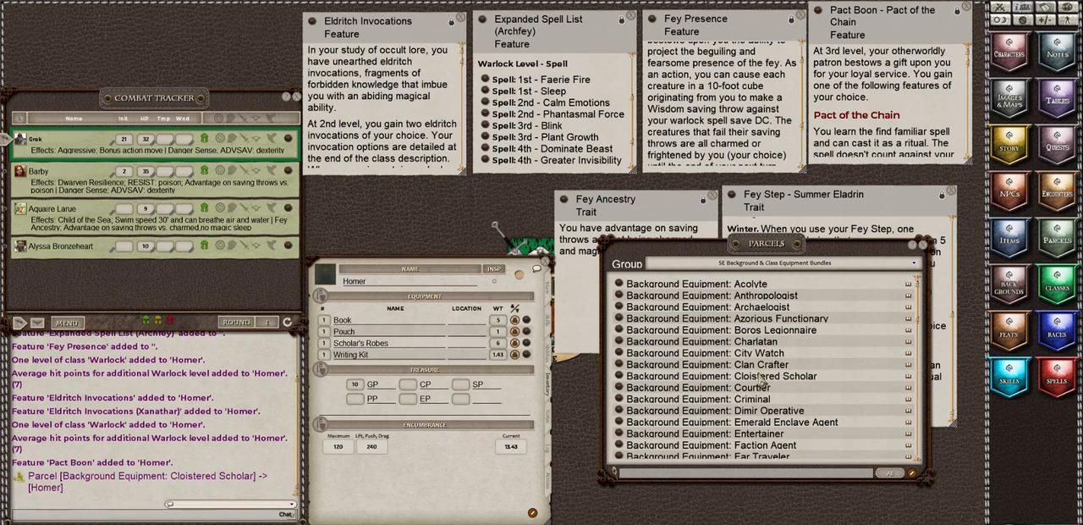
Step: Add the Starting Equipment: Warlock parcel to Homer's inventory and close the parcels list
scroll(766, 414, down, 3)
scroll(766, 417, down, 10)
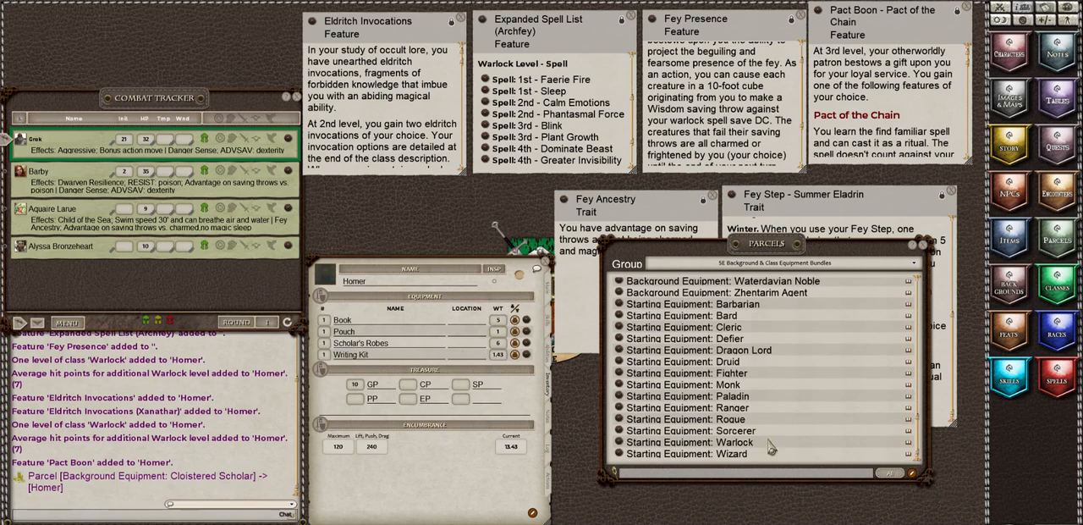
drag(621, 449, 389, 343)
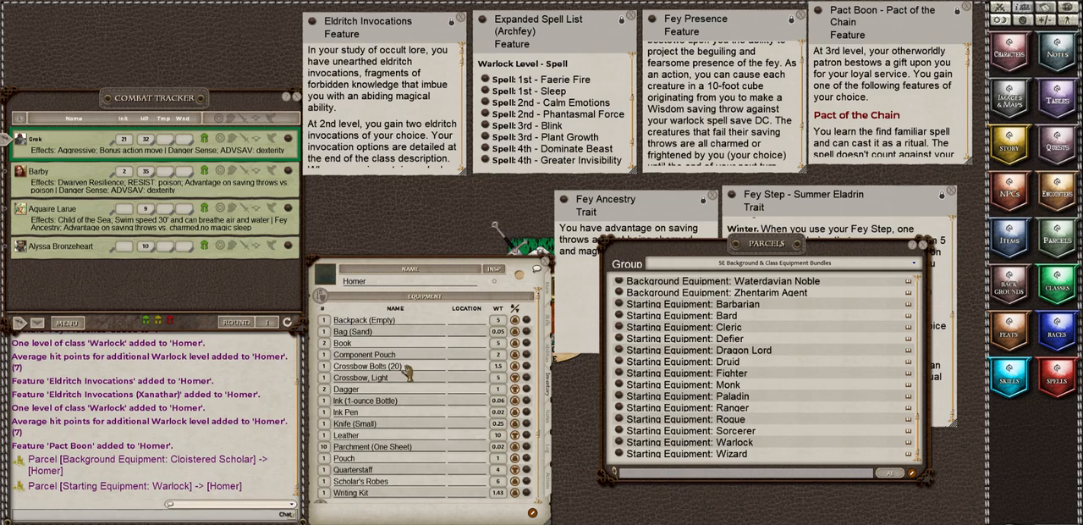
scroll(408, 373, down, 1)
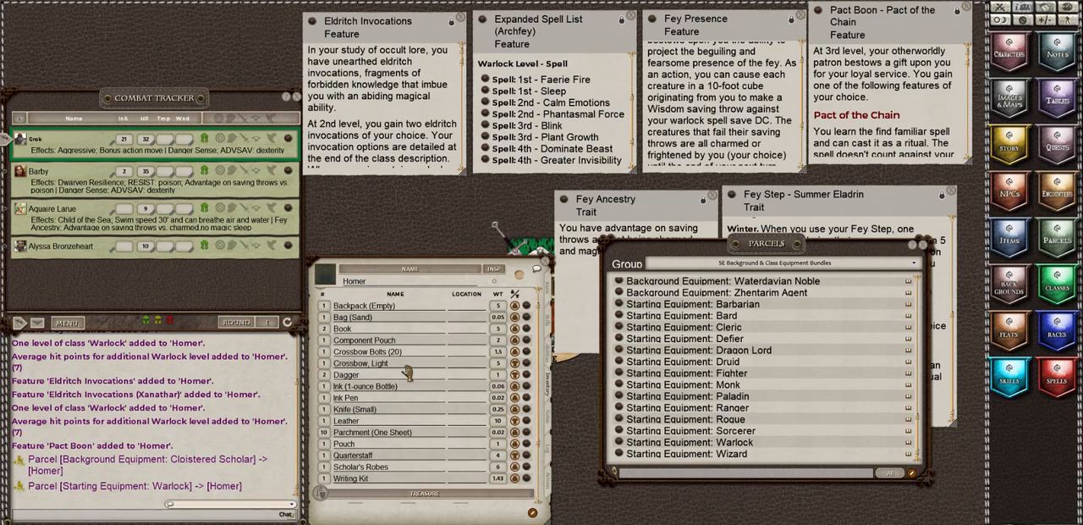
click(921, 245)
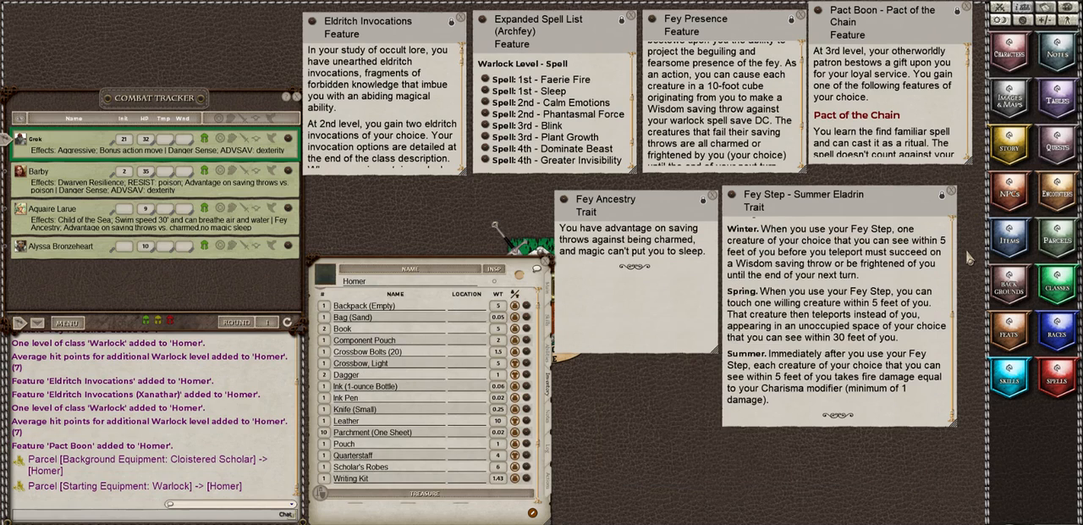
Step: Search the items list for "cas" and add Case, Crossbow Bolt to Homer's inventory
click(1010, 237)
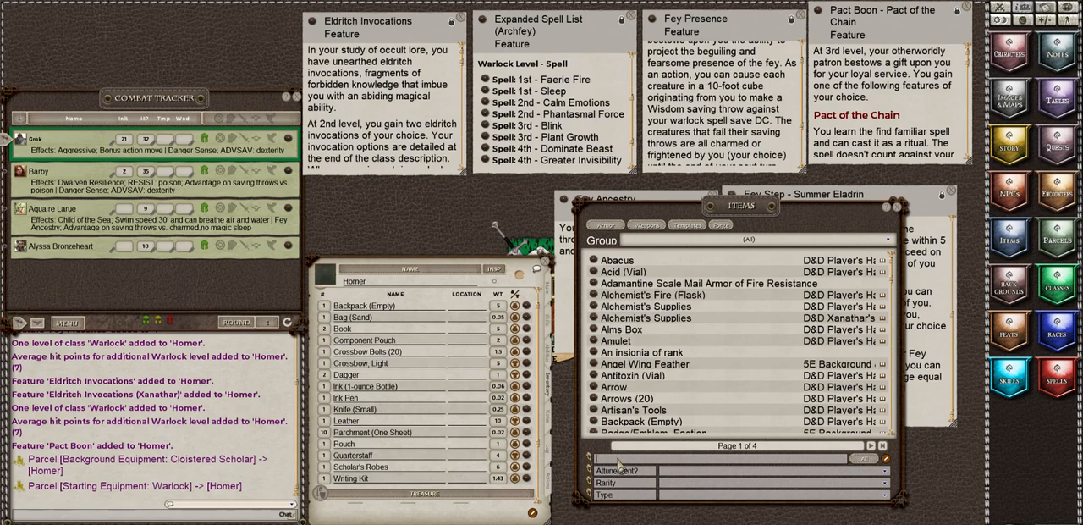
click(619, 461)
text(cas)
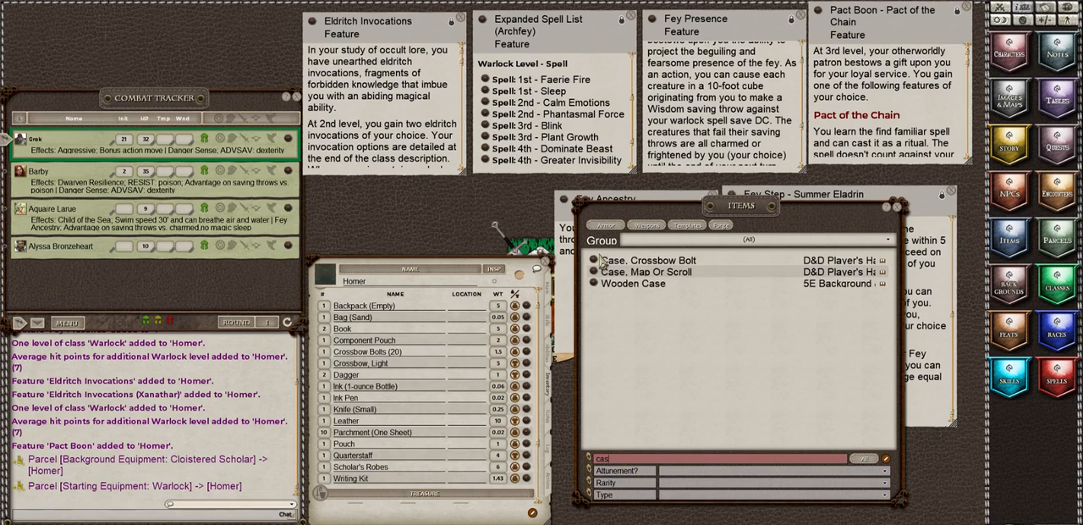
drag(457, 335, 388, 373)
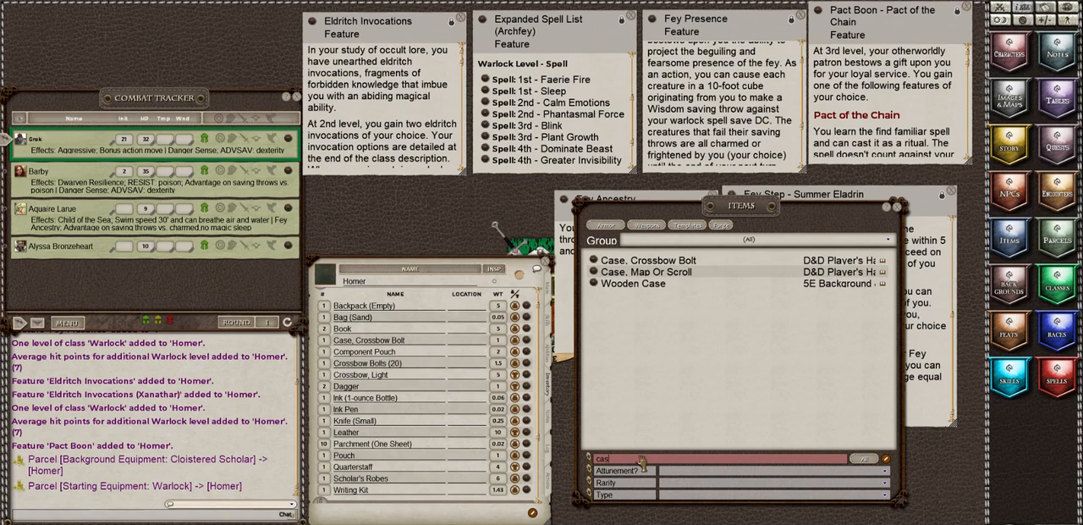
Step: Search the items for "rat", add Rations (1 Day) to Homer's inventory and set the quantity to 10
key(BackSpace)
key(BackSpace)
key(BackSpace)
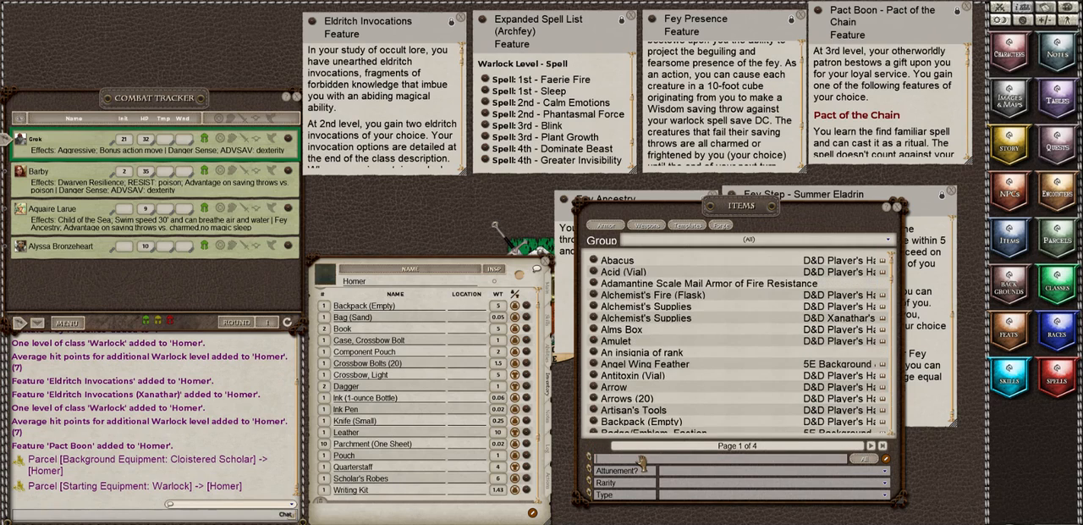
text(rat)
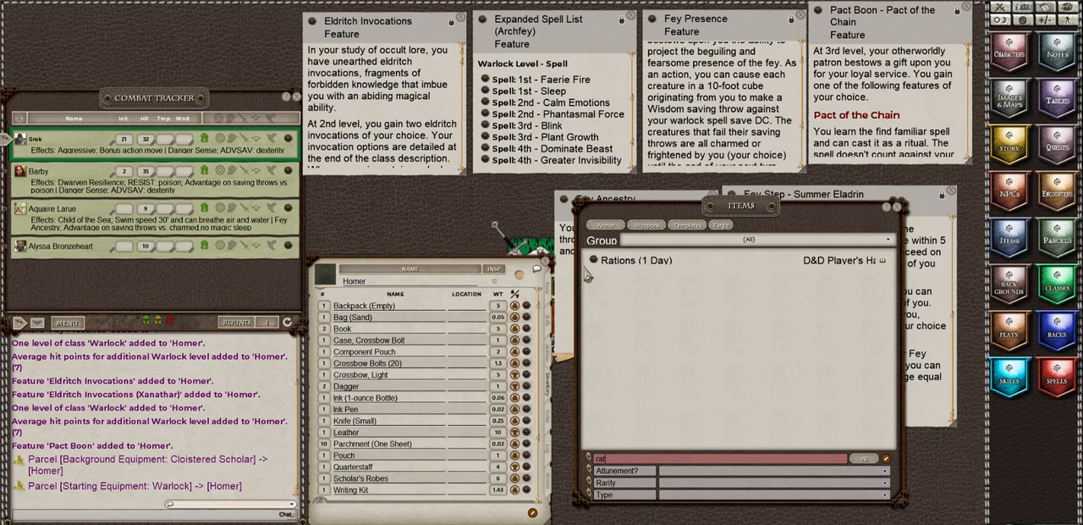
drag(569, 285, 393, 410)
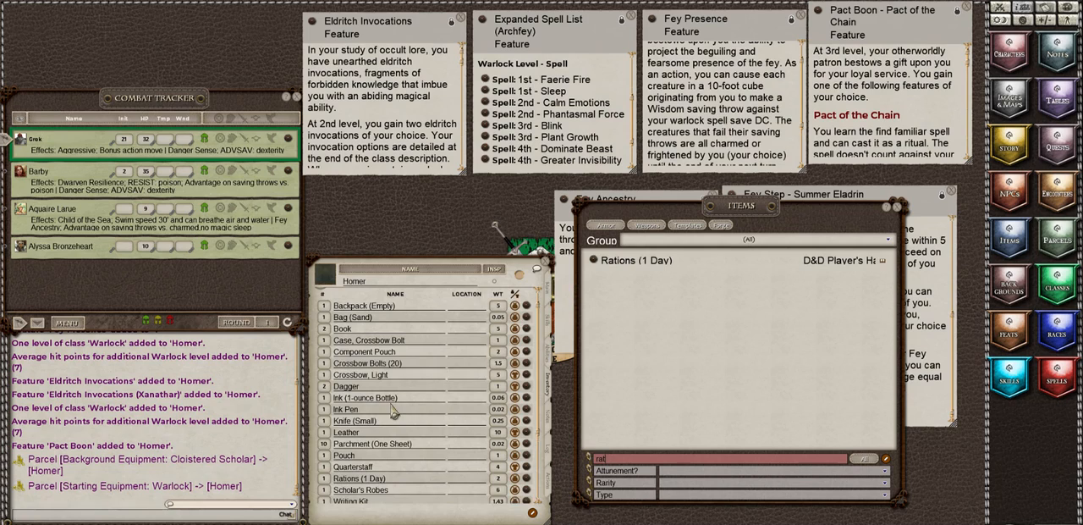
scroll(337, 461, down, 3)
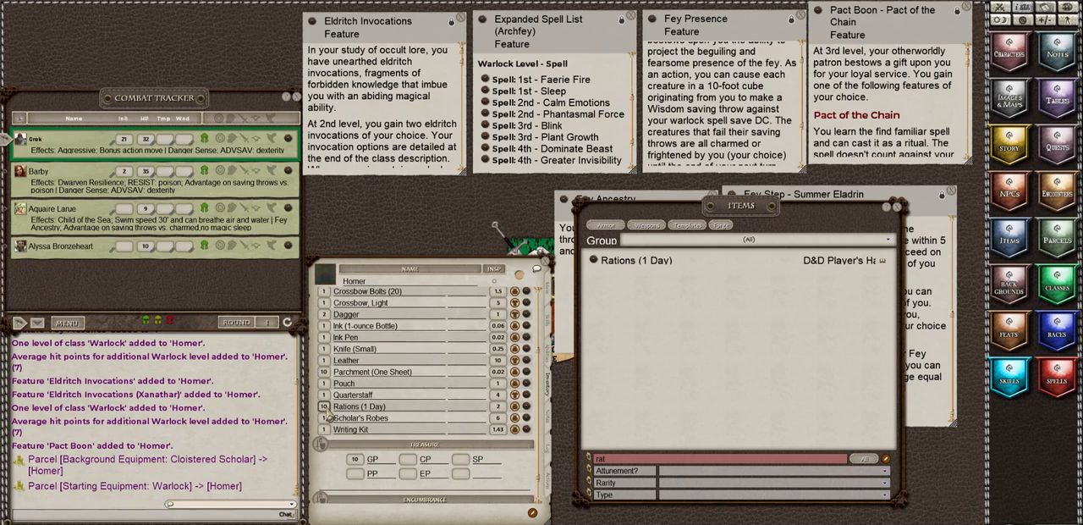
scroll(438, 382, up, 3)
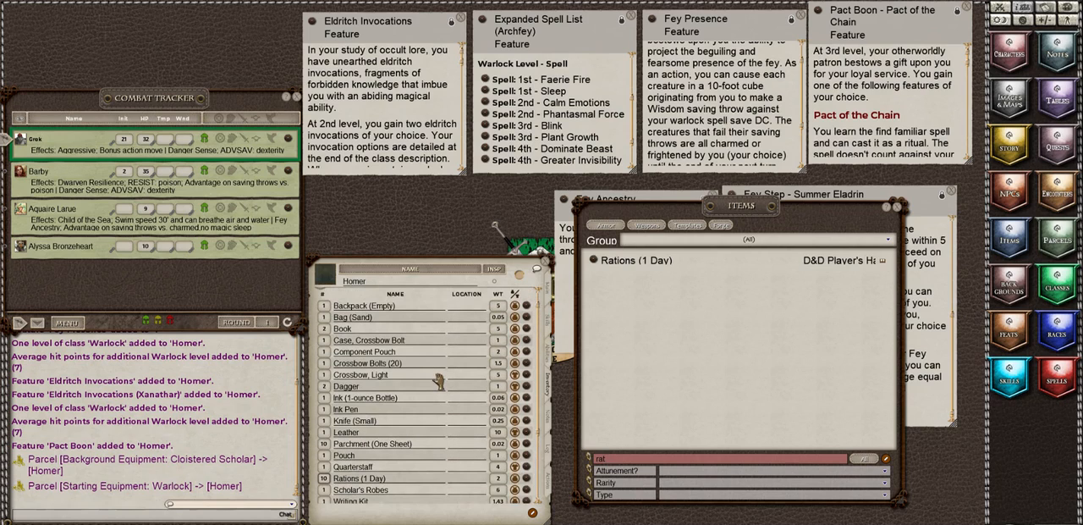
Step: Search the items for "torc", add Torch to Homer's inventory and set the quantity to 10
double_click(618, 459)
text(torc)
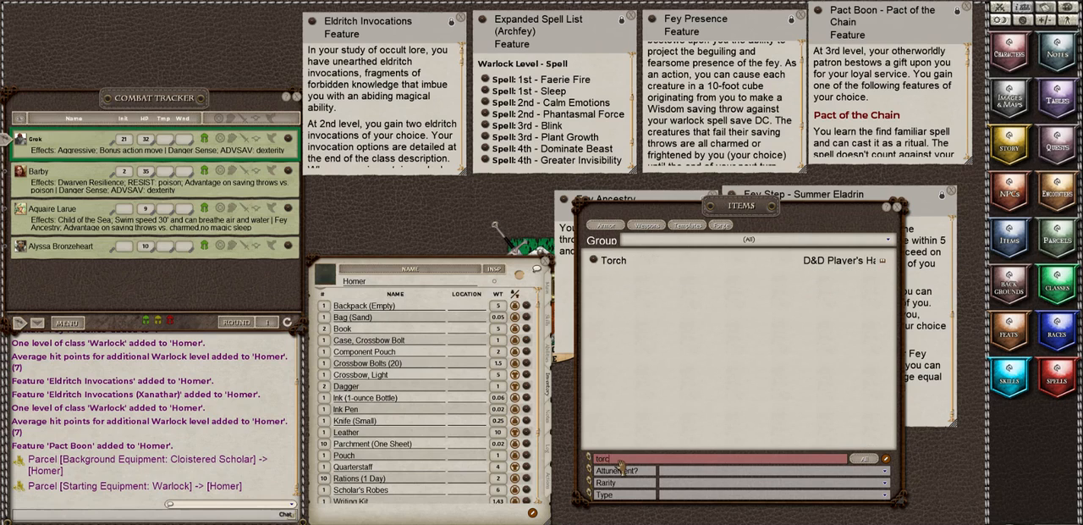
drag(594, 262, 430, 412)
scroll(423, 457, down, 3)
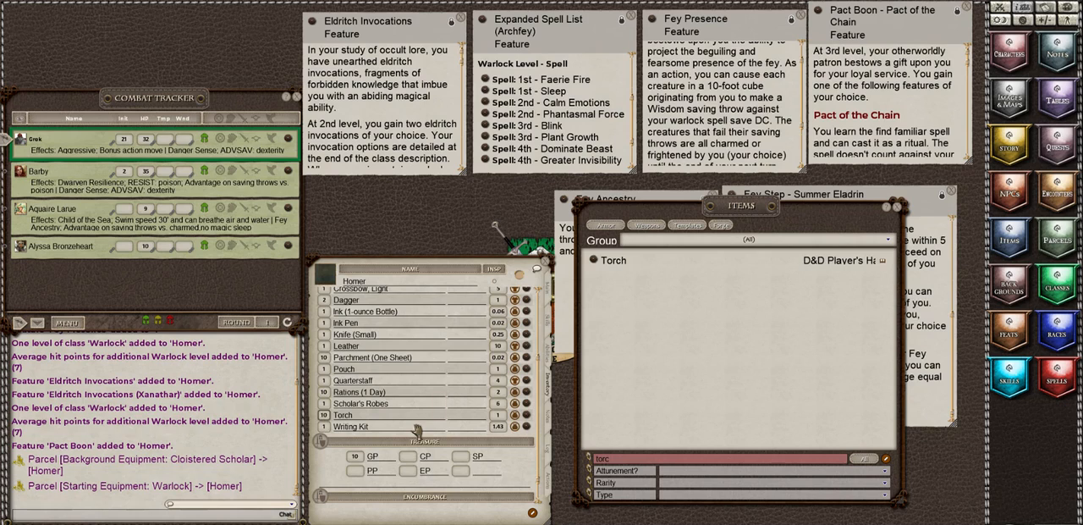
Step: Search the items for "wat" and add Waterskin to Homer's inventory
double_click(631, 461)
text(wat)
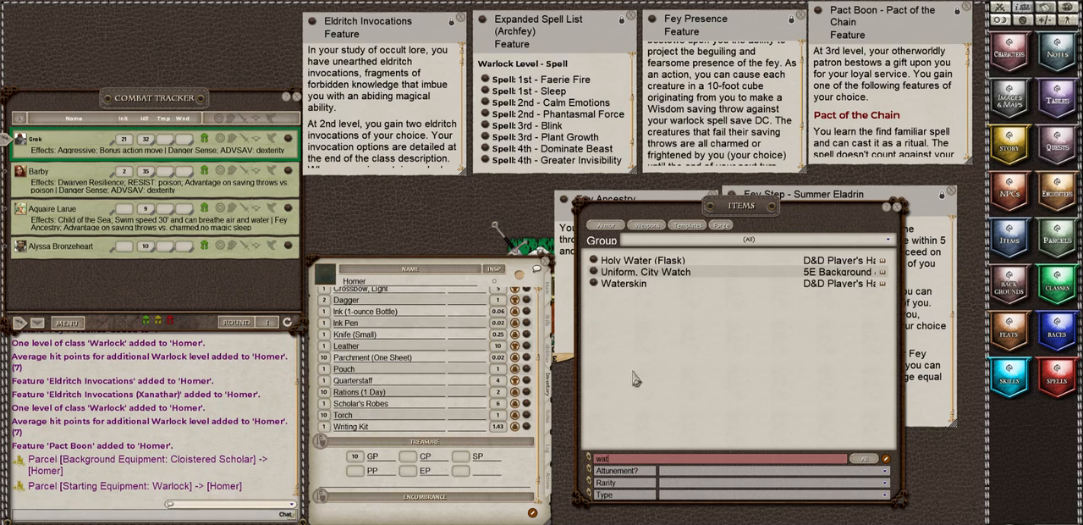
drag(590, 282, 372, 394)
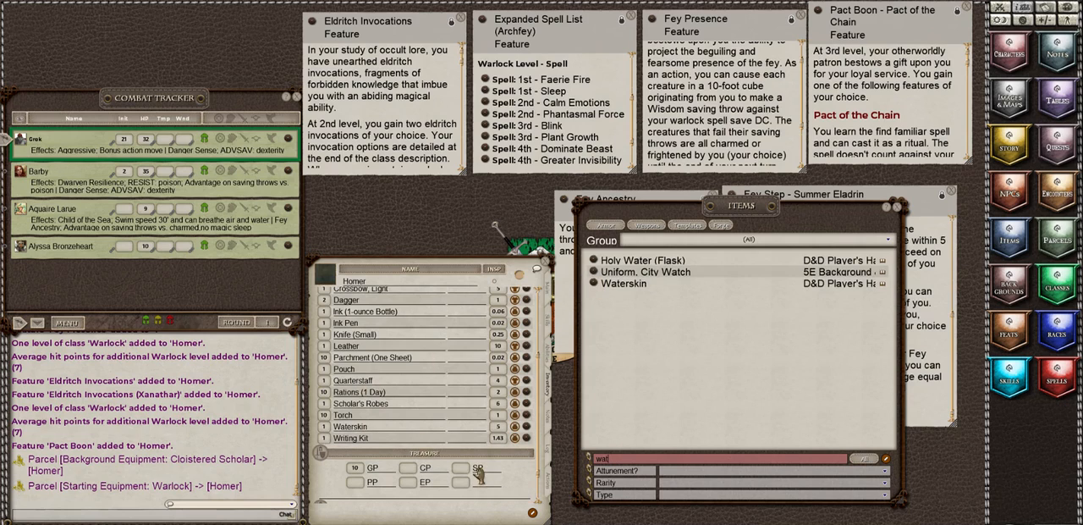
Step: Search the items for "healing", add Potion of Healing to Homer's inventory and close the items list
click(649, 462)
key(BackSpace)
key(BackSpace)
key(BackSpace)
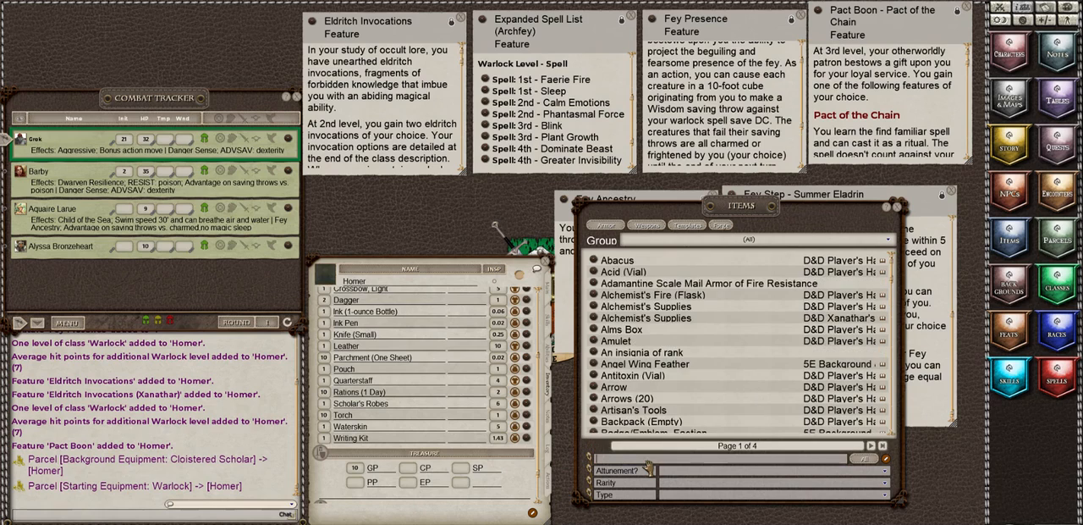
text(healing)
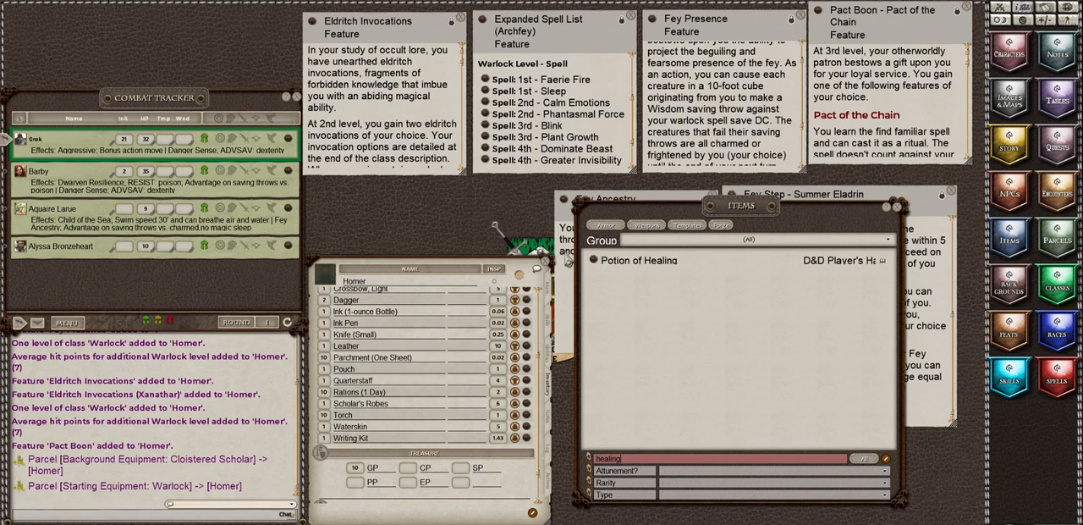
drag(406, 401, 407, 403)
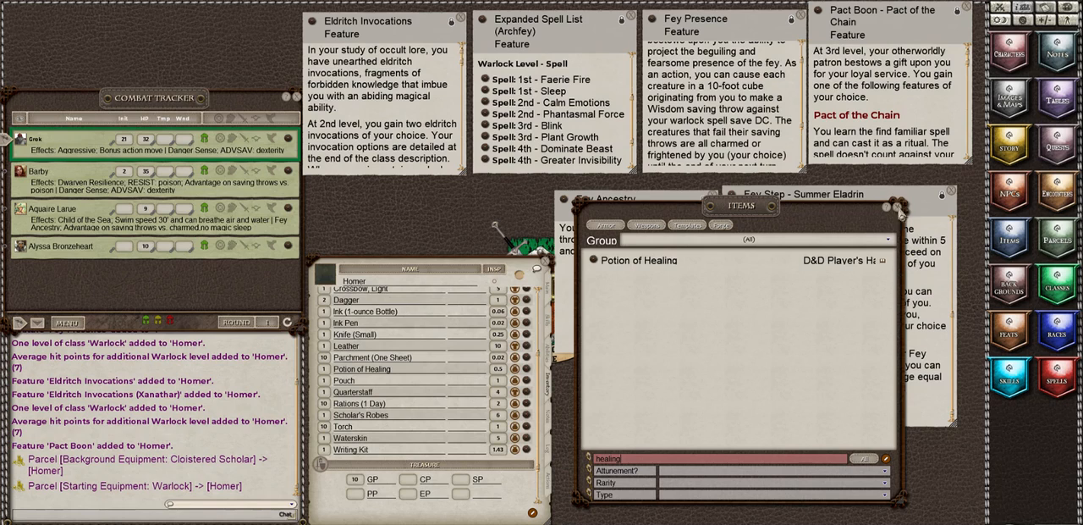
click(898, 208)
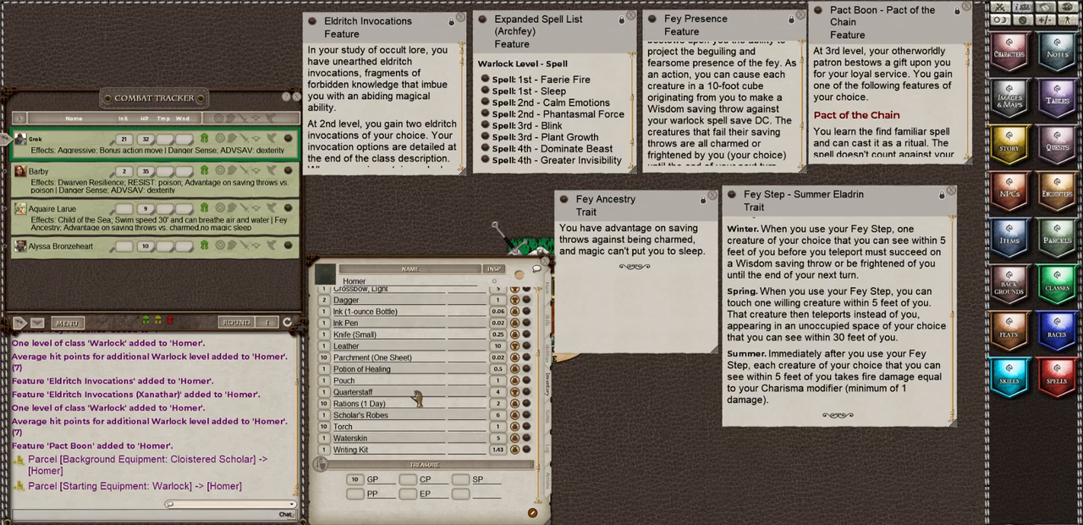
Step: Rename the Backpack (Empty) item in Homer's inventory as Backpack
scroll(417, 400, up, 3)
scroll(417, 399, up, 1)
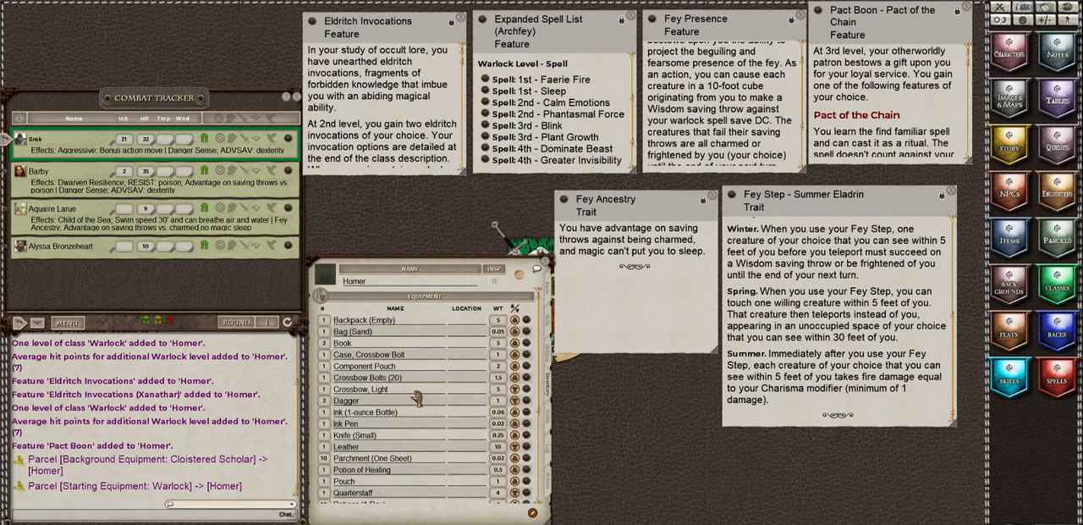
click(404, 322)
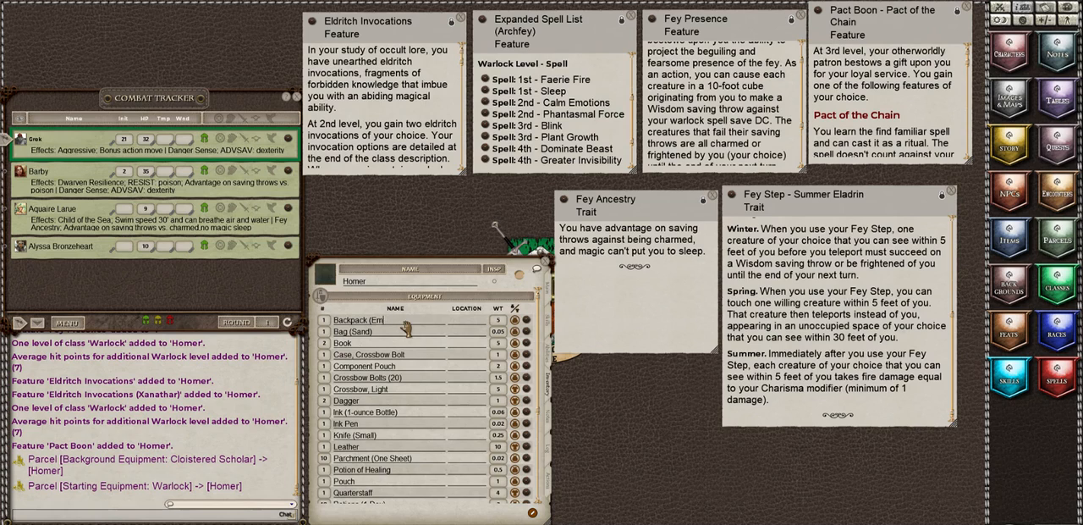
key(BackSpace)
key(BackSpace)
Step: Set the location of Bag (Sand), Book, Ink (1-ounce Bottle) and Ink Pen to Backpack
click(459, 334)
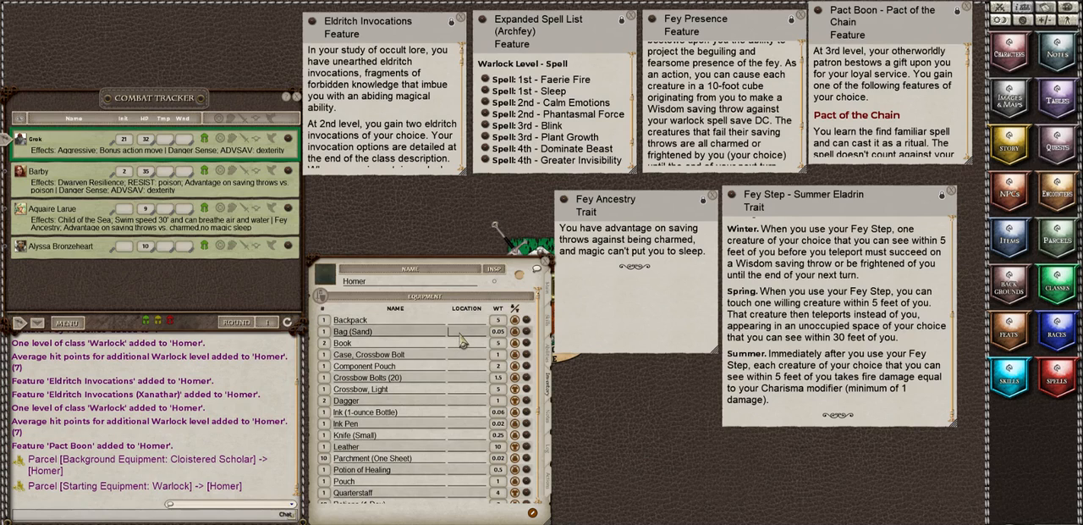
text(Backpack)
click(458, 347)
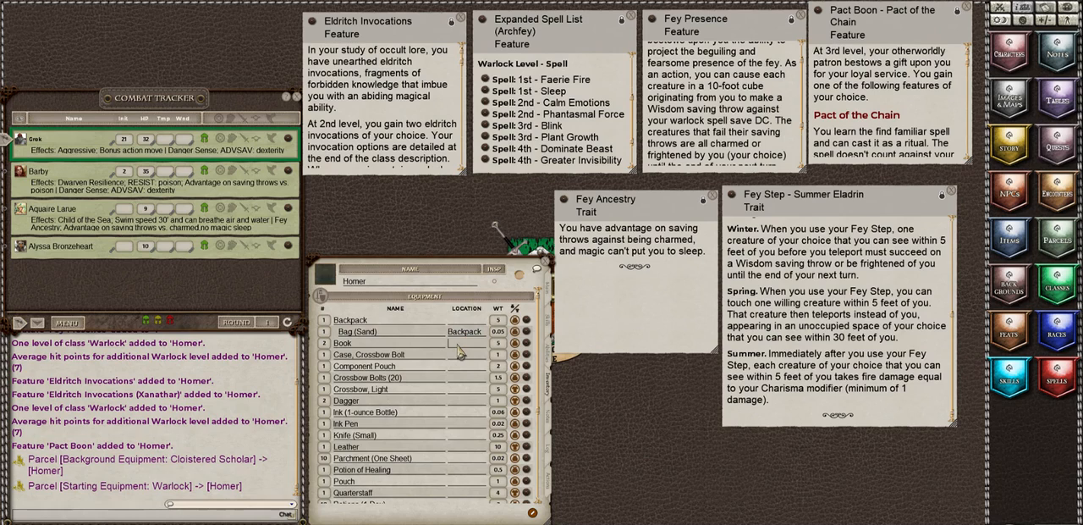
text(Backpack)
click(458, 356)
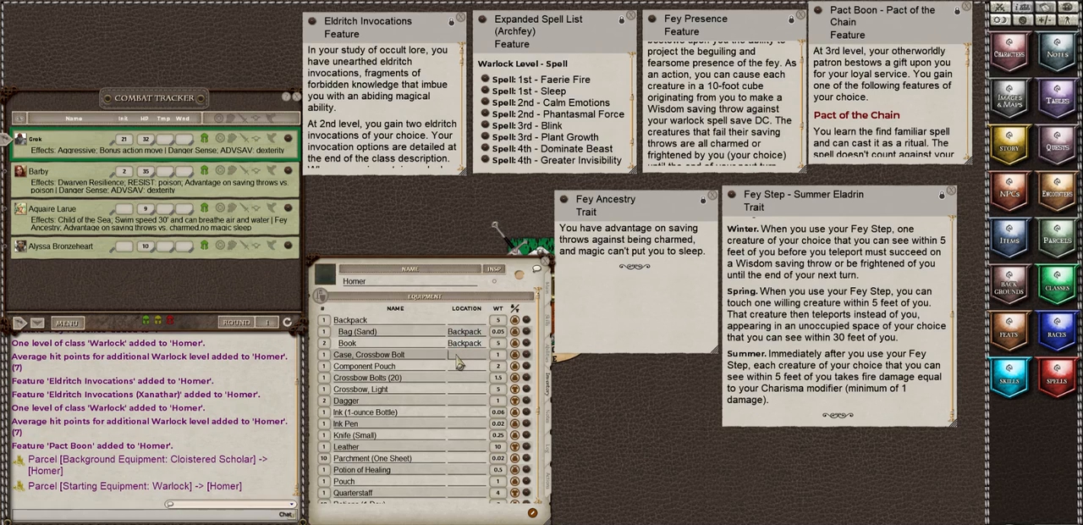
click(454, 414)
text(Backpack)
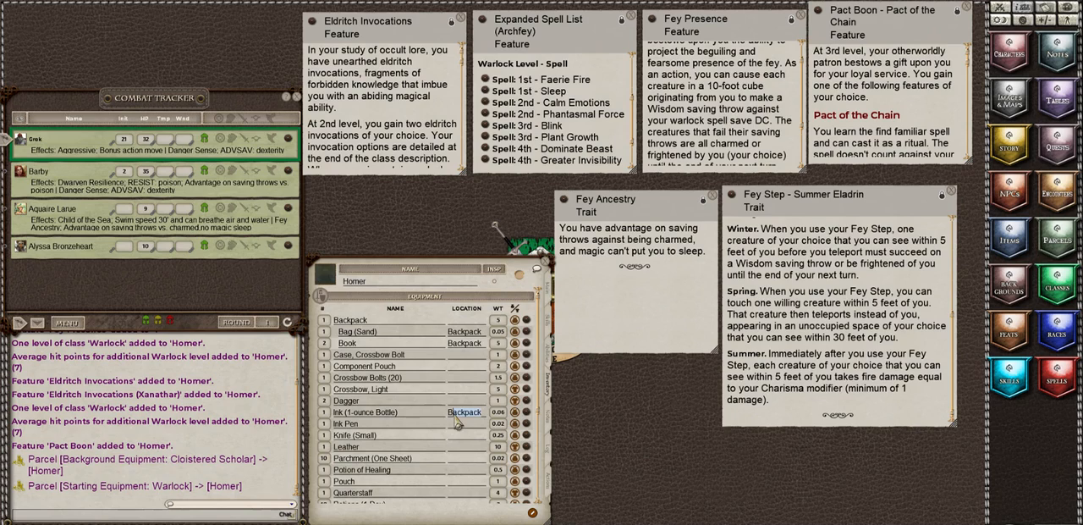
click(459, 426)
text(Backpack)
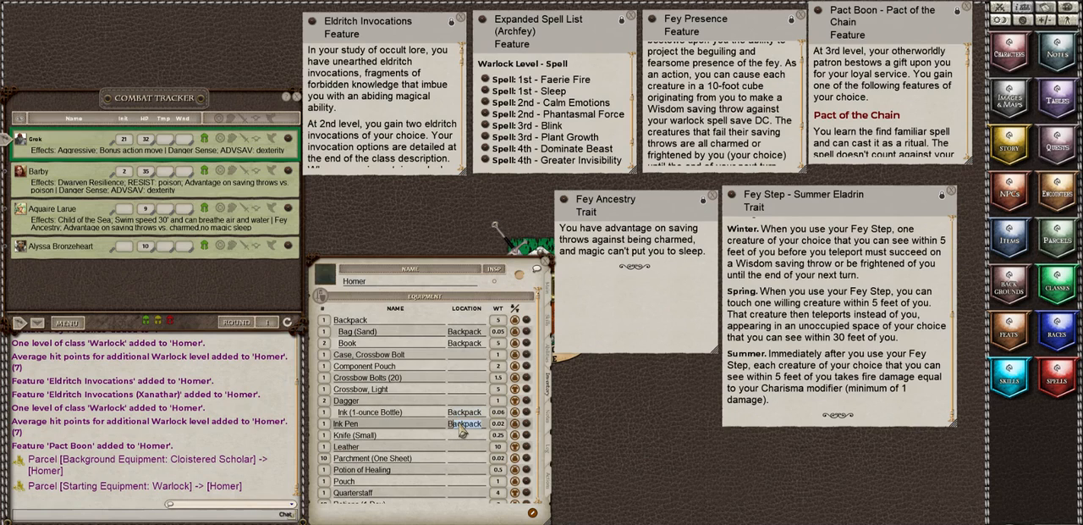
Step: Set the location of Knife (Small), Parchment (One Sheet) and Potion of Healing to Backpack
click(458, 439)
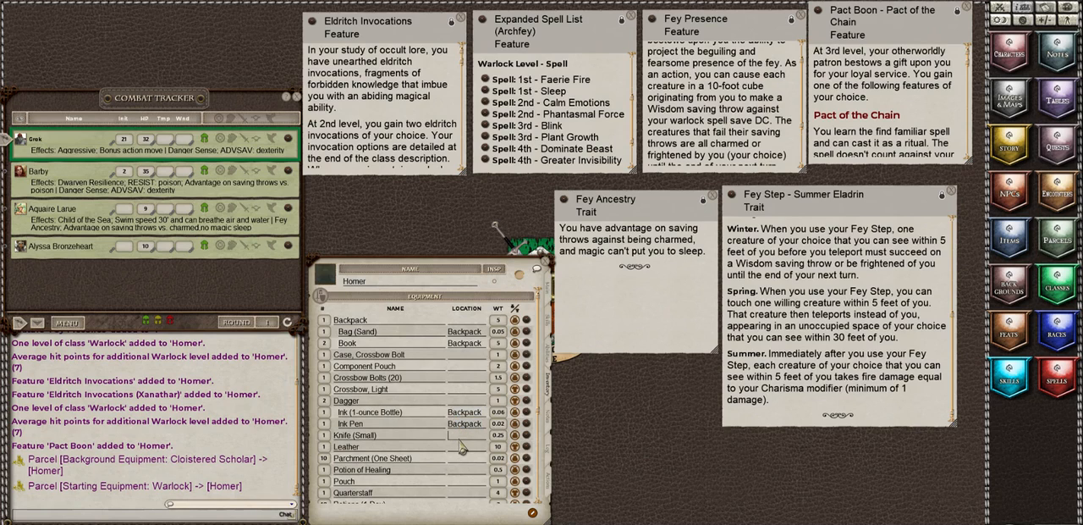
text(Backpack)
click(457, 461)
text(B)
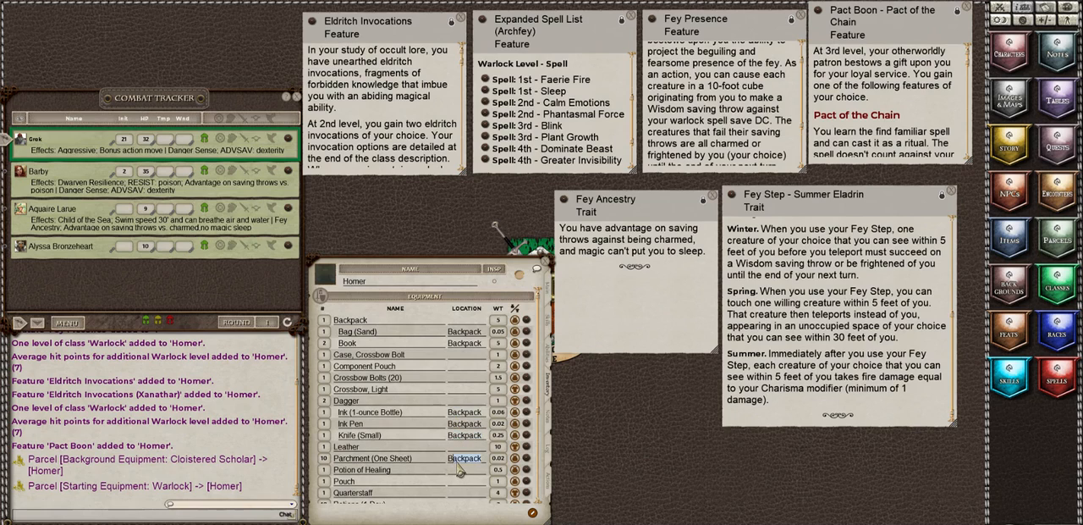
click(462, 471)
text(Backpack)
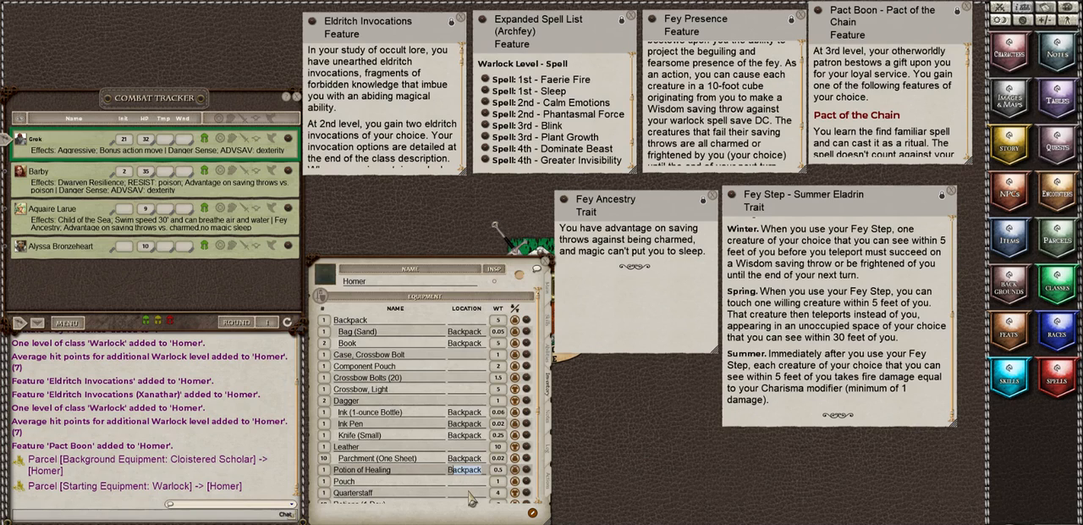
Step: Set the location of Rations (1 Day), Scholar's Robes, Torch, Waterskin and Writing Kit to Backpack
scroll(471, 500, down, 1)
click(460, 477)
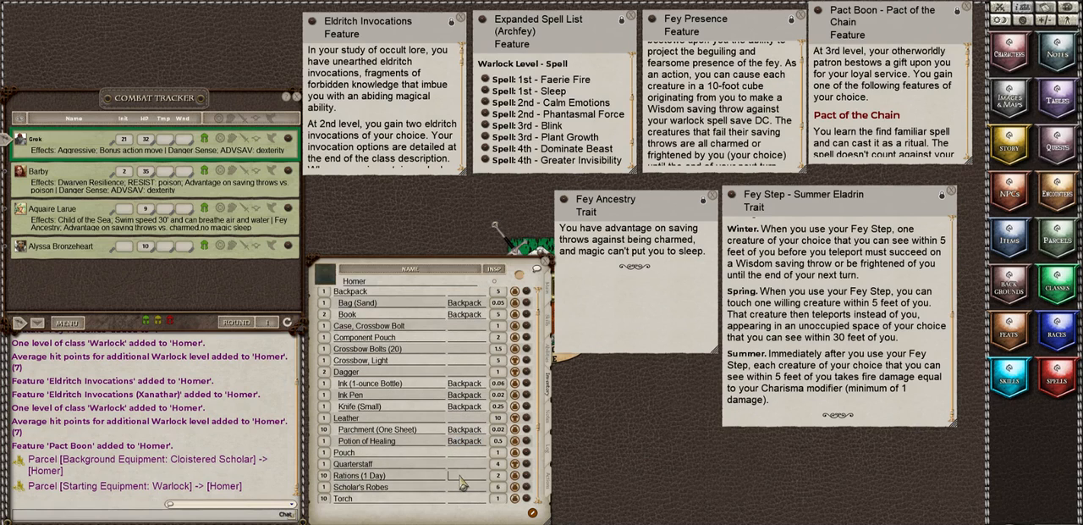
text(Backpack)
scroll(462, 478, down, 1)
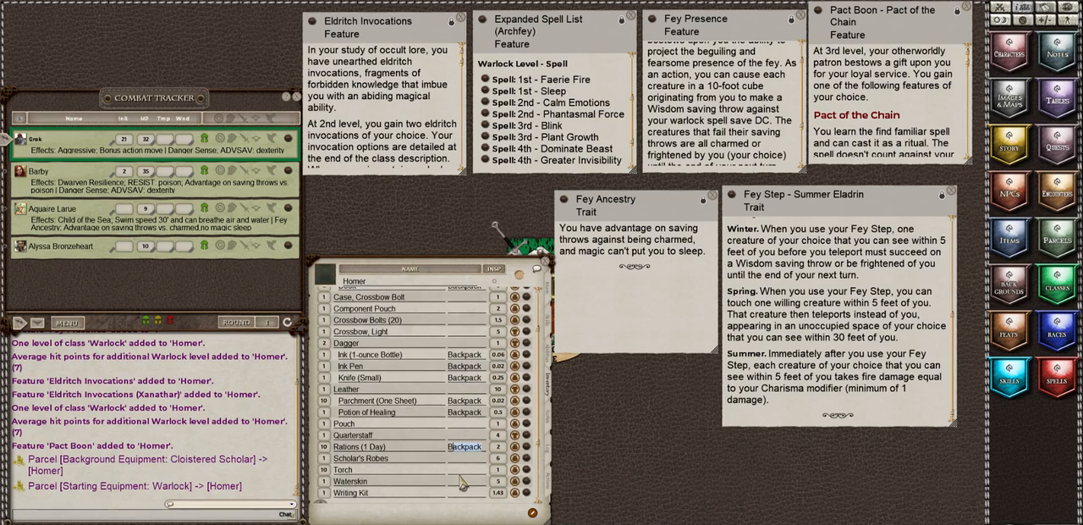
click(465, 461)
text(Backpack)
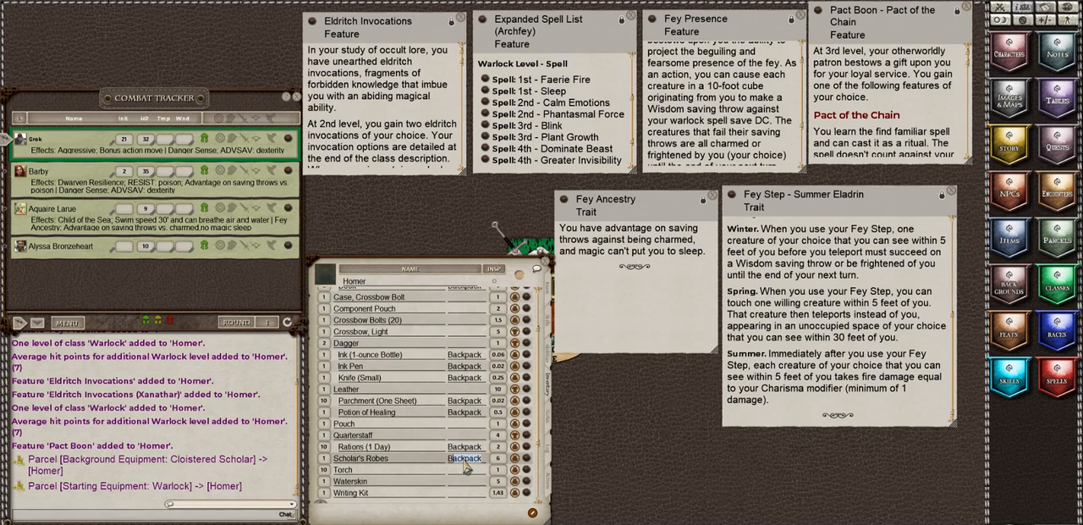
click(463, 470)
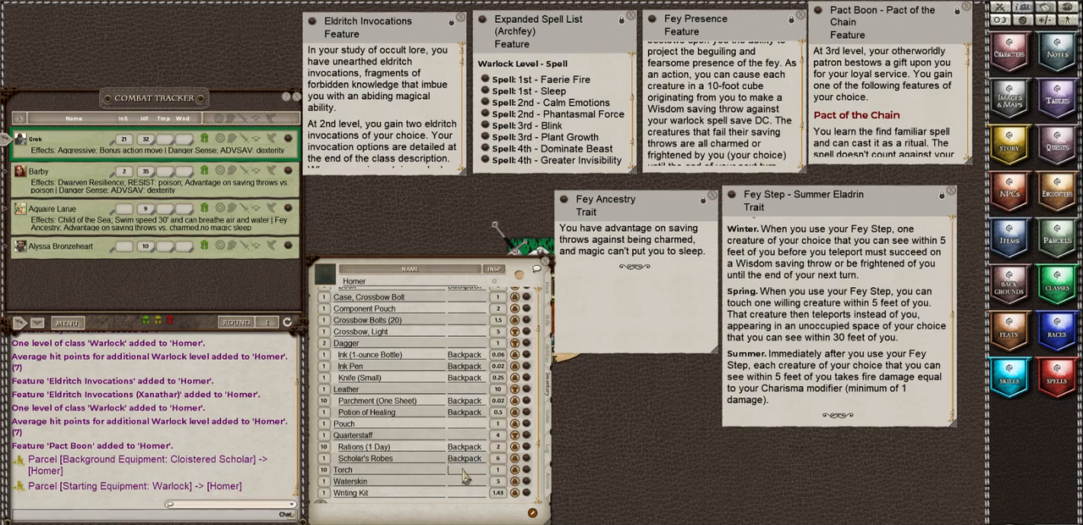
text(Backpack)
click(457, 482)
text(B)
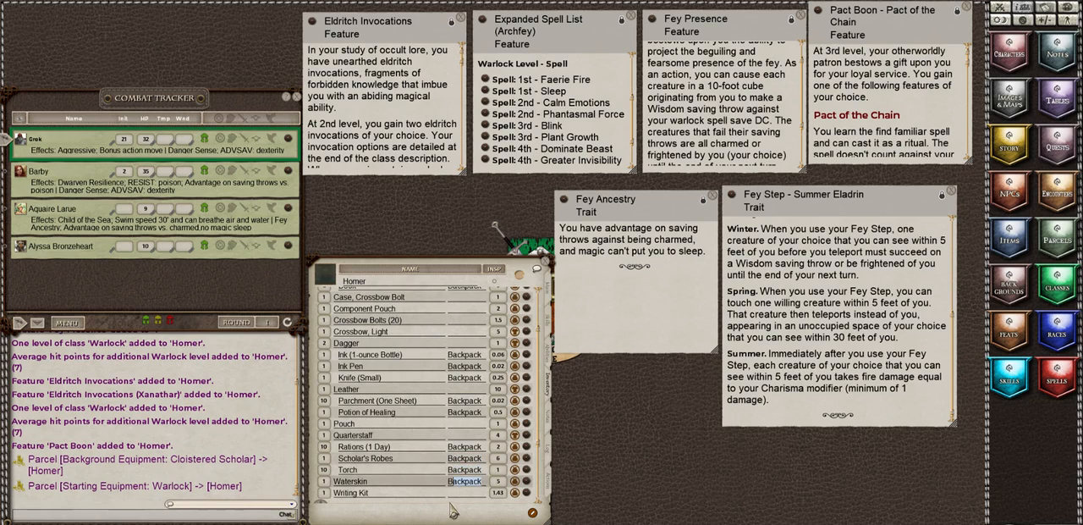
click(457, 492)
text(Backpack)
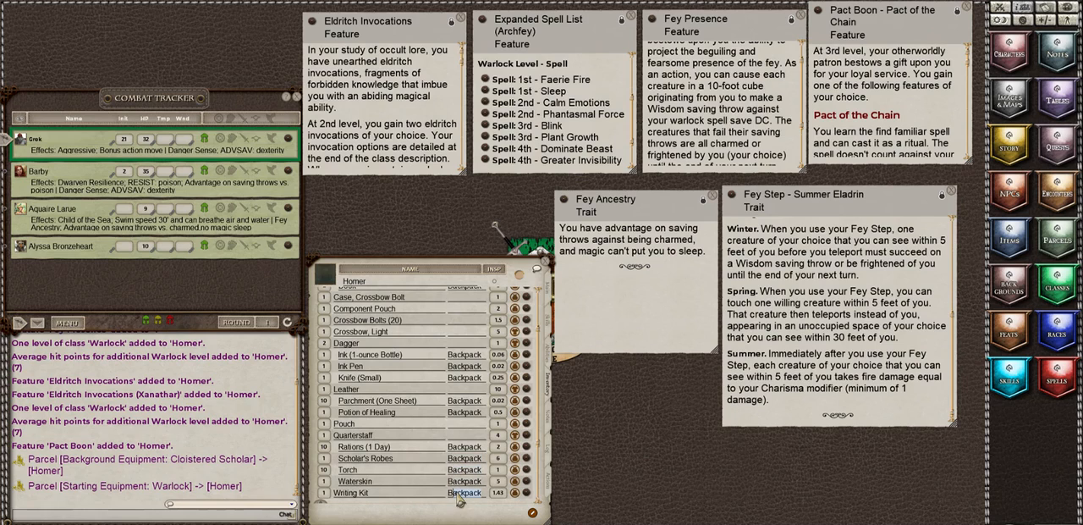
Step: Set the location of Crossbow Bolts (20) to Case, Crossbow Bolt and review the nested inventory down to encumbrance
scroll(425, 405, up, 1)
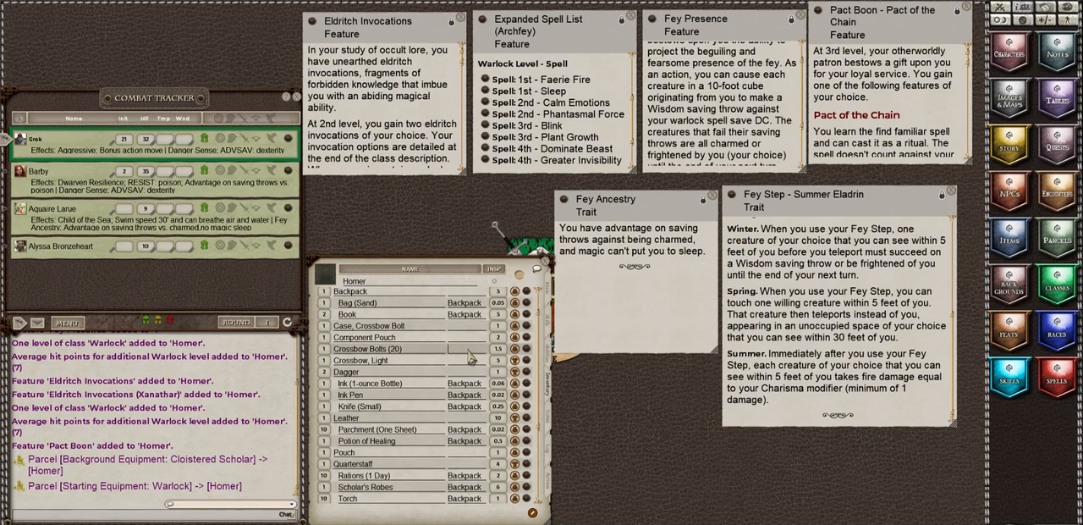
text(case, Cross)
click(357, 326)
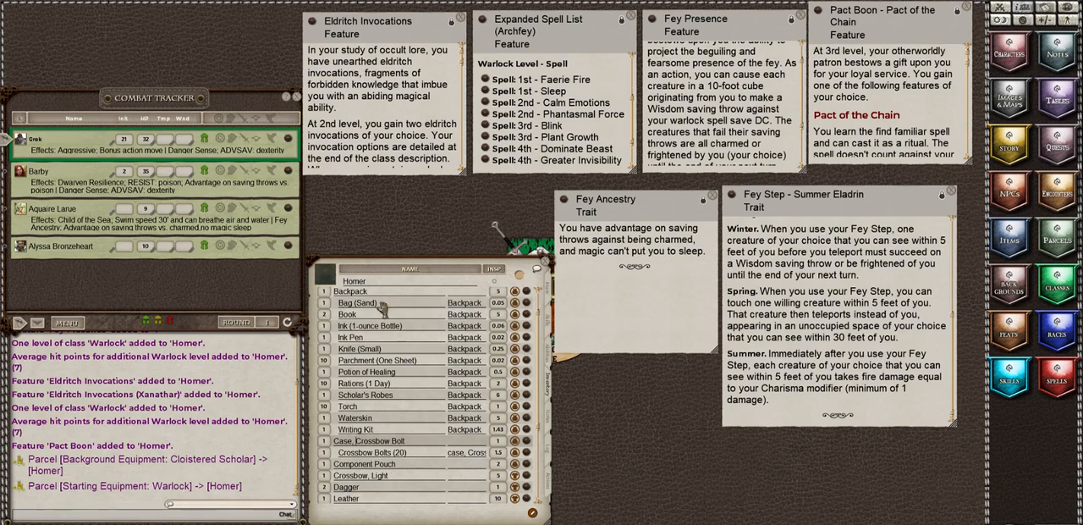
scroll(382, 414, up, 1)
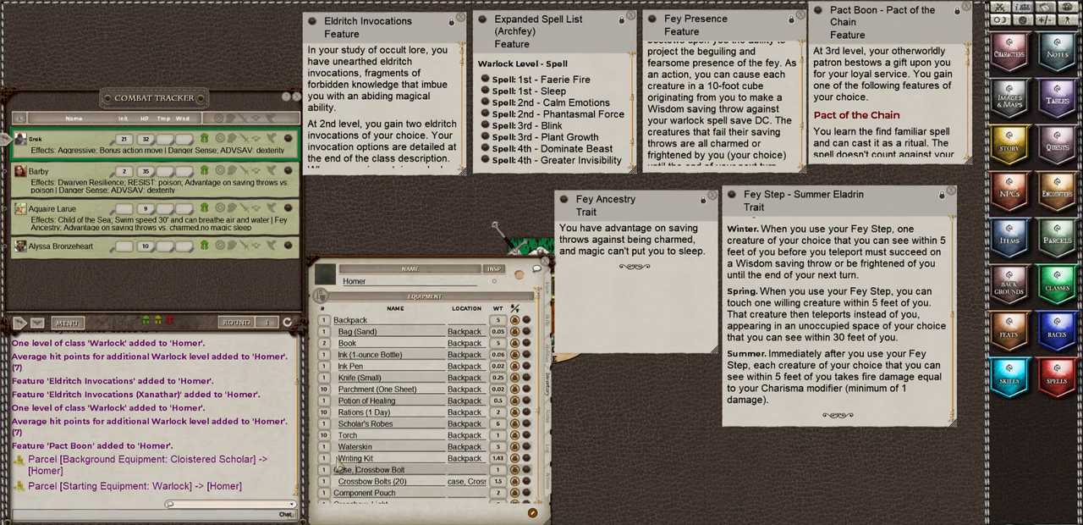
scroll(416, 395, down, 1)
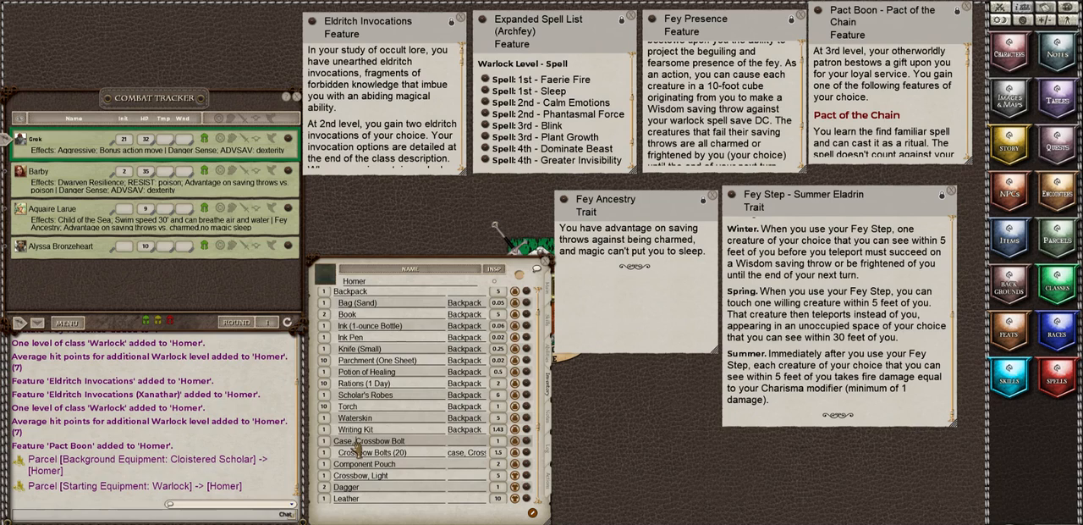
scroll(413, 501, down, 2)
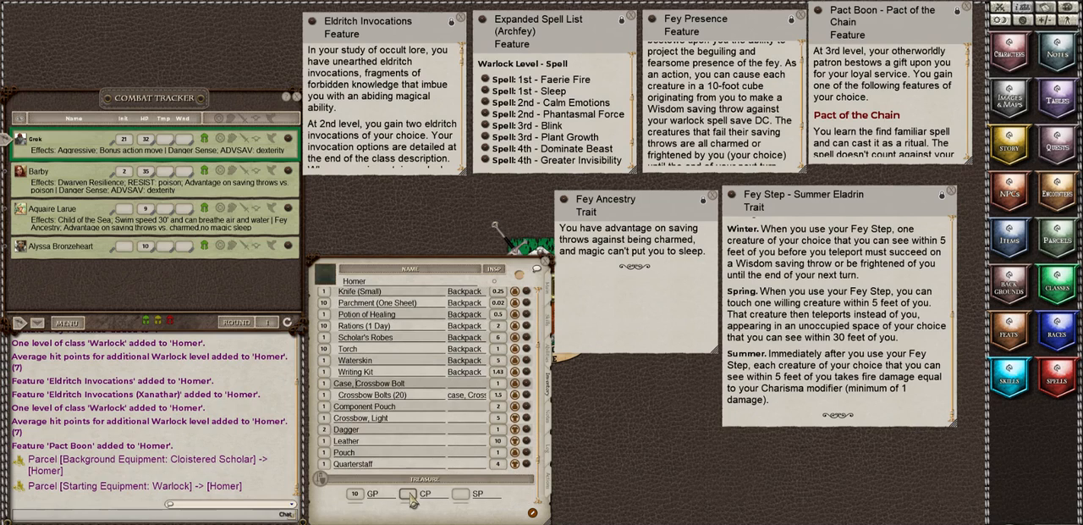
scroll(412, 501, down, 2)
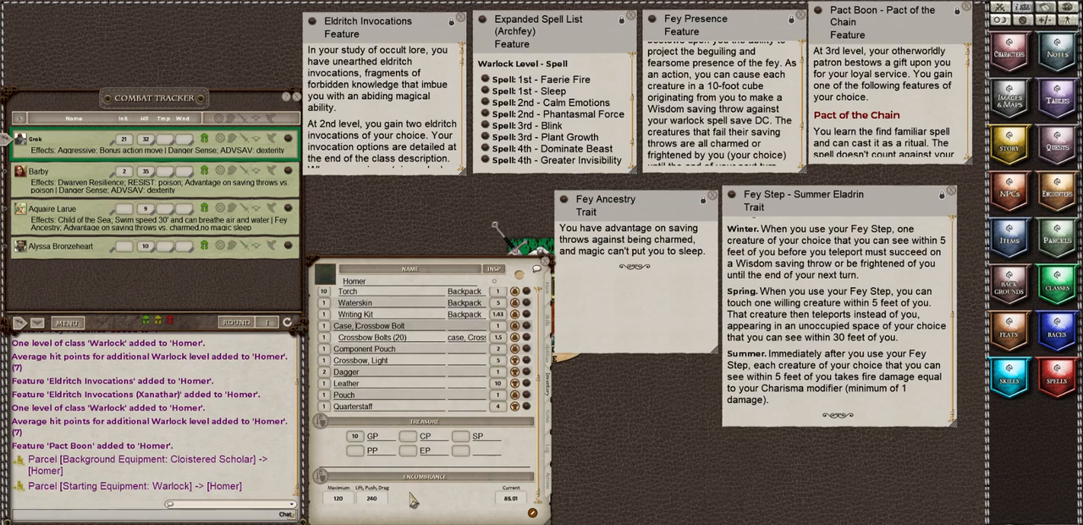
Step: Show Homer's personal notes with the Cloistered Scholar background description beside them, enlarged for reading
click(550, 426)
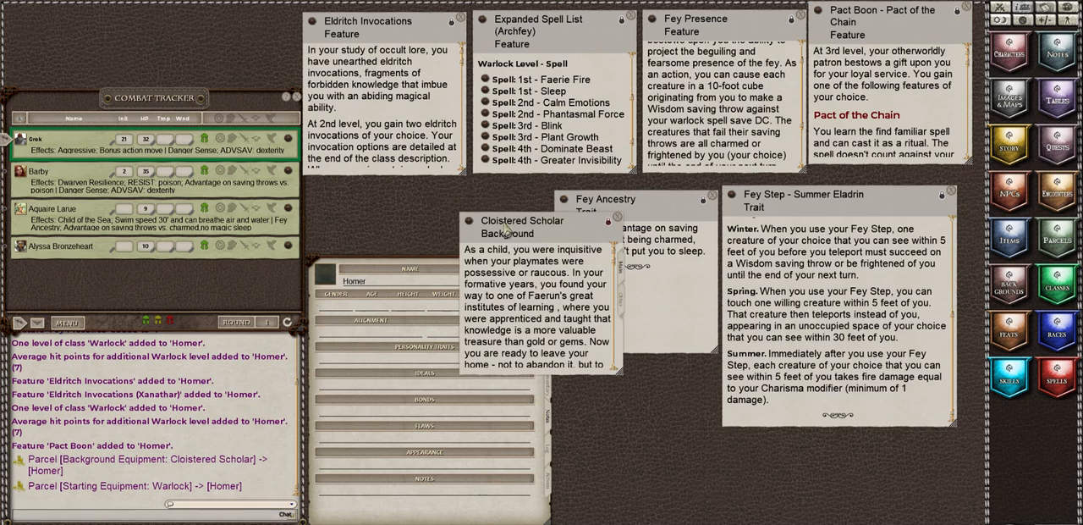
drag(503, 226, 617, 263)
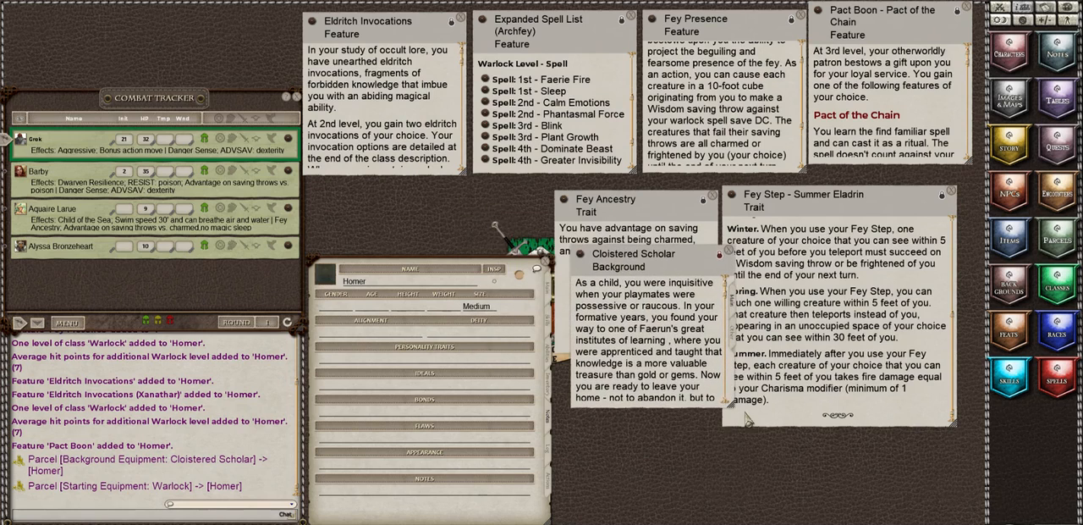
drag(730, 405, 885, 406)
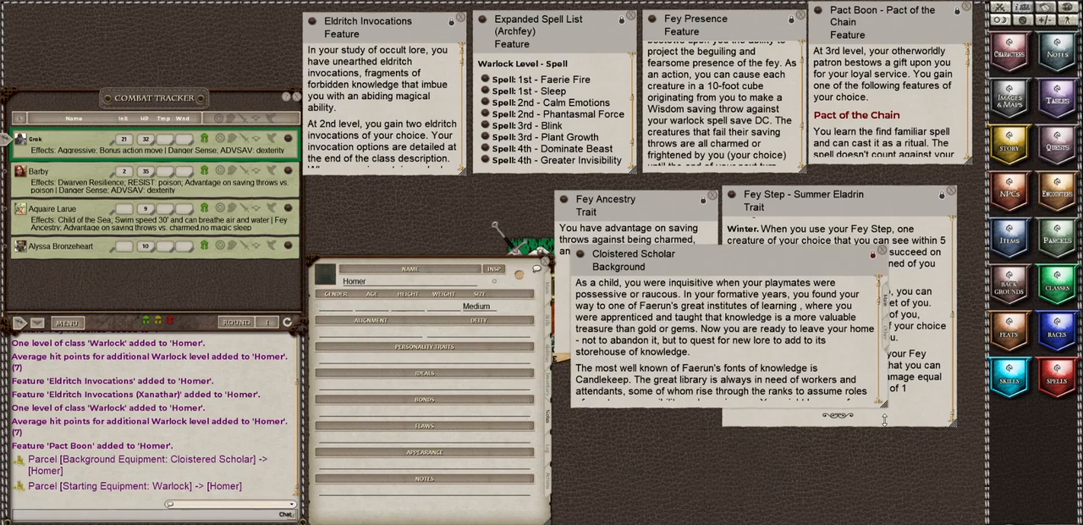
drag(883, 417, 863, 496)
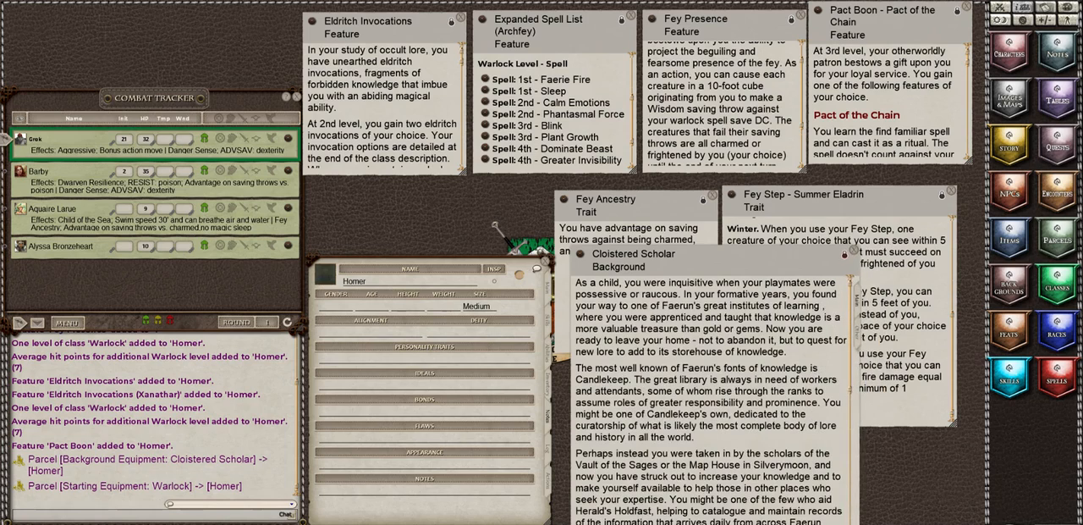
Step: Bring the Cloistered Scholar suggested characteristics tables into view and clear the chat log
scroll(797, 425, down, 10)
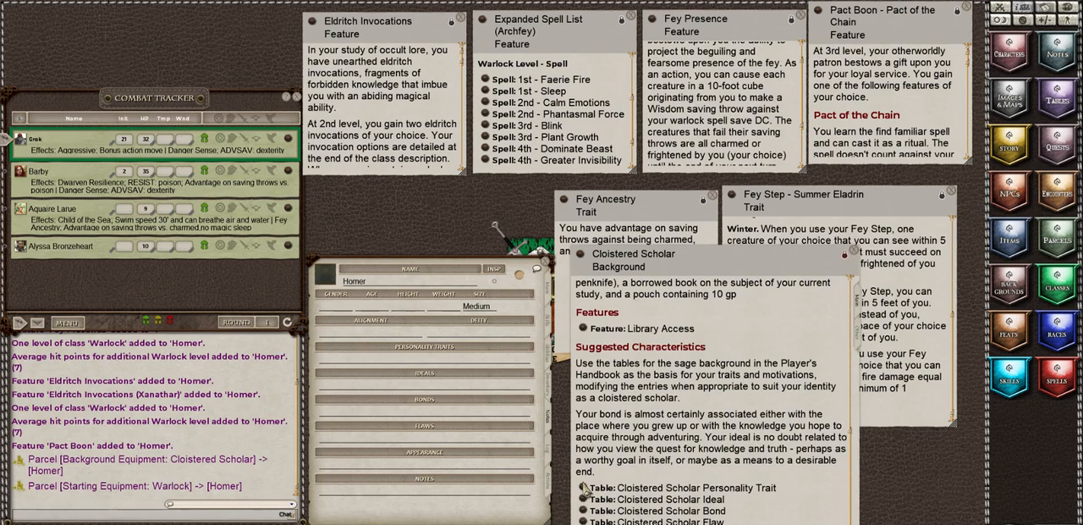
right_click(269, 378)
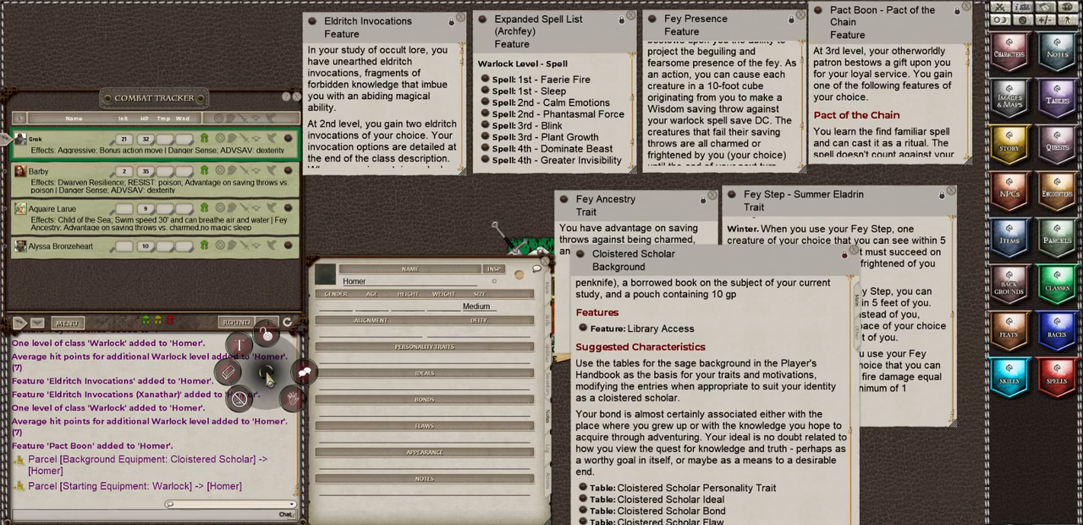
click(232, 373)
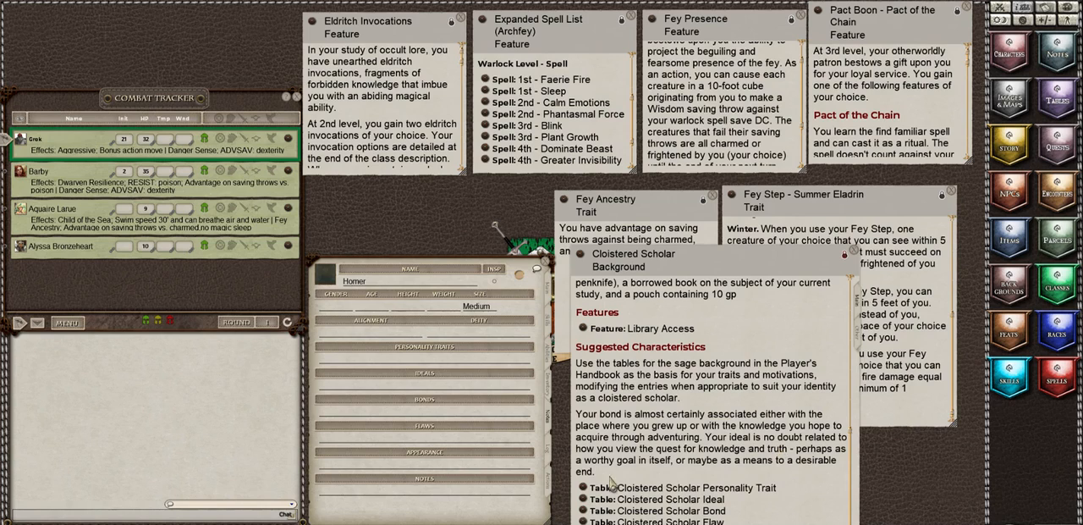
Step: Roll on the Cloistered Scholar Personality Trait table and record "There's nothing I like more than a good mystery." as Homer's personality trait
click(584, 489)
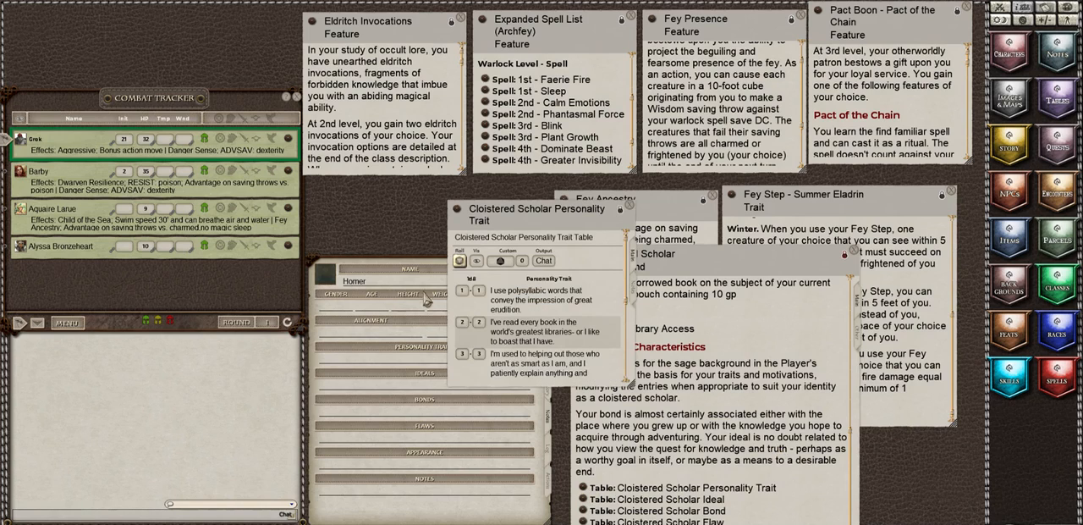
click(458, 261)
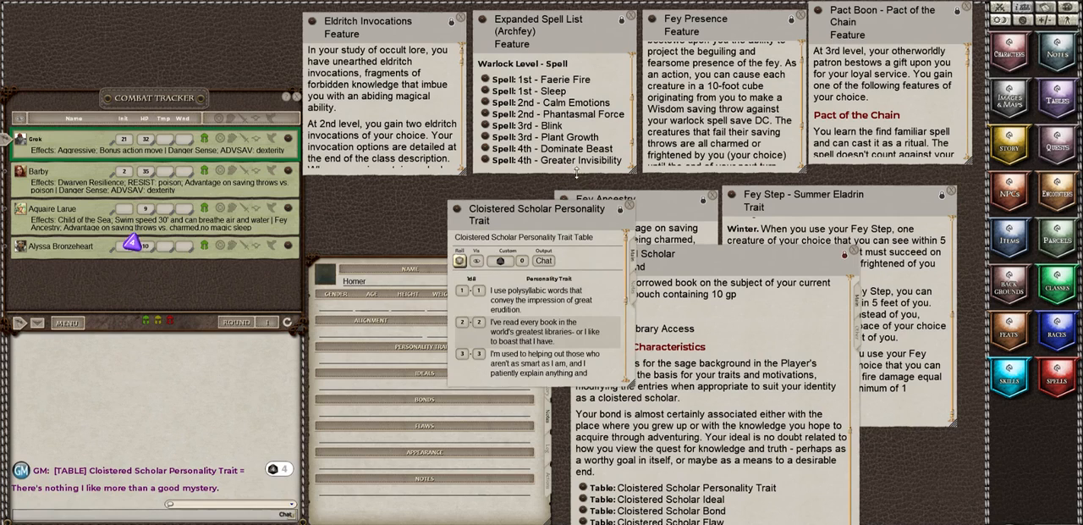
drag(516, 223, 639, 192)
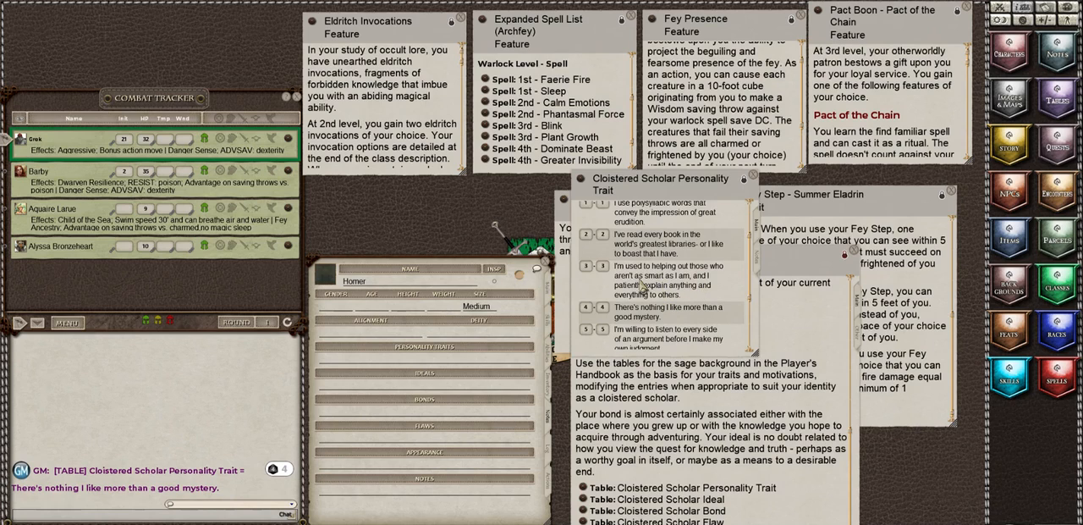
drag(621, 270, 873, 440)
drag(19, 495, 365, 367)
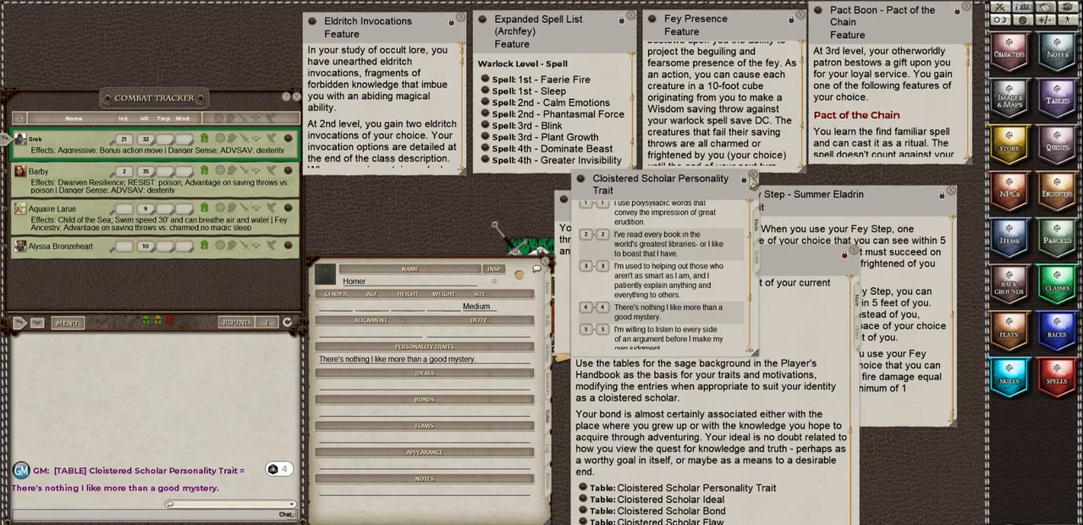
click(755, 177)
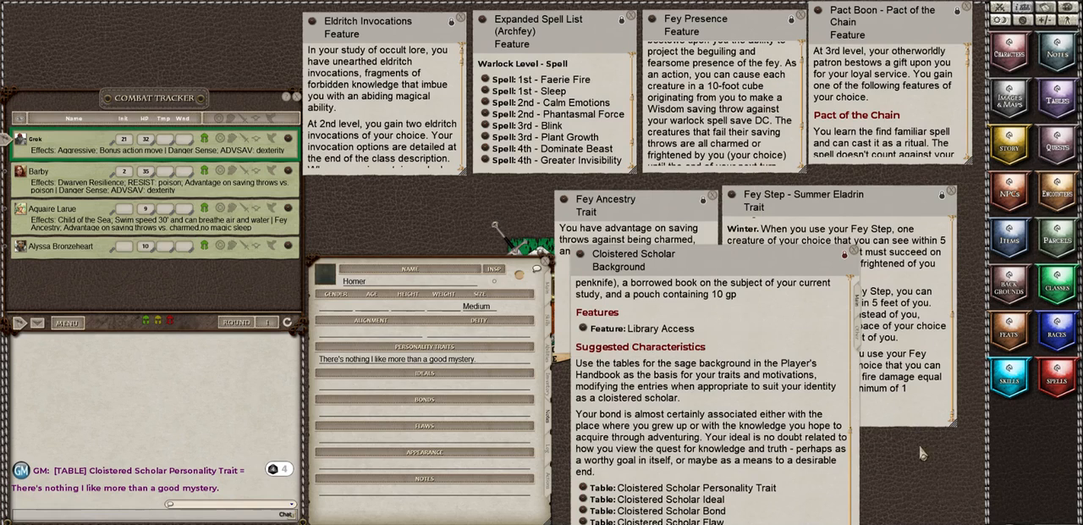
Step: Delete the mystery-related entry from Homer's personality traits
click(485, 360)
key(BackSpace)
key(BackSpace)
key(BackSpace)
key(BackSpace)
key(BackSpace)
key(BackSpace)
key(BackSpace)
key(BackSpace)
key(BackSpace)
key(BackSpace)
key(BackSpace)
key(BackSpace)
key(BackSpace)
key(BackSpace)
key(BackSpace)
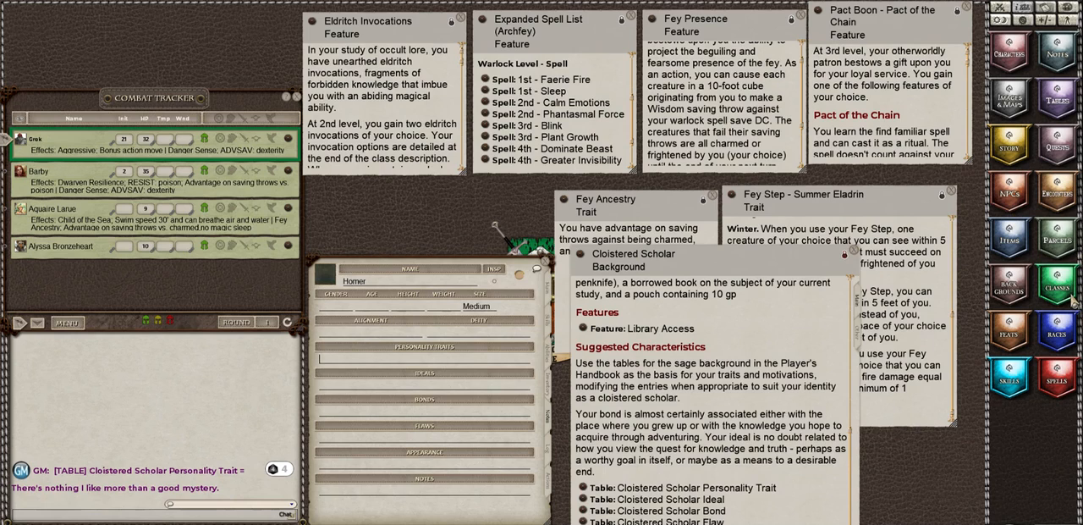
Step: Open the Eladrin subrace description from the Mordenkainen Elf race's Subrace trait, keeping only that description open from the race lookup
click(1062, 323)
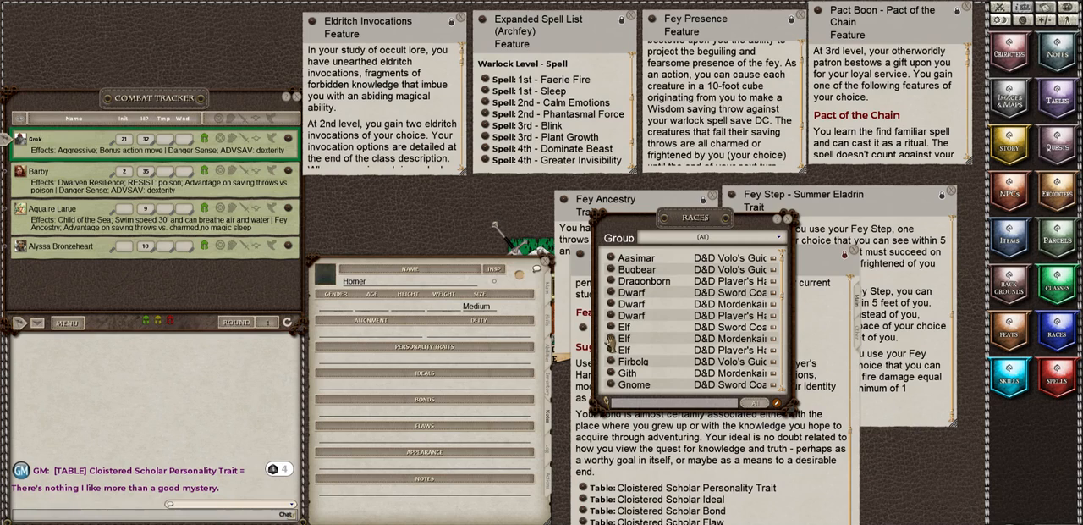
click(611, 338)
scroll(729, 321, down, 3)
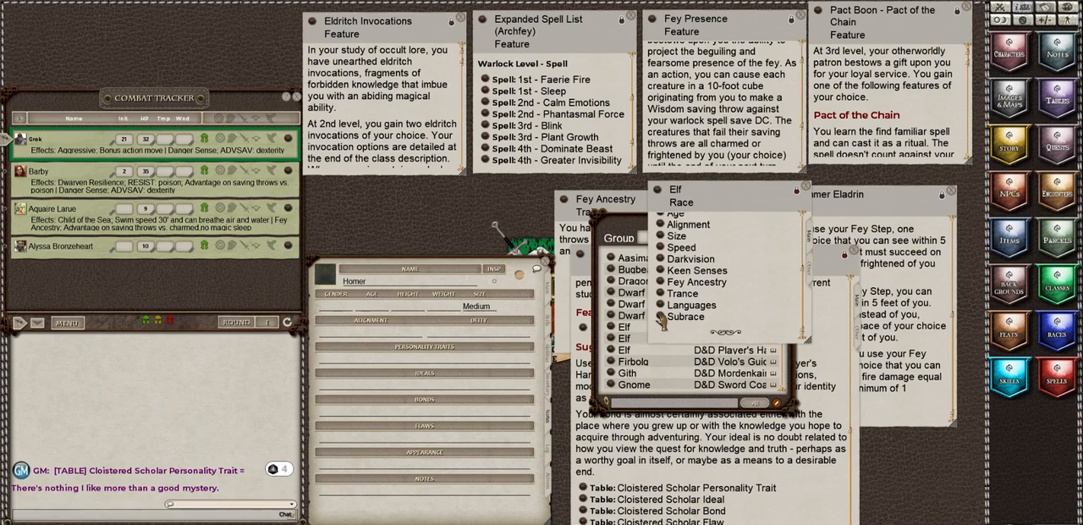
click(662, 318)
scroll(549, 316, down, 1)
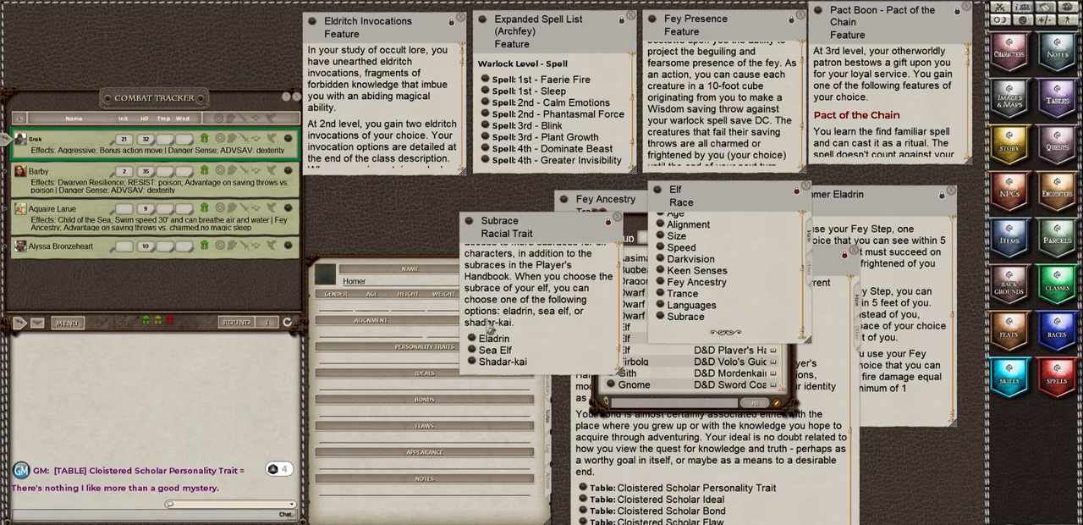
click(491, 336)
drag(530, 296, 198, 307)
click(617, 220)
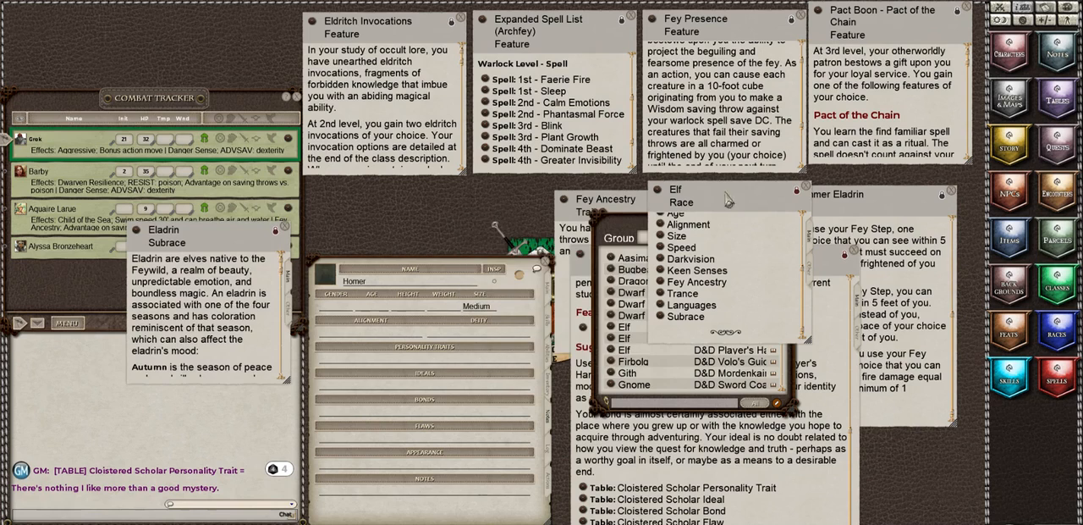
click(804, 186)
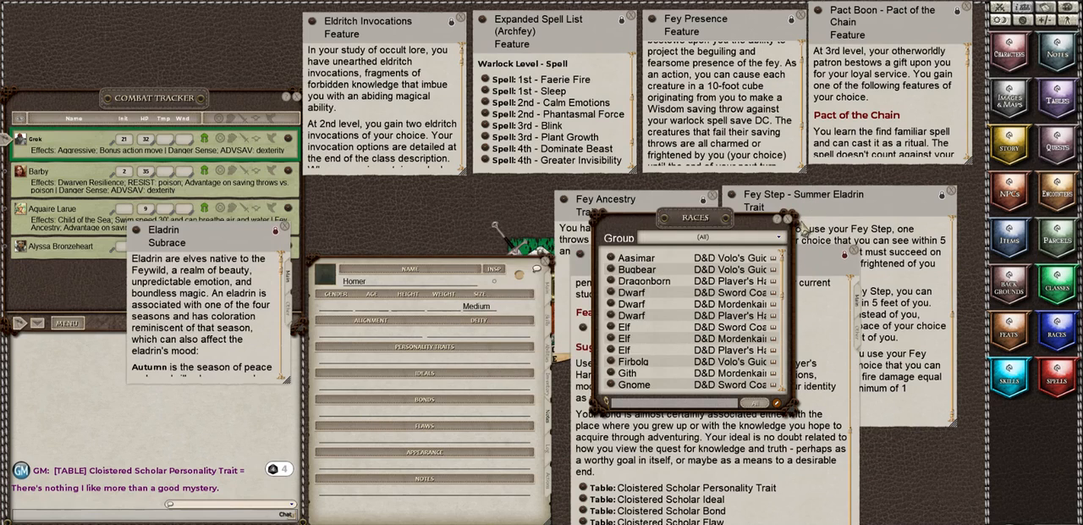
click(787, 218)
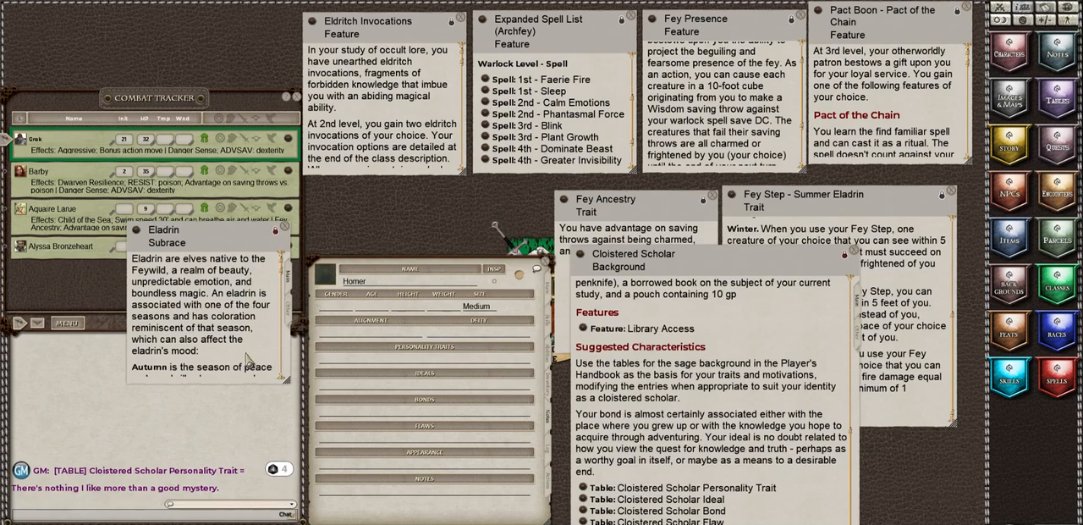
Step: Widen and reposition the Eladrin description, reviewing its seasonal text down to the Summer personality and flaw tables
scroll(216, 354, down, 10)
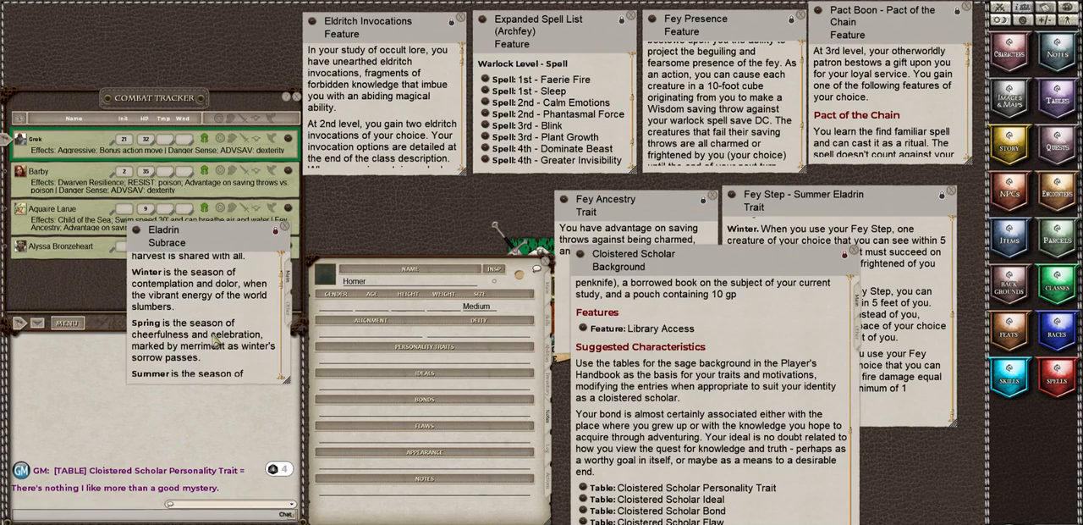
scroll(216, 343, up, 10)
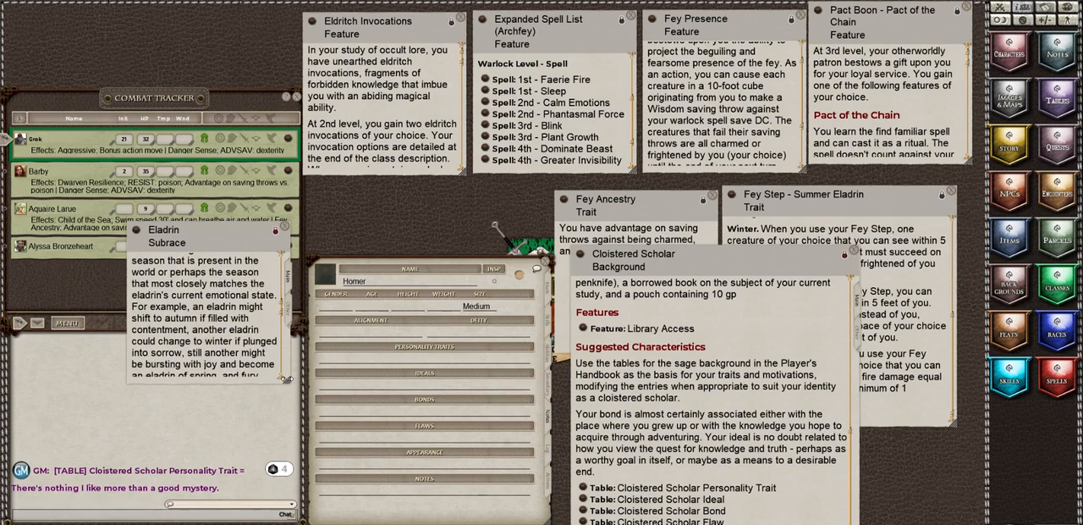
drag(286, 379, 335, 379)
scroll(219, 360, down, 3)
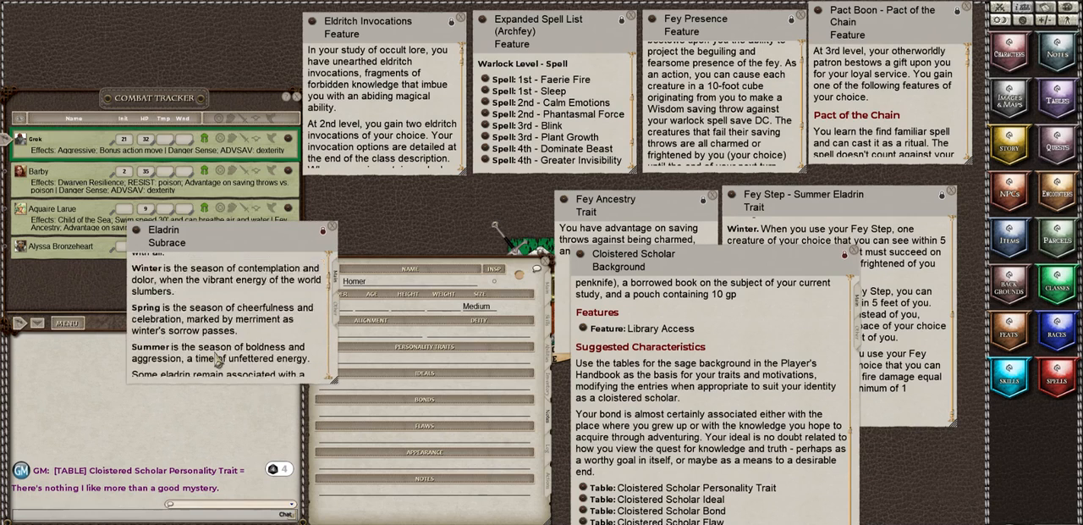
scroll(219, 360, down, 5)
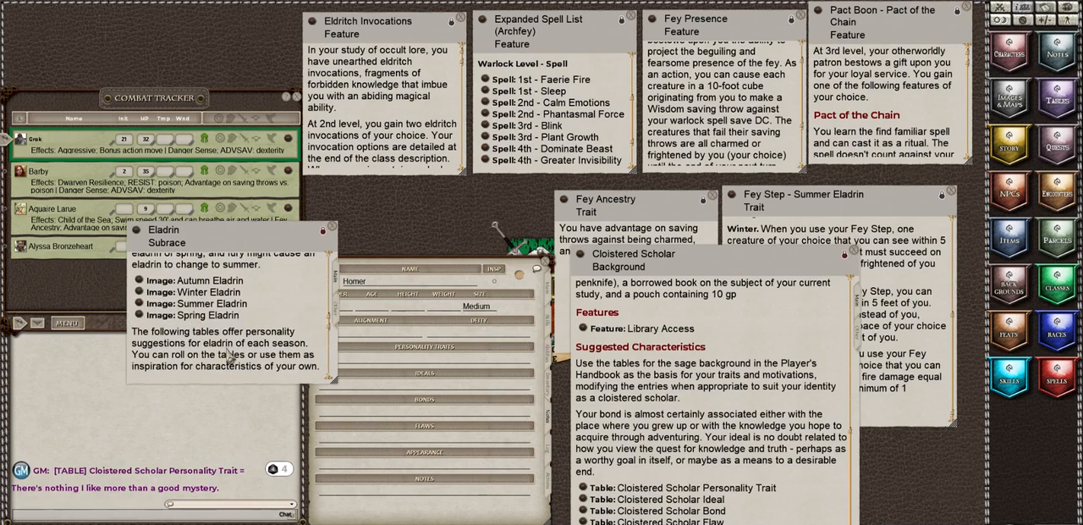
scroll(195, 311, down, 5)
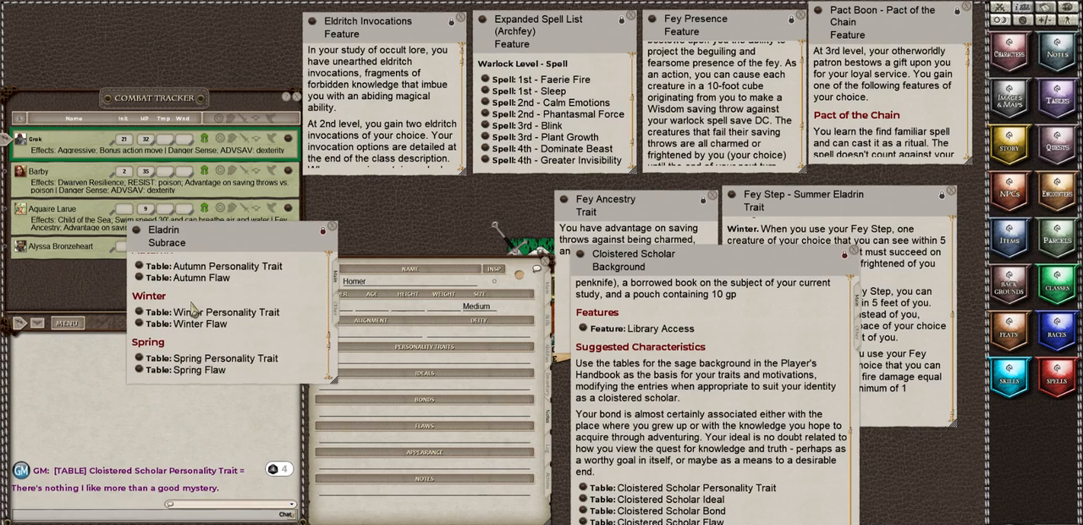
scroll(195, 310, down, 5)
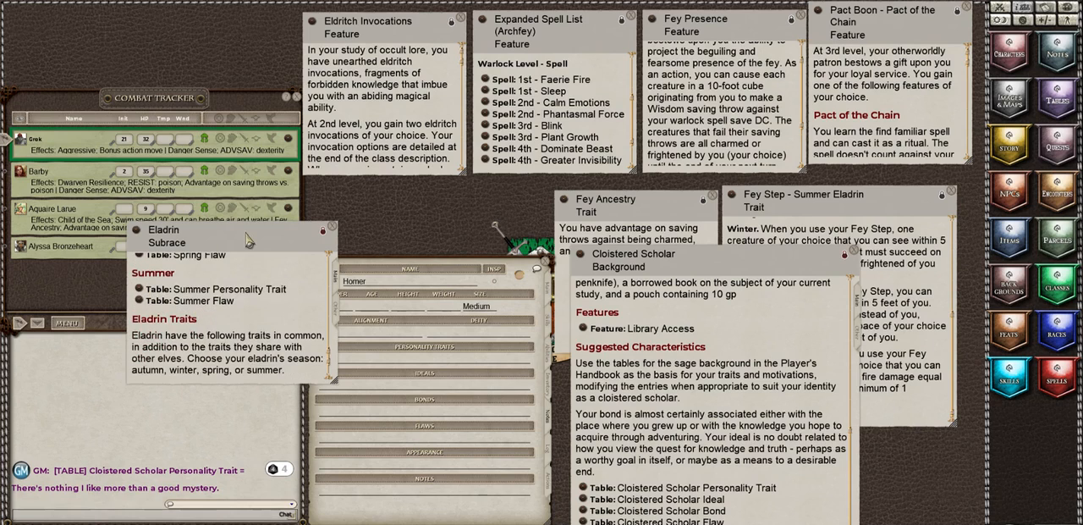
drag(246, 235, 217, 157)
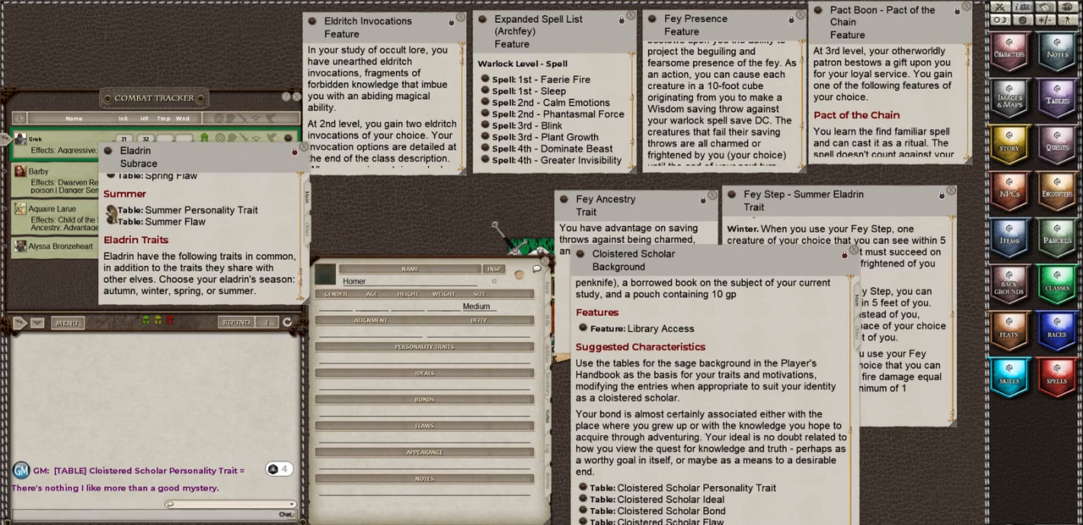
Step: Roll on the Summer Personality Trait table and record the "Overwhelming force can accomplish almost anything" trait under Homer's personality traits
click(111, 211)
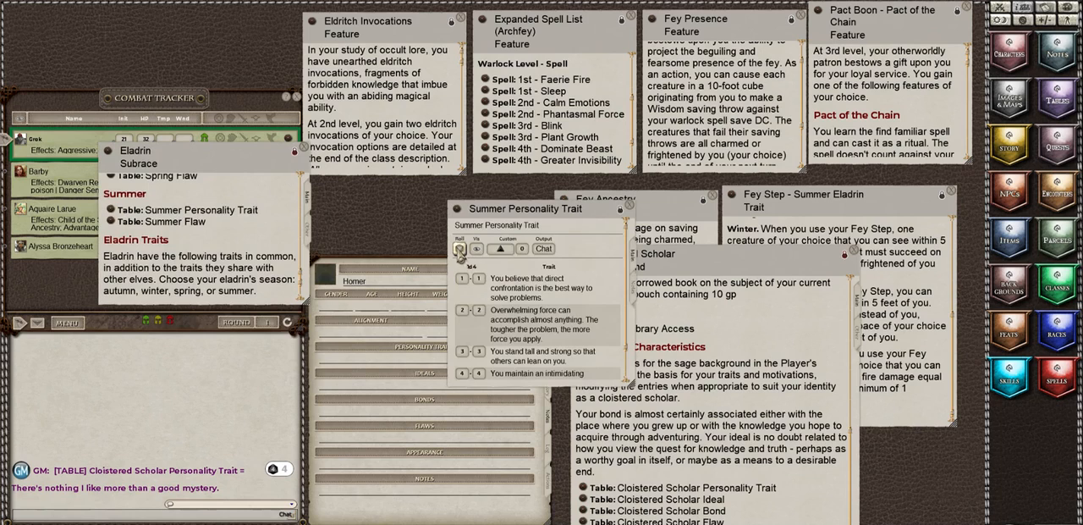
click(459, 249)
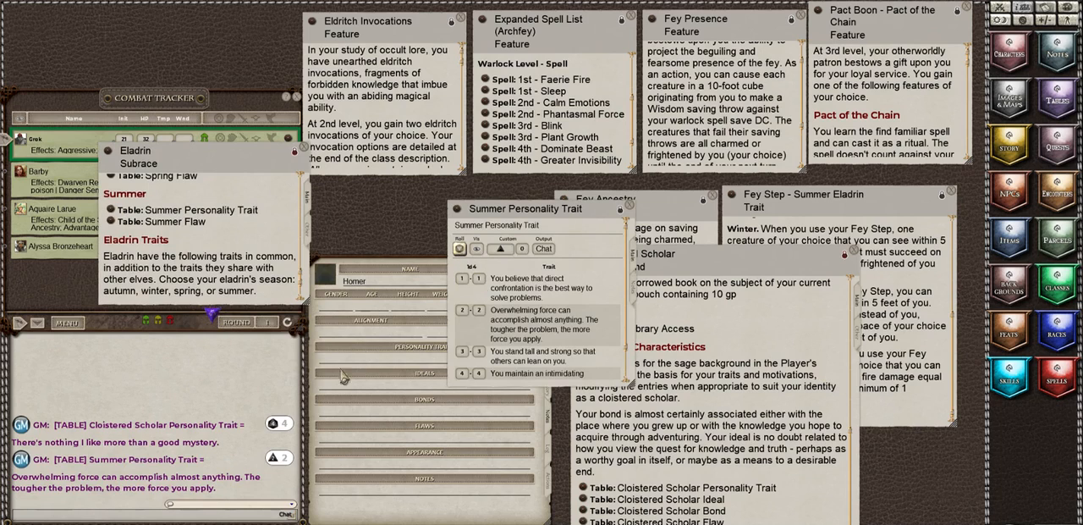
click(628, 205)
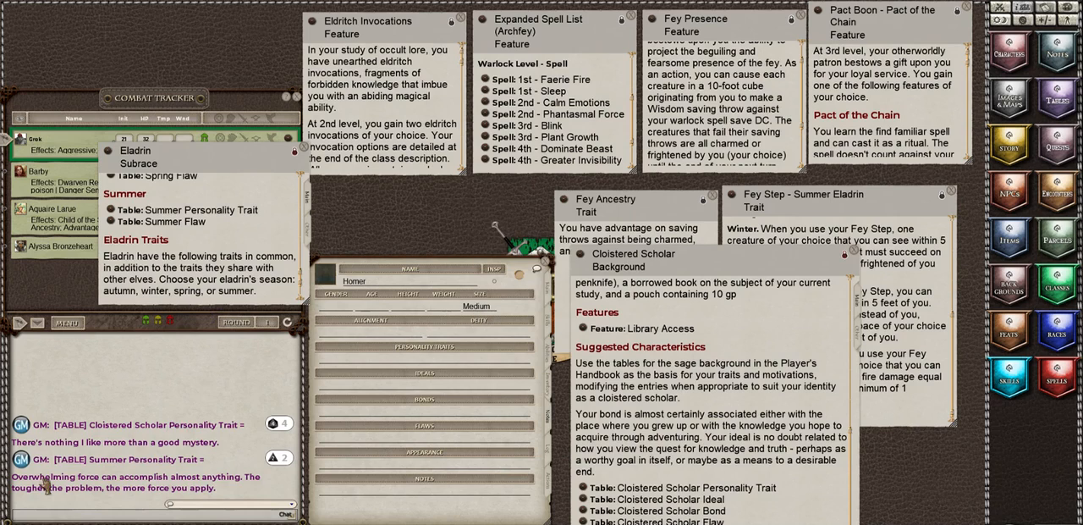
drag(16, 486, 372, 357)
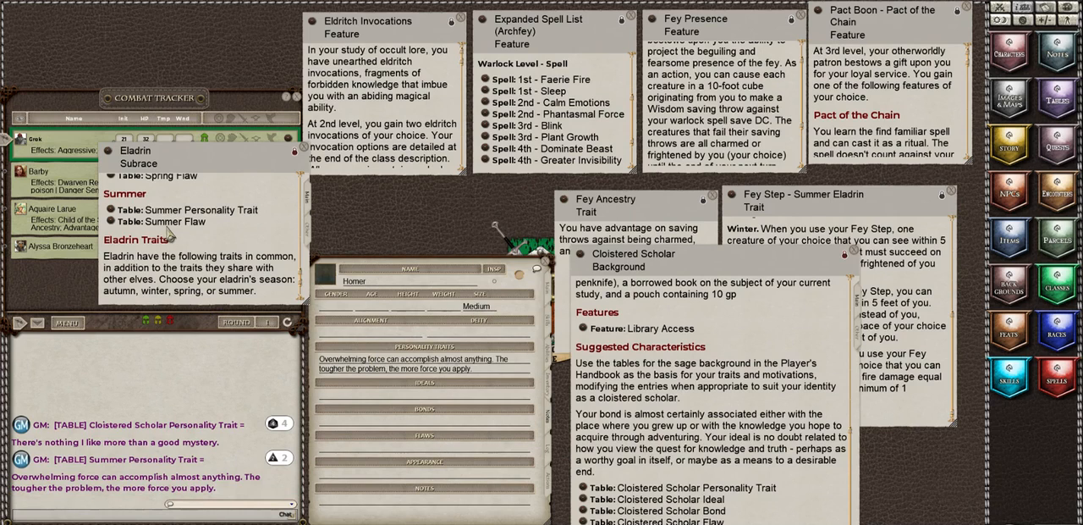
Step: Roll on the Summer Flaw table, record "Punch first. Talk later." under Homer's flaws, and close the Eladrin description
click(107, 221)
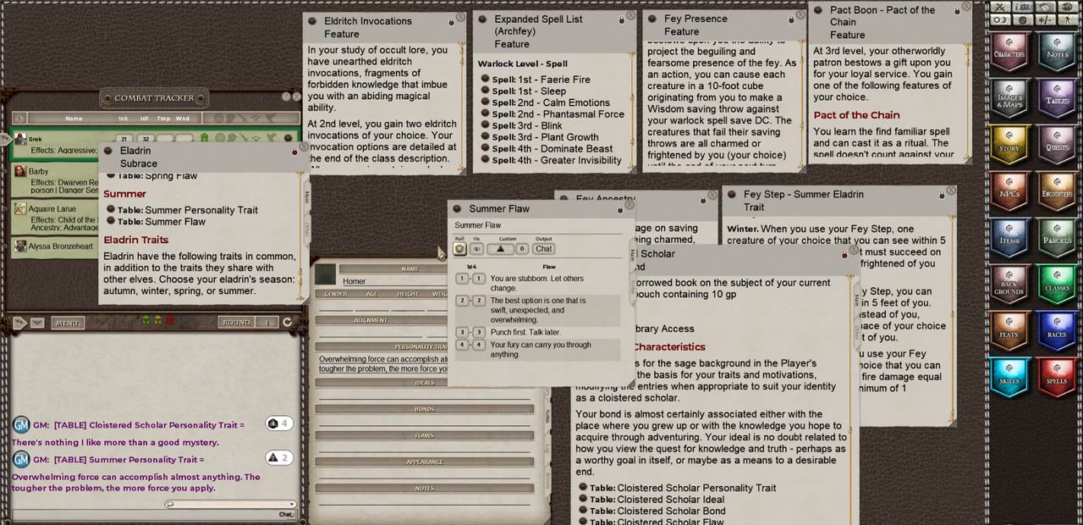
click(460, 248)
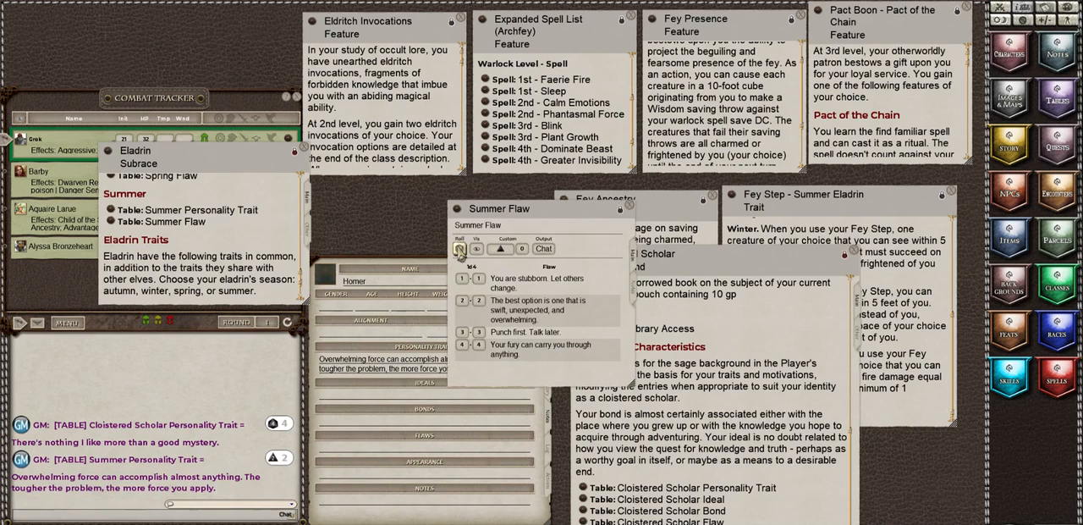
click(631, 207)
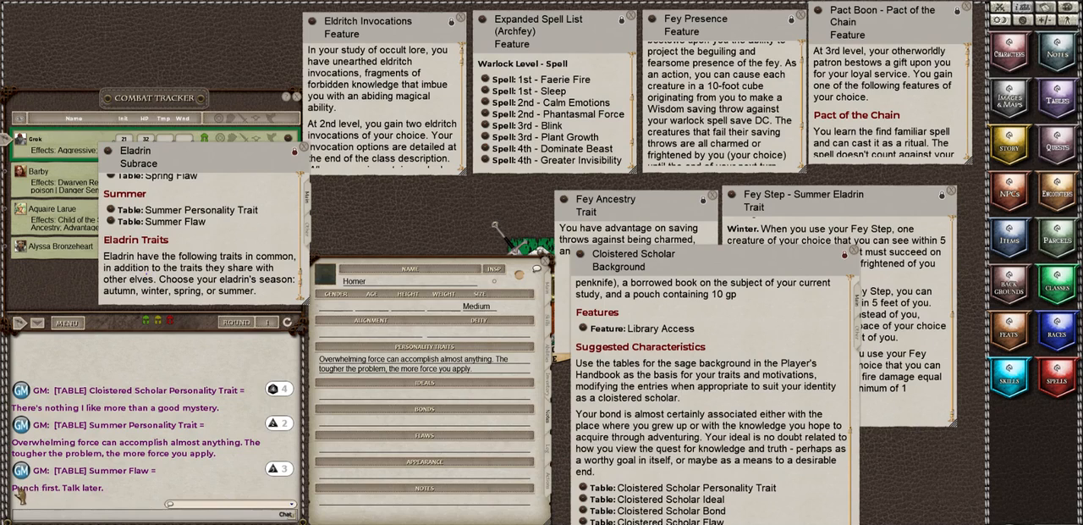
drag(26, 488, 356, 454)
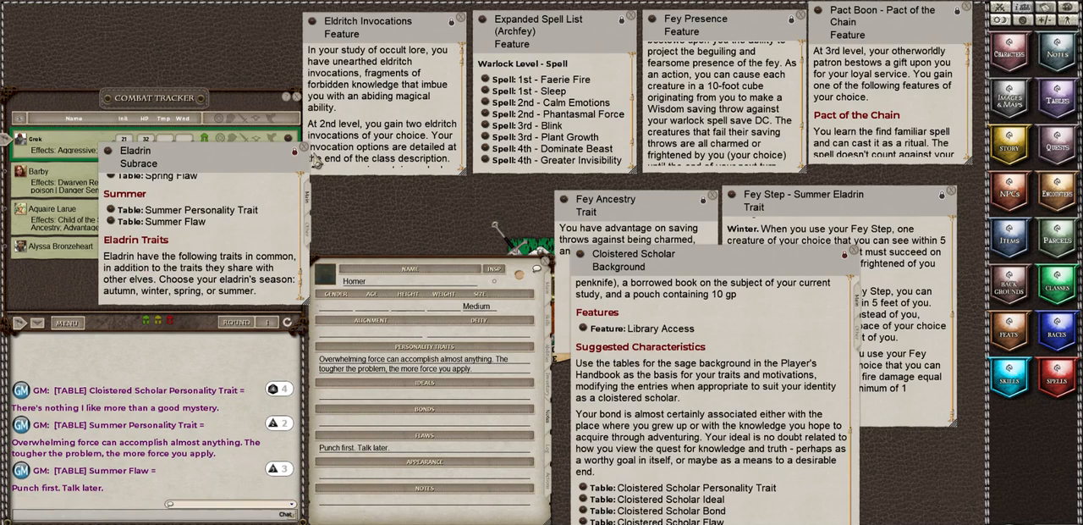
click(305, 147)
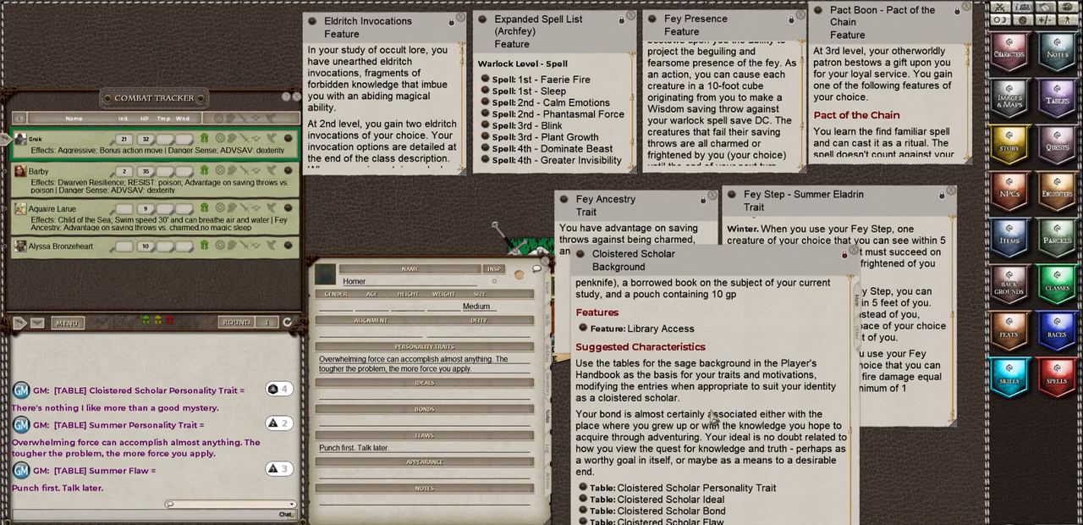
Step: Roll on the Cloistered Scholar Ideal table and record "Logic. Emotions must not cloud our logical thinking. (Lawful)" under Homer's ideals
click(584, 499)
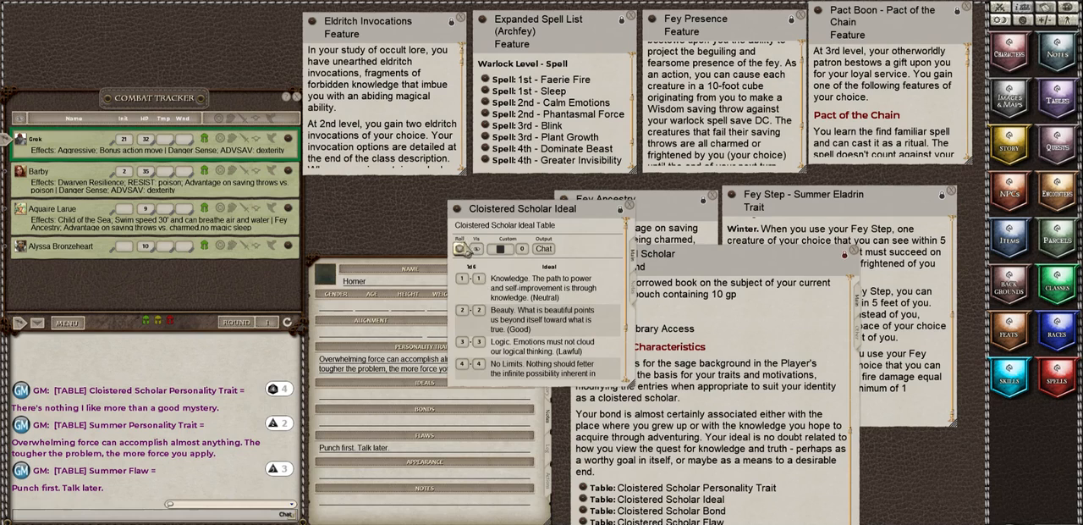
click(459, 248)
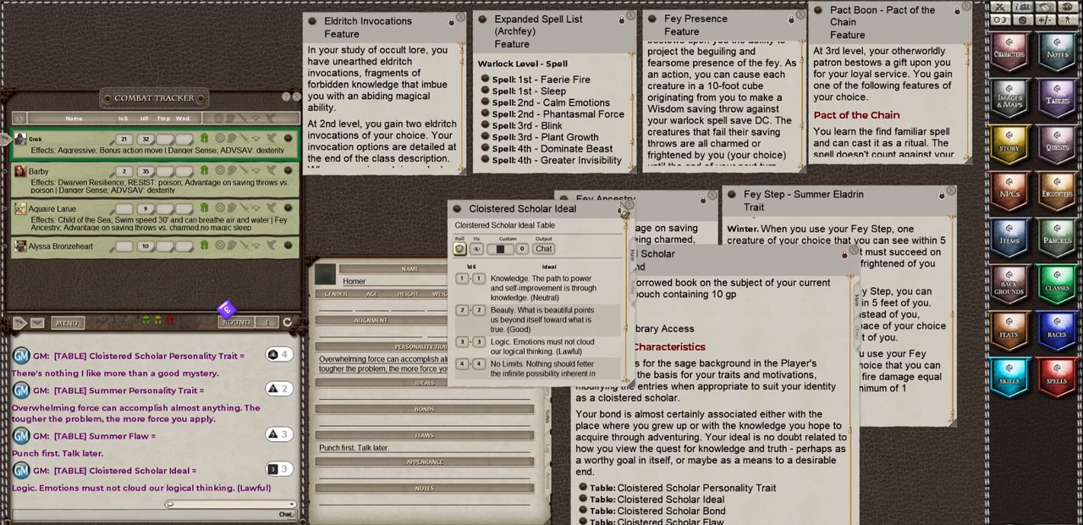
click(628, 209)
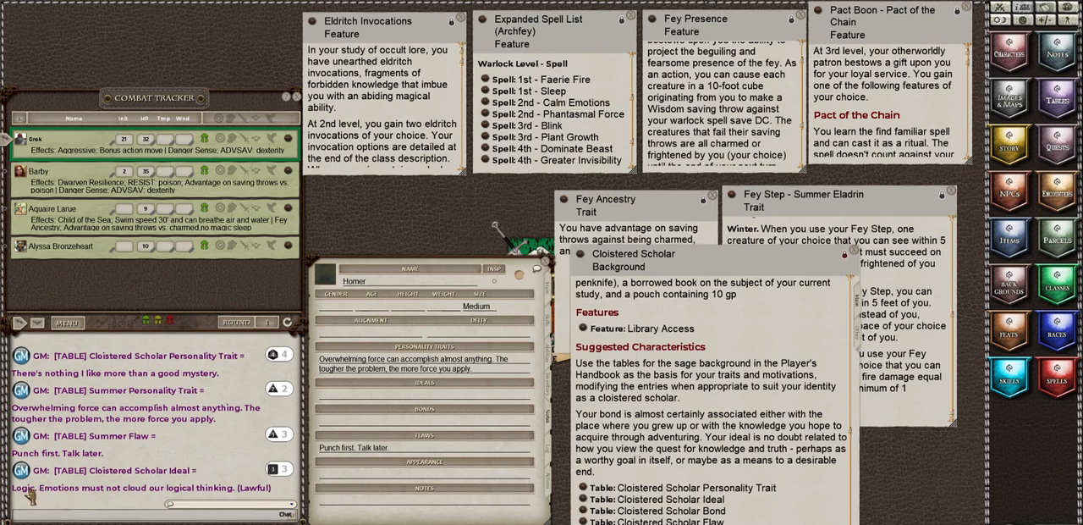
drag(27, 490, 398, 400)
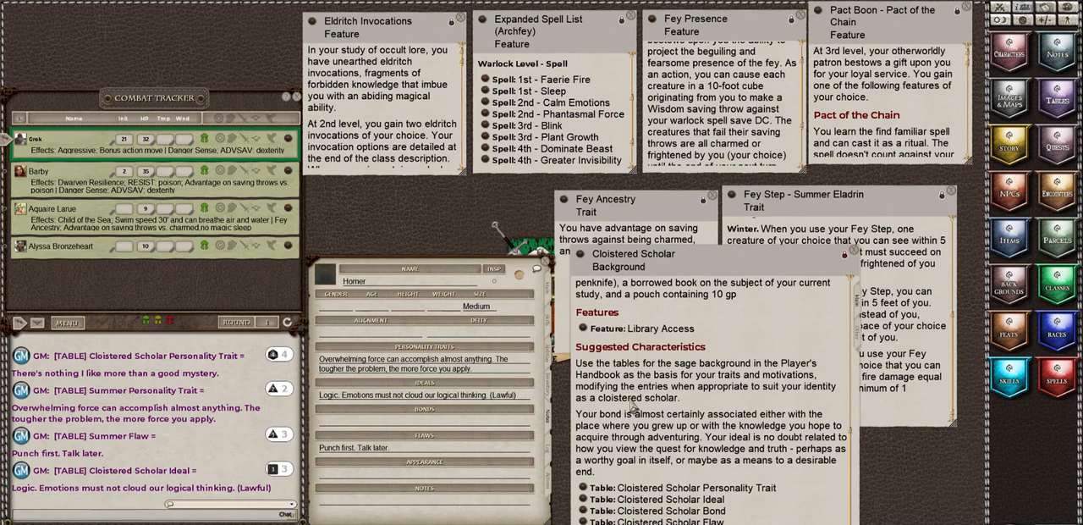
Step: Roll on the Cloistered Scholar Bond table, record "I work to preserve a library, university, scriptorium, or monastery." under Homer's bonds, and close the background description
click(583, 510)
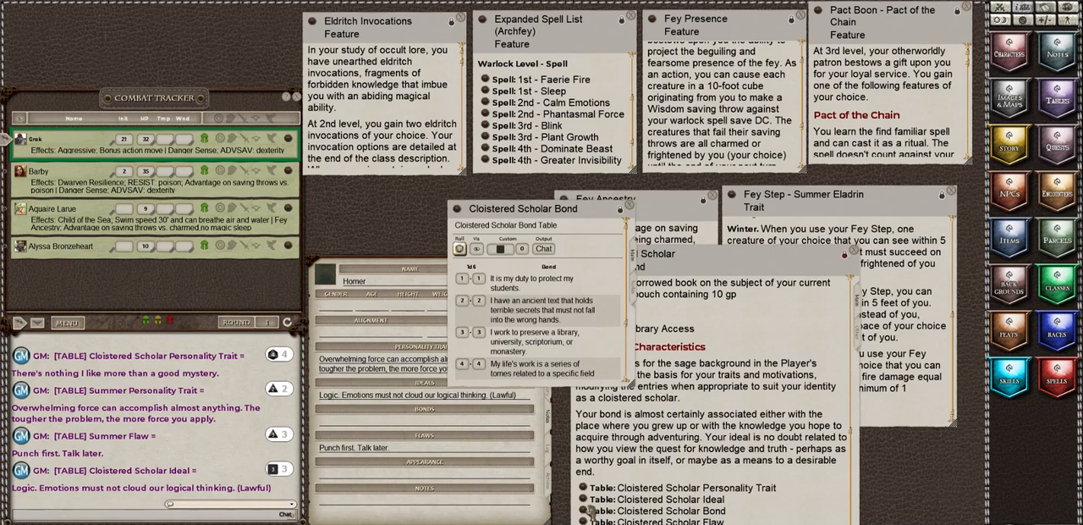
click(460, 248)
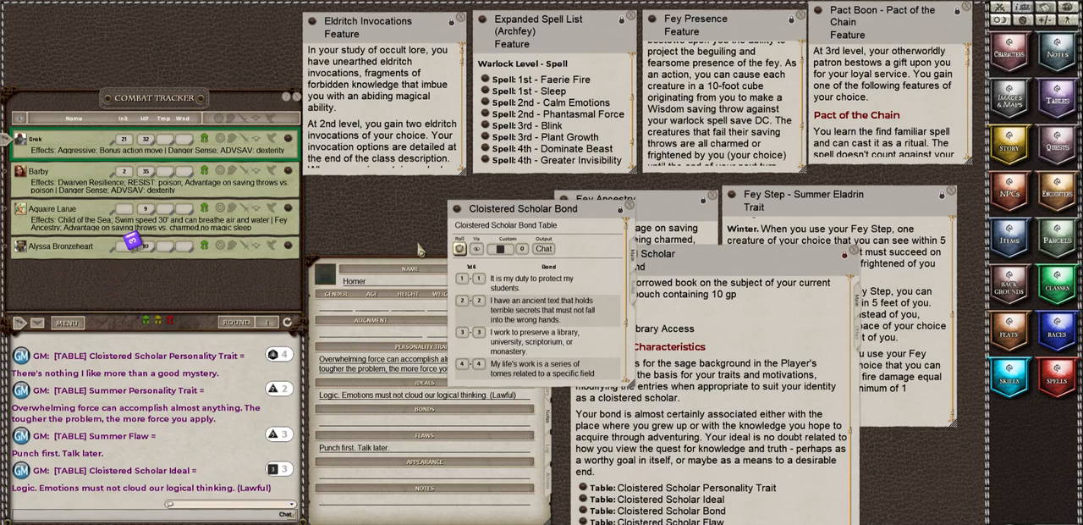
click(629, 206)
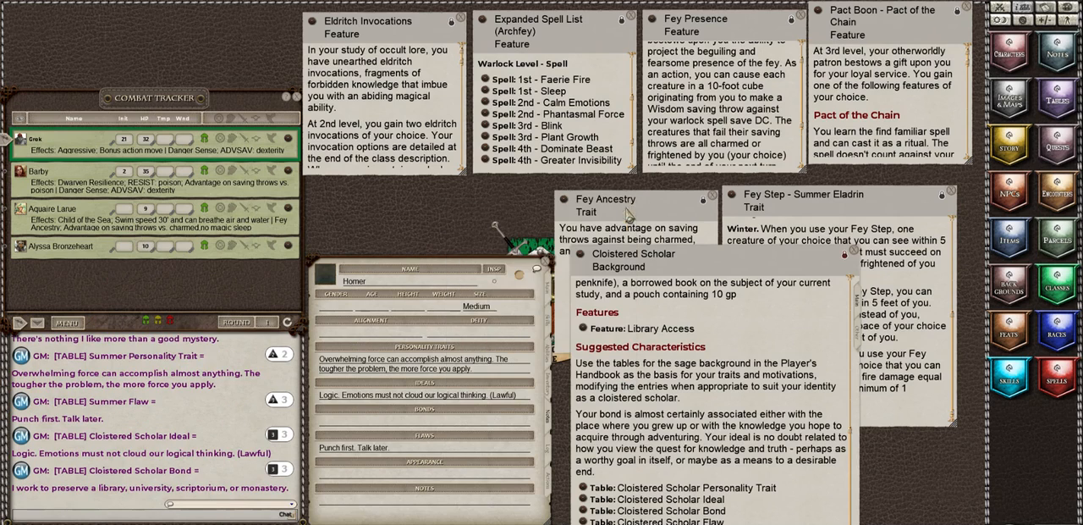
click(855, 256)
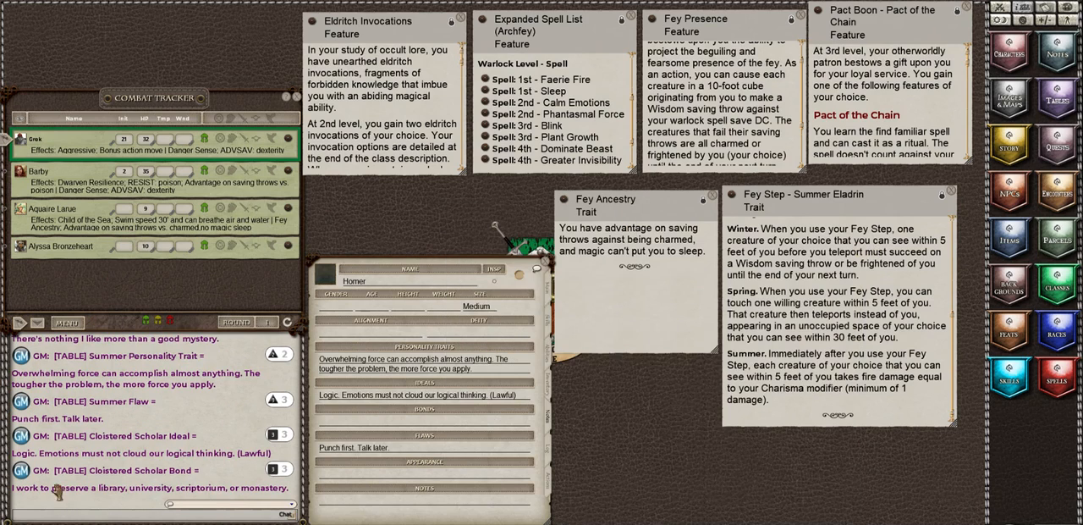
drag(26, 489, 360, 429)
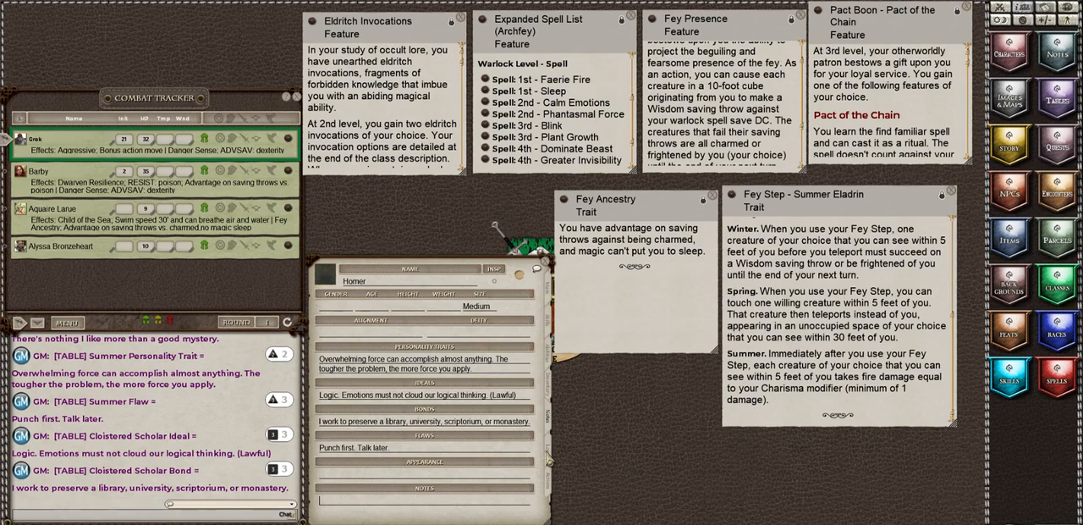
Step: Show Homer's actions, move and lengthen the character sheet, and add a new power entry in a Consumables group
click(550, 457)
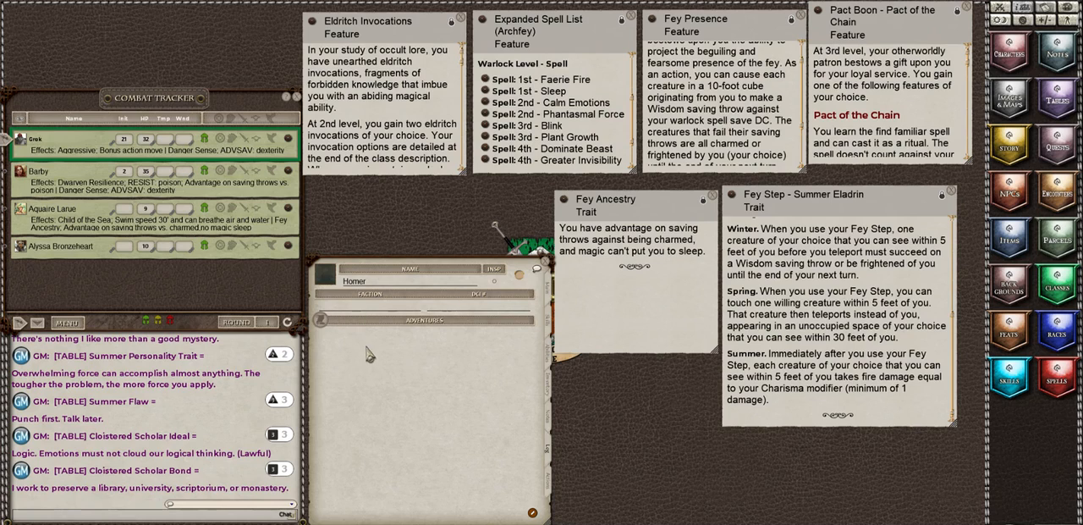
click(548, 487)
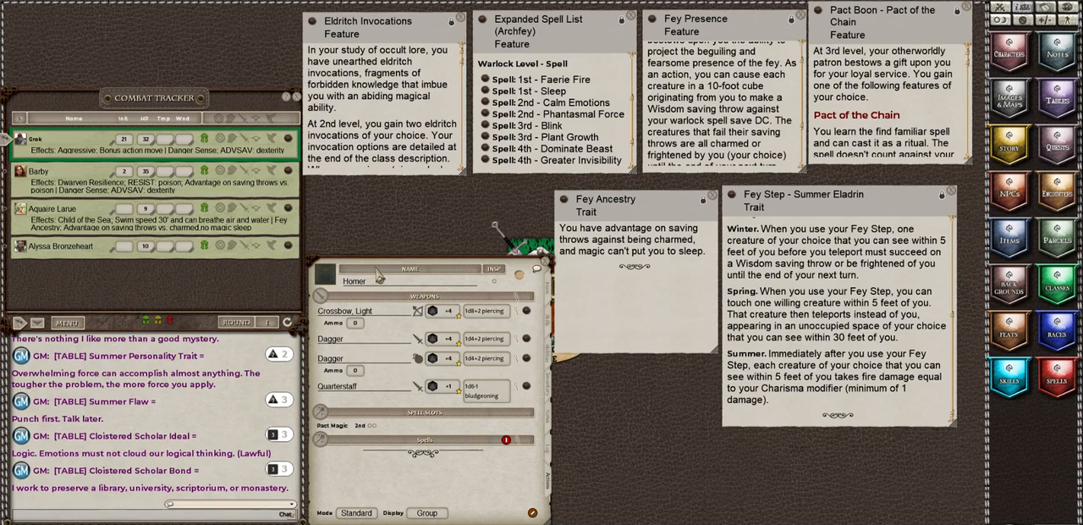
drag(378, 276, 374, 210)
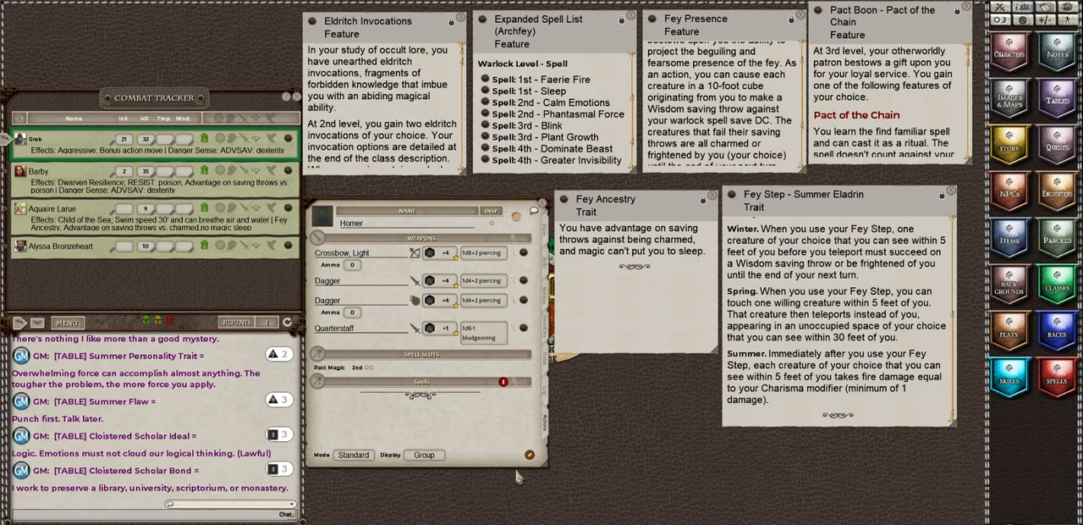
drag(515, 466, 515, 523)
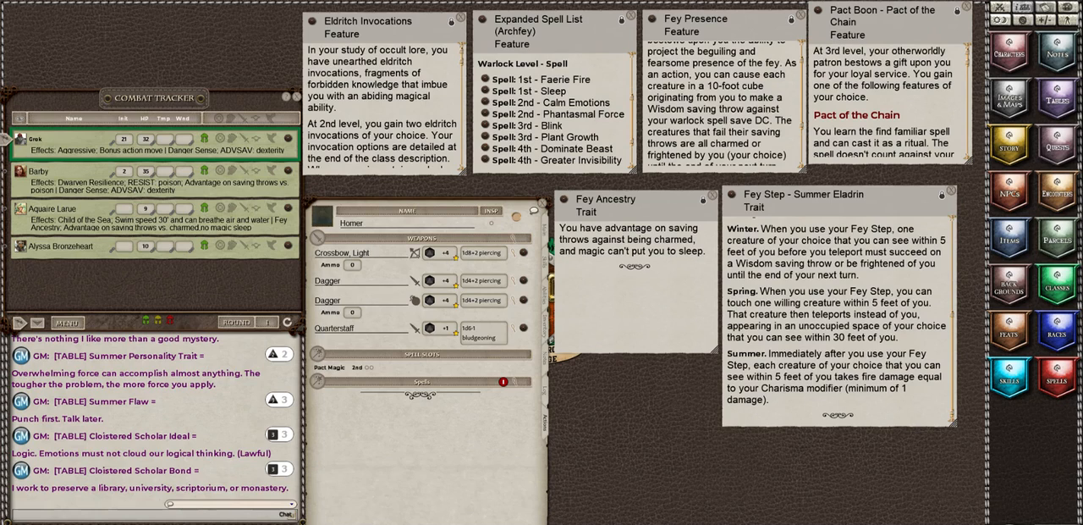
click(524, 522)
click(512, 522)
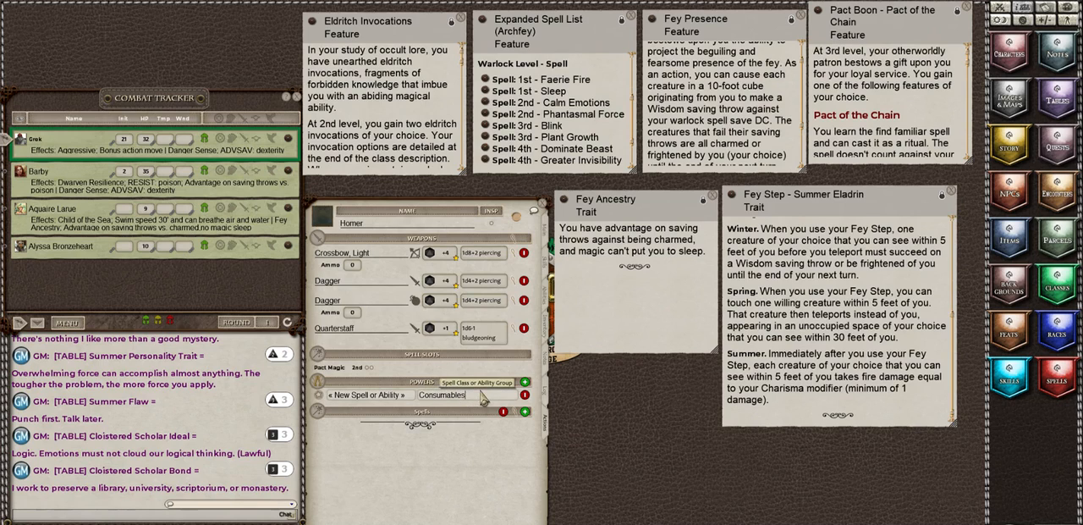
Step: Add two more unnamed power entries, grouped as Eldritch Invocations and Archfey Spell List
click(341, 397)
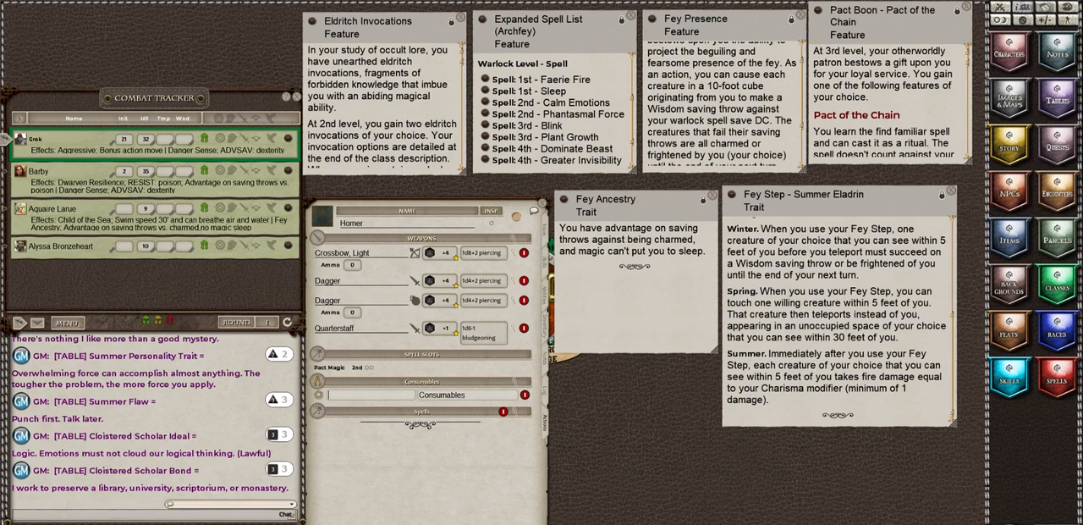
key(Return)
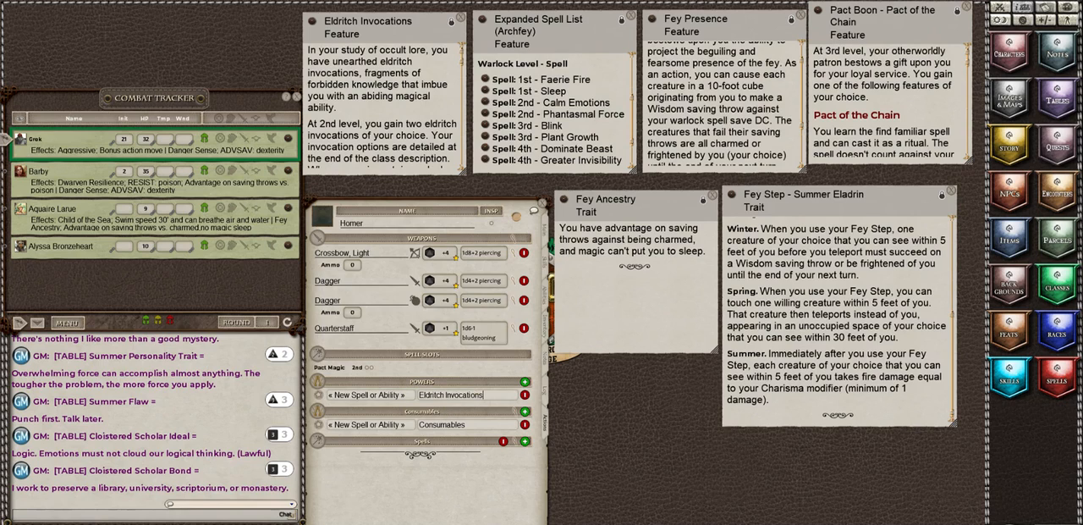
key(Return)
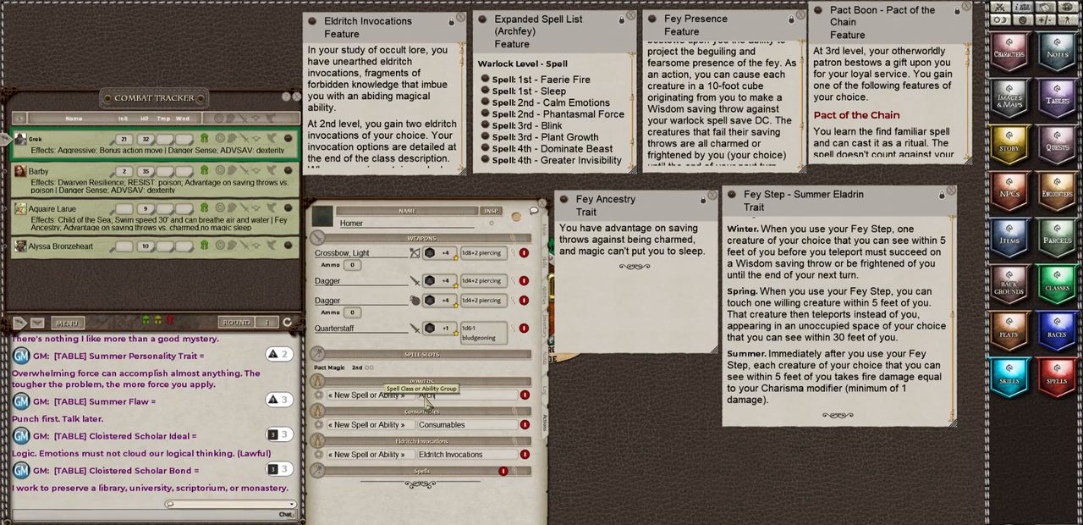
text(Archfey Spell Lis)
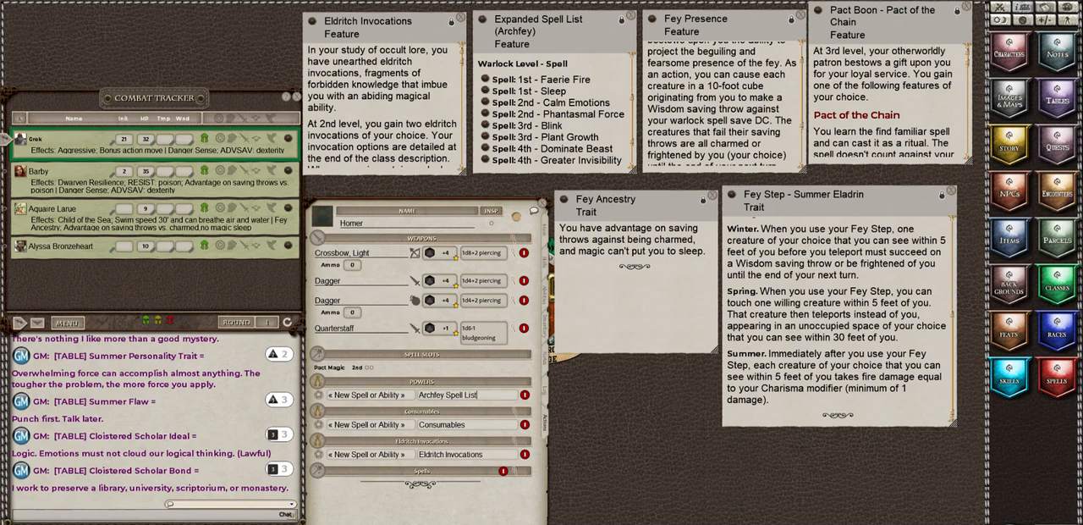
text(t)
key(Return)
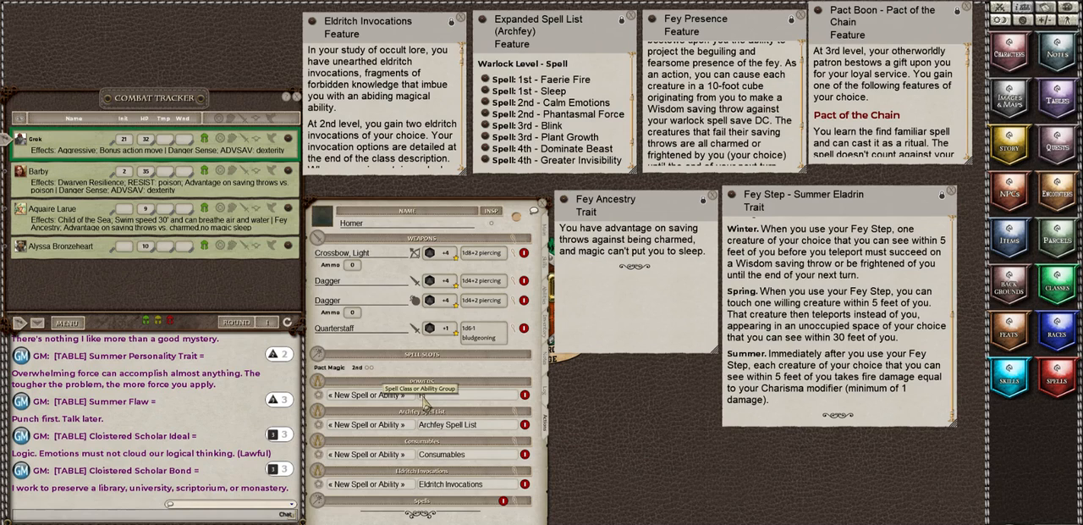
Step: Add unnamed power entries in a Pact Boon group and a Standard Actions group
text(Pact Boon)
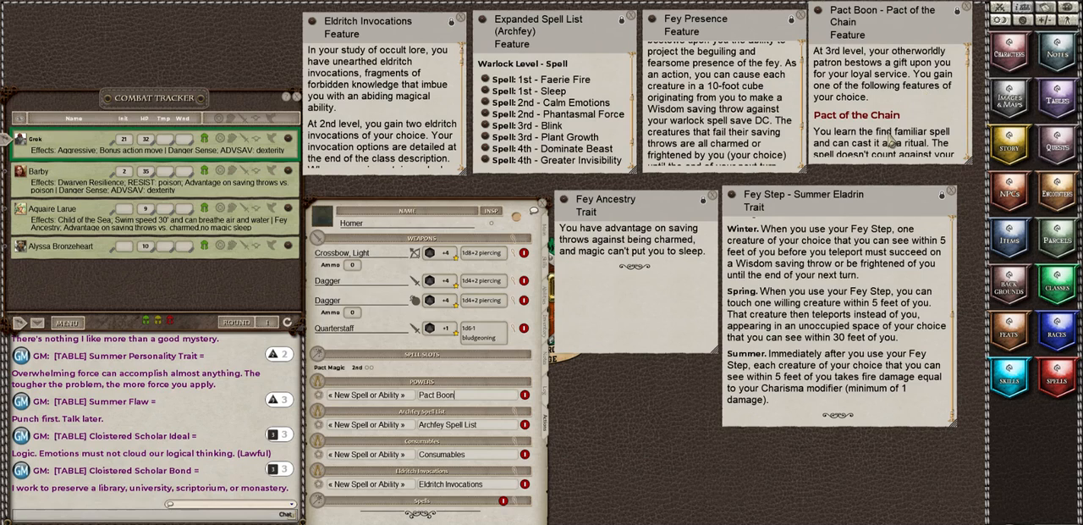
scroll(891, 142, down, 3)
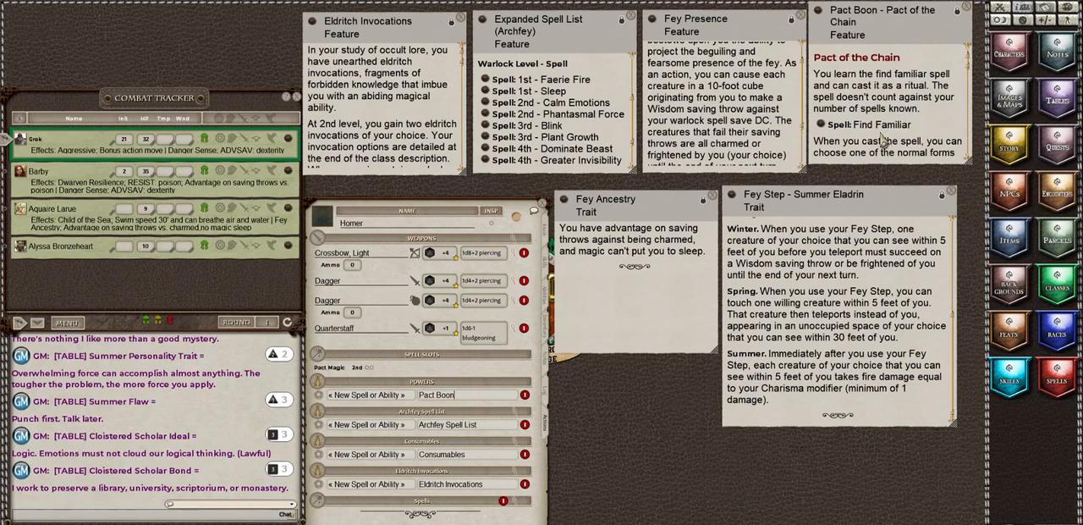
click(386, 398)
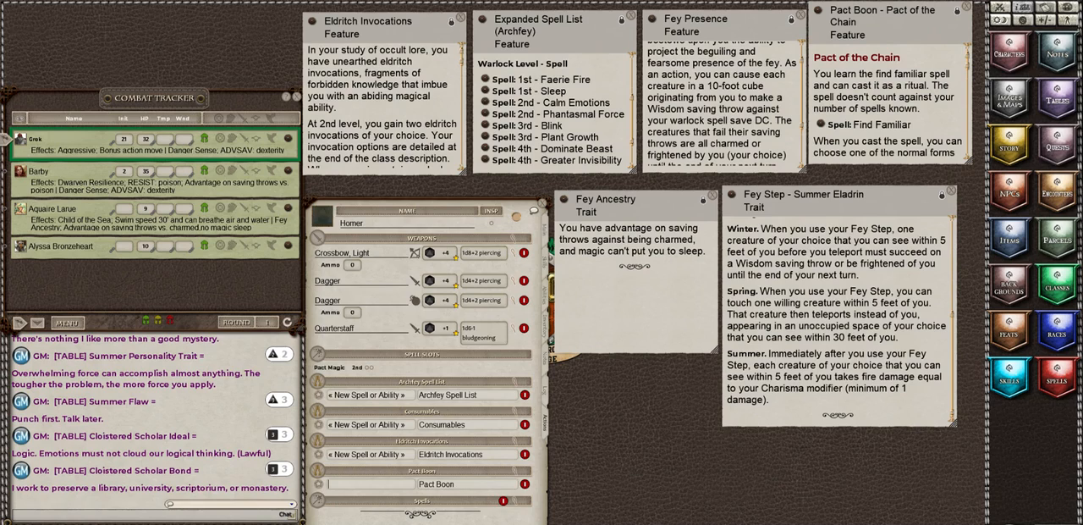
click(511, 523)
click(429, 399)
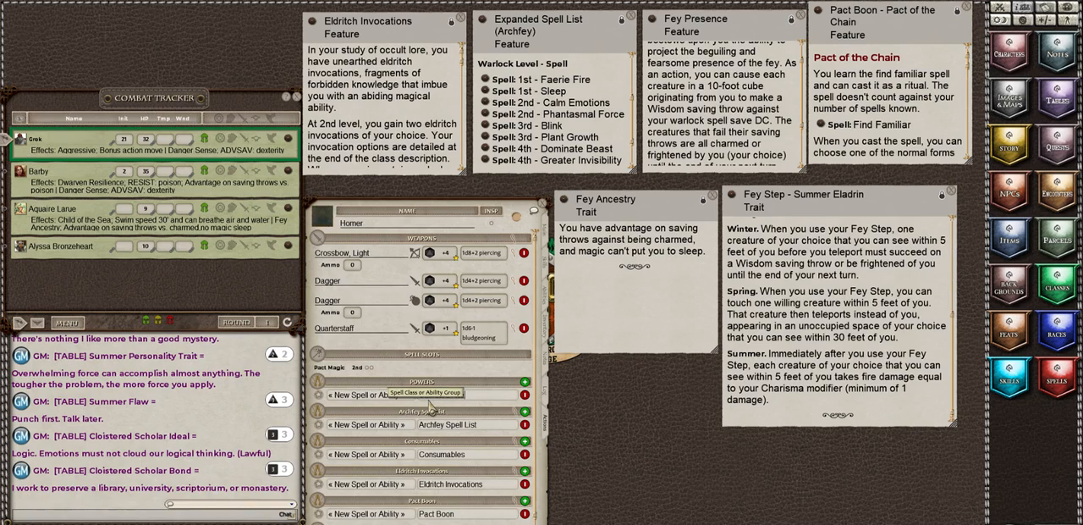
text(ons)
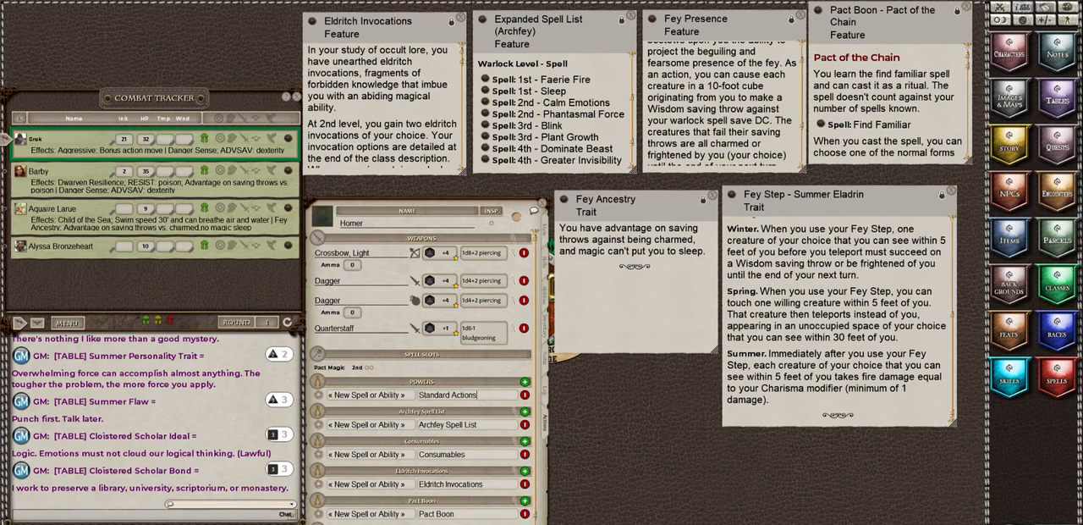
key(Return)
Step: Add another unnamed power entry in a Racial Traits group
click(435, 394)
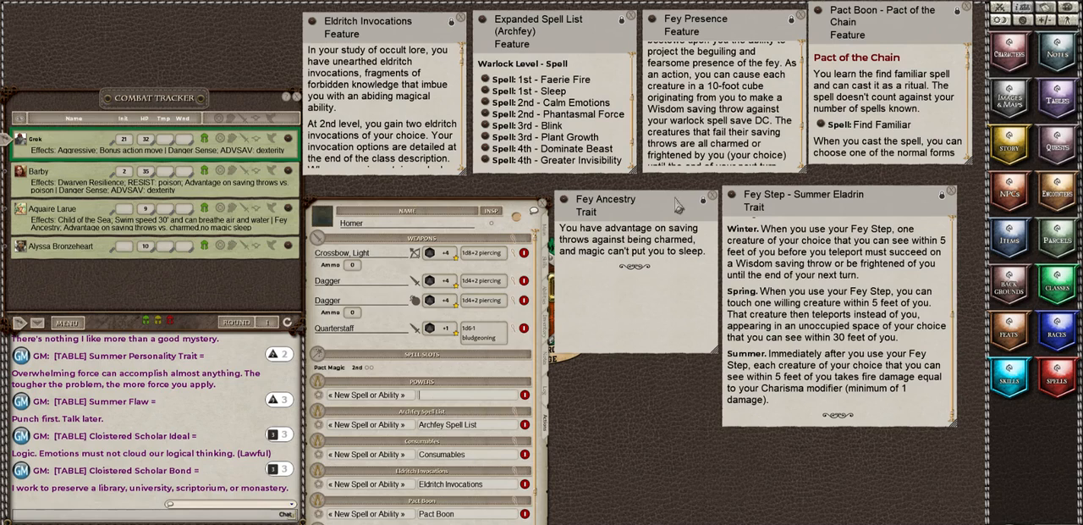
text(Racial Traits)
click(344, 399)
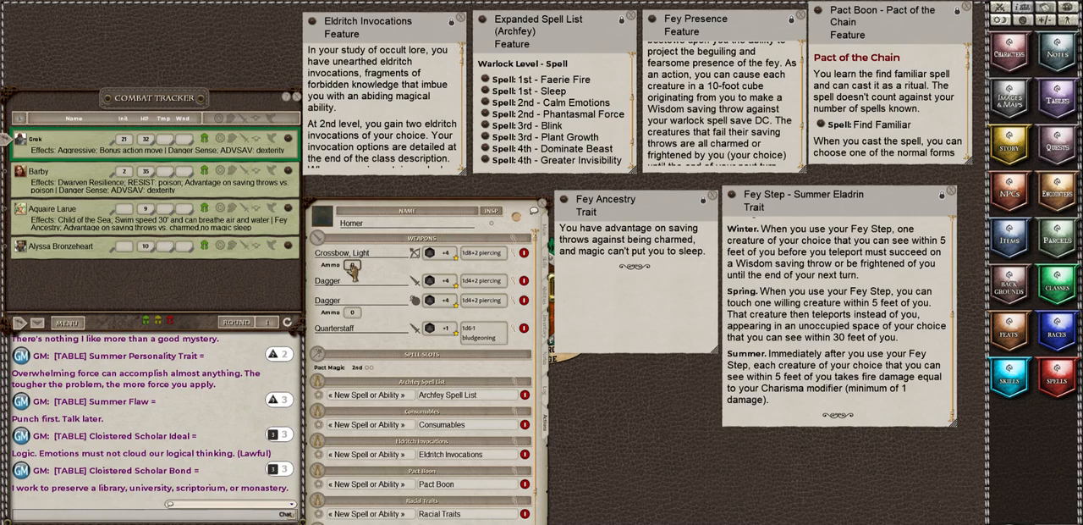
Step: Set the ammo to 20 for the light crossbow and to 2 for the thrown dagger
text(20)
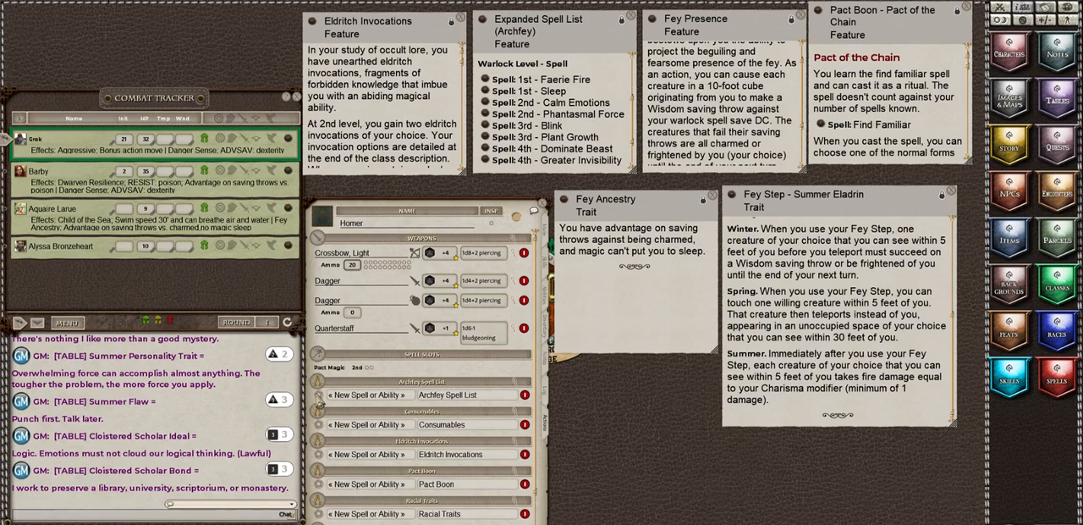
click(352, 313)
text(2)
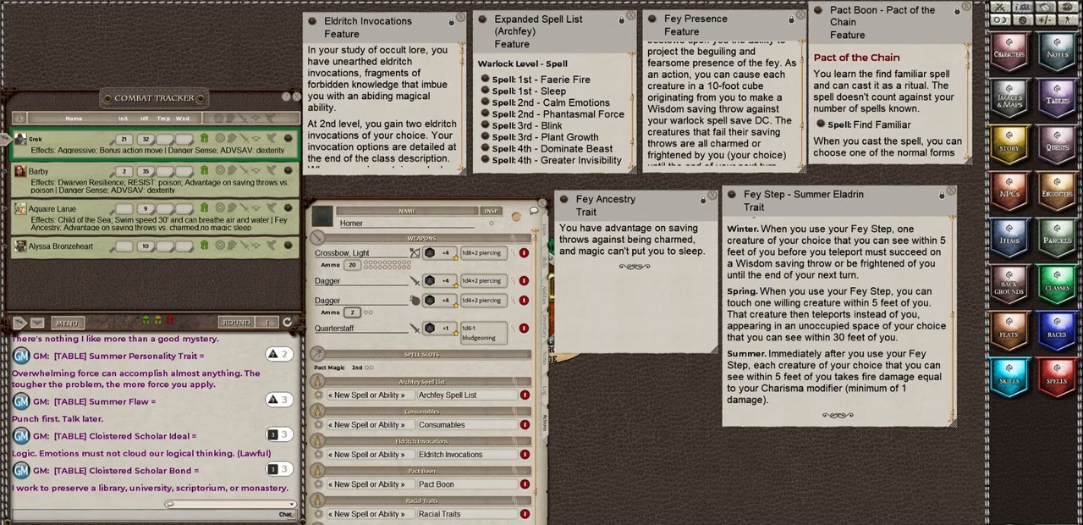
Step: Add a blank weapon entry and open its details alongside those of the existing quarterstaff
click(406, 518)
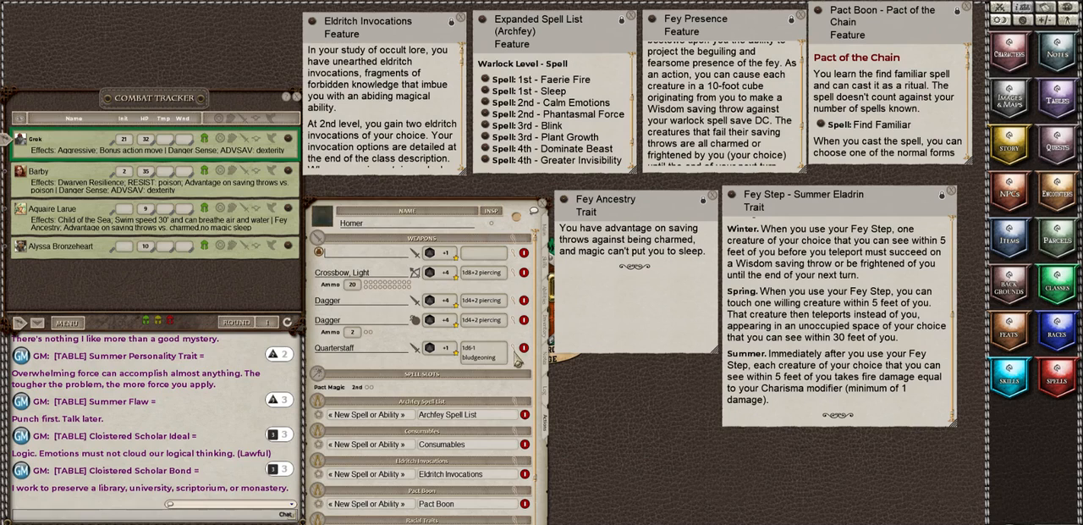
click(525, 521)
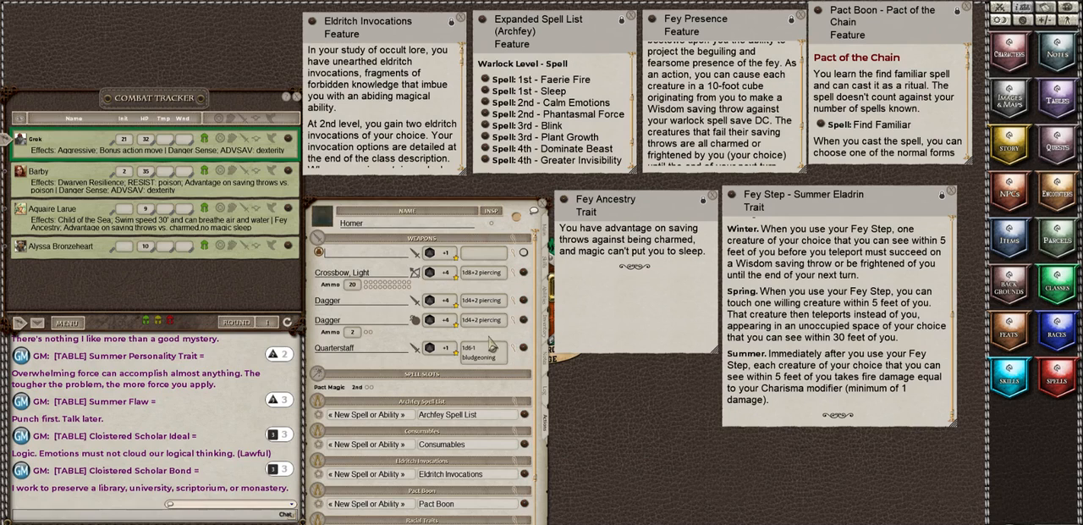
click(517, 356)
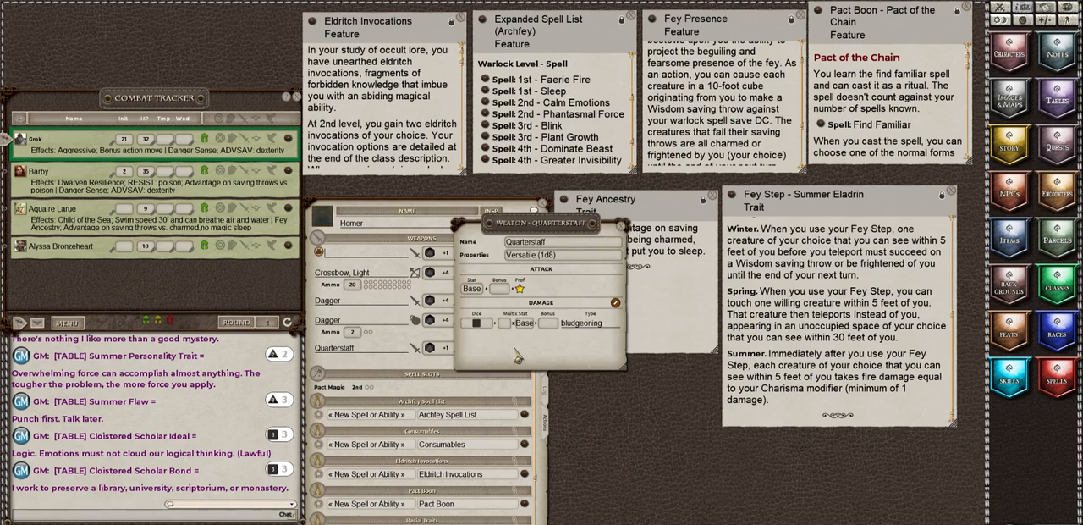
drag(527, 271, 598, 345)
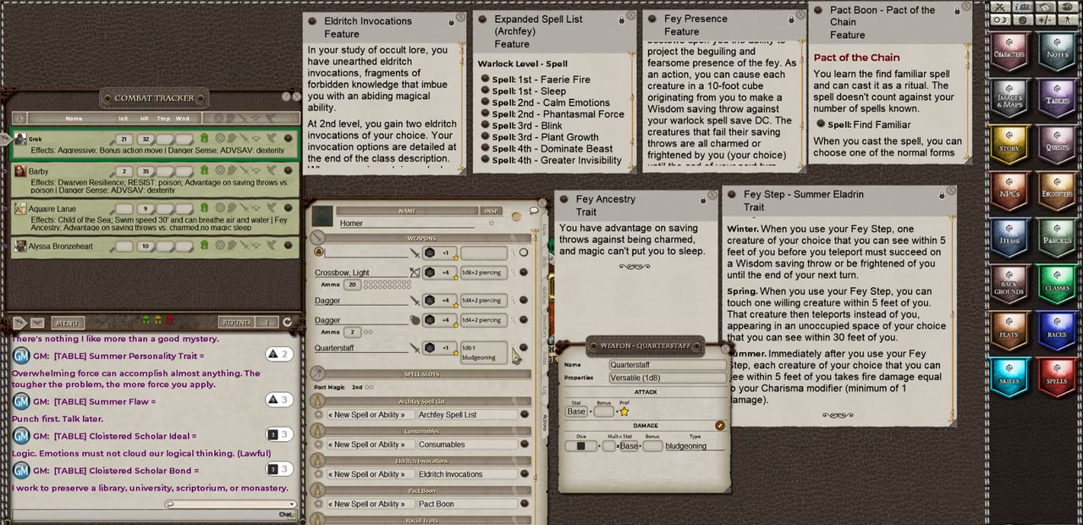
click(513, 253)
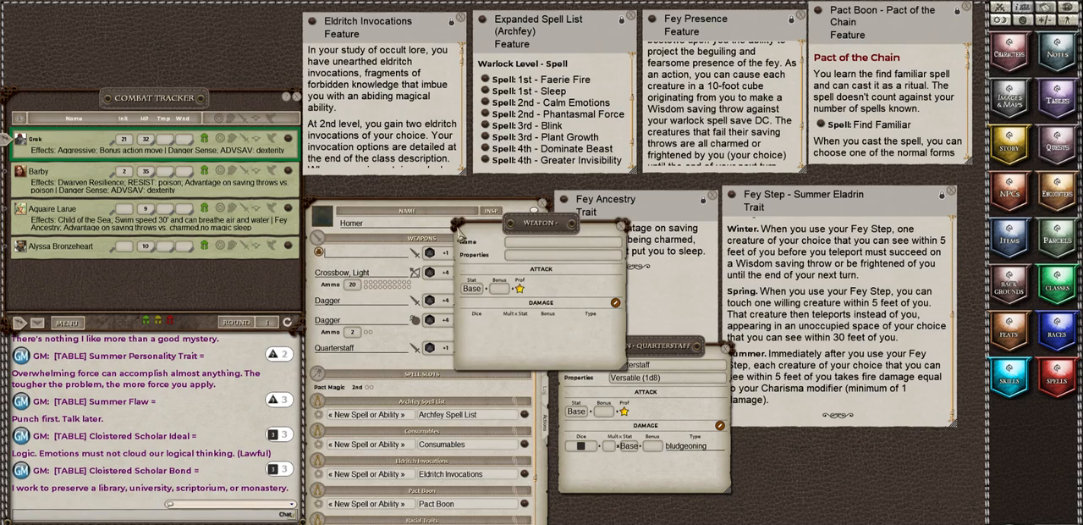
drag(463, 235, 566, 191)
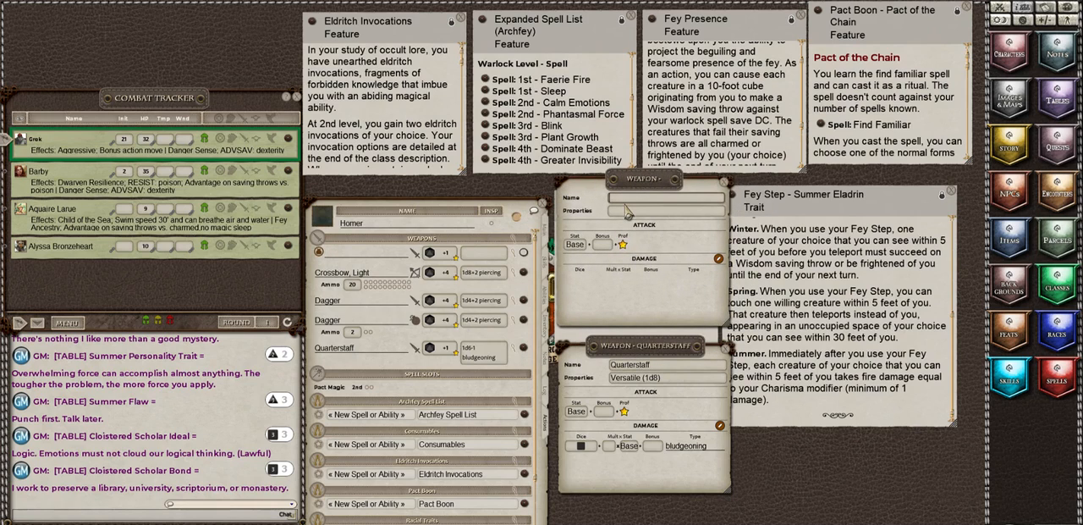
Step: Name the new weapon Quarterstaff (Two Handed)
text(Qua)
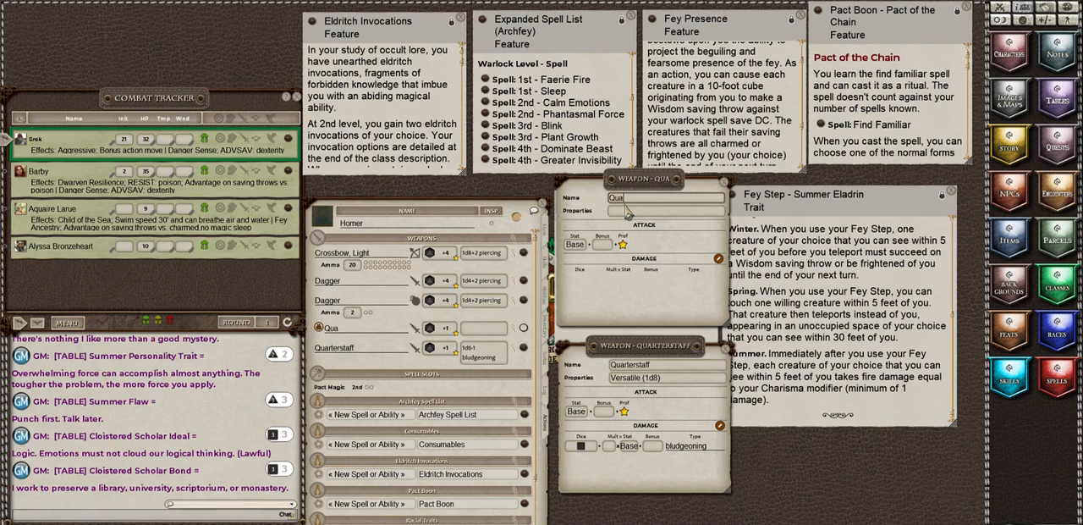
text(rterstaff)
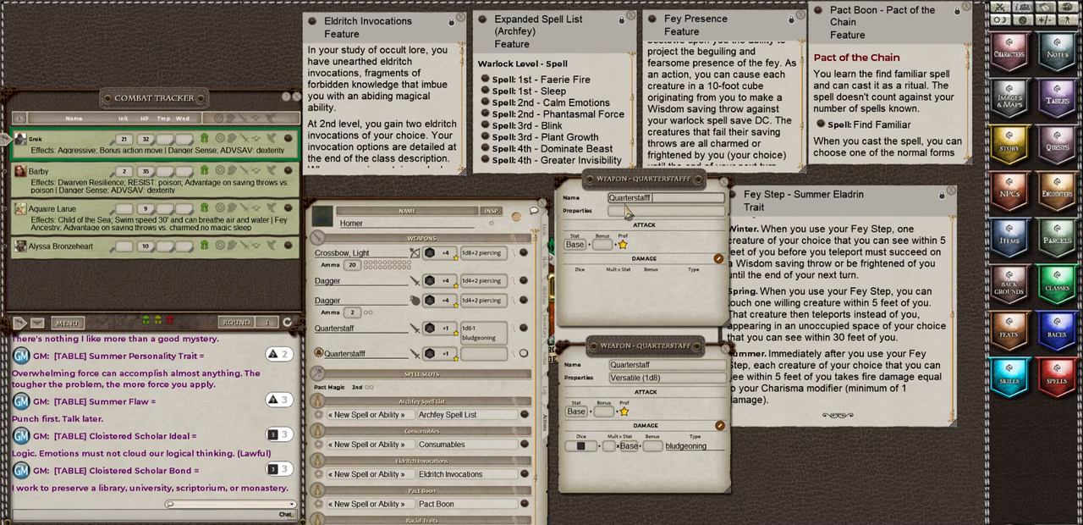
key(BackSpace)
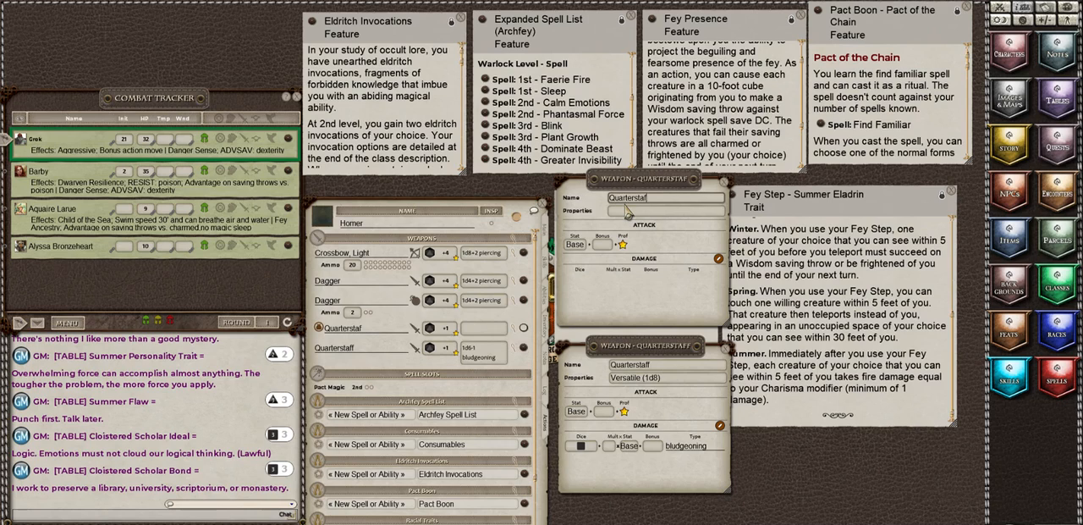
text(f ()
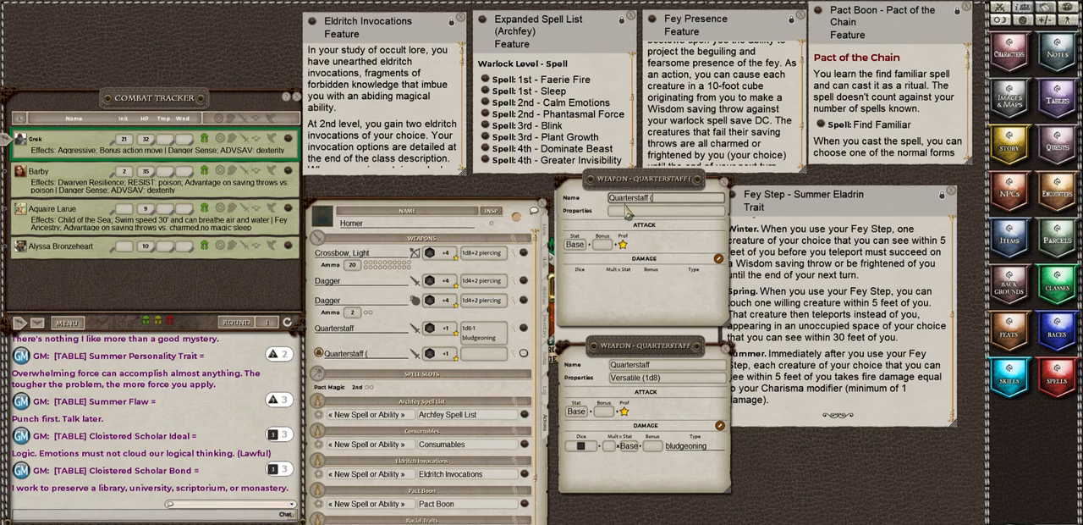
text(Two Ha)
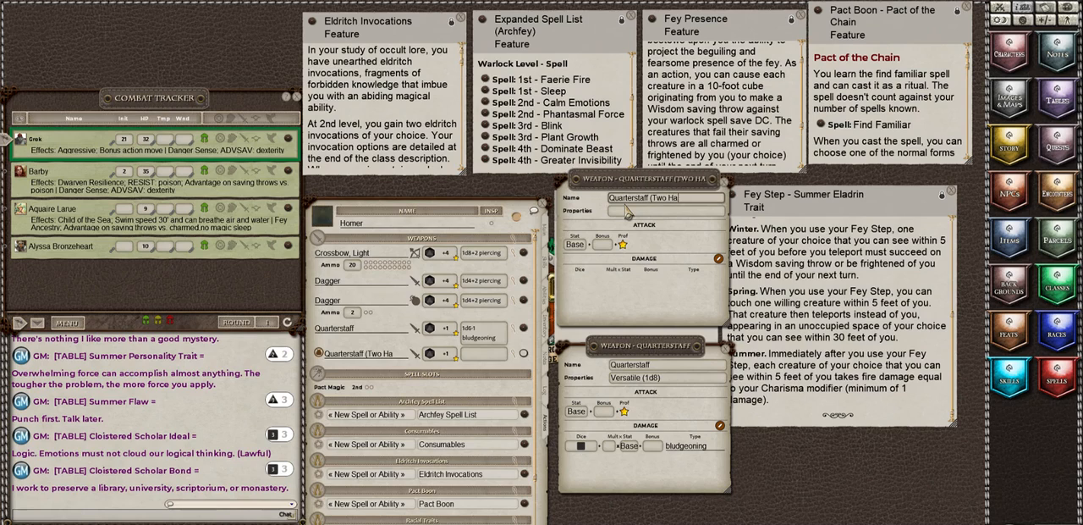
text(nded))
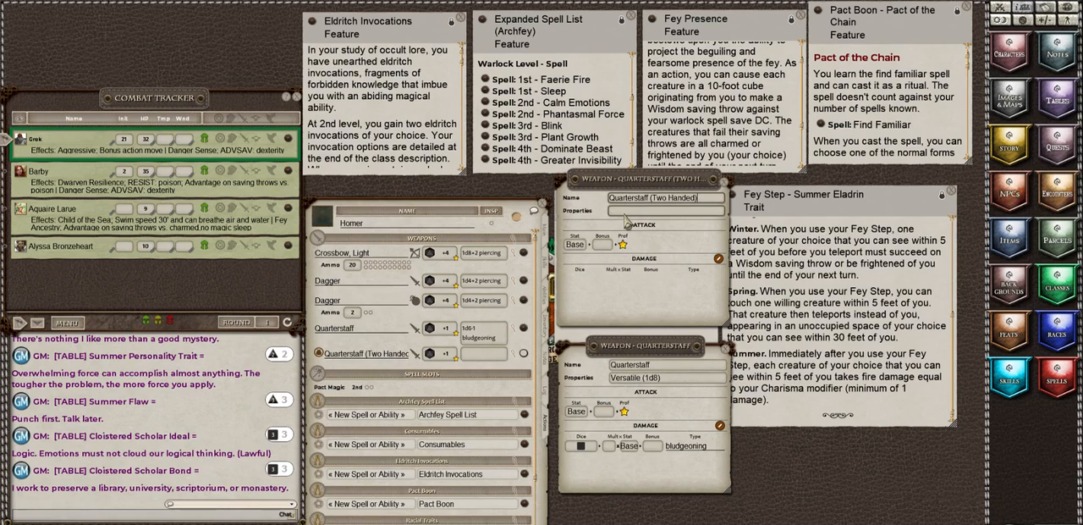
Step: Copy the Versatile (1d8) property from the original quarterstaff into the new weapon's properties
click(682, 377)
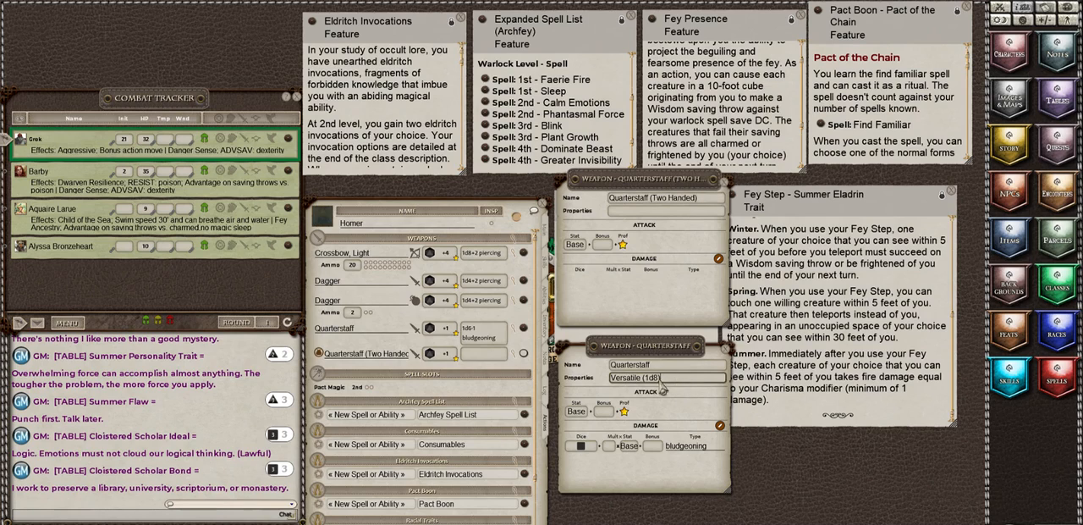
drag(554, 391, 579, 381)
key(ctrl+c)
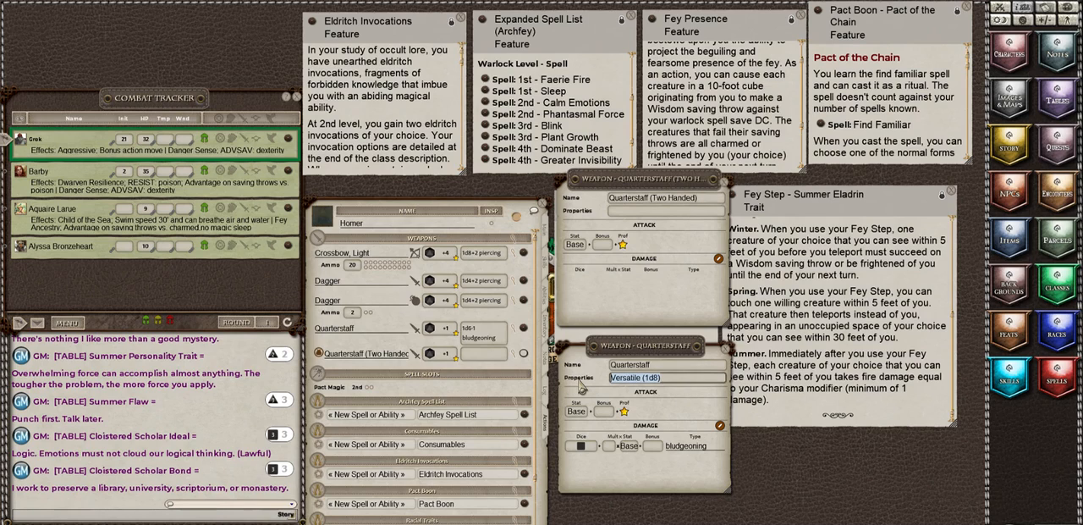
click(629, 212)
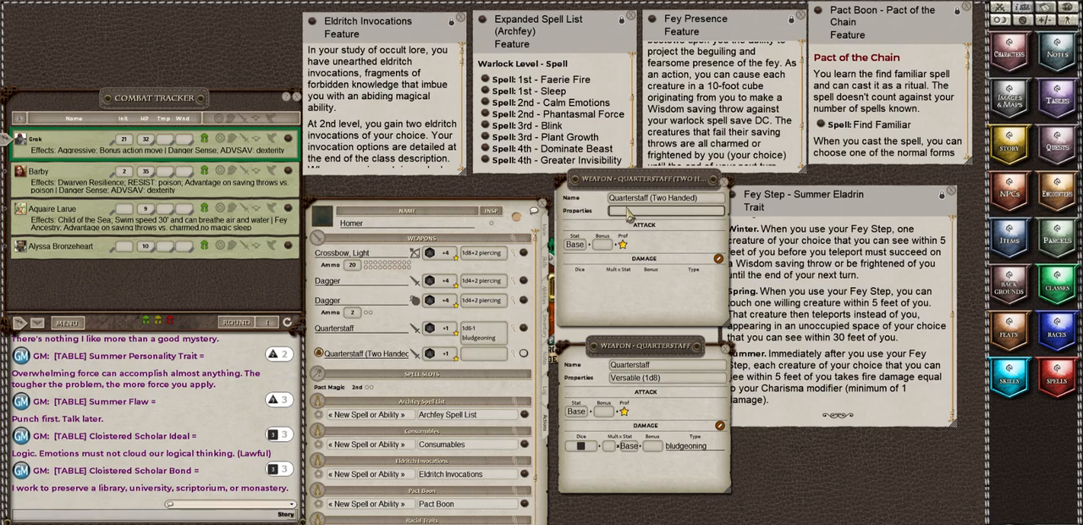
key(ctrl+v)
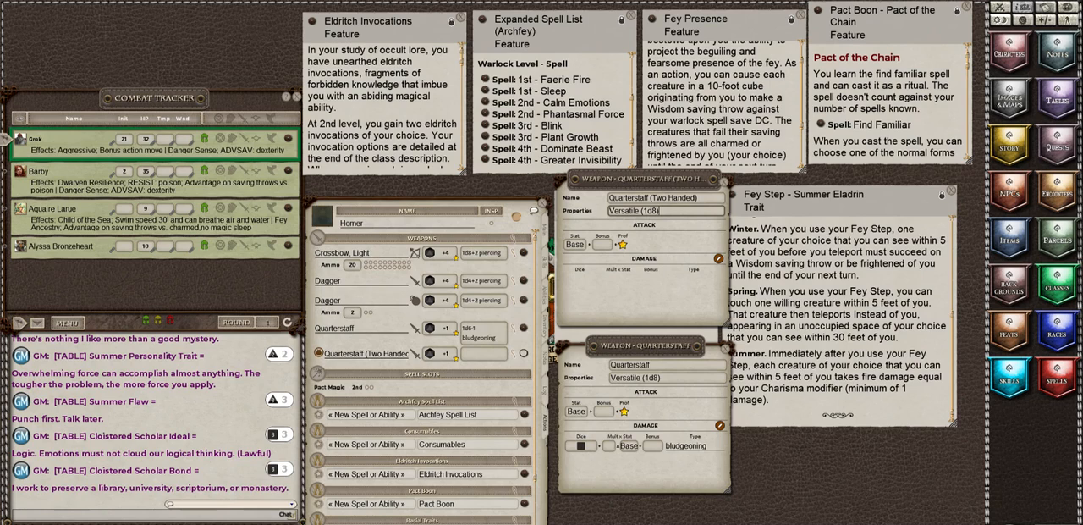
Step: Add a damage entry of 1d8 with the type bludgeoning to the two-handed quarterstaff
drag(152, 523, 590, 295)
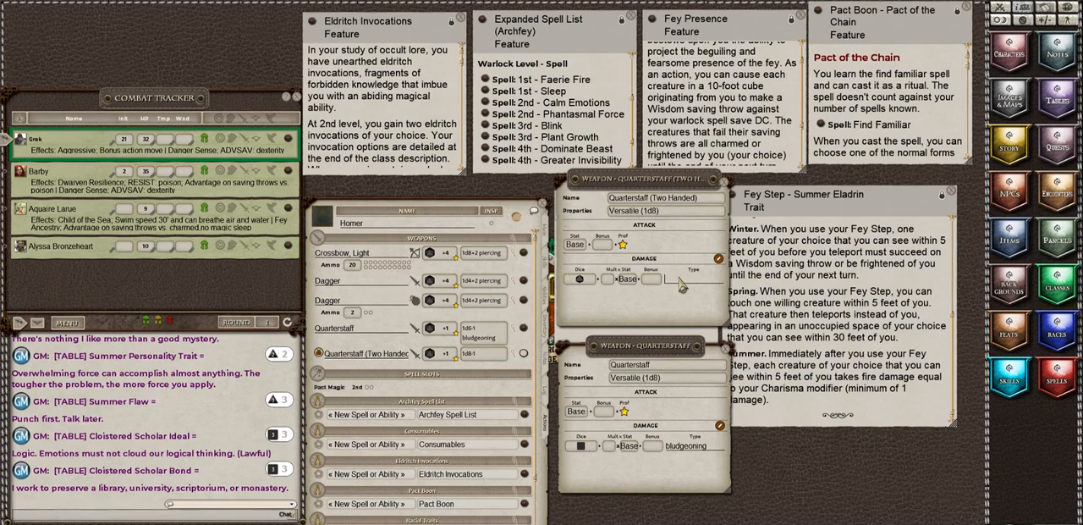
text(bludgeonni)
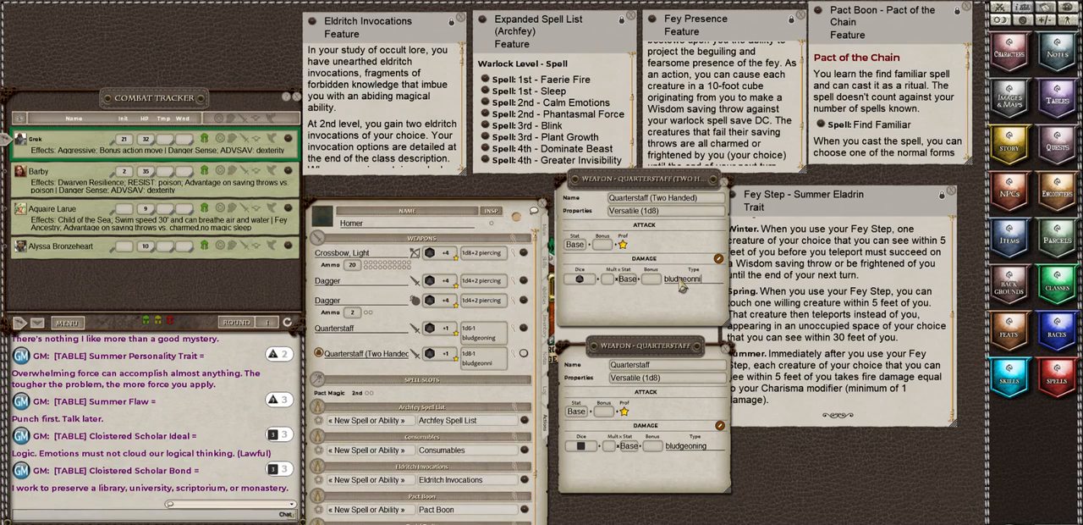
text(g)
key(BackSpace)
key(BackSpace)
key(BackSpace)
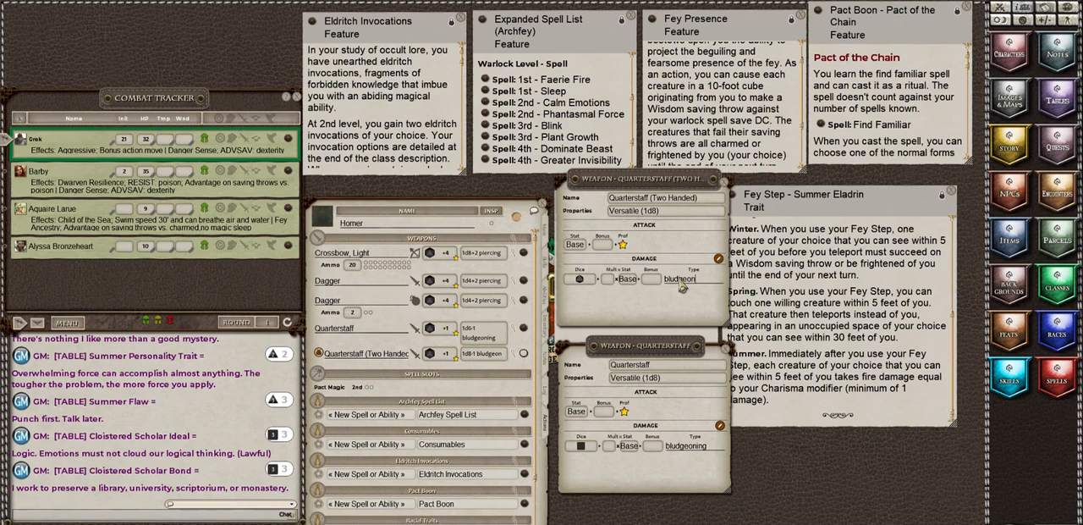
text(ing)
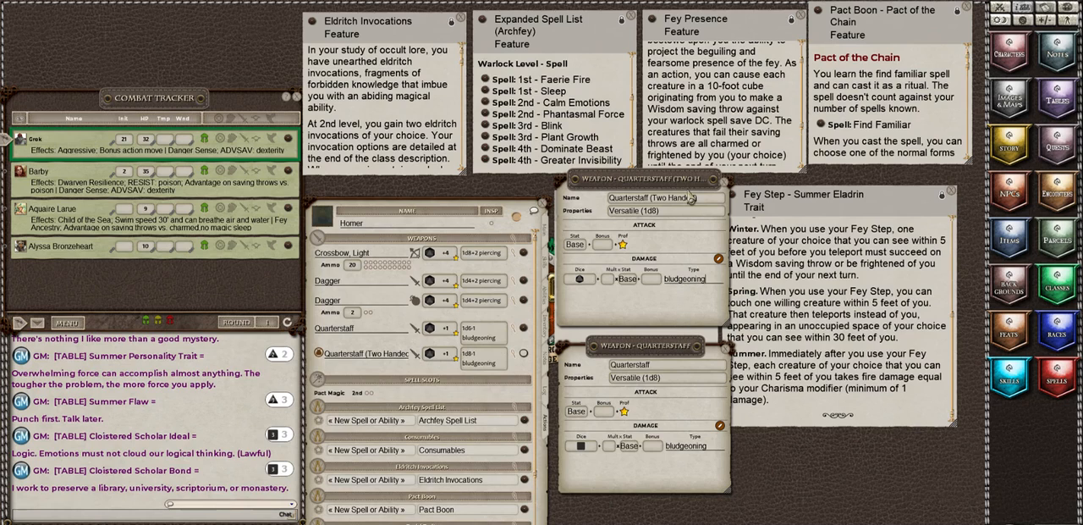
Step: Close both weapon detail windows and mark the Quarterstaff (Two Handed) as equipped
click(726, 191)
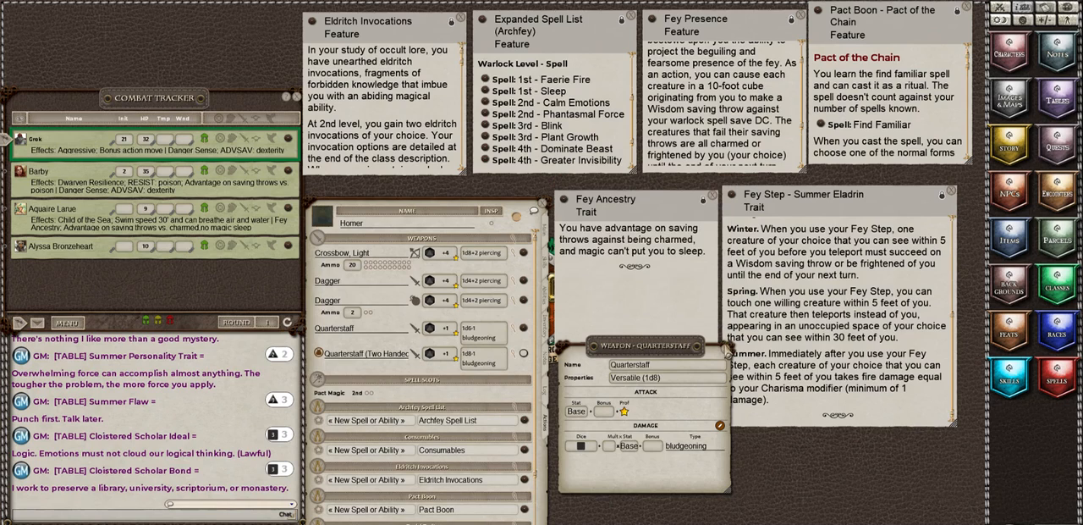
click(725, 347)
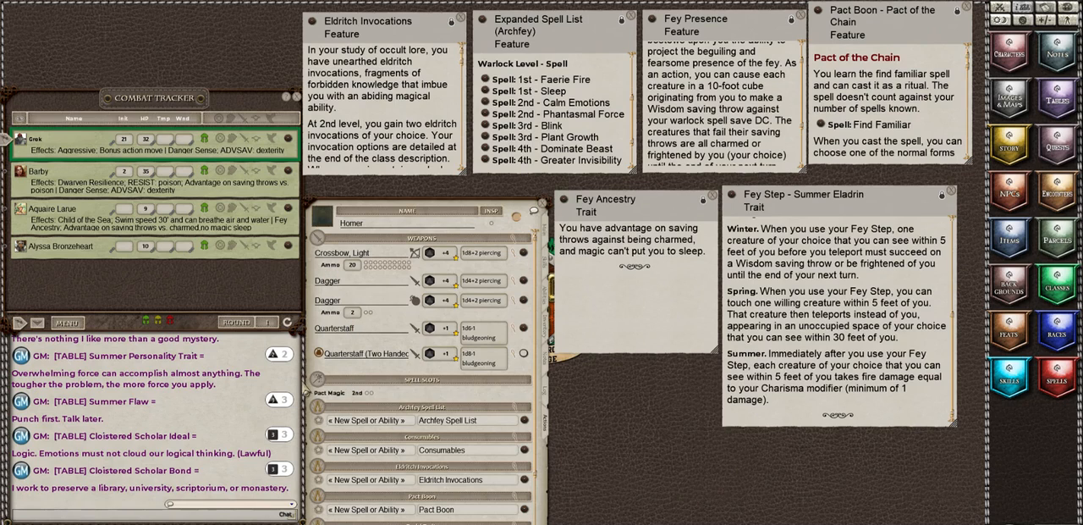
click(323, 359)
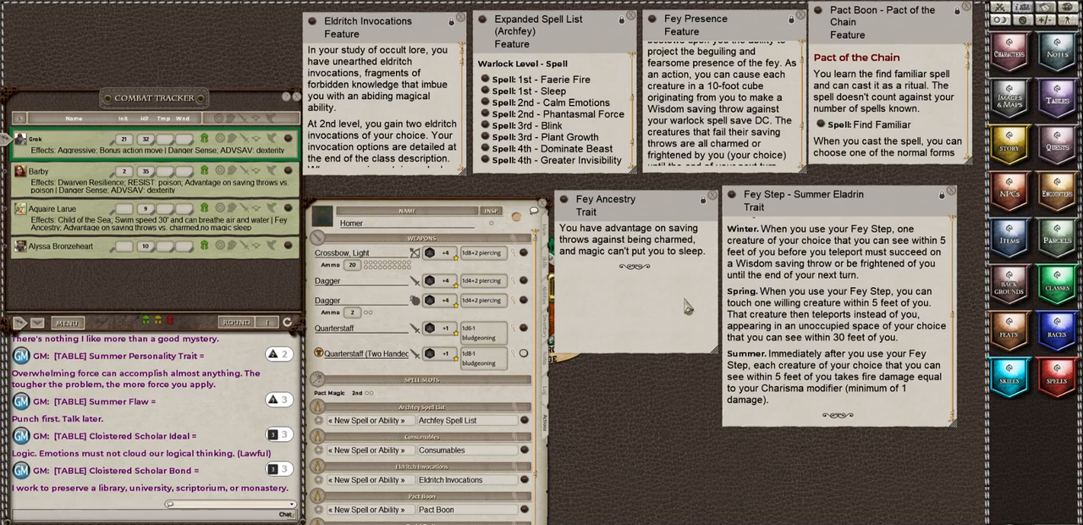
Step: Review the carried and equipped items in Homer's inventory, then return to his actions
click(544, 337)
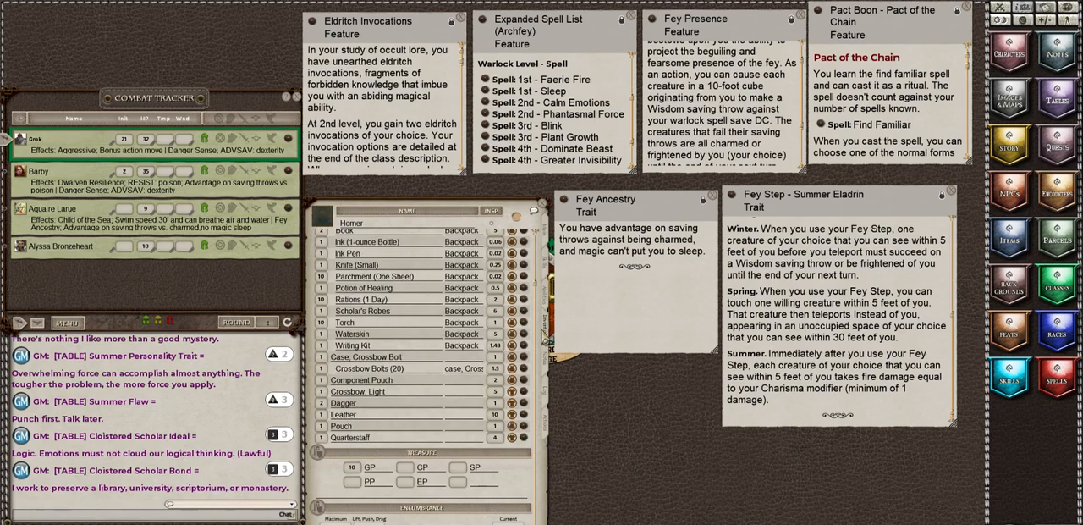
scroll(476, 348, up, 3)
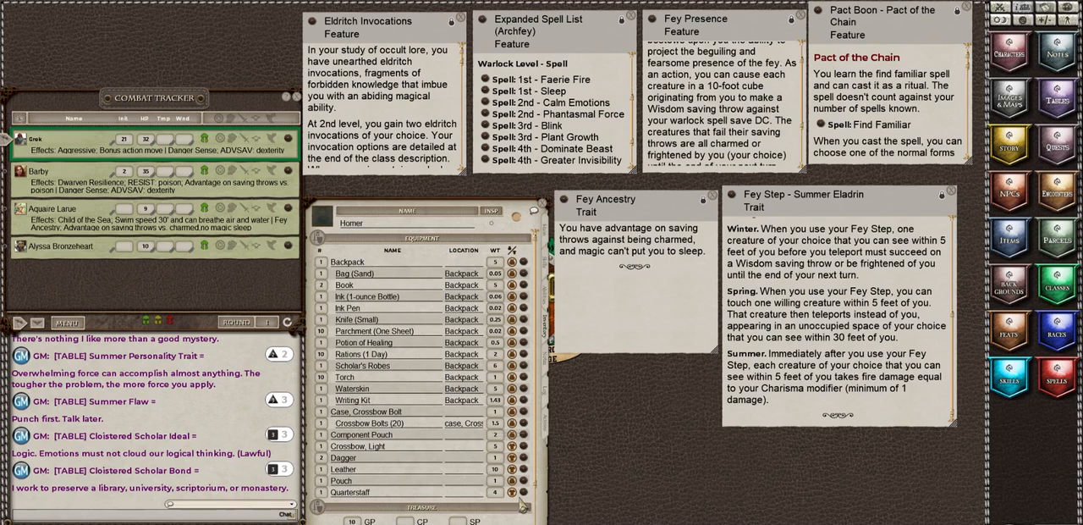
click(546, 432)
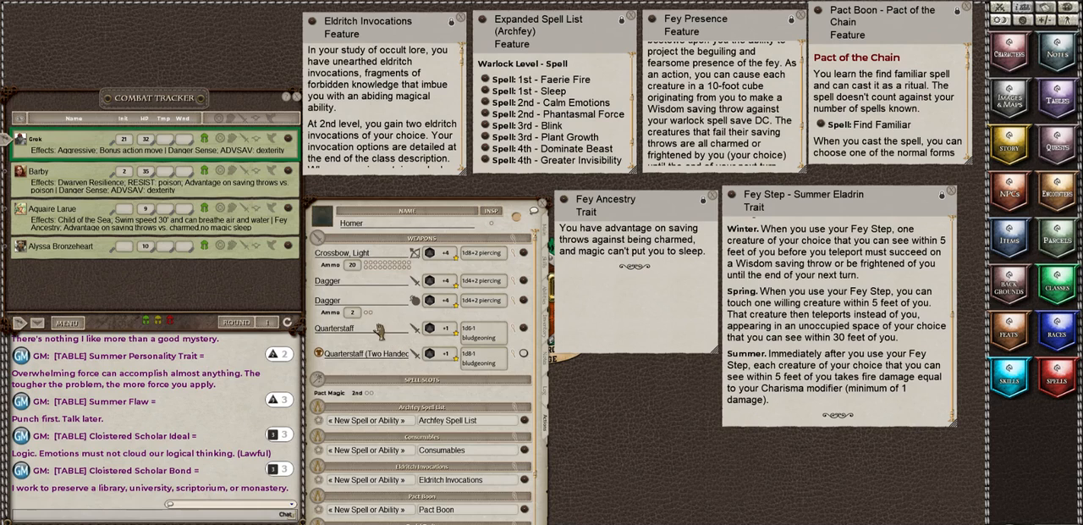
Step: Open the spell library and search for "act" within the 5E Effects Coding - Class Features group
scroll(387, 326, down, 1)
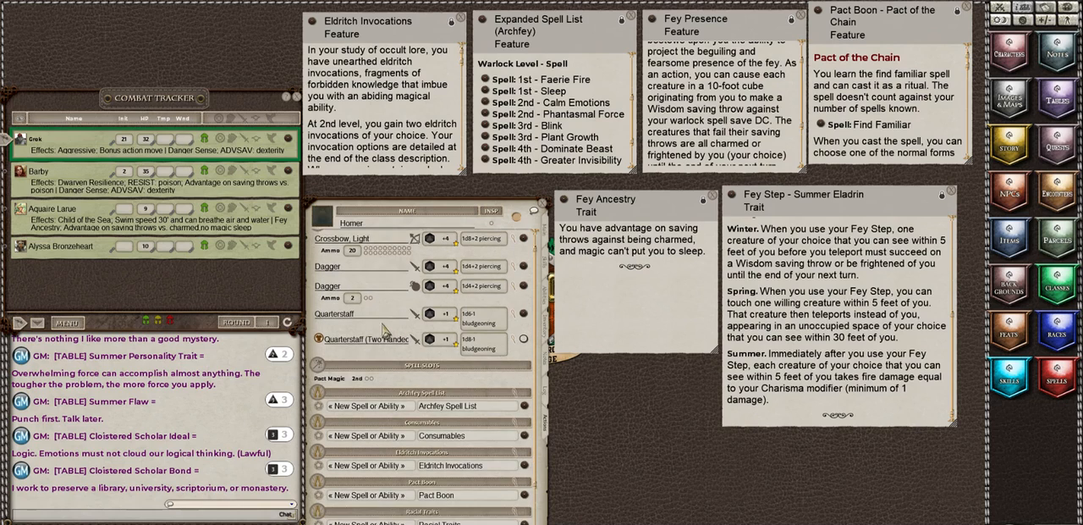
scroll(379, 335, down, 1)
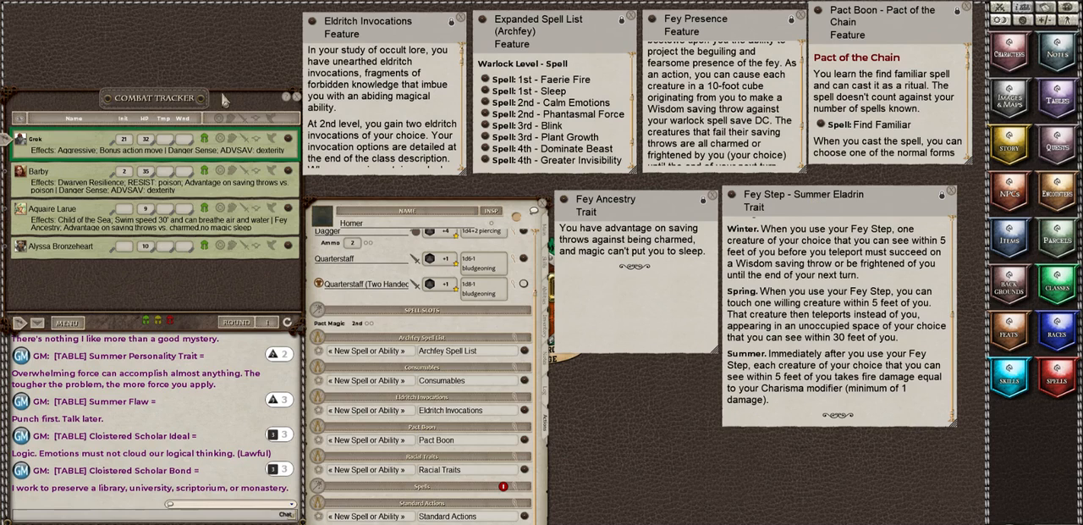
click(1058, 377)
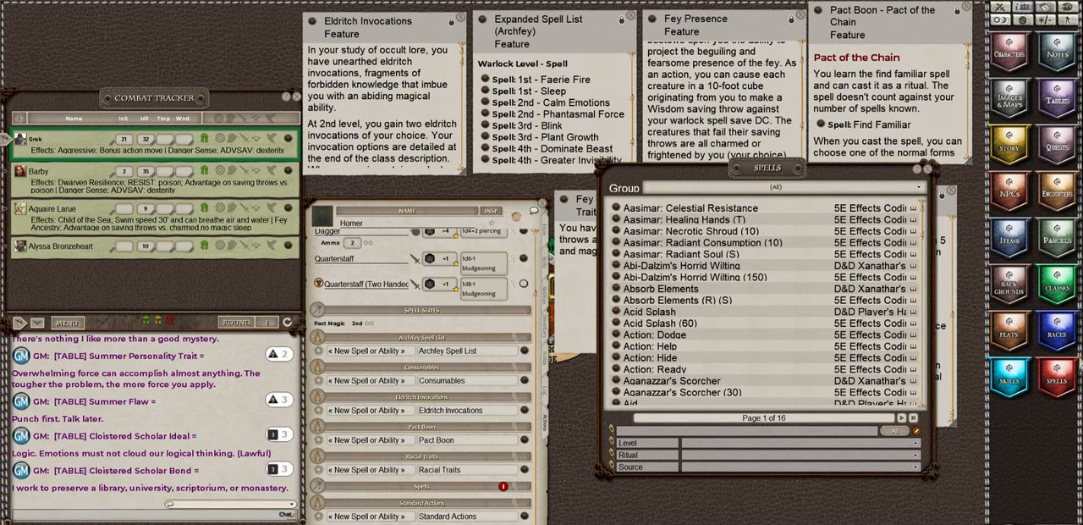
click(784, 188)
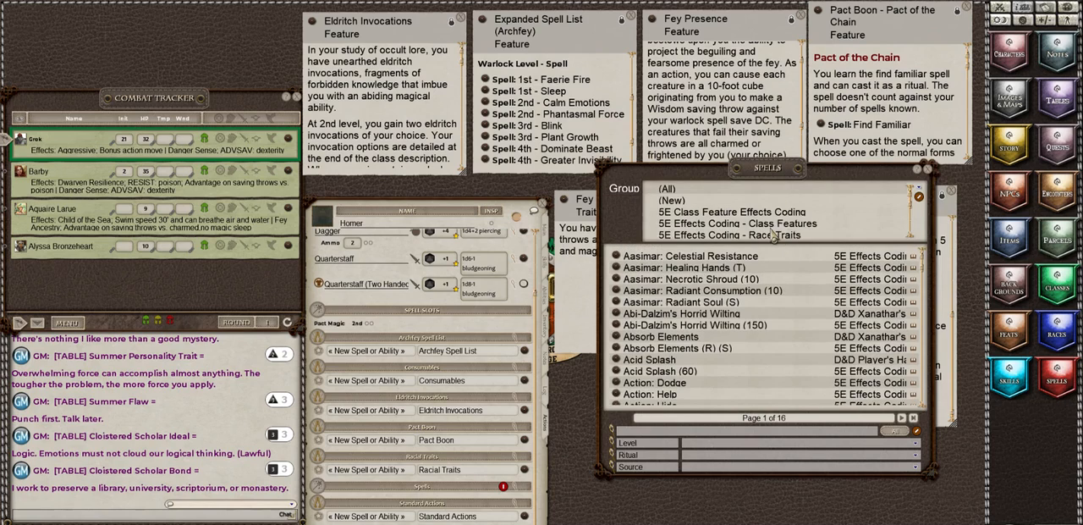
scroll(771, 237, down, 1)
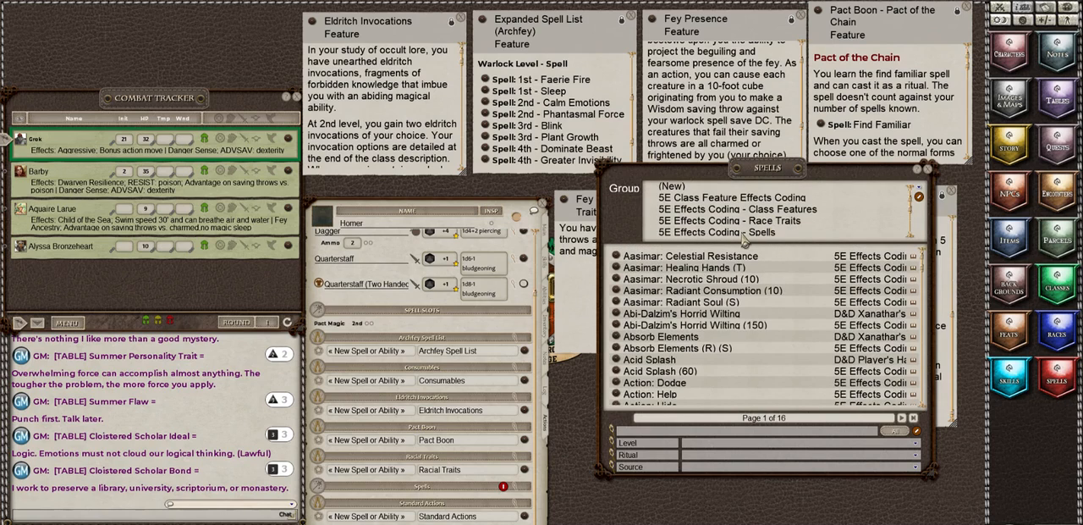
click(743, 233)
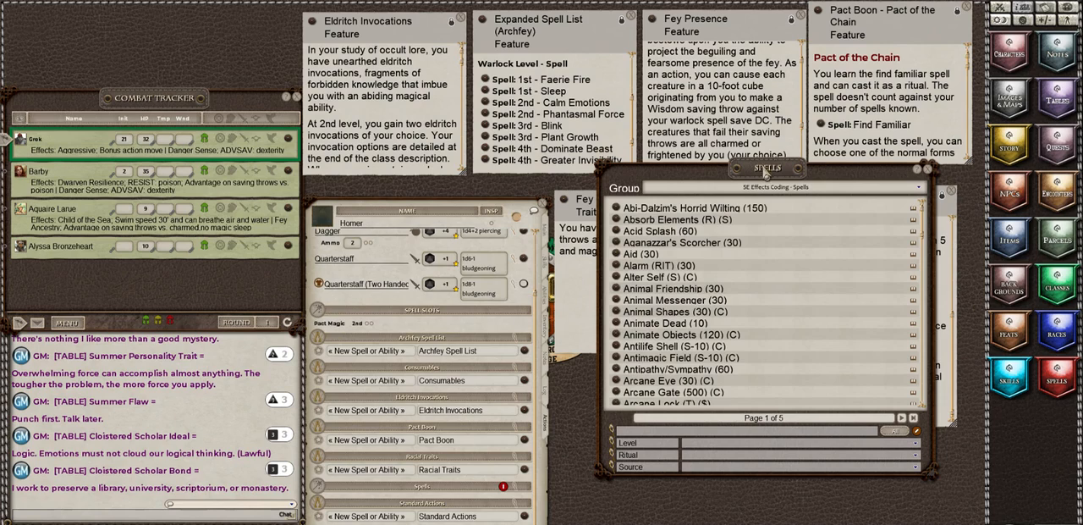
click(662, 432)
text(act)
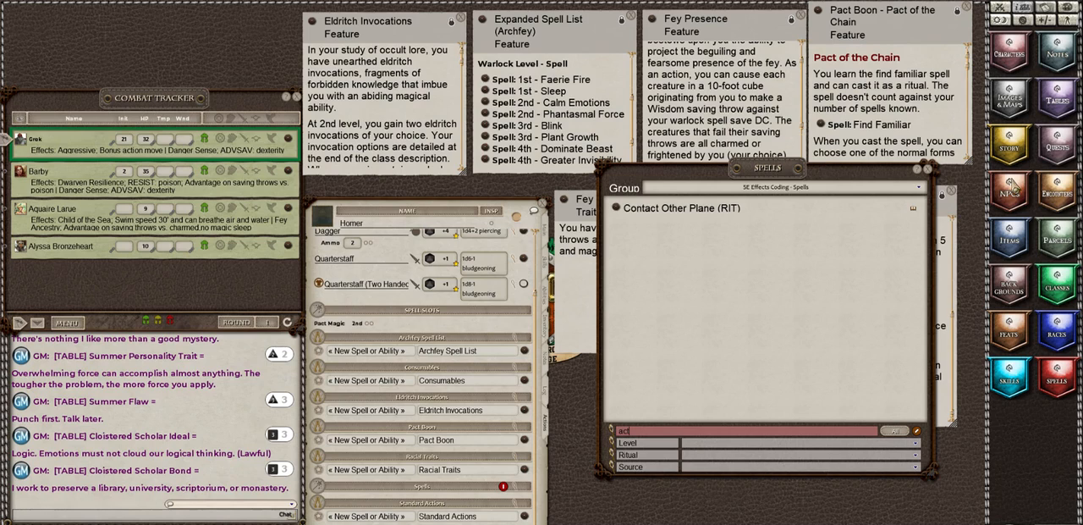
click(797, 188)
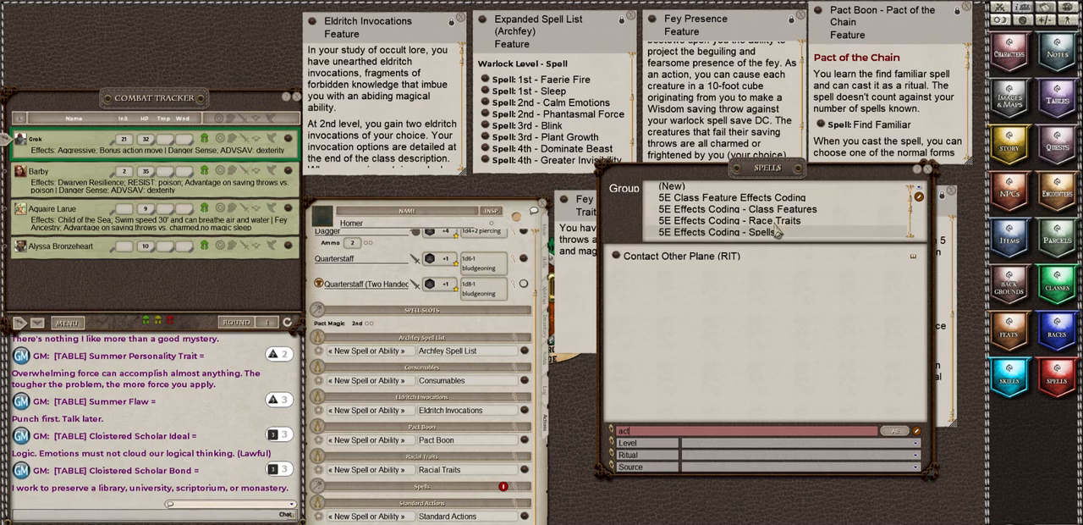
click(764, 210)
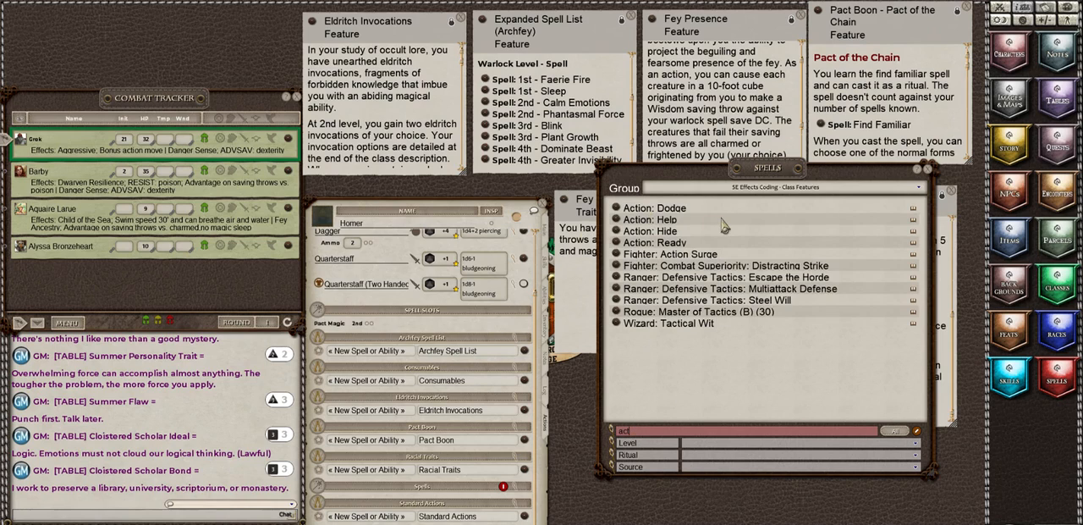
Step: Add Dodge, Help, Hide and Ready to Homer's Standard Actions group and delete its blank placeholder entry
click(366, 518)
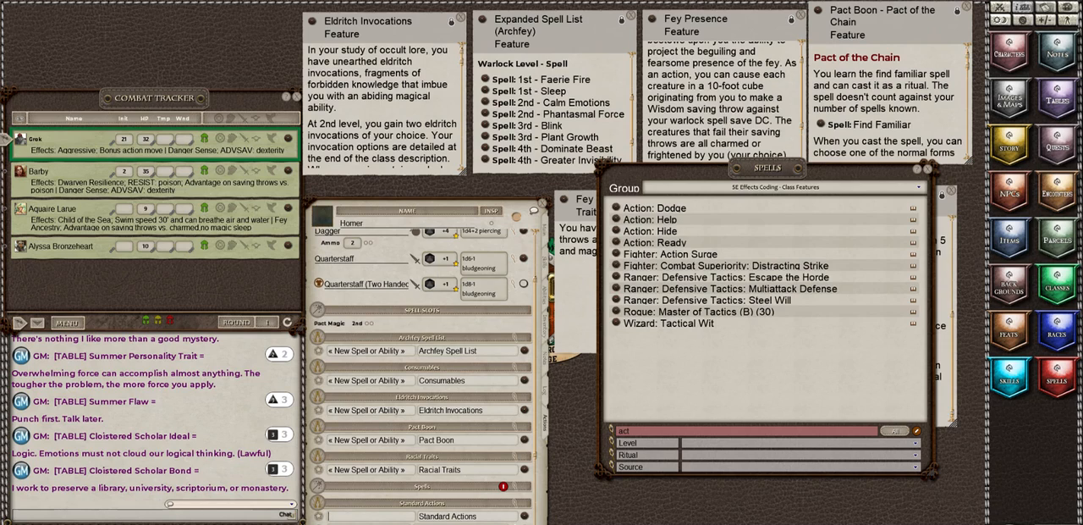
click(525, 523)
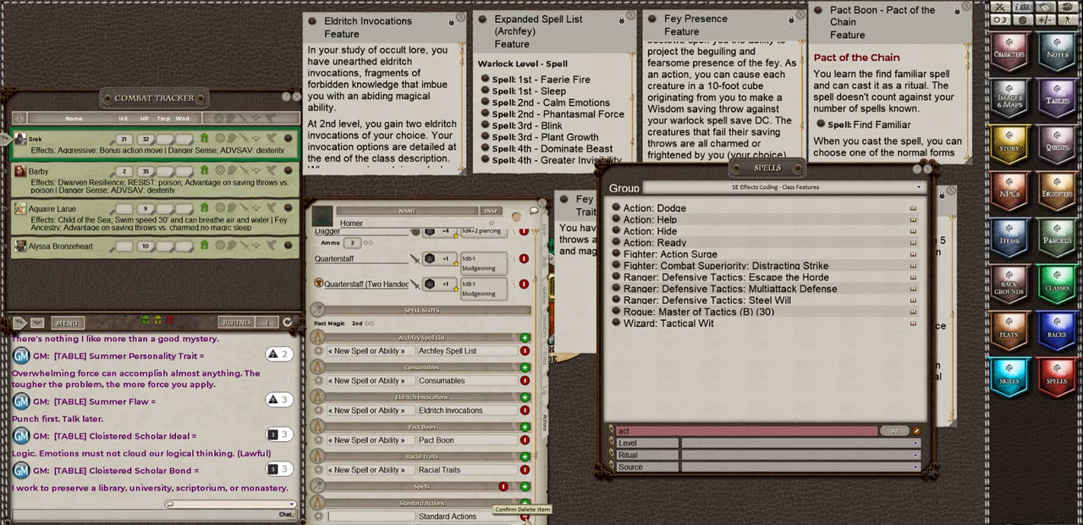
click(526, 517)
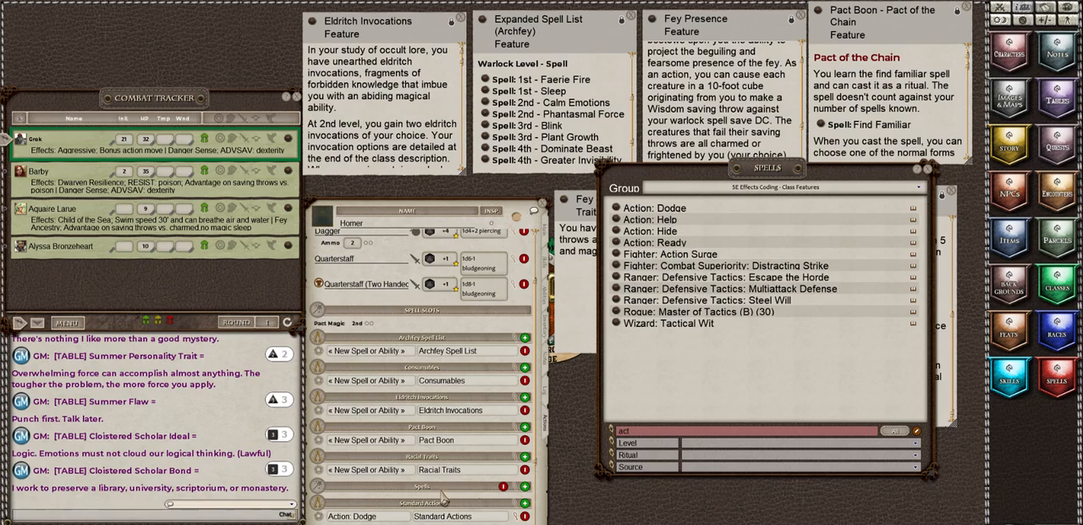
click(524, 524)
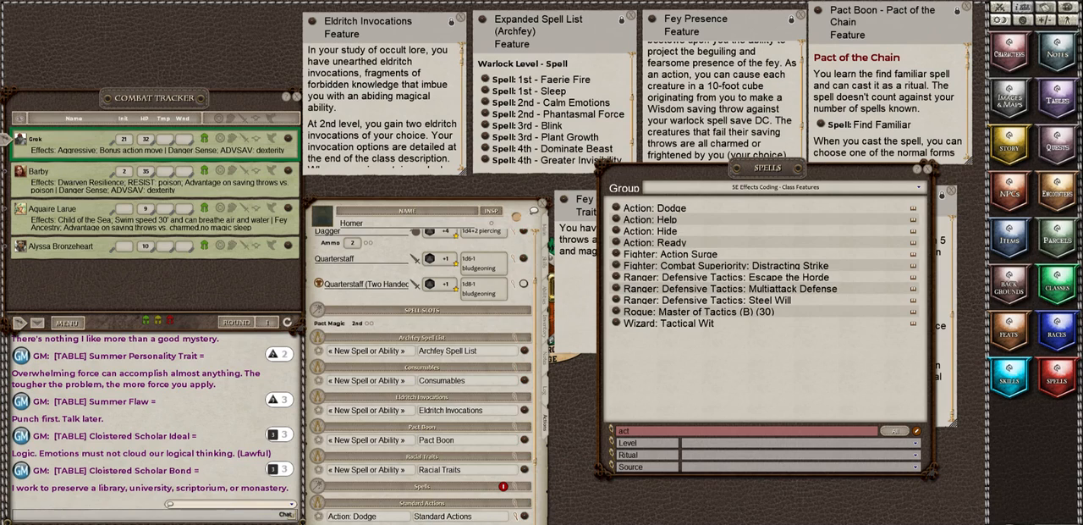
Step: Collapse the effect details of the Help, Hide and Ready actions in the Standard Actions group
scroll(501, 466, down, 3)
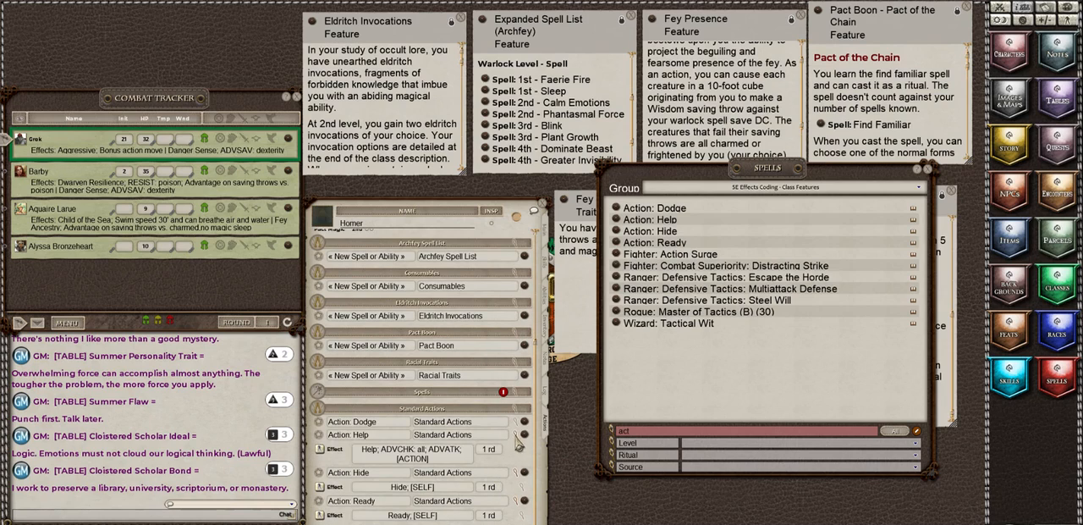
click(516, 436)
click(514, 472)
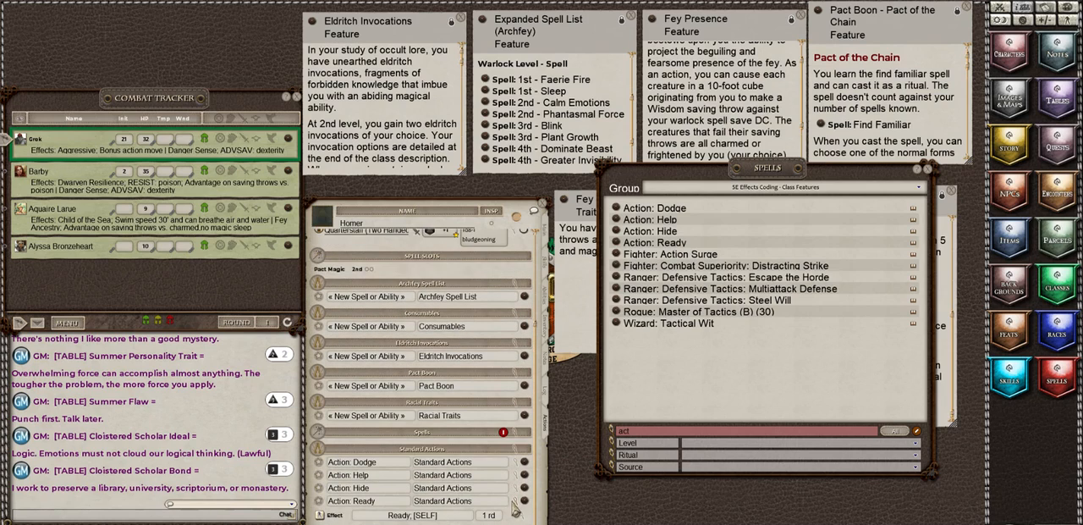
click(515, 501)
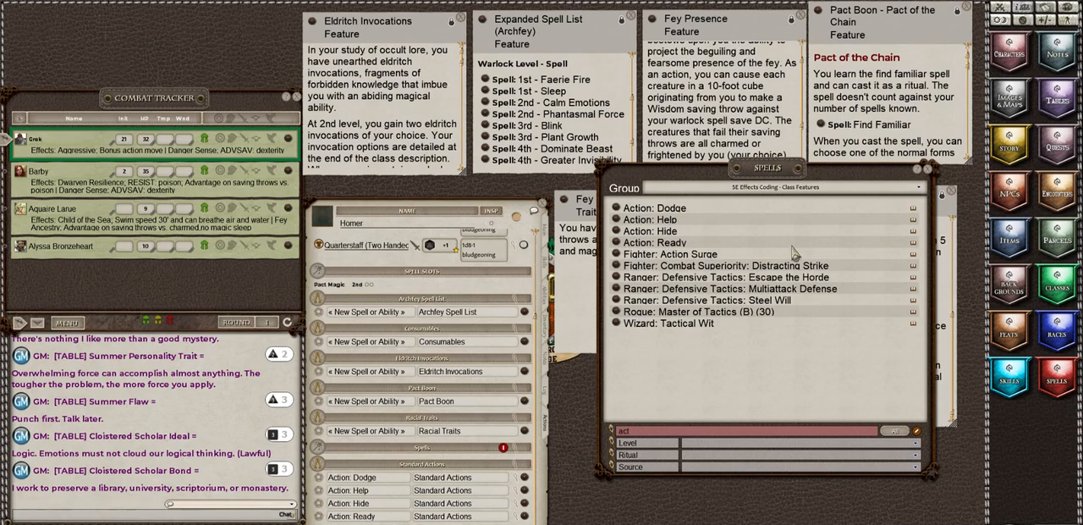
Step: Clear the spell library's name search and filter the class features by the source Warlock
double_click(640, 433)
key(BackSpace)
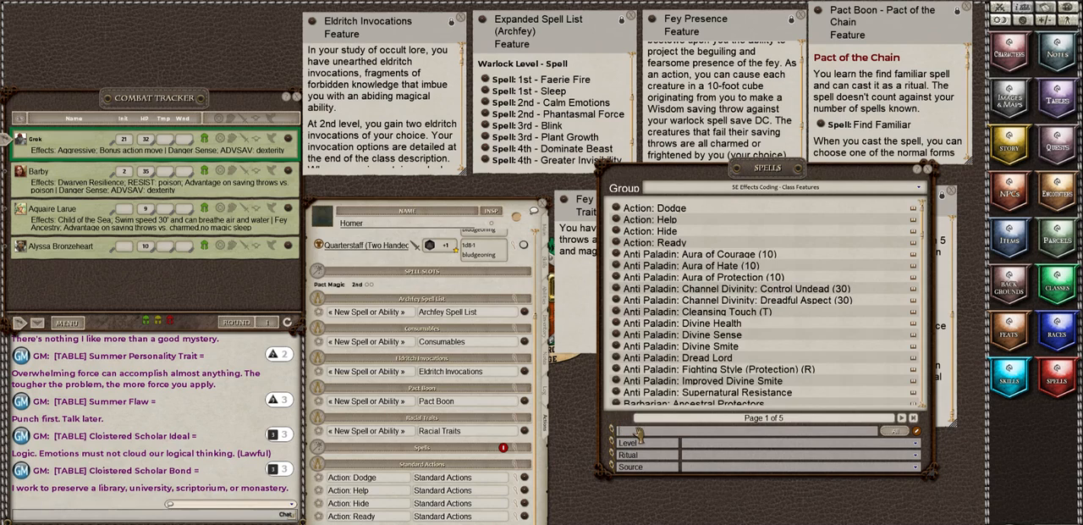
click(710, 470)
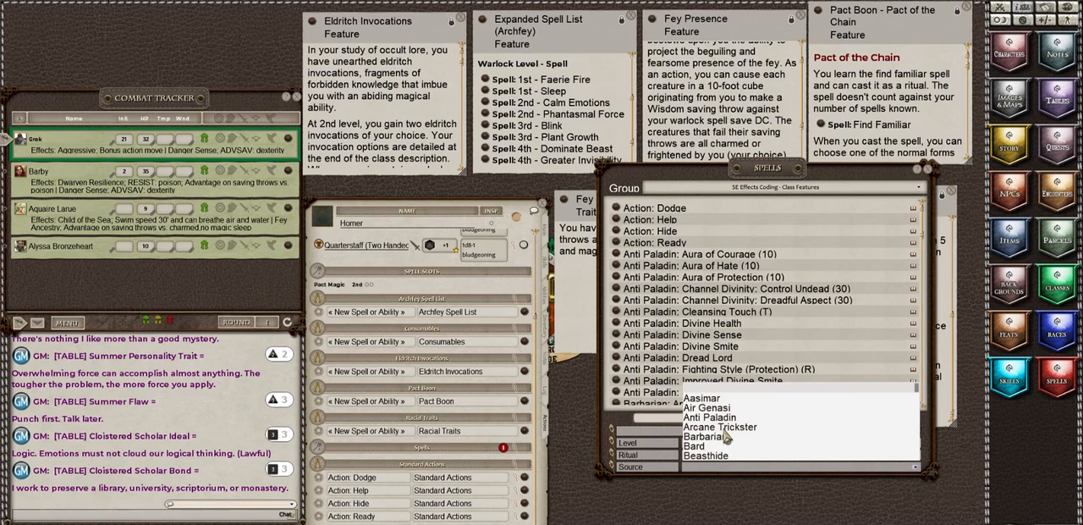
scroll(726, 436, down, 10)
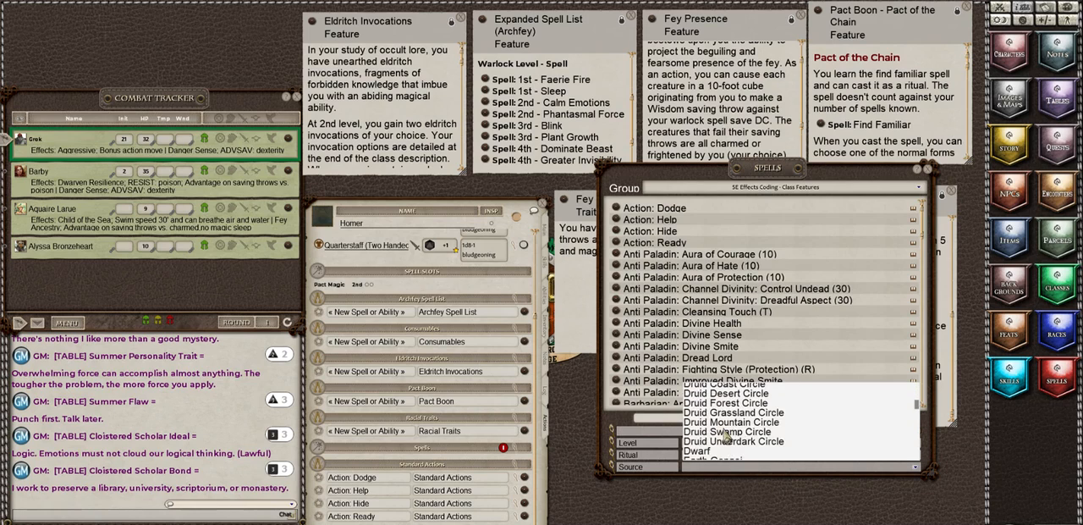
scroll(726, 436, down, 10)
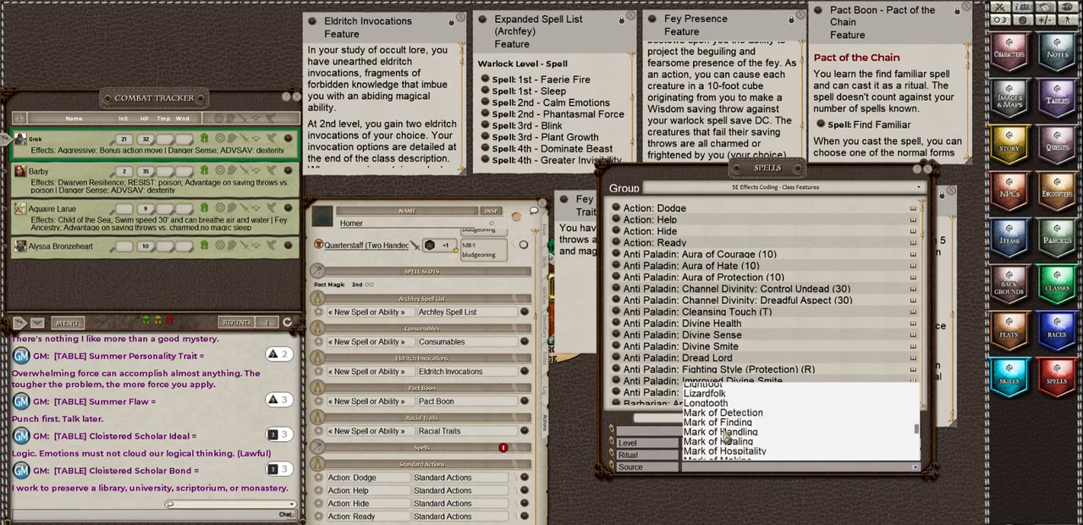
scroll(726, 436, down, 10)
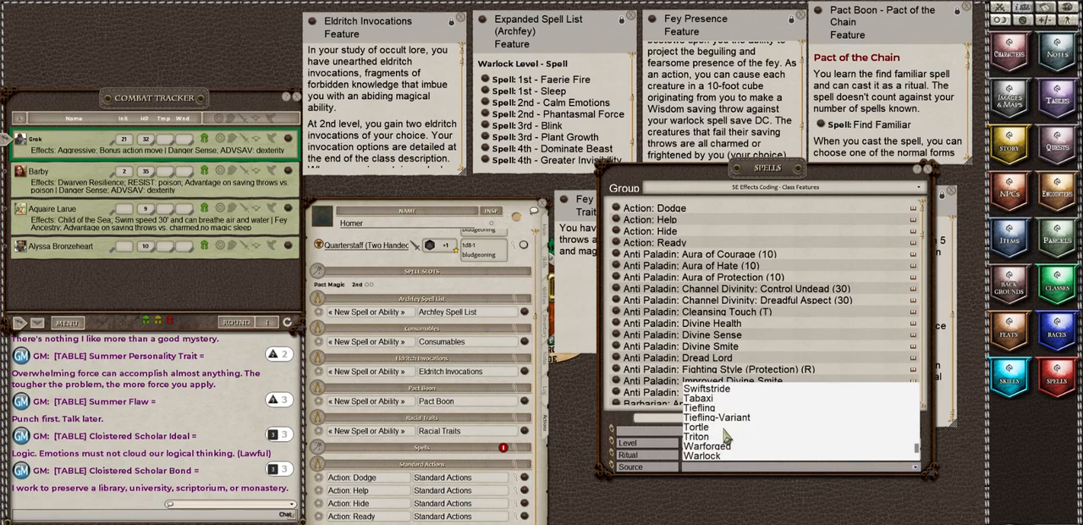
scroll(727, 436, down, 2)
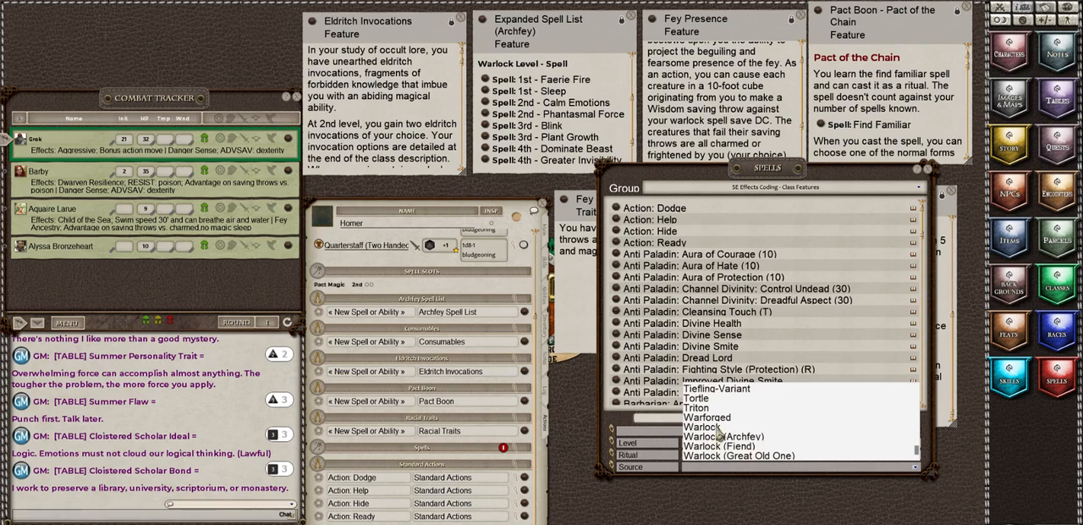
click(719, 433)
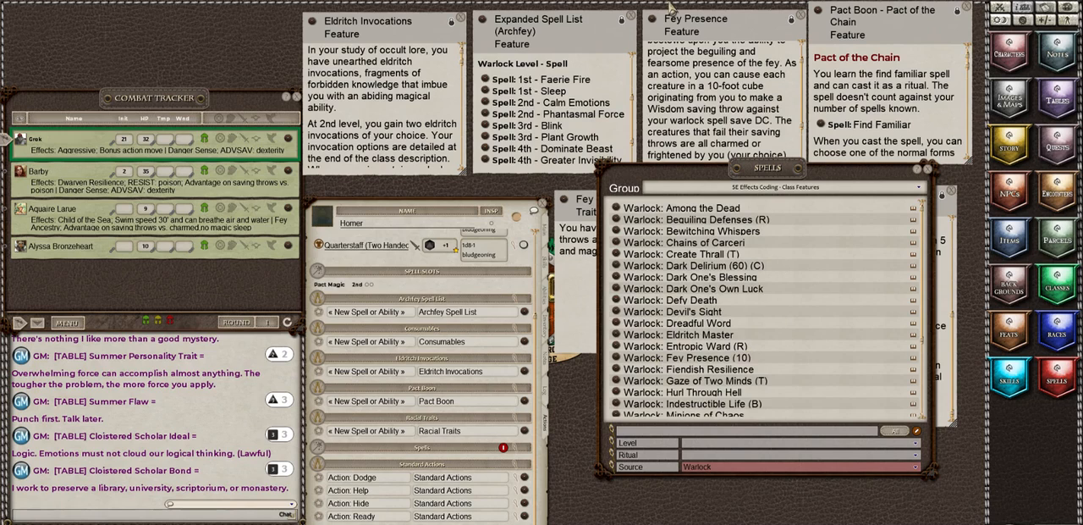
Step: Read the Fey Presence description, change the Pact Boon entry's group to Class Features, and add Warlock: Fey Presence (10) to that group
scroll(719, 131, up, 1)
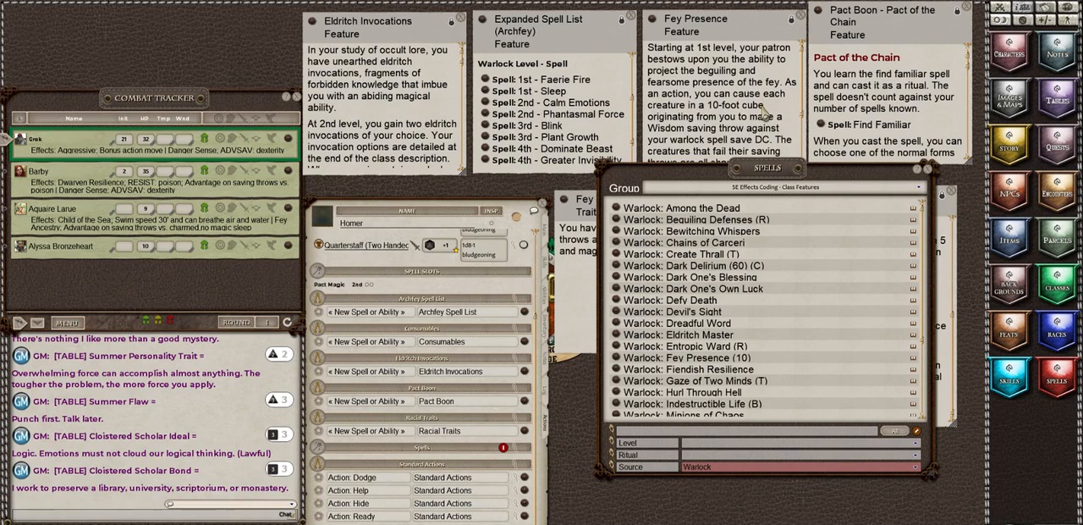
scroll(765, 113, down, 1)
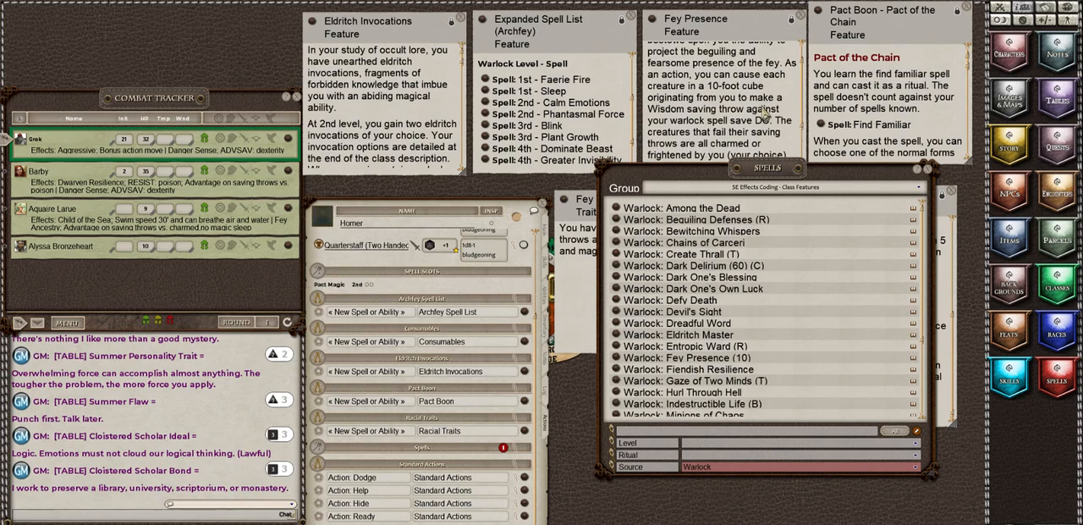
scroll(765, 115, down, 1)
scroll(766, 113, down, 2)
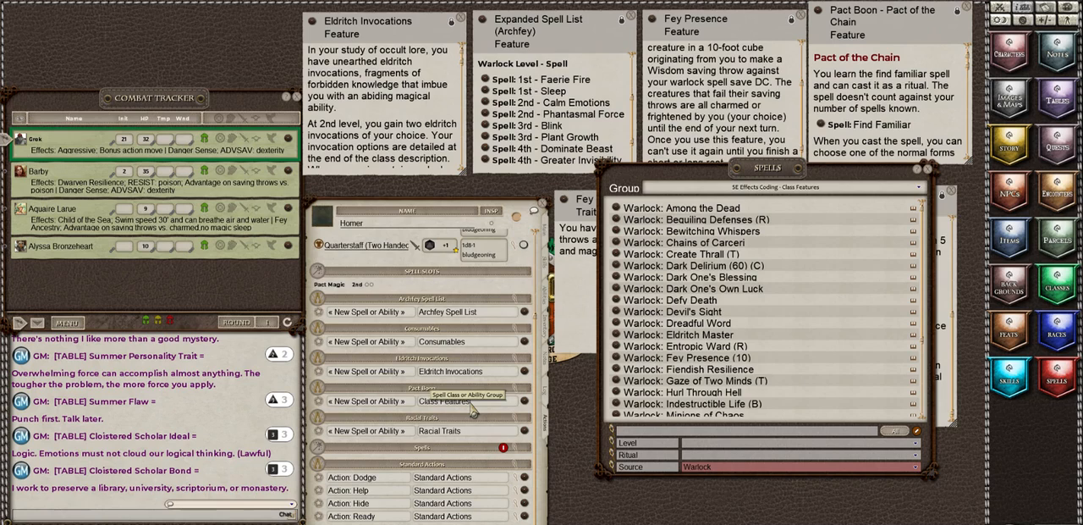
click(362, 404)
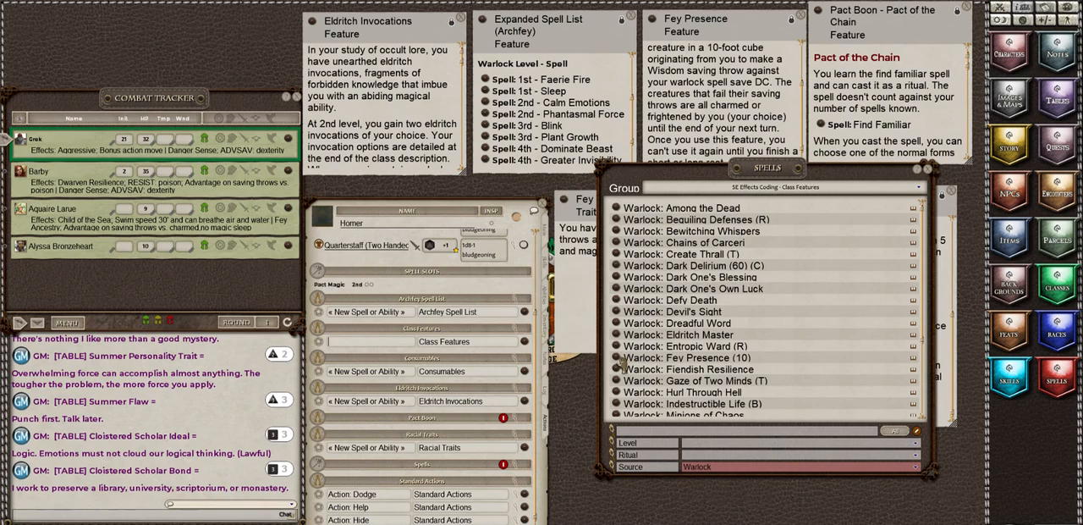
drag(622, 363, 378, 350)
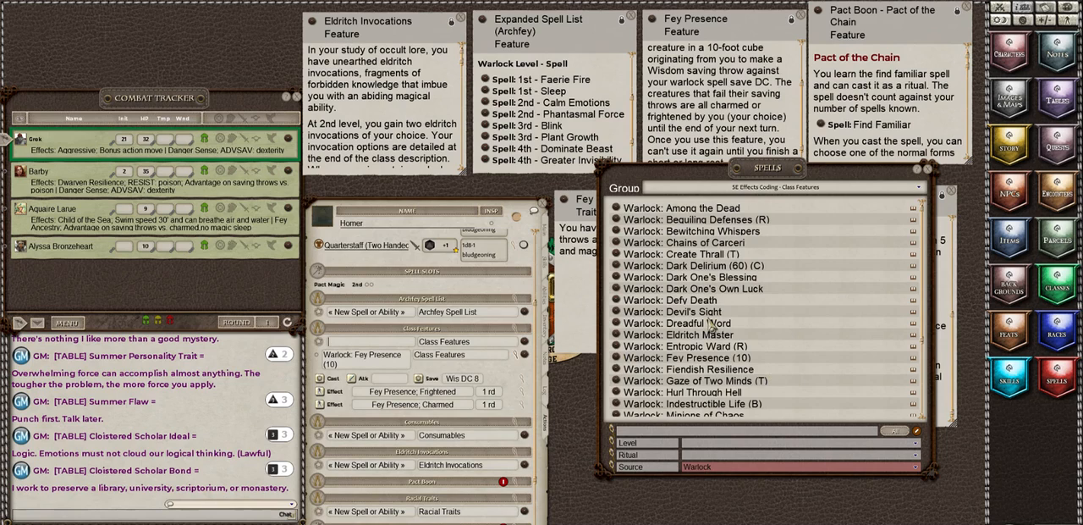
Step: Look through the remaining Warlock features in the library and close the Fey Presence description
scroll(711, 323, down, 5)
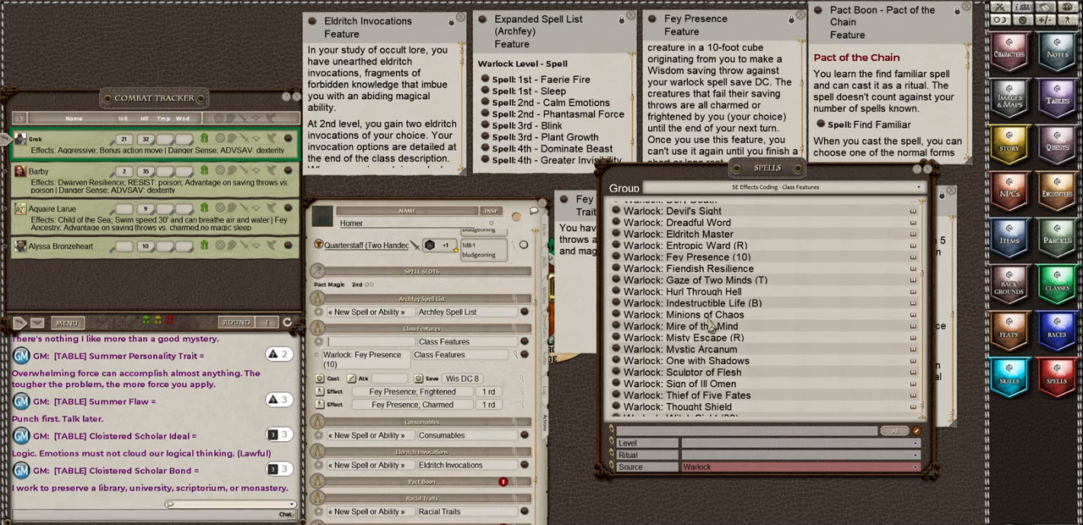
scroll(713, 327, down, 1)
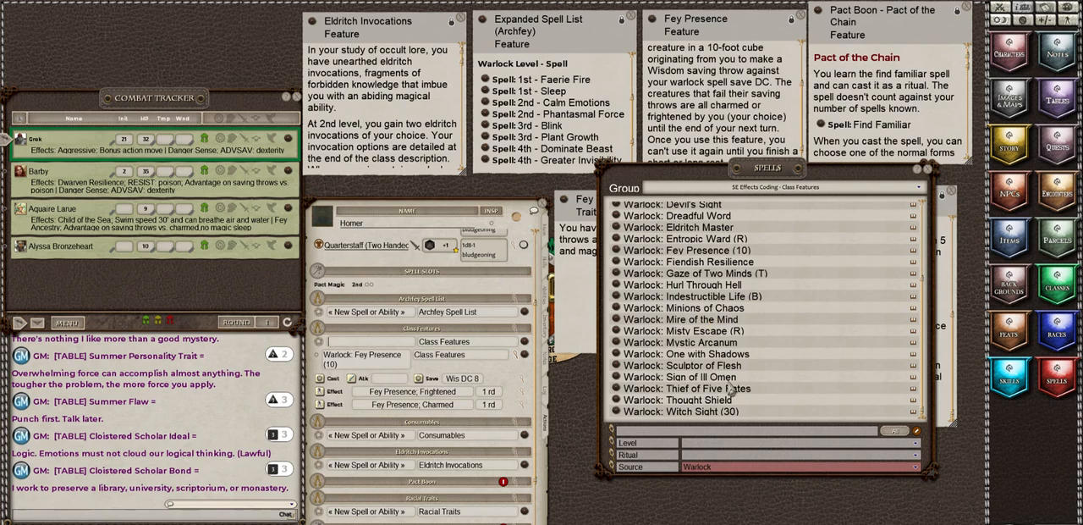
scroll(715, 277, up, 4)
scroll(713, 279, up, 2)
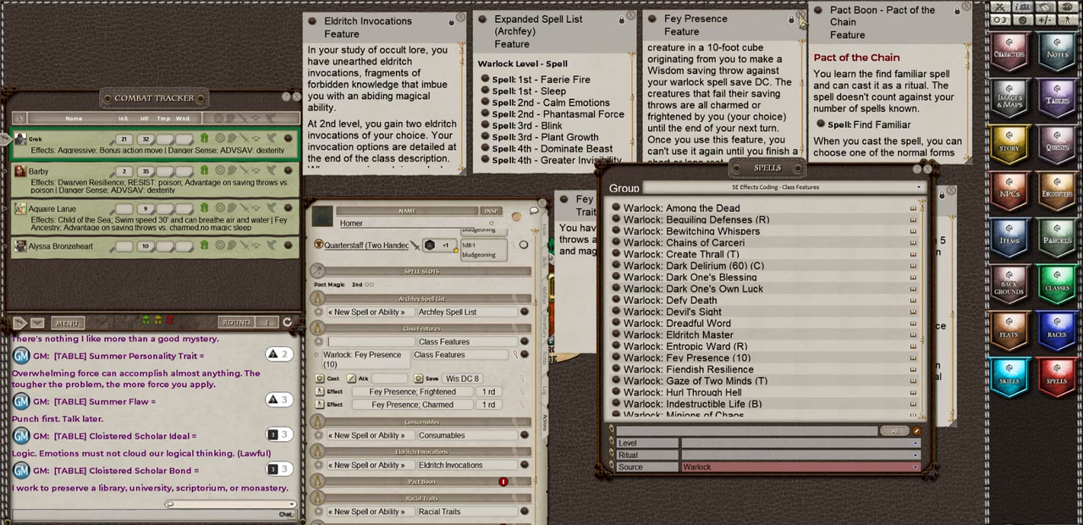
click(800, 18)
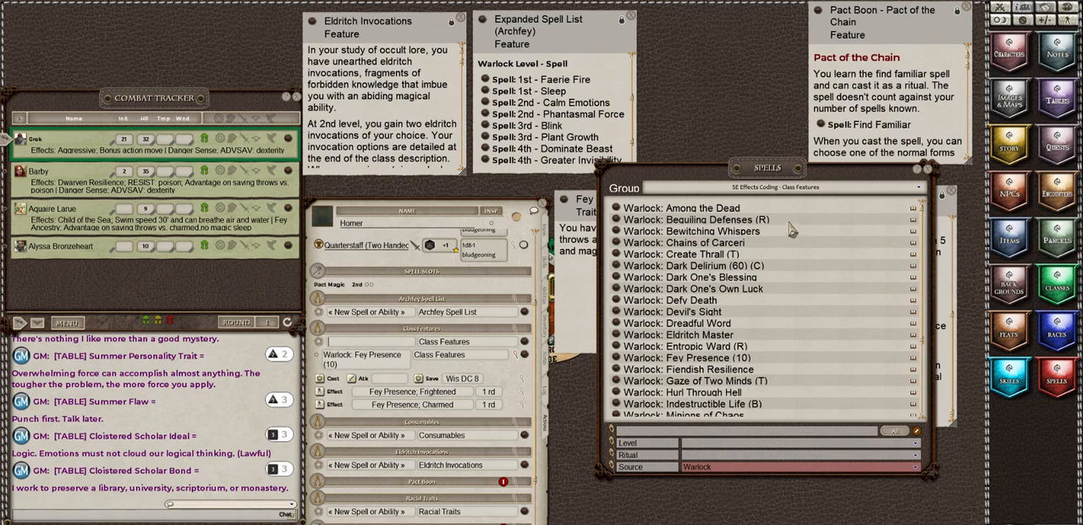
Step: Switch the spell library to the 5E Effects Coding - Spells group and clear the Warlock source filter
click(807, 197)
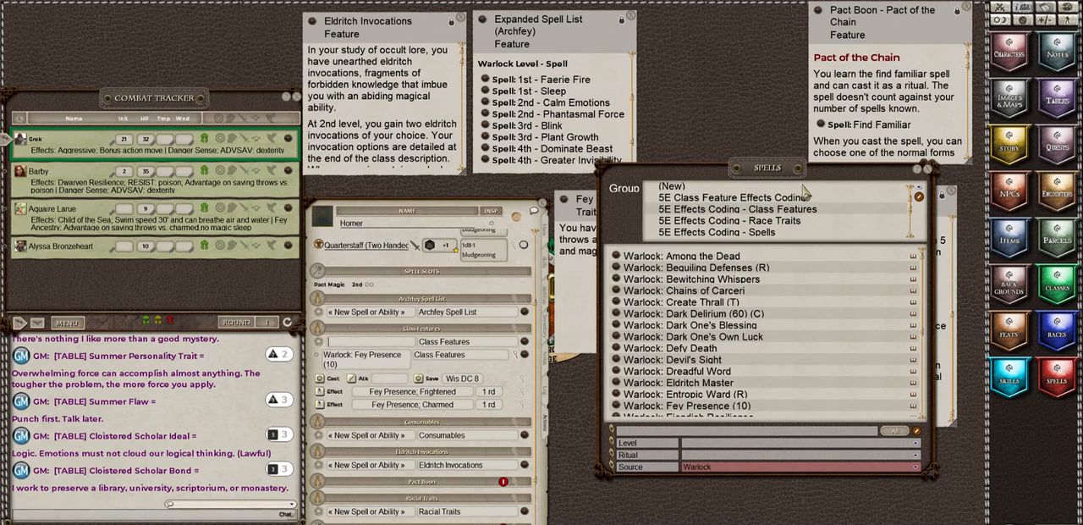
click(756, 232)
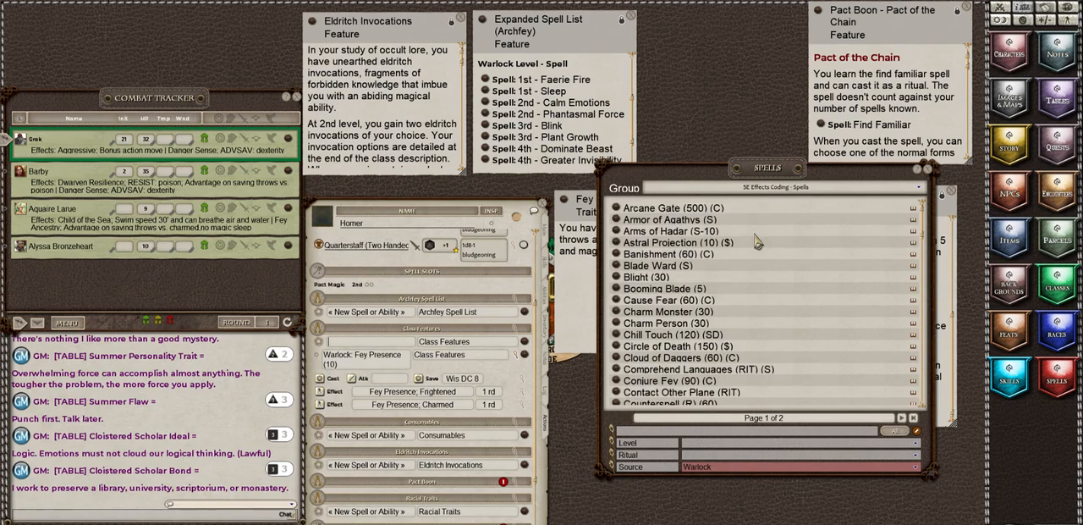
click(716, 471)
click(715, 470)
click(716, 470)
scroll(711, 418, up, 10)
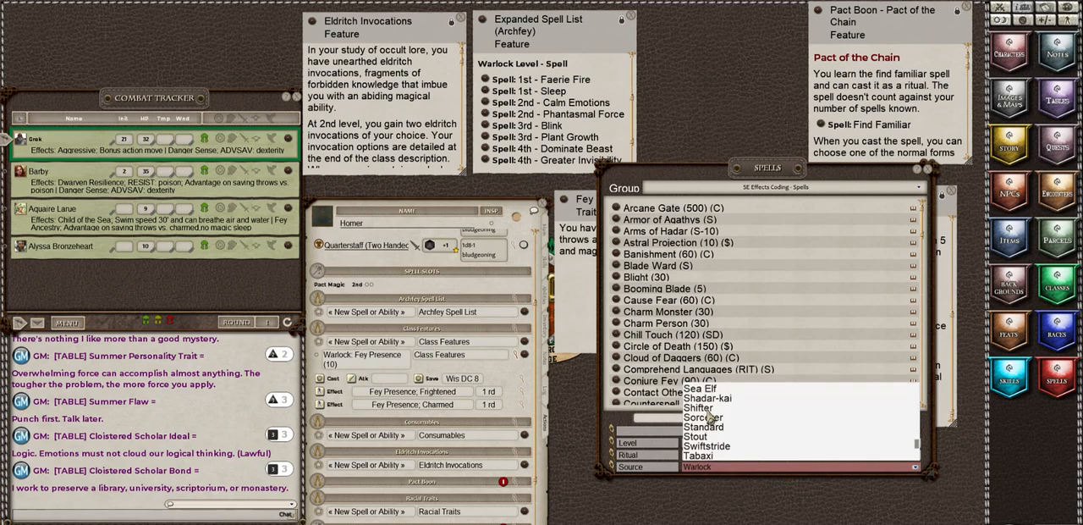
scroll(711, 417, up, 10)
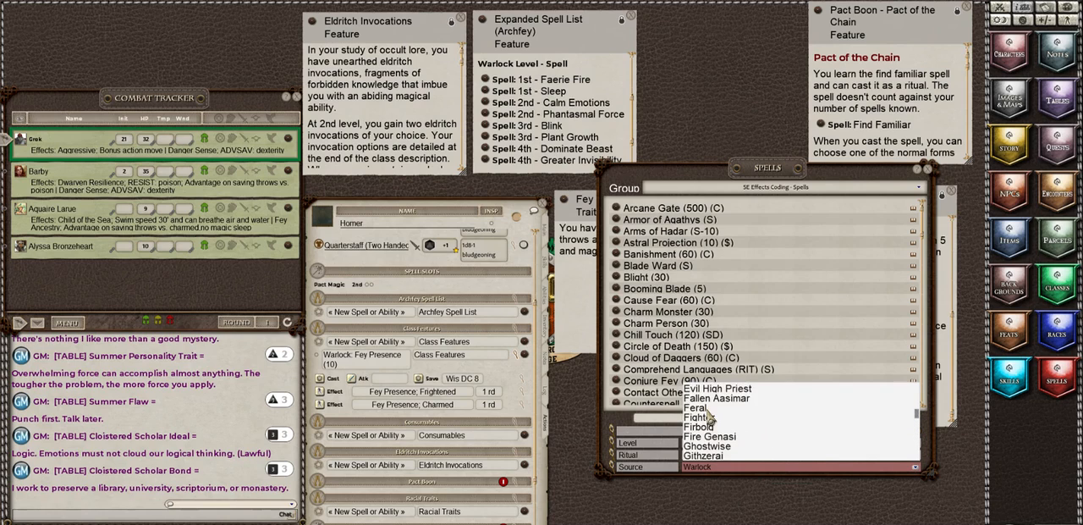
scroll(711, 417, up, 8)
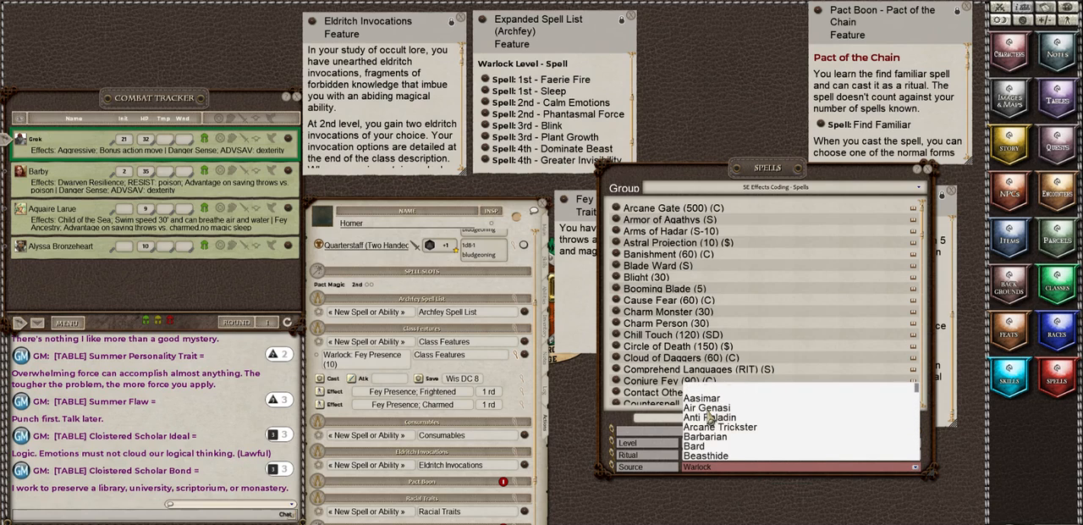
click(700, 394)
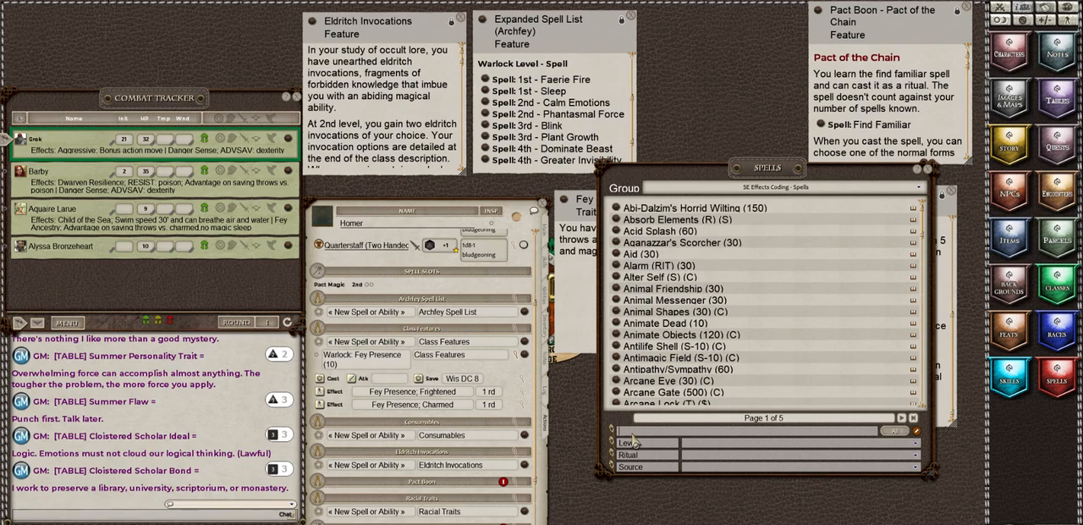
Step: Search the spells for "find", add Find Familiar (RIT) (10) ($) to Class Features, and delete that group's blank placeholder entry
text(find)
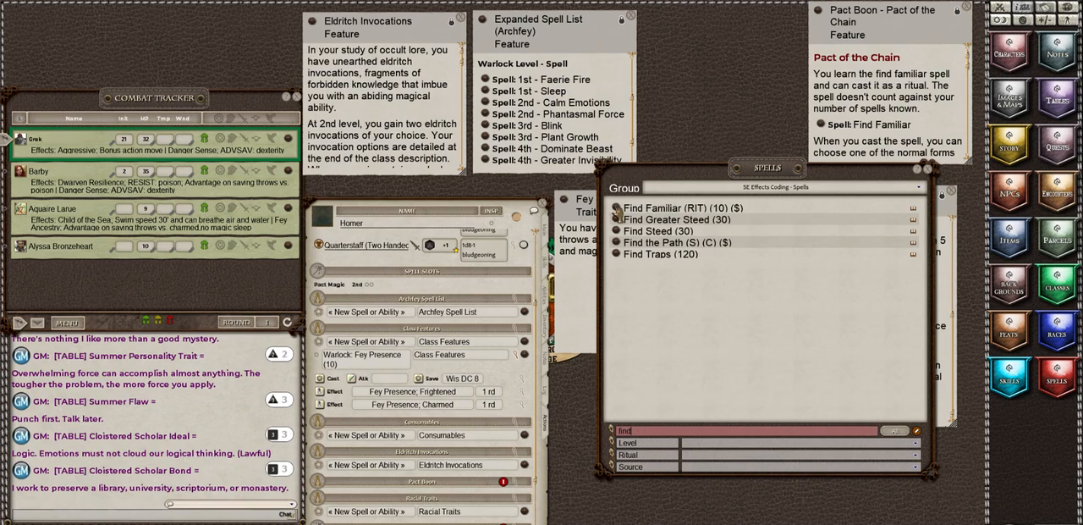
drag(617, 209, 377, 349)
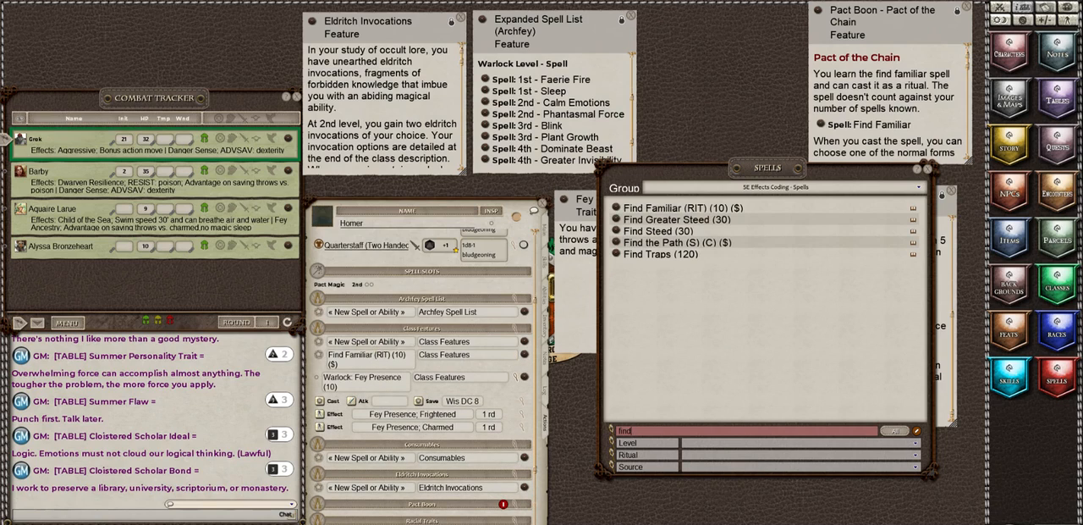
click(525, 523)
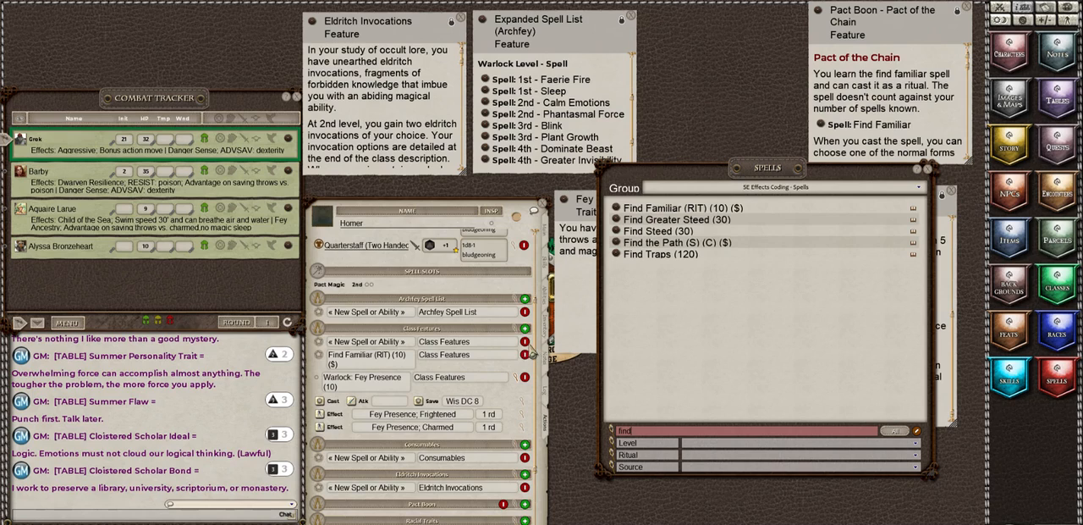
click(526, 343)
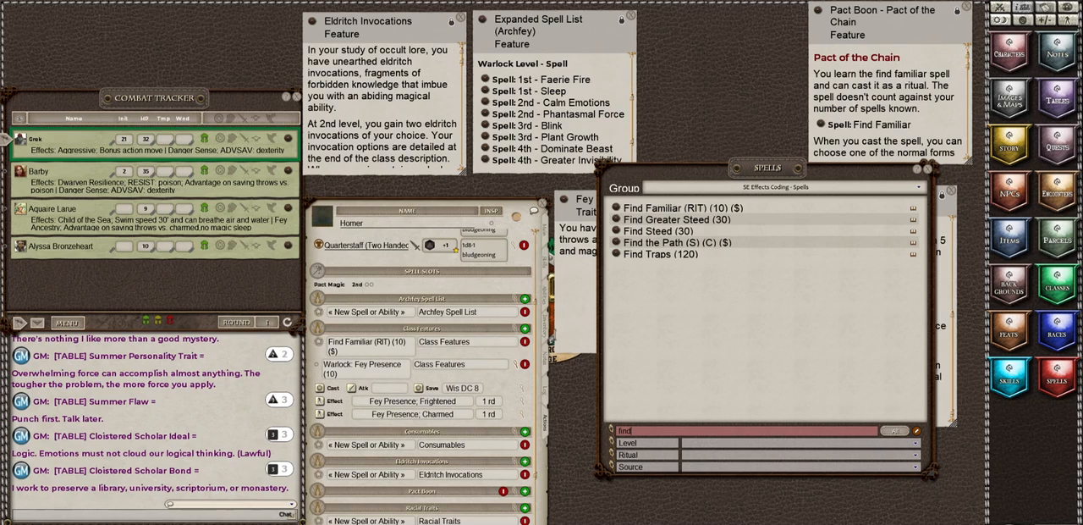
click(525, 523)
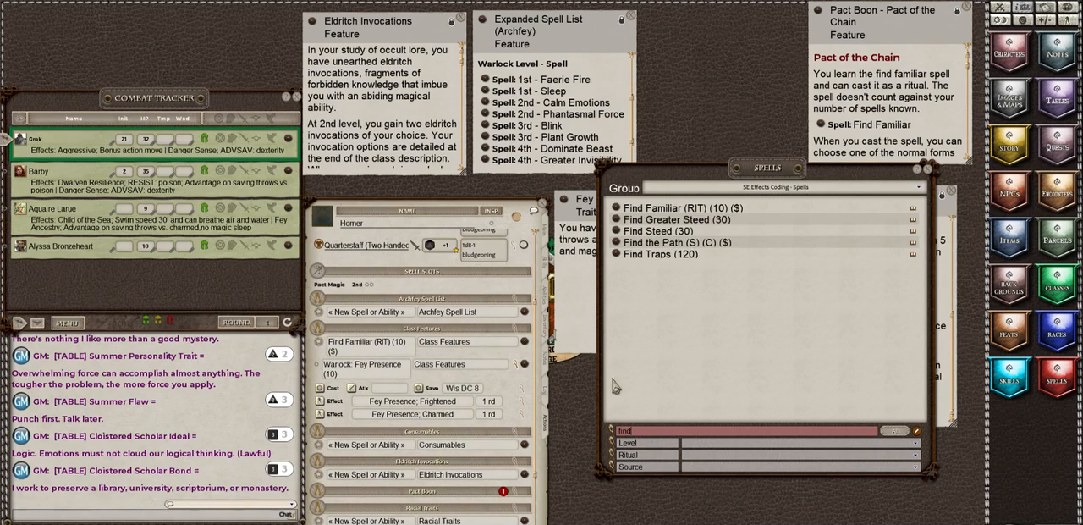
Step: Set the Class Features power group's ability to Cha and collapse the Warlock: Fey Presence (10) action details
click(519, 336)
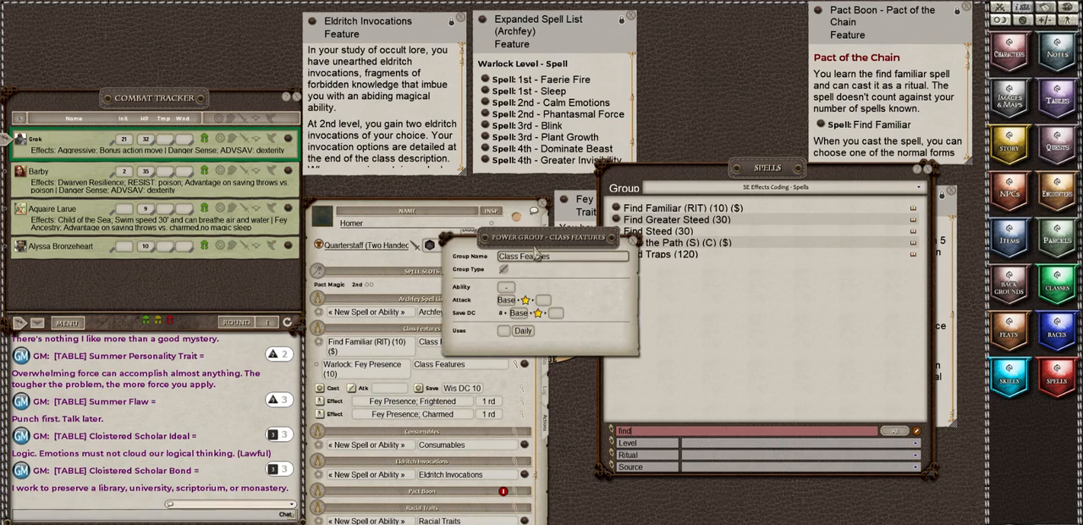
drag(528, 237, 742, 264)
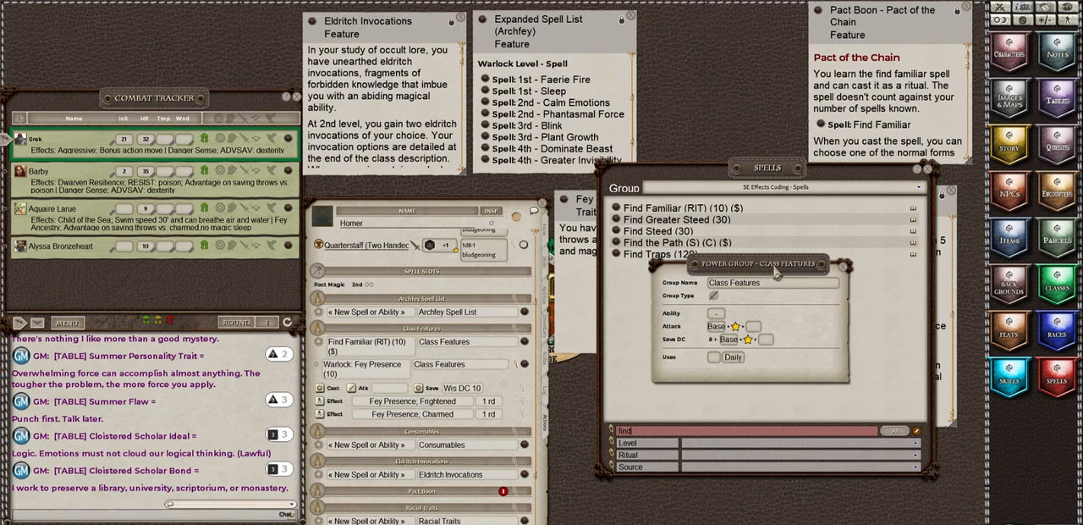
drag(771, 265, 672, 260)
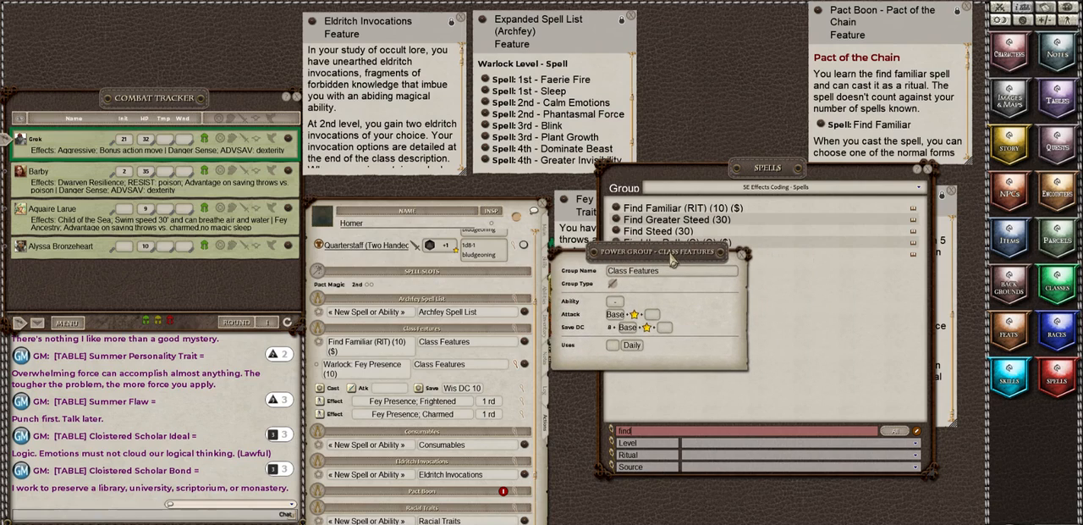
click(615, 301)
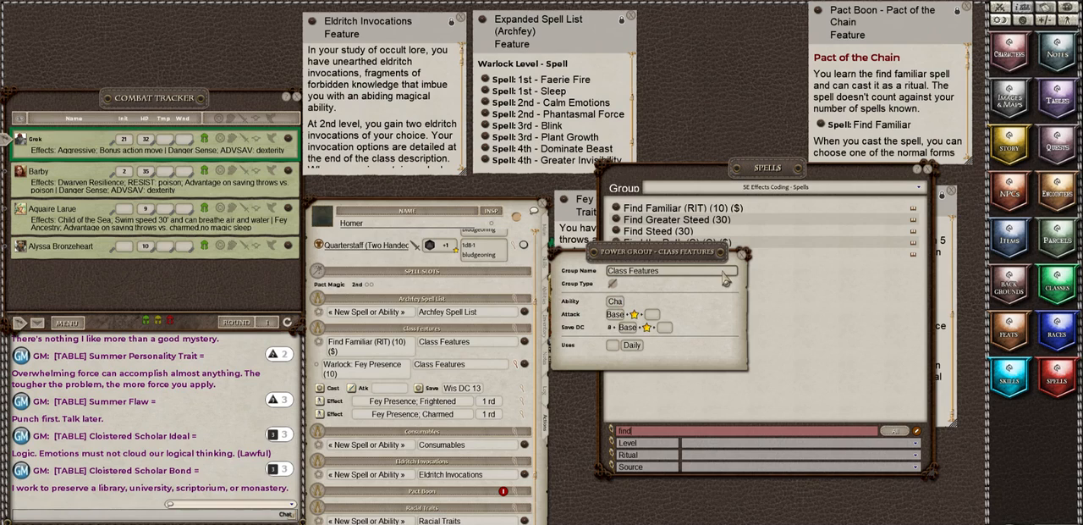
click(743, 256)
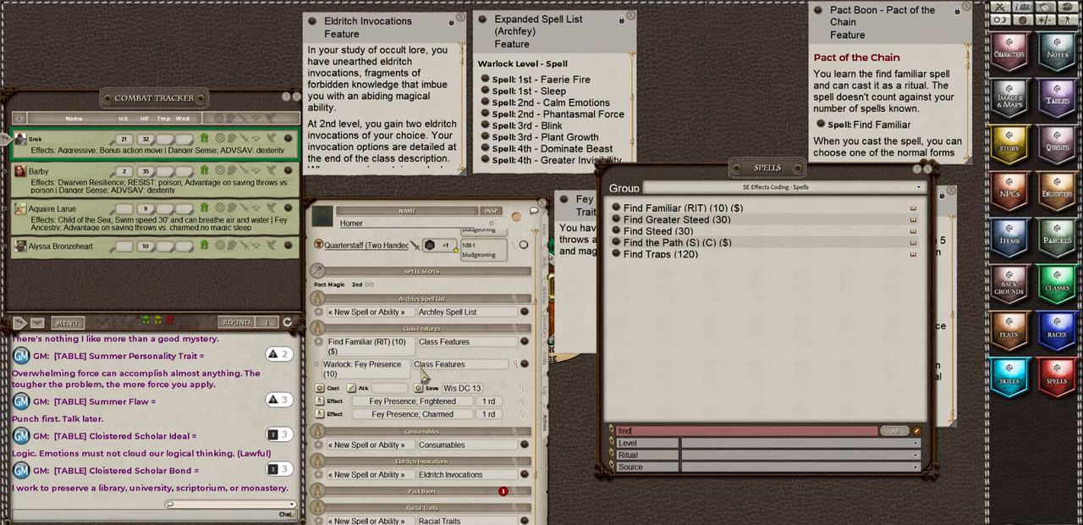
click(515, 373)
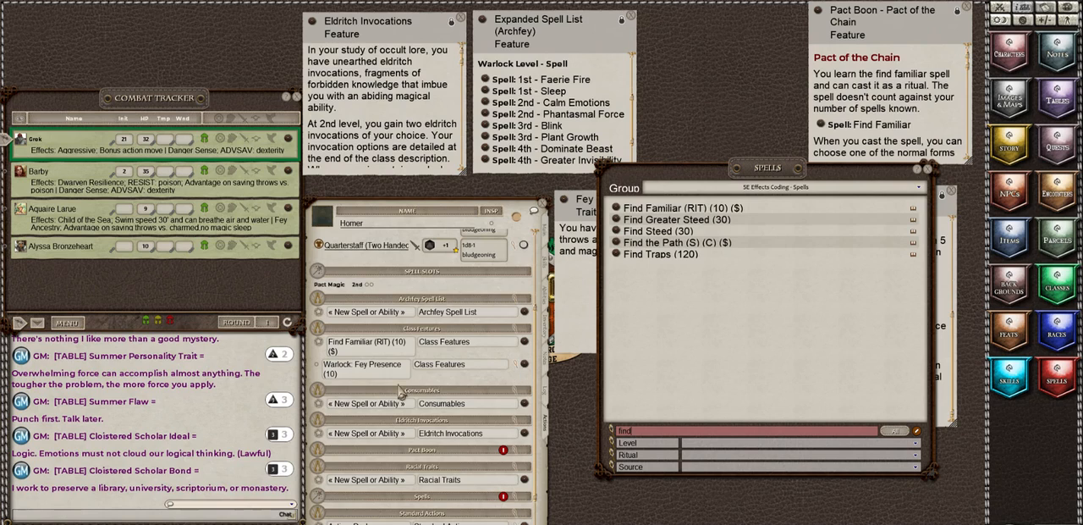
click(518, 374)
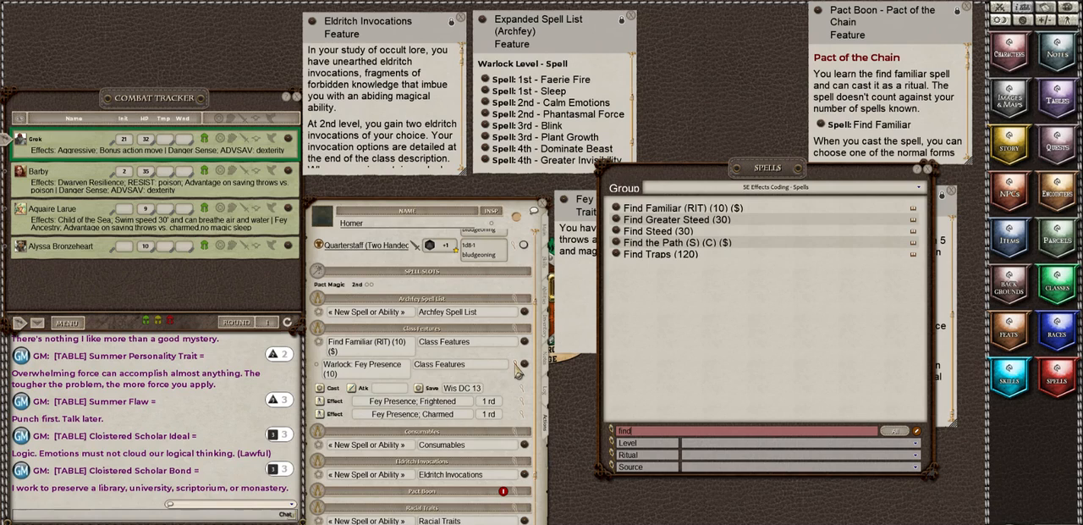
click(517, 369)
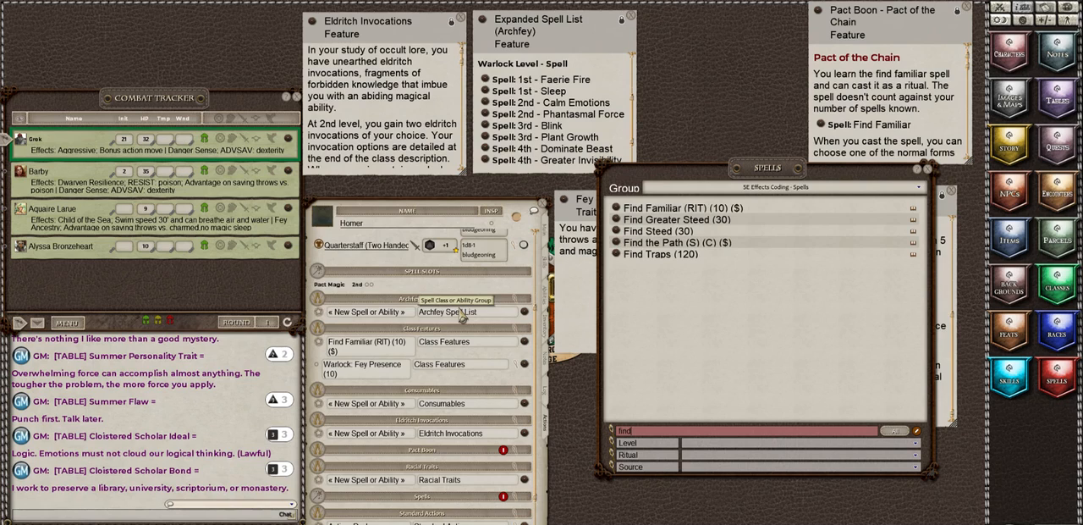
Step: Close the Pact of the Chain description and rearrange the windows so the Fey Step - Summer Eladrin trait can be read
click(584, 212)
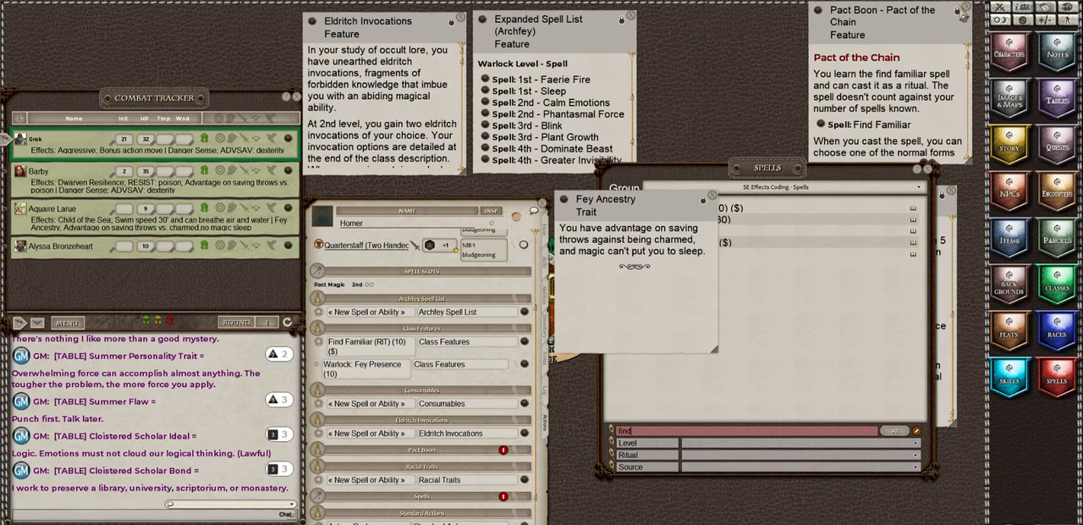
click(962, 12)
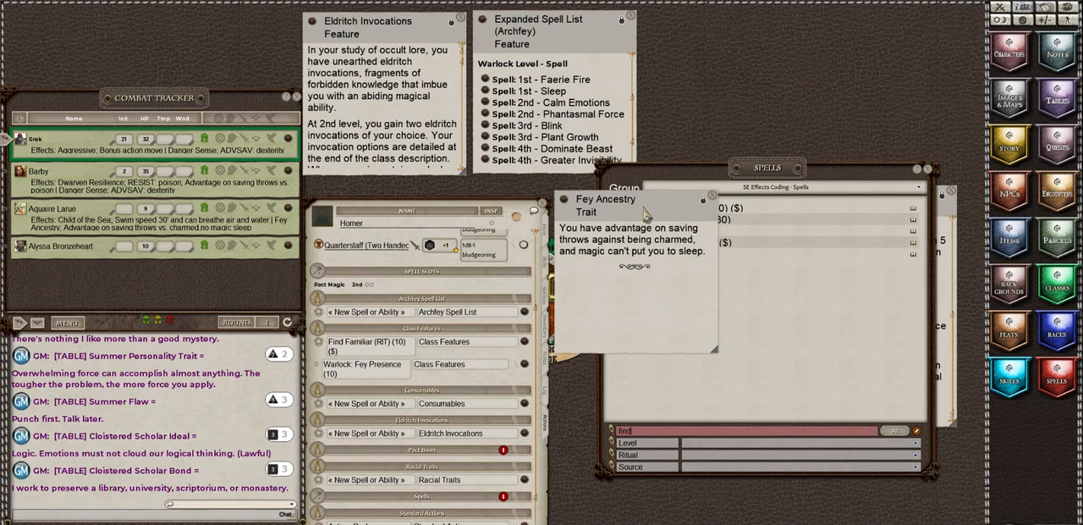
drag(789, 169, 841, 268)
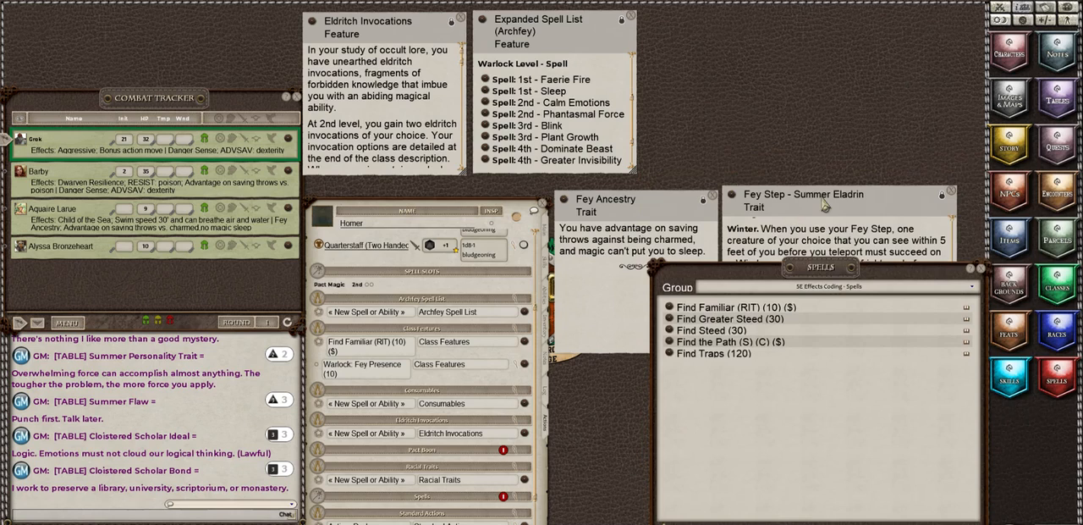
drag(822, 196, 806, 55)
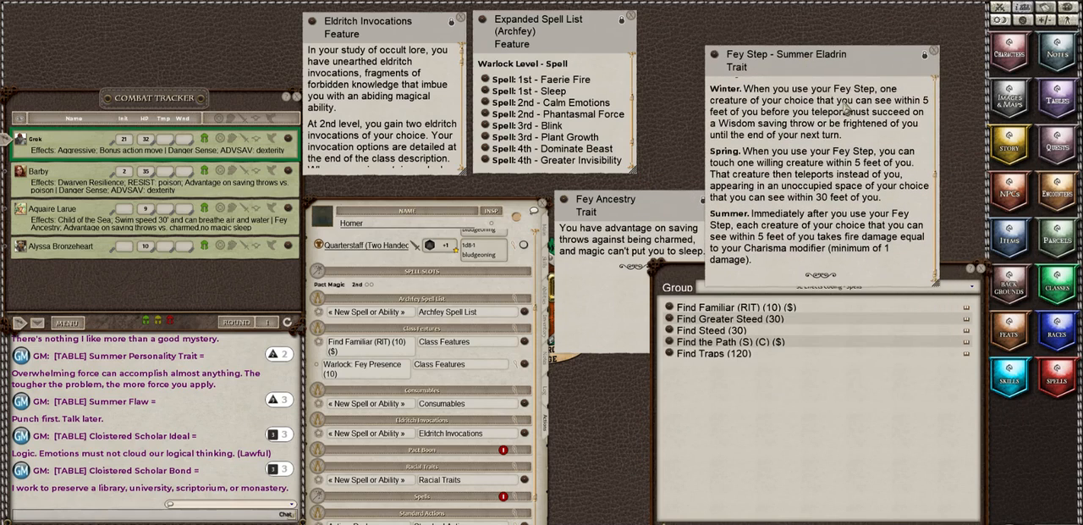
scroll(357, 397, down, 2)
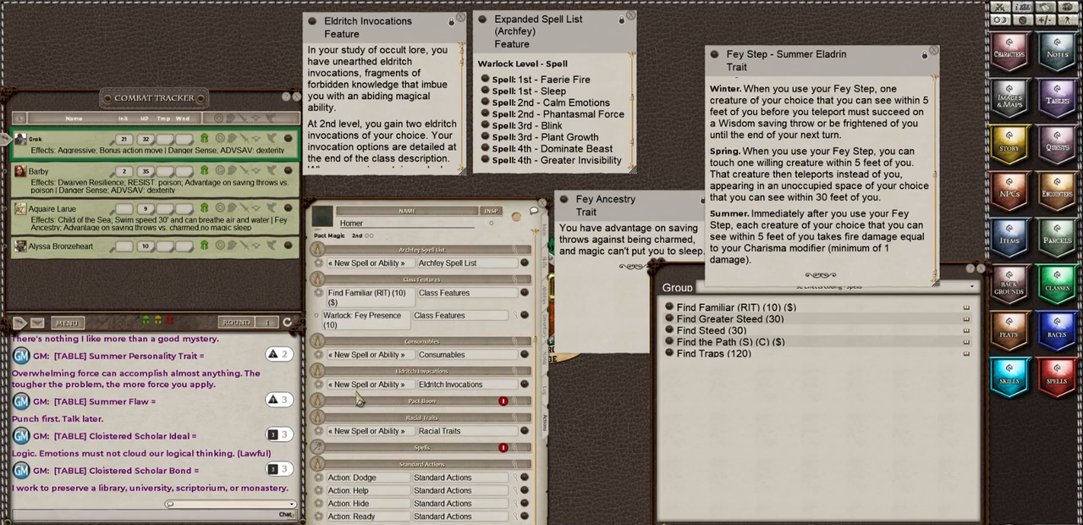
scroll(358, 399, up, 3)
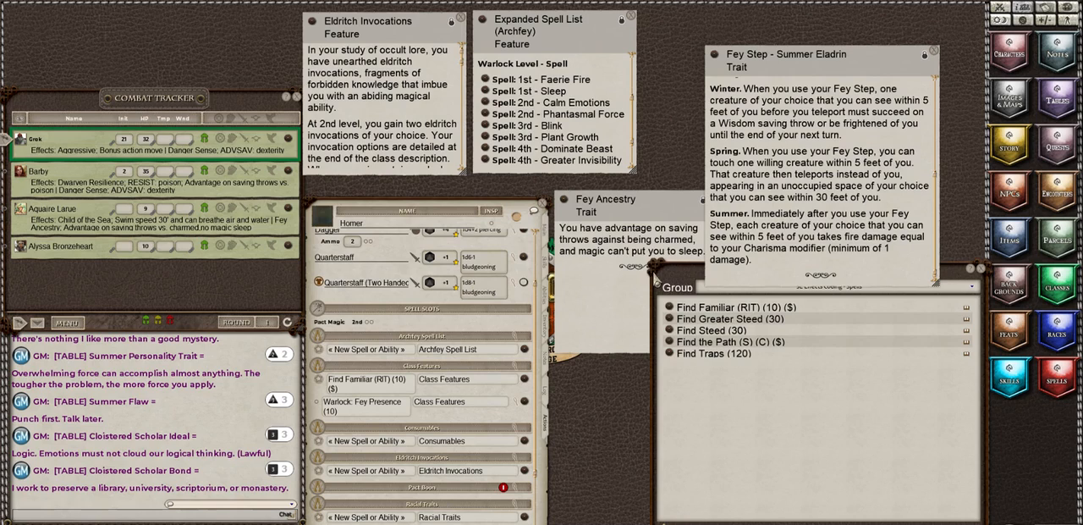
Step: Switch the spell library to the 5E Effects Coding - Class Features group and search it for "fey"
click(672, 282)
click(857, 302)
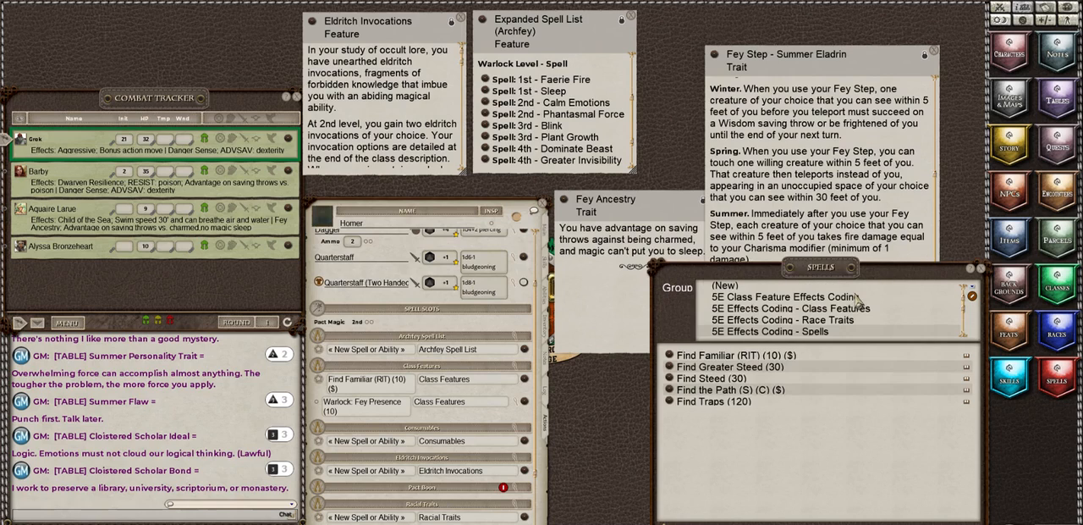
click(857, 309)
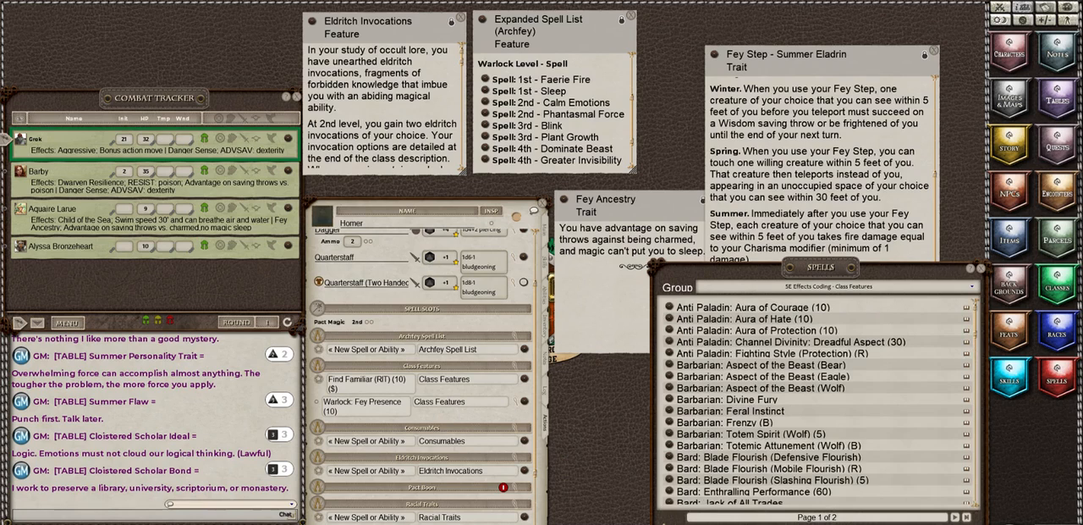
text(fey)
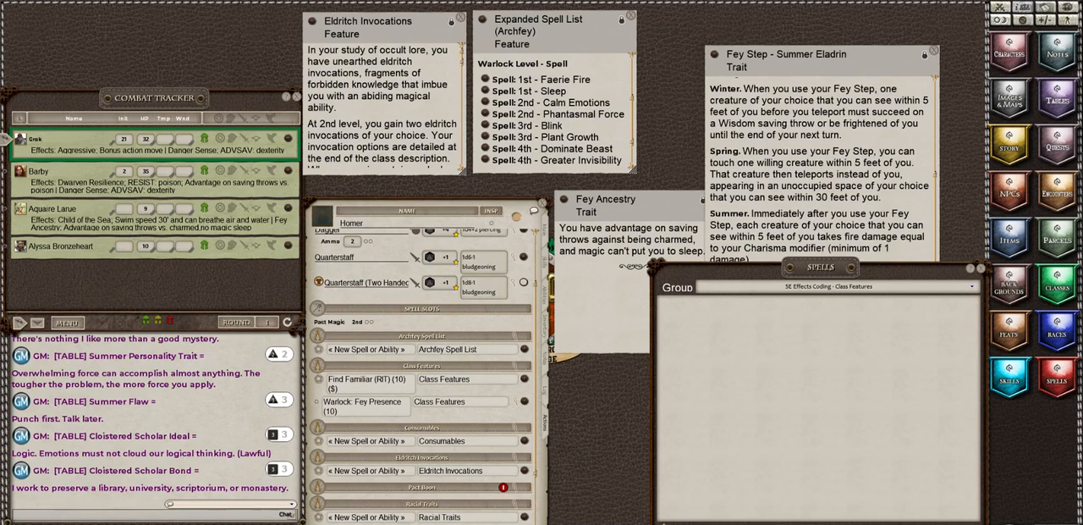
key(BackSpace)
key(BackSpace)
key(BackSpace)
text(e)
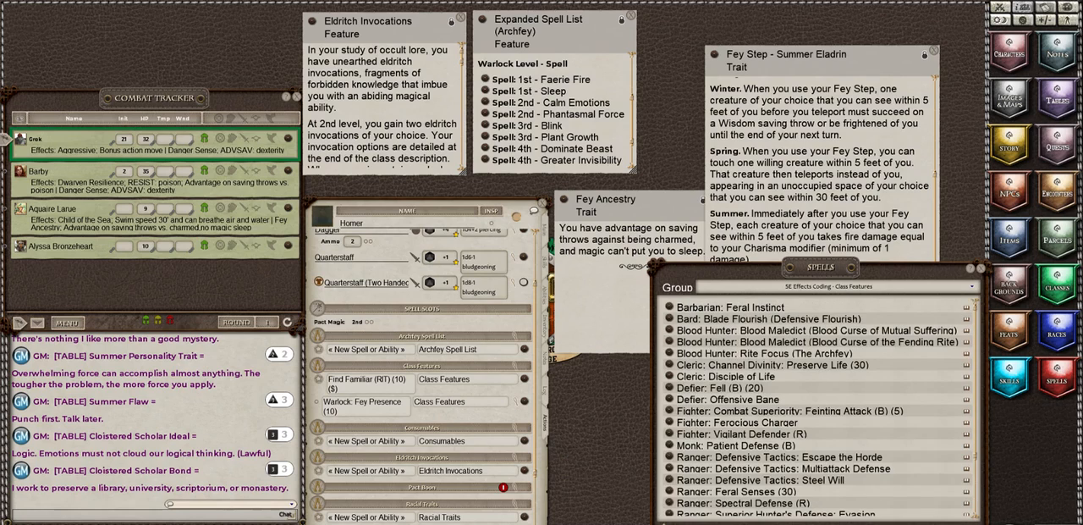
text(y)
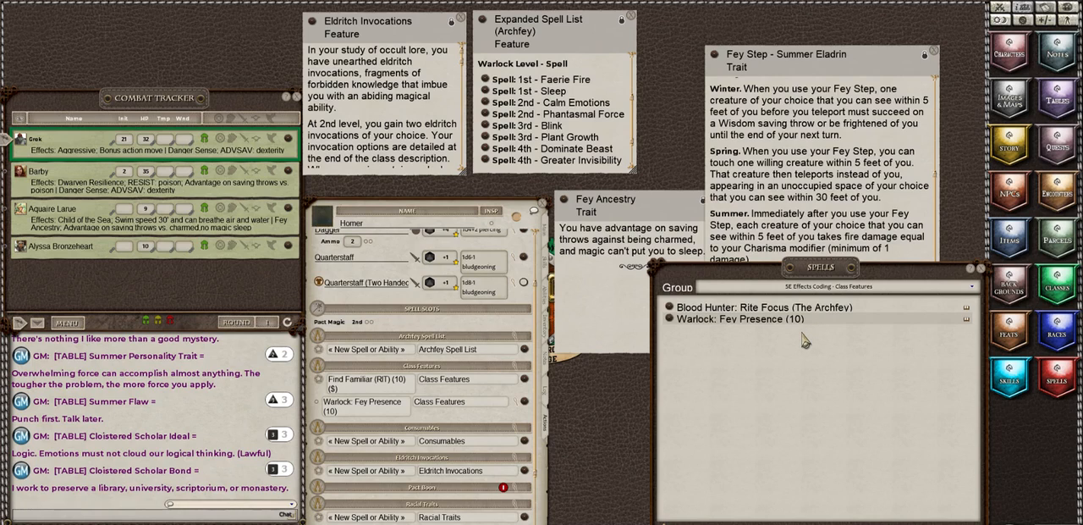
Step: Check the 5E Effects Coding - Spells group for "fey" entries and clear the search text
click(826, 289)
click(809, 336)
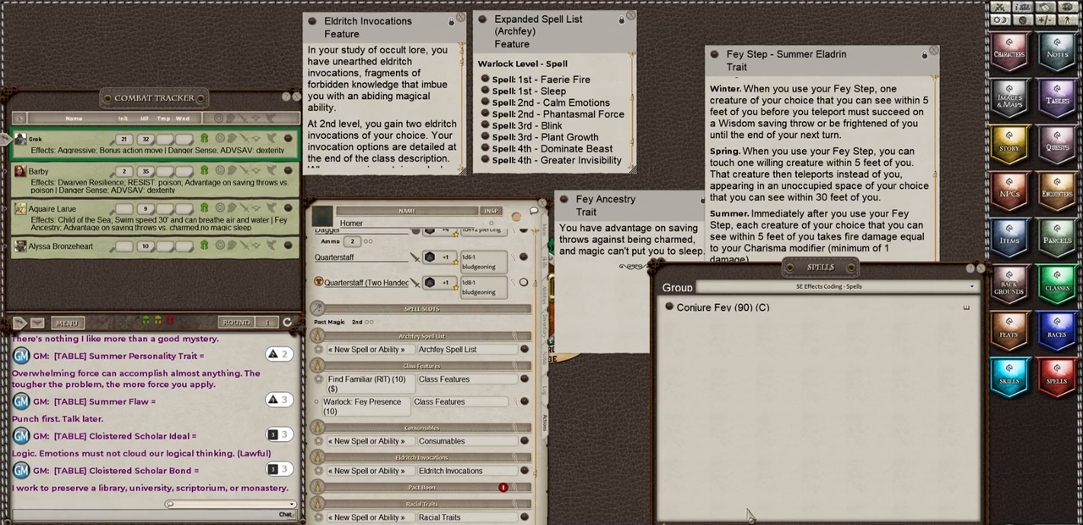
key(BackSpace)
key(BackSpace)
key(BackSpace)
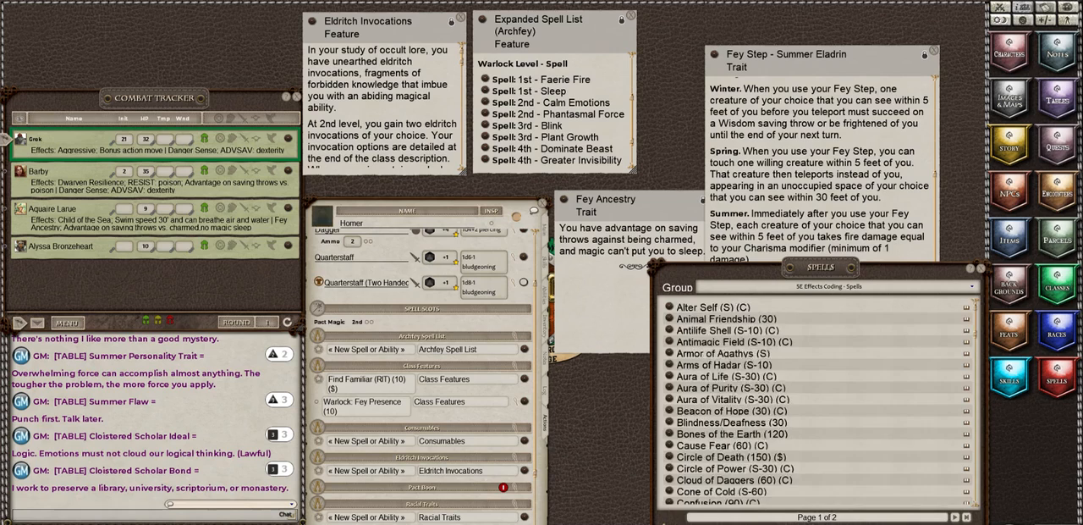
Step: Read the Fey Step - Summer Eladrin trait from its beginning and add a blank entry to the Class Features group
click(818, 207)
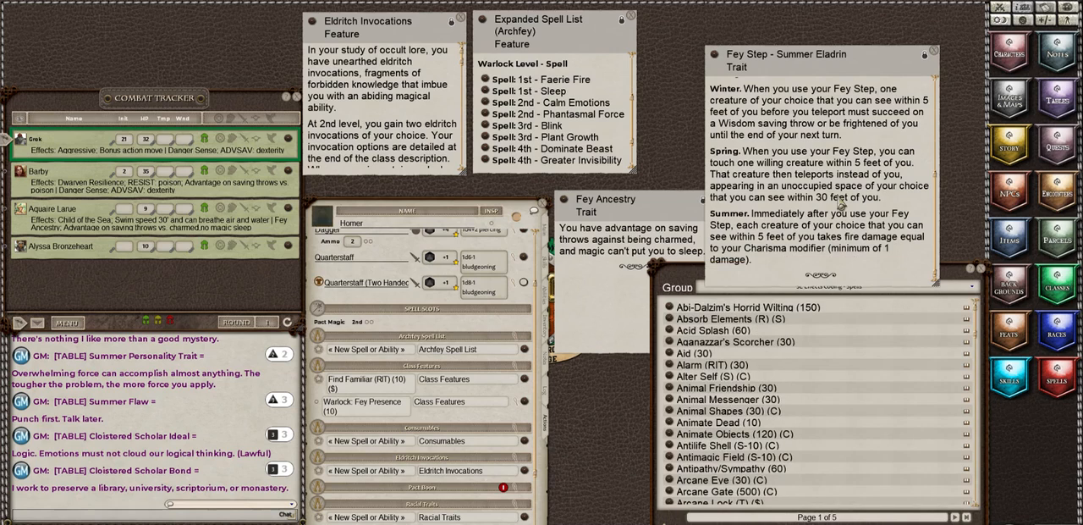
scroll(839, 200, up, 5)
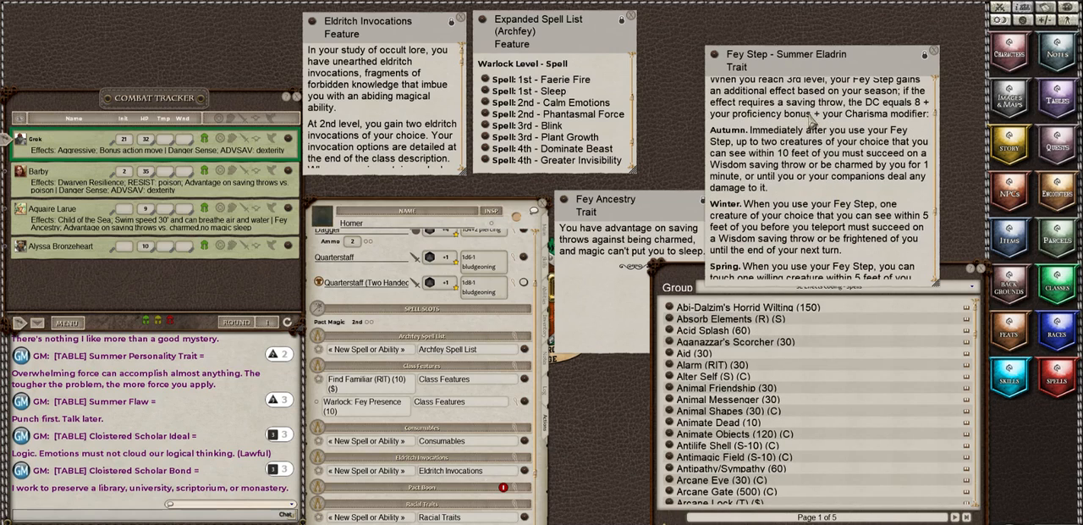
scroll(833, 172, up, 1)
scroll(829, 165, up, 3)
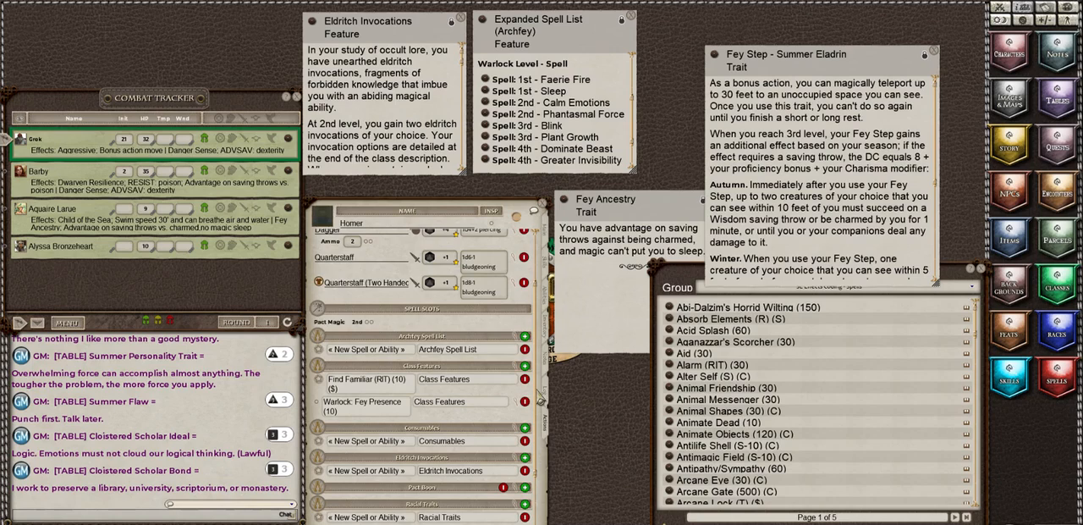
click(525, 367)
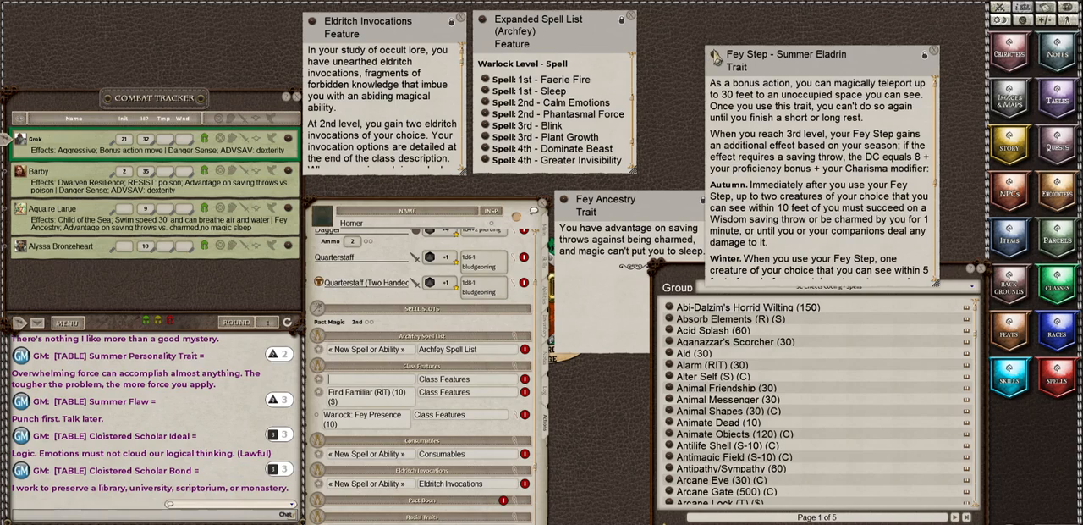
Step: Try adding the Fey Step - Summer Eladrin trait directly to the powers, inspect its parsed actions, and delete it
drag(714, 54, 348, 381)
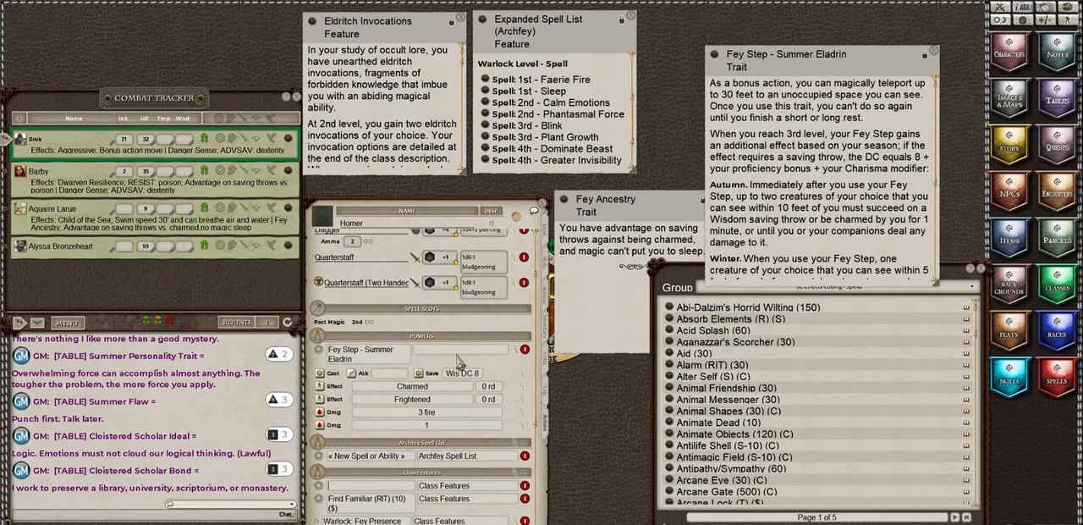
click(518, 359)
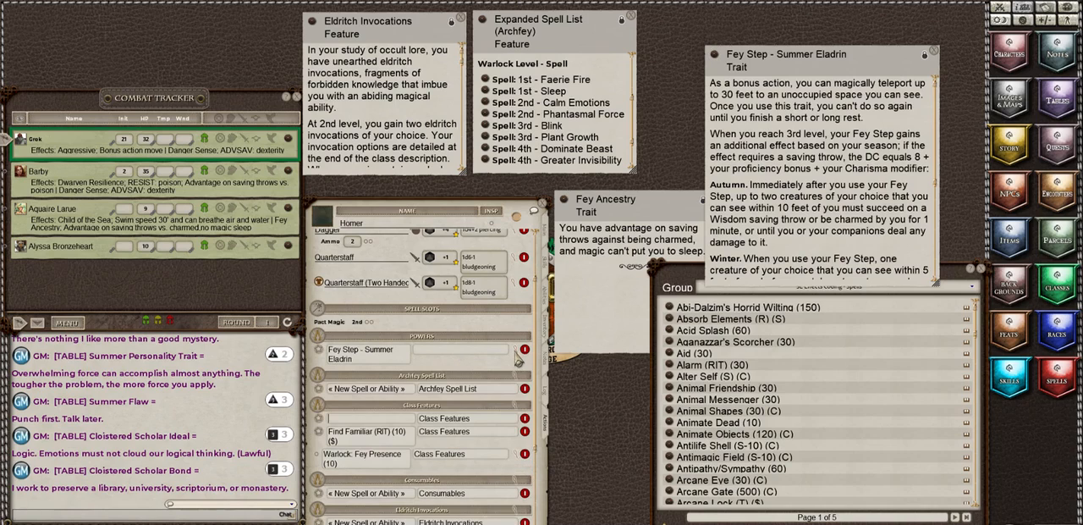
click(518, 359)
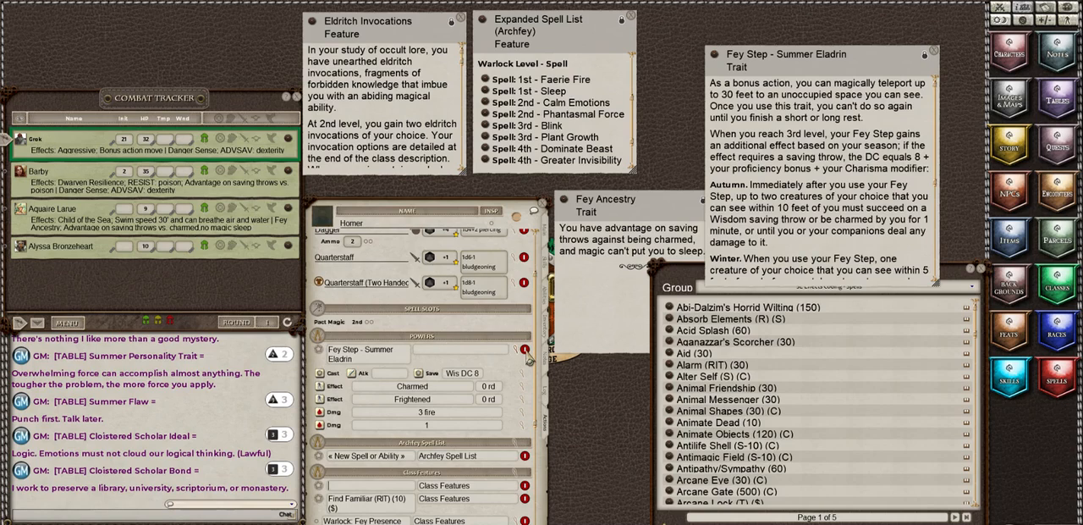
click(524, 350)
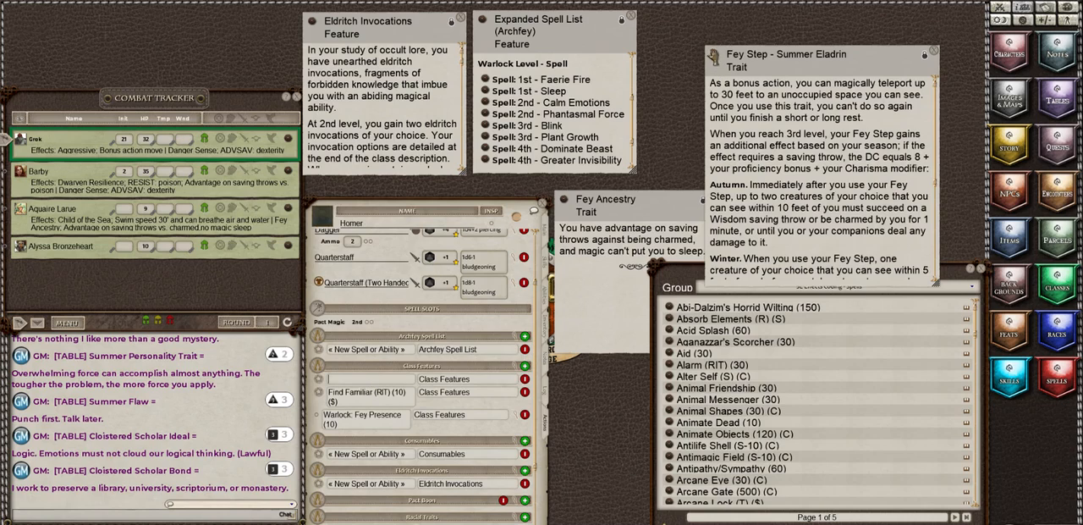
Step: Delete the Fey Step - Summer Eladrin power after dropping it in again, and name the blank Class Features entry Fey Step
drag(717, 73, 341, 386)
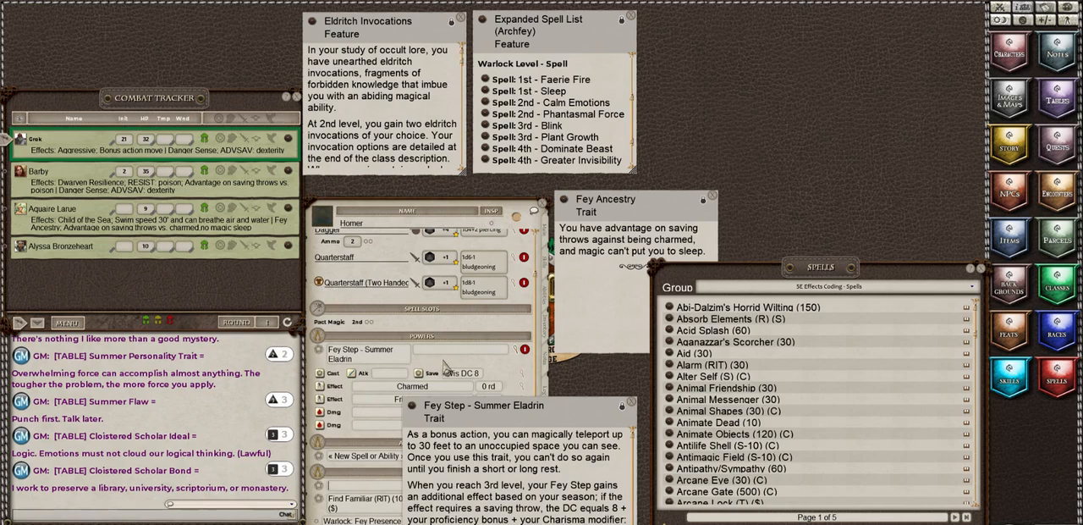
drag(472, 421, 619, 322)
click(526, 350)
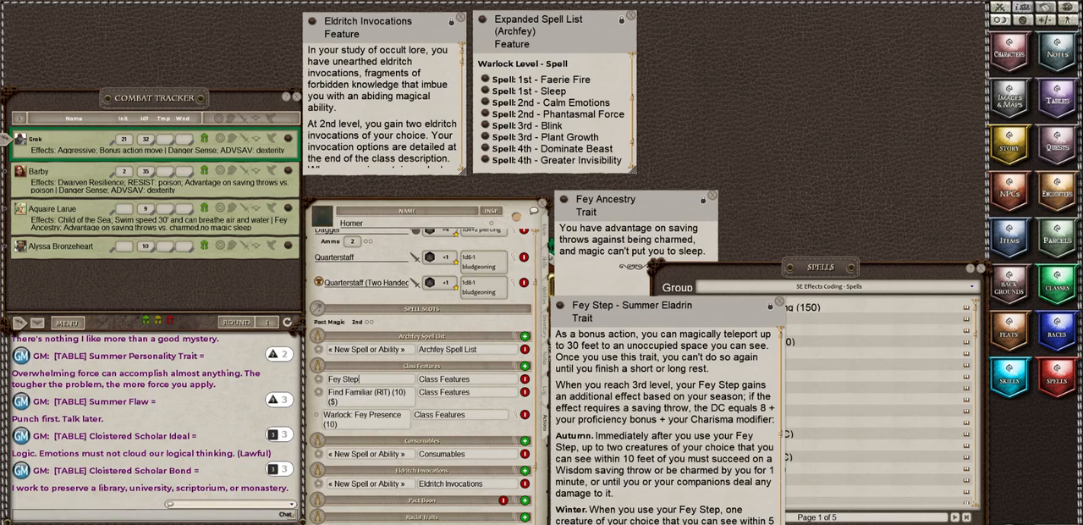
Step: Copy the Summer paragraph of the Fey Step - Summer Eladrin trait into the Fey Step entry's description, lock it, and close both records
click(527, 523)
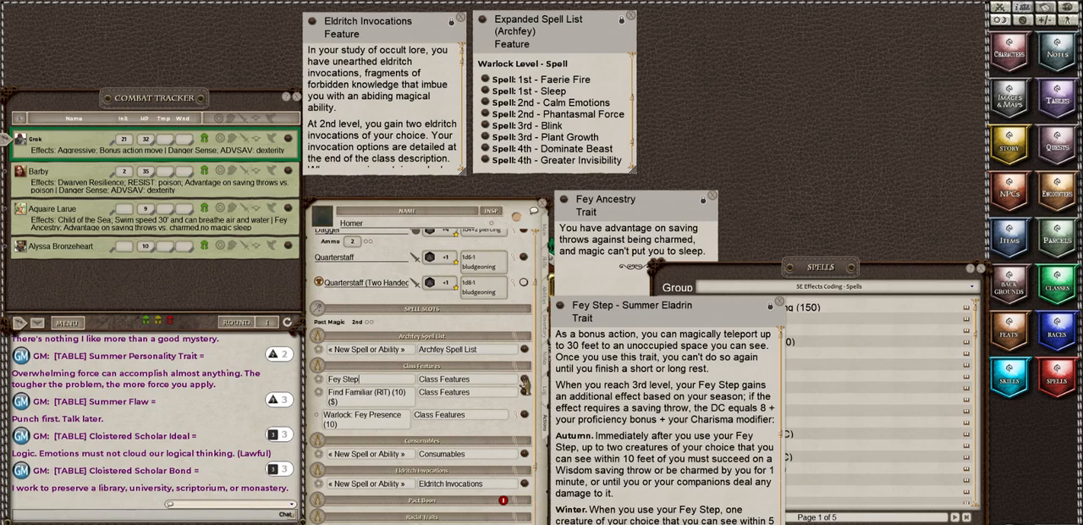
click(525, 384)
drag(689, 314, 834, 254)
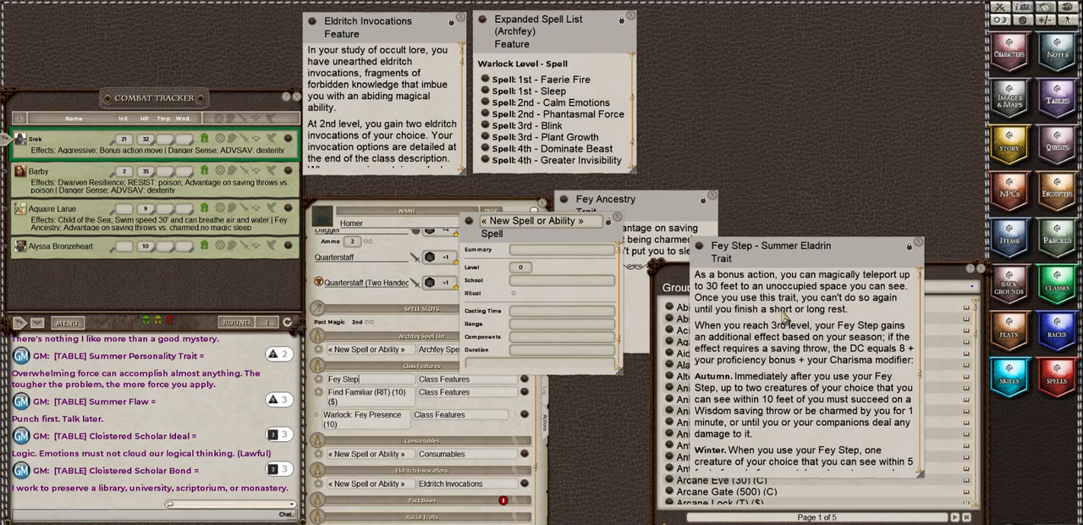
scroll(785, 316, down, 5)
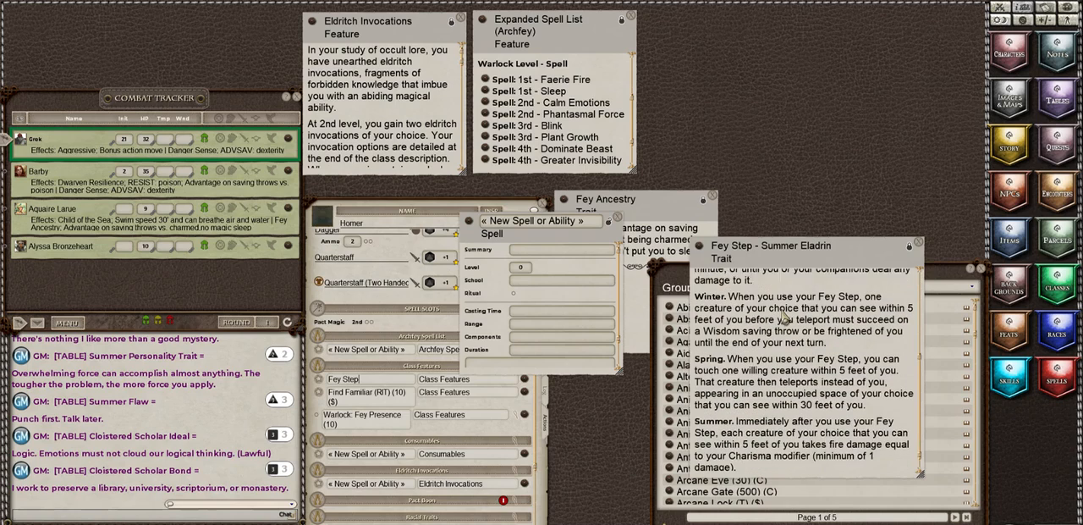
scroll(784, 316, down, 1)
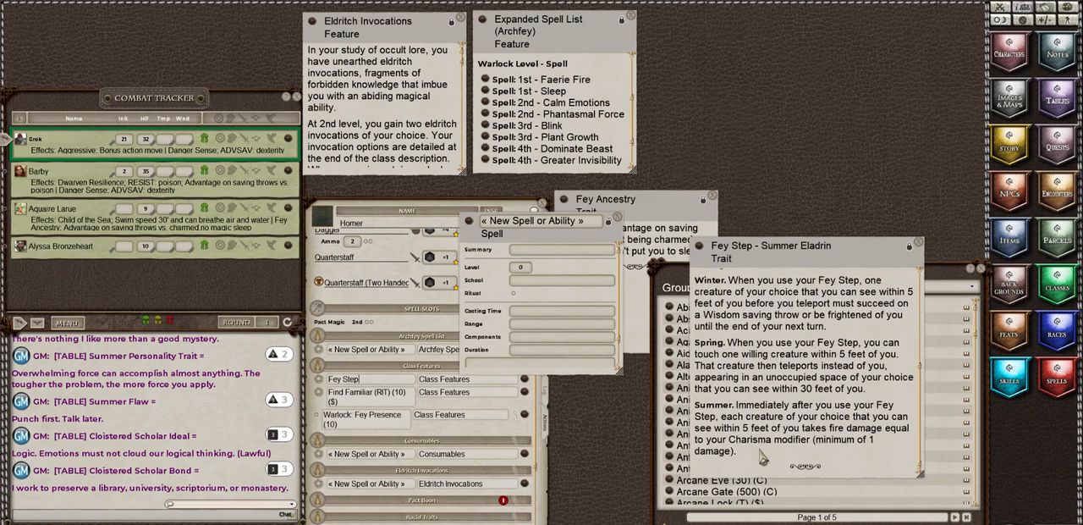
click(911, 251)
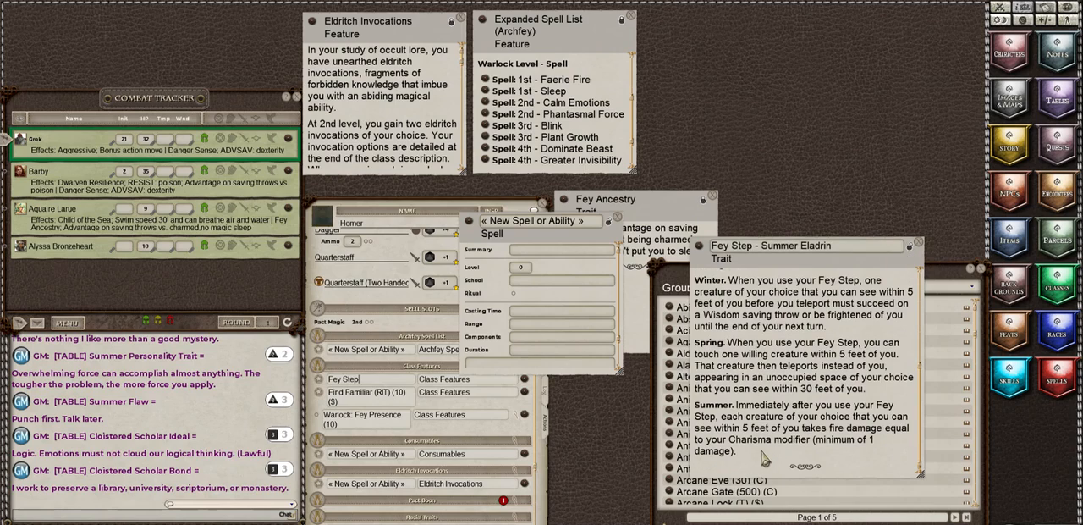
drag(758, 457, 698, 412)
key(ctrl+c)
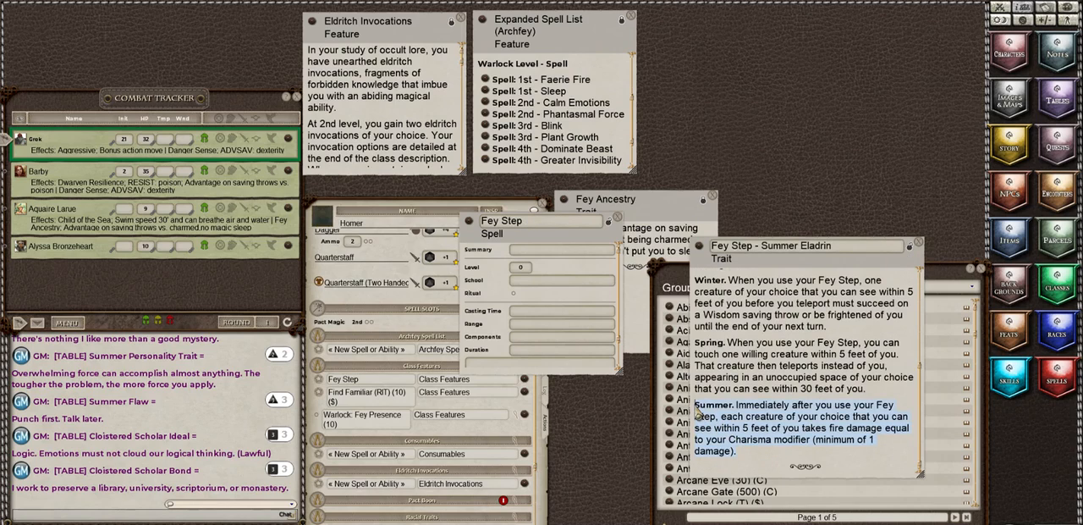
click(496, 373)
key(ctrl+v)
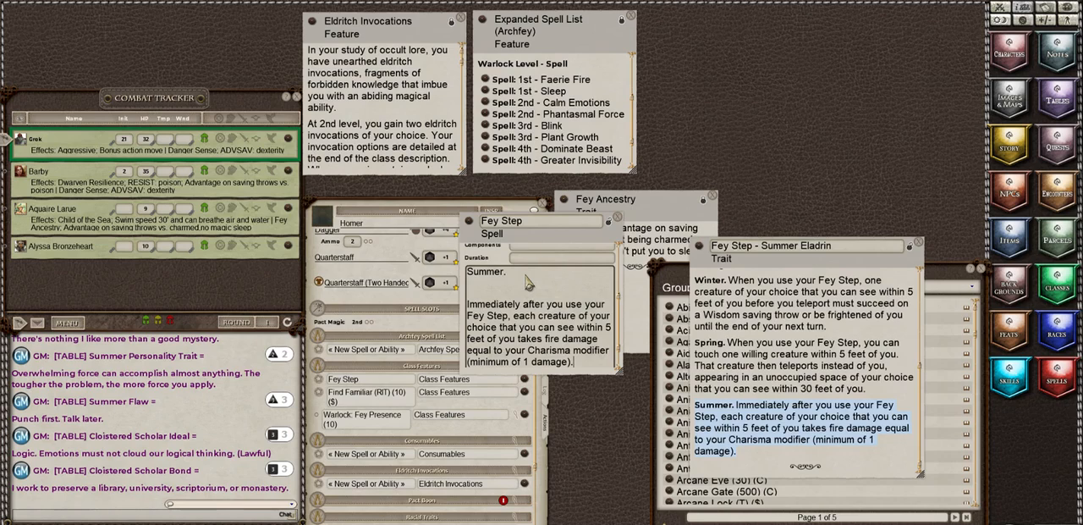
click(608, 221)
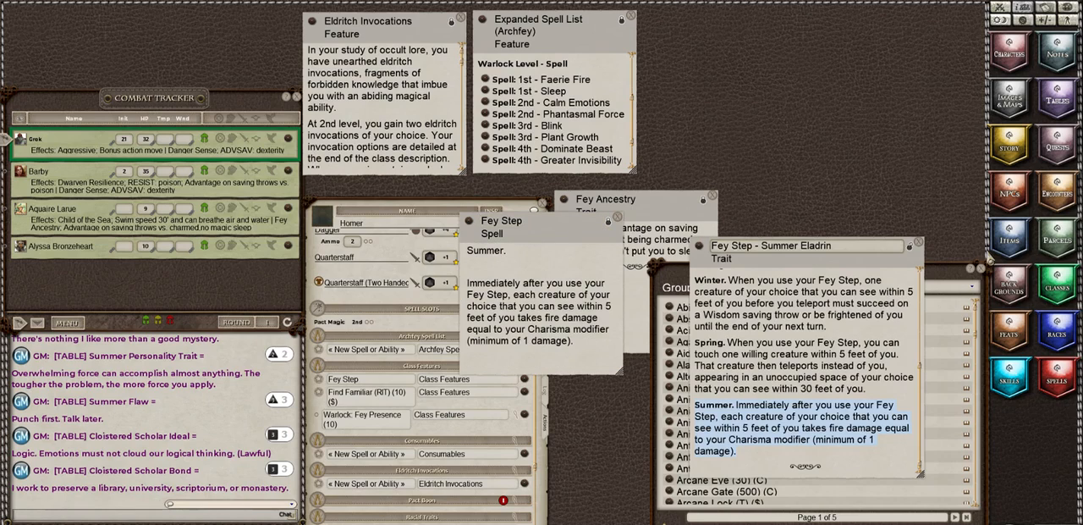
click(920, 242)
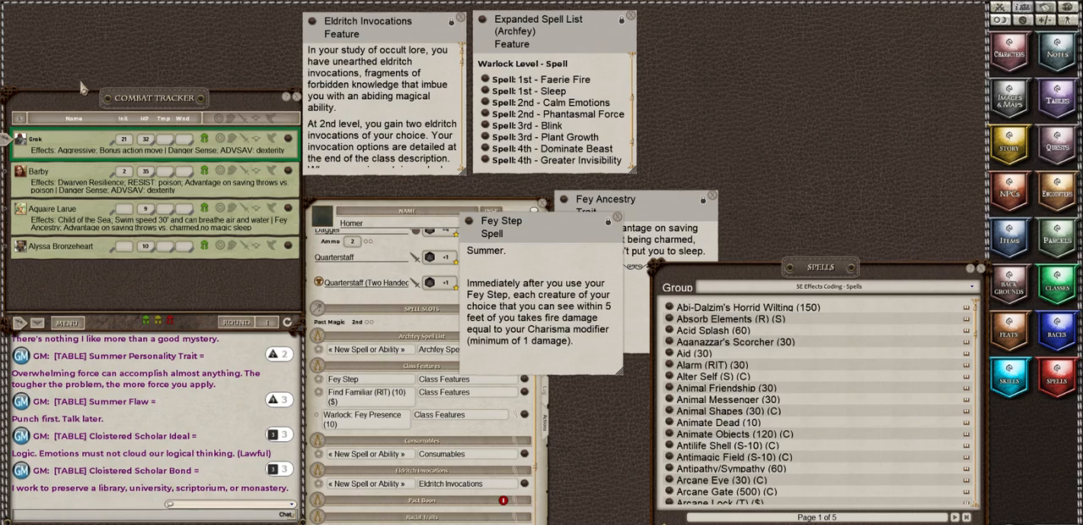
click(617, 218)
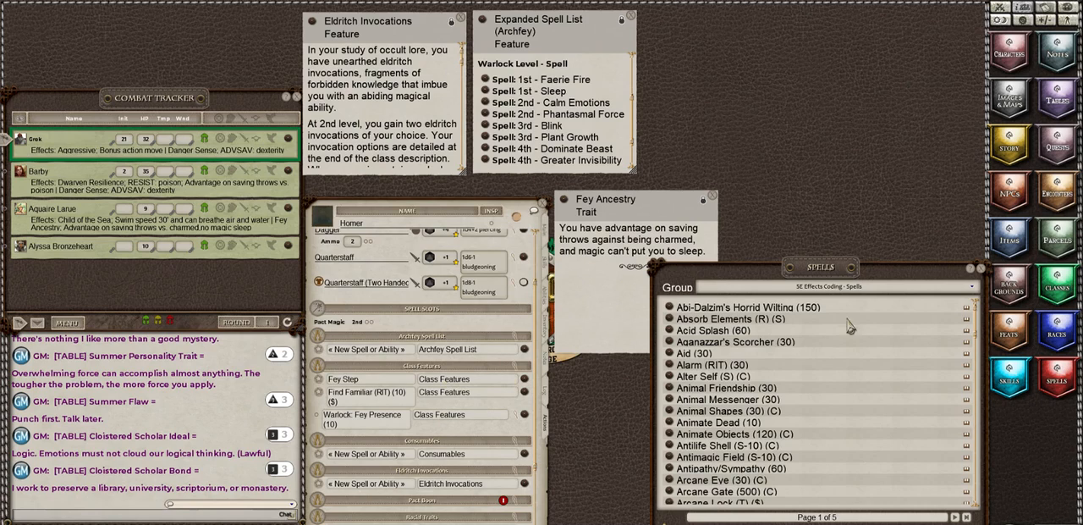
Step: Show the 5E Effects Coding - Race Traits group in the spell list and filter it by source to Elf: Fey Ancestry
click(869, 287)
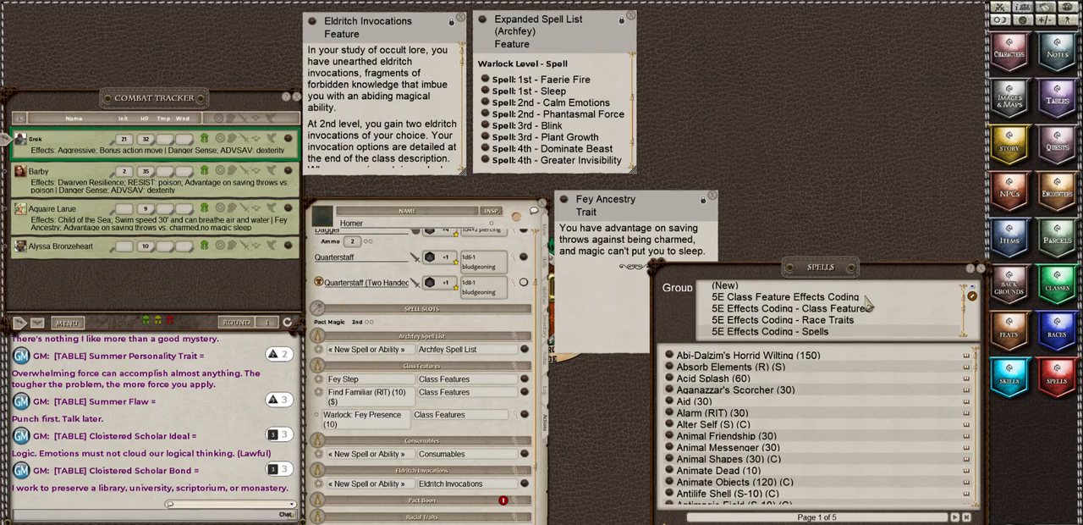
click(838, 321)
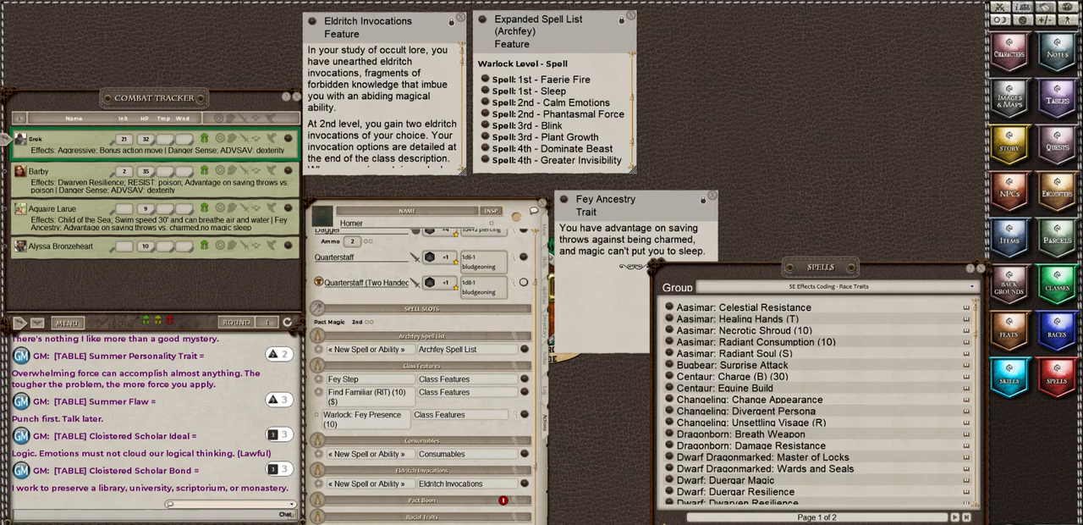
click(854, 523)
scroll(855, 503, down, 2)
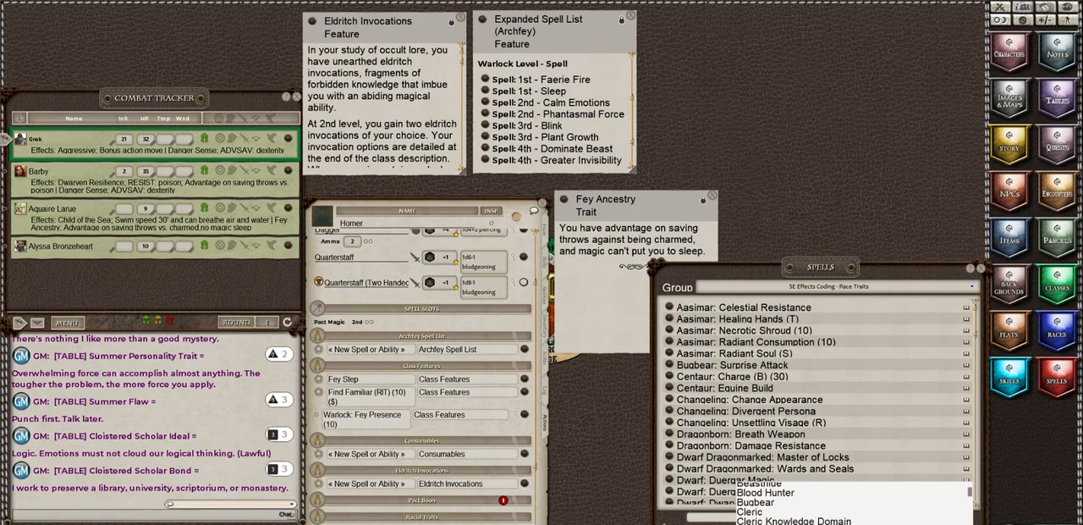
scroll(855, 502, down, 5)
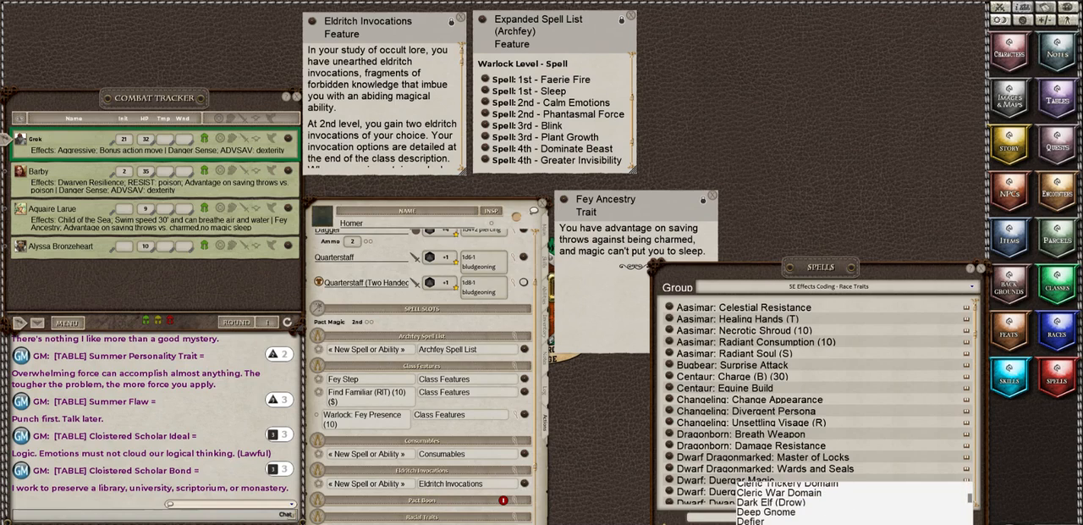
scroll(855, 502, down, 2)
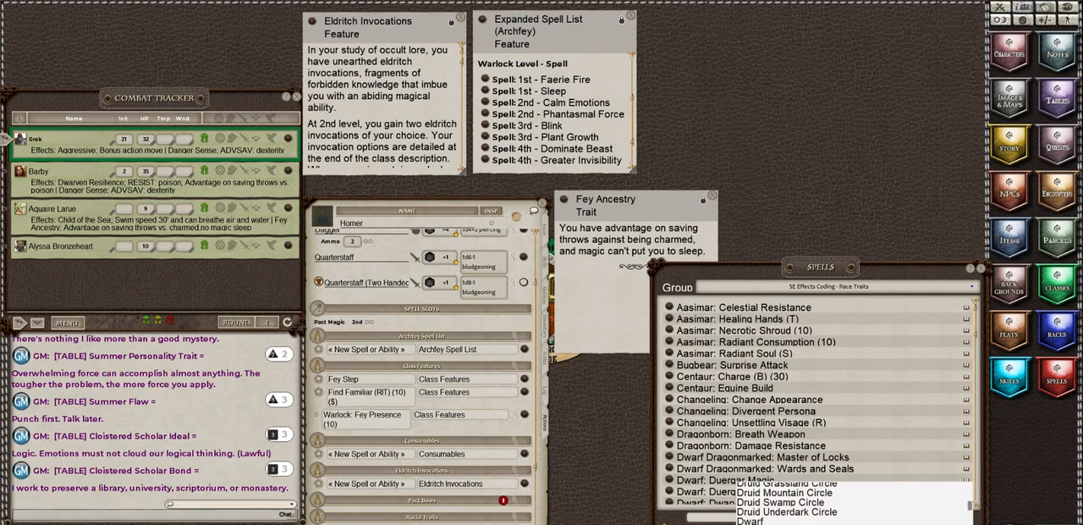
scroll(855, 503, down, 2)
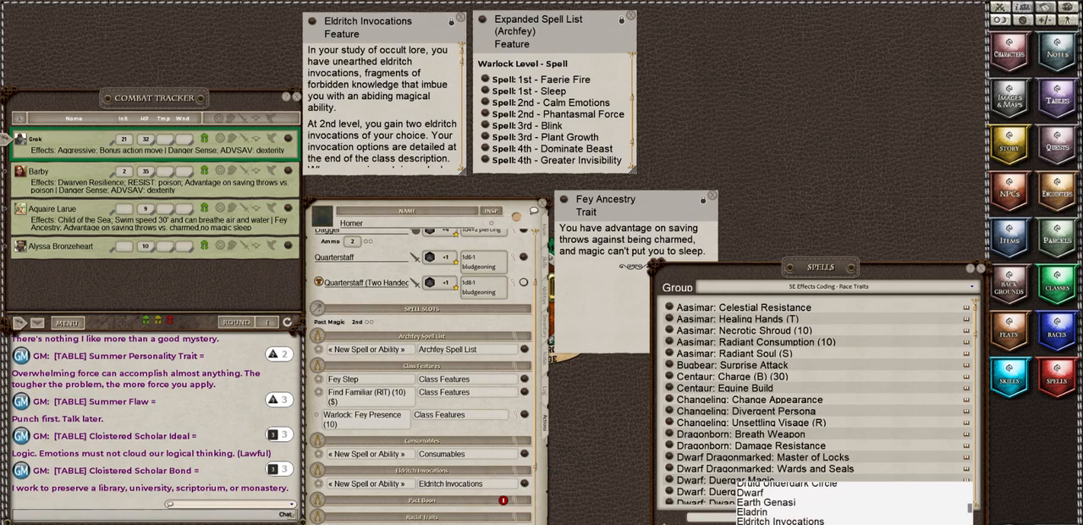
click(762, 523)
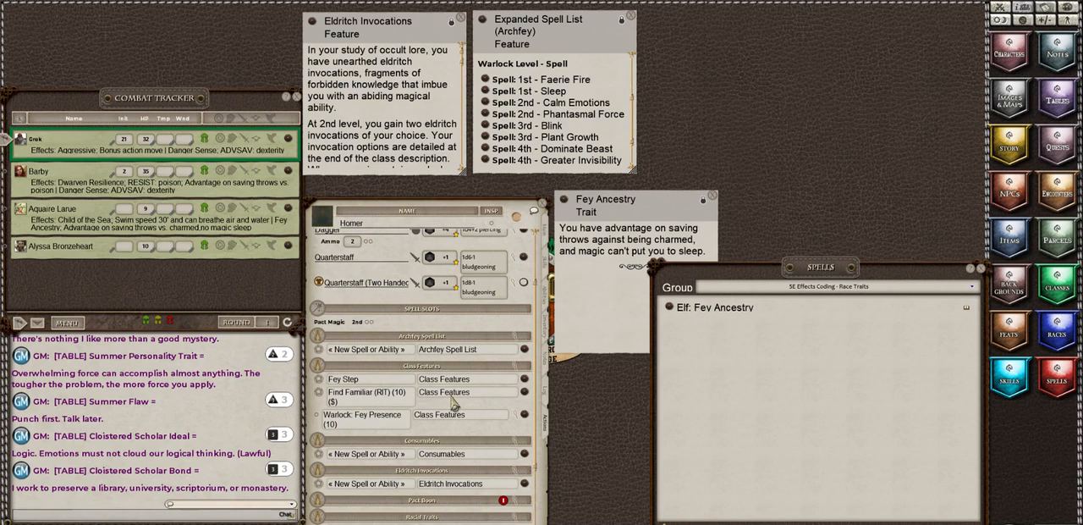
Step: Add Elf: Fey Ancestry to Homer's Racial Traits power group
scroll(454, 405, down, 2)
scroll(454, 404, down, 2)
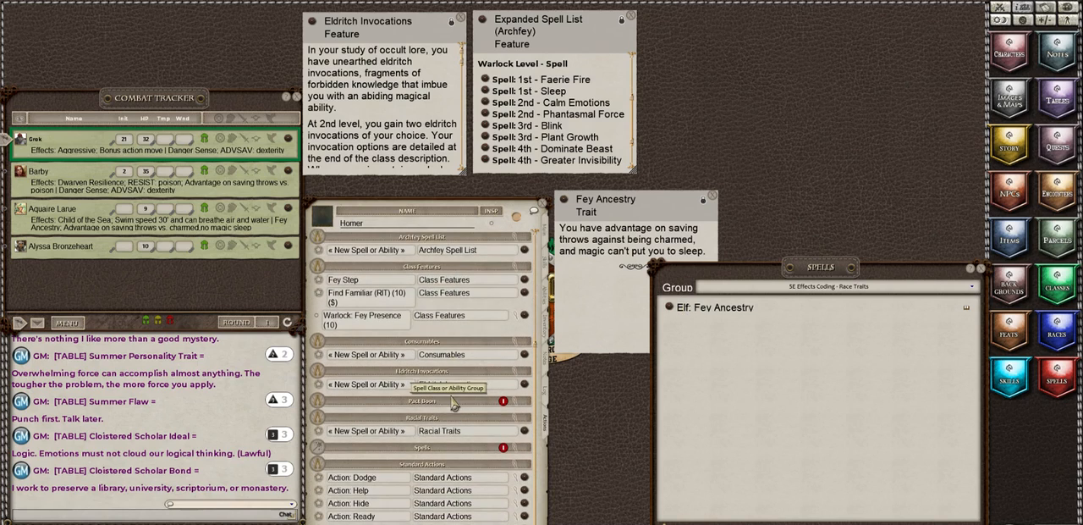
click(373, 433)
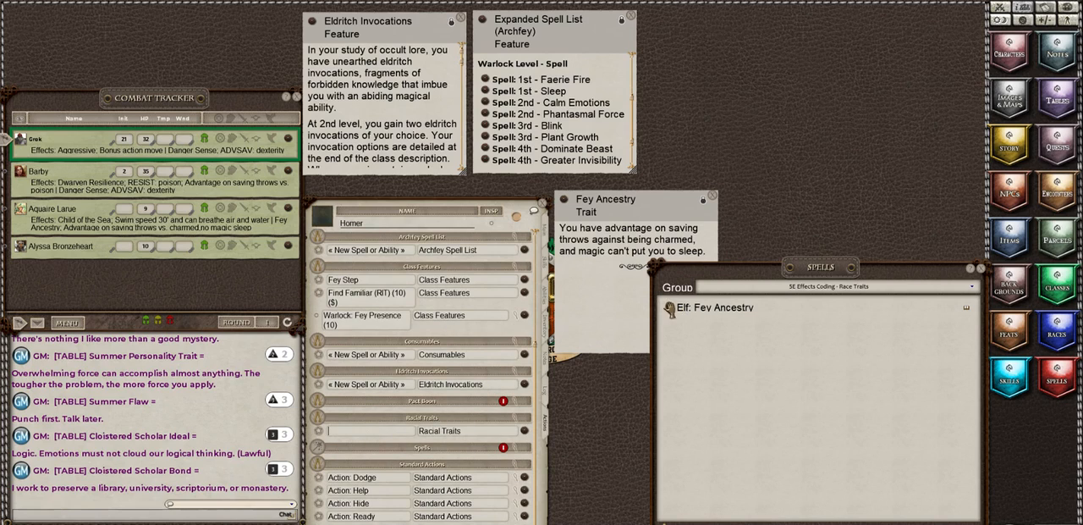
drag(669, 307, 343, 436)
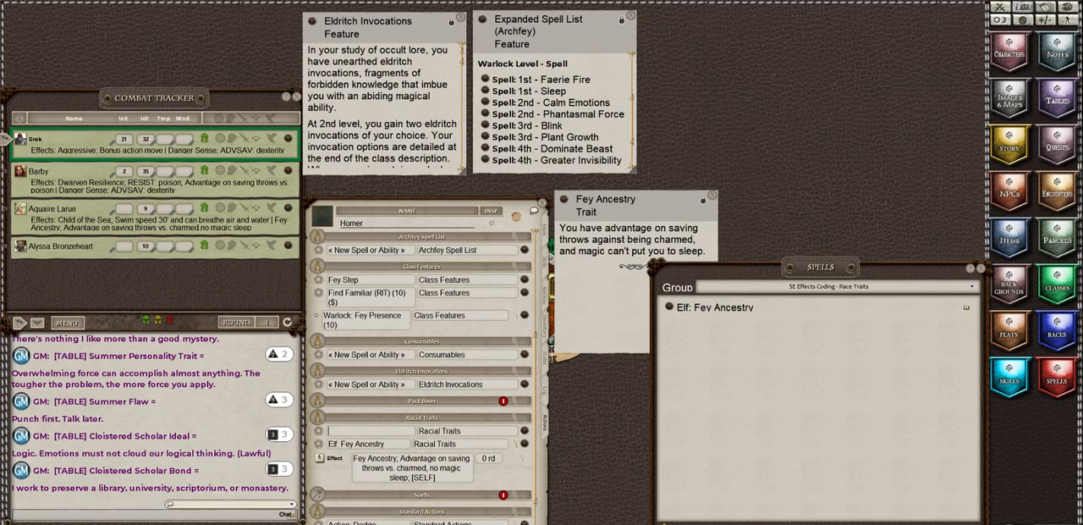
Step: Filter the race traits to Eladrin, and delete the handmade Fey Step entry from Homer's Class Features group
click(966, 523)
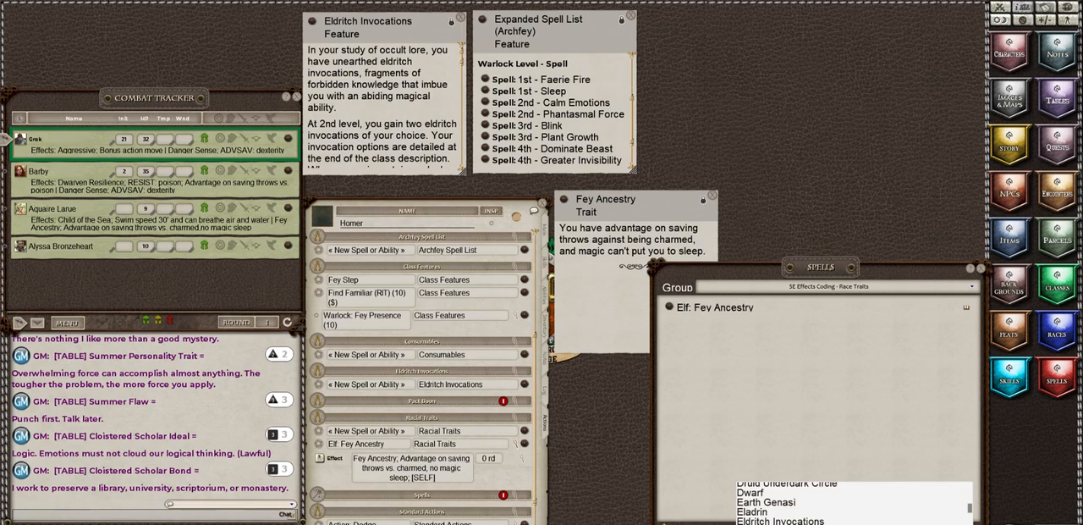
click(760, 514)
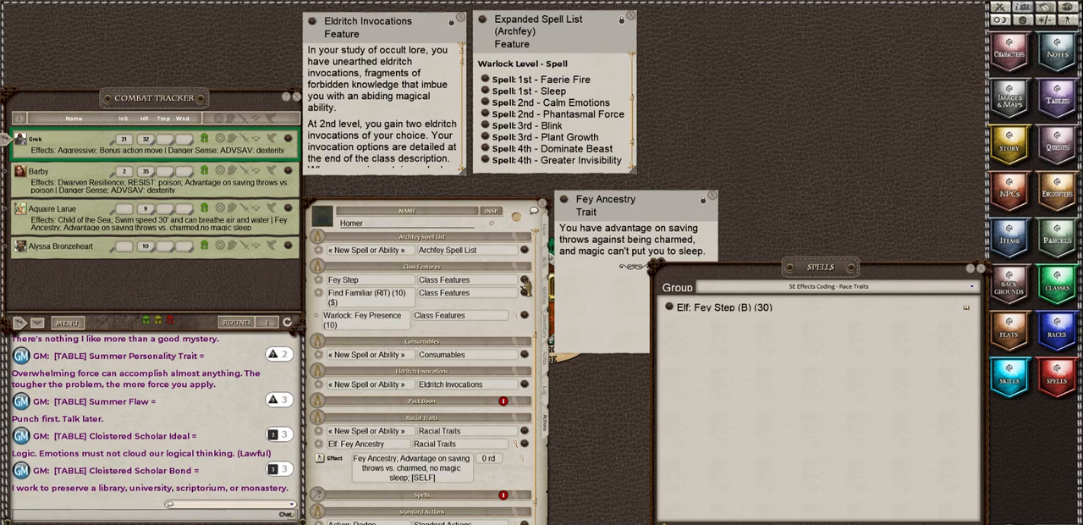
click(533, 522)
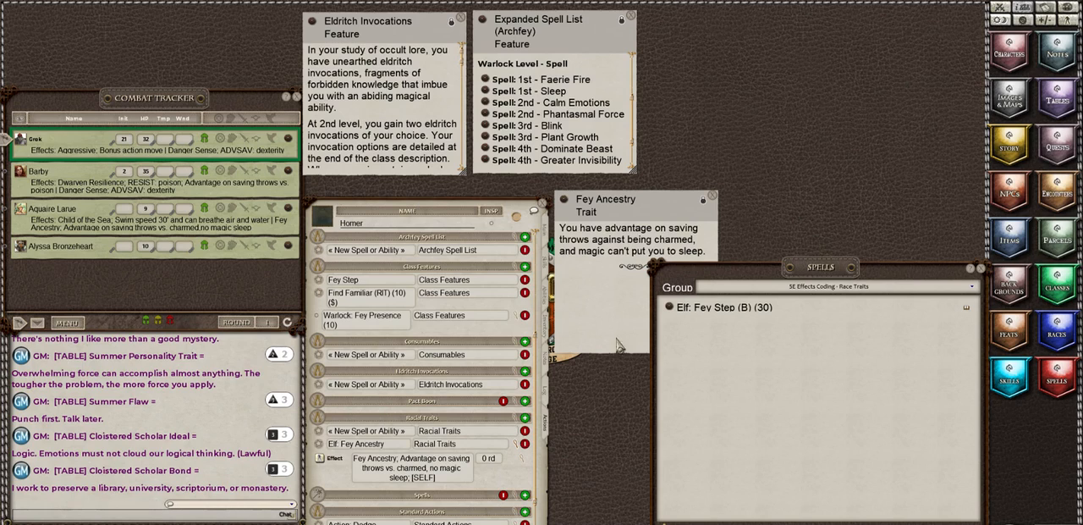
click(525, 279)
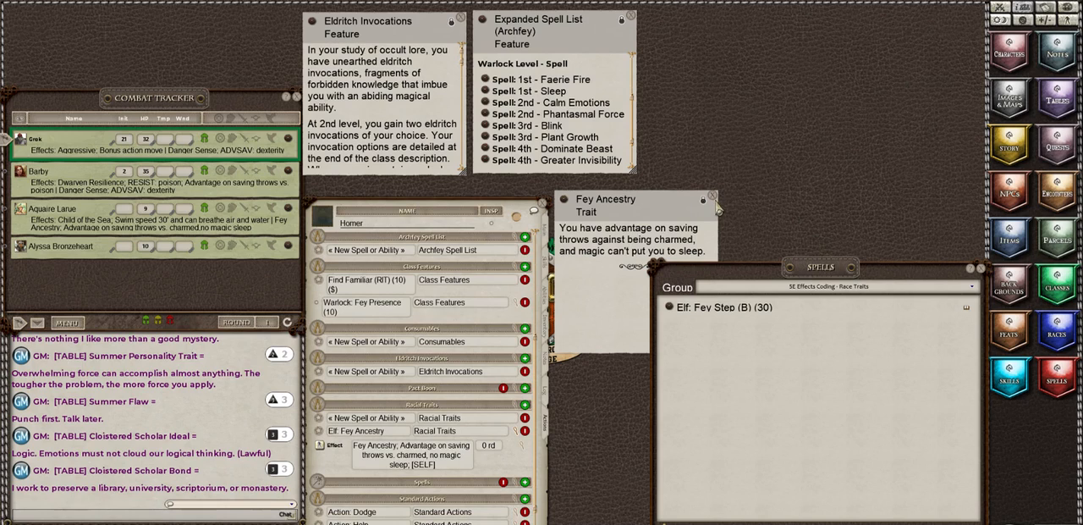
click(714, 196)
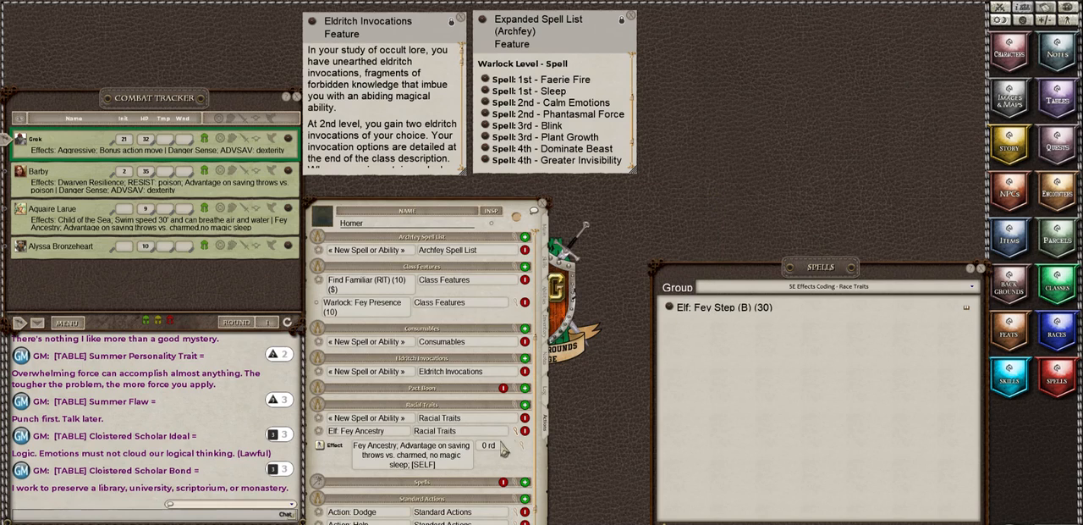
Step: Add Elf: Fey Step (B) (30) to Homer's Racial Traits group and clear the Eladrin filter from the spell list
drag(682, 315, 365, 430)
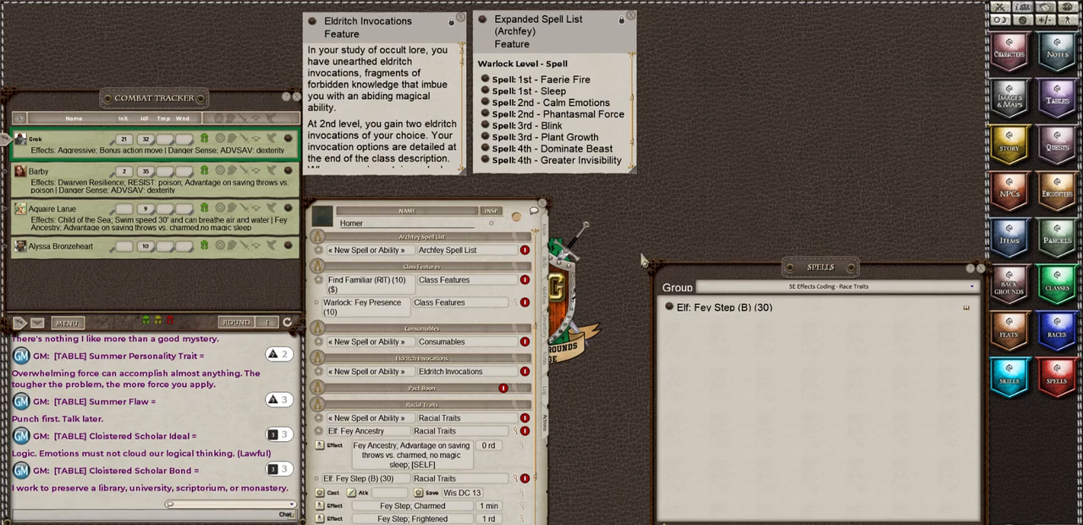
click(759, 522)
scroll(758, 515, up, 3)
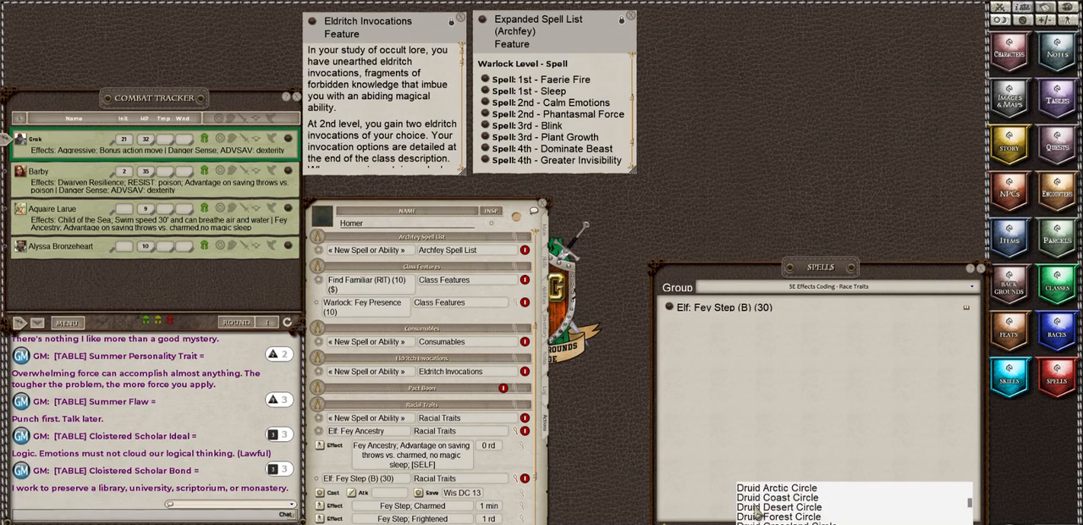
scroll(752, 499, up, 5)
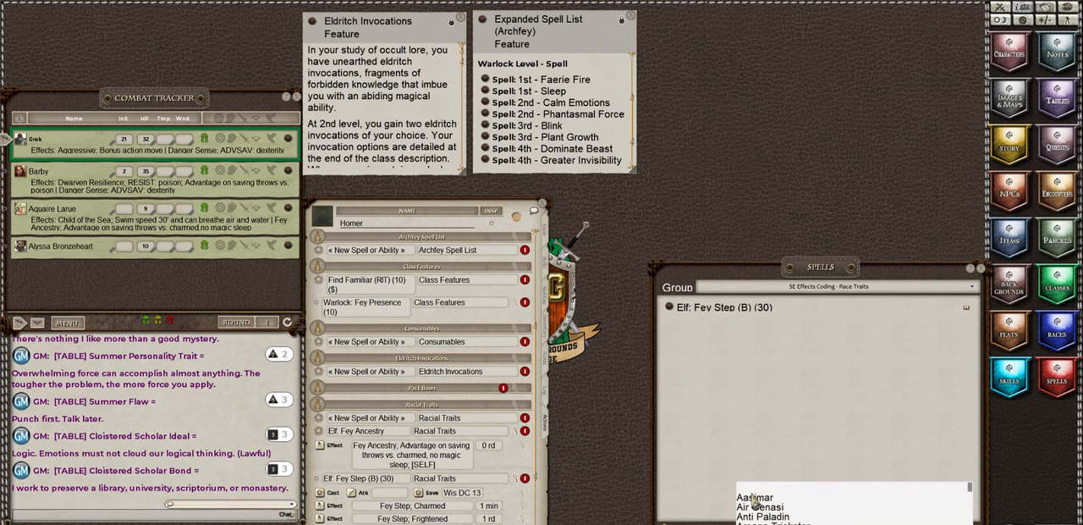
click(752, 494)
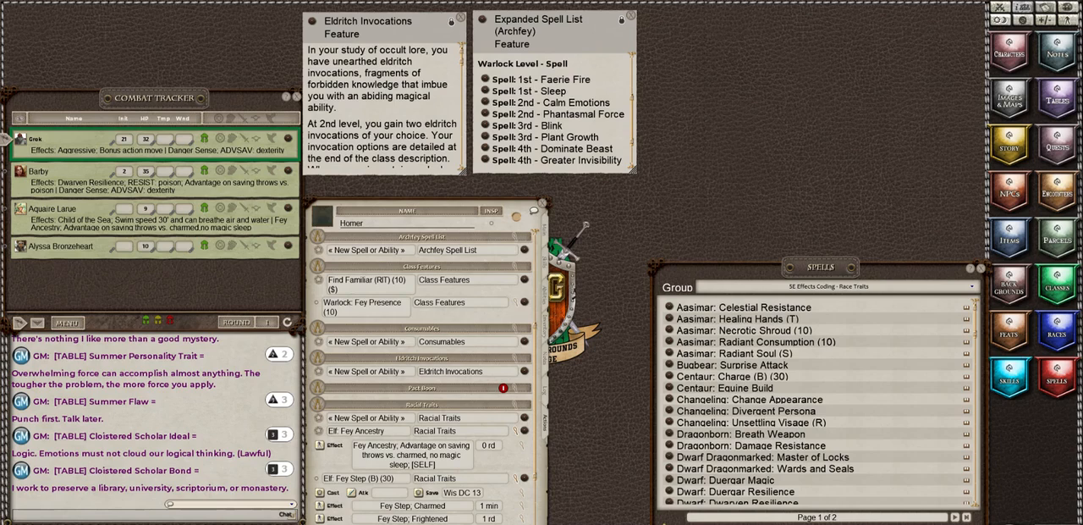
Step: Delete the blank New Spell or Ability entry from the Racial Traits group
click(540, 523)
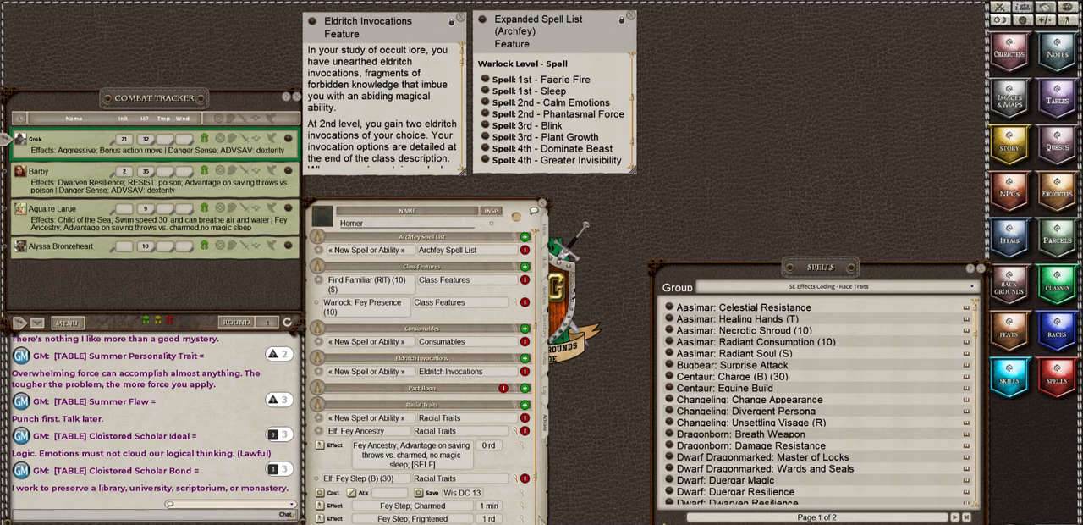
click(524, 421)
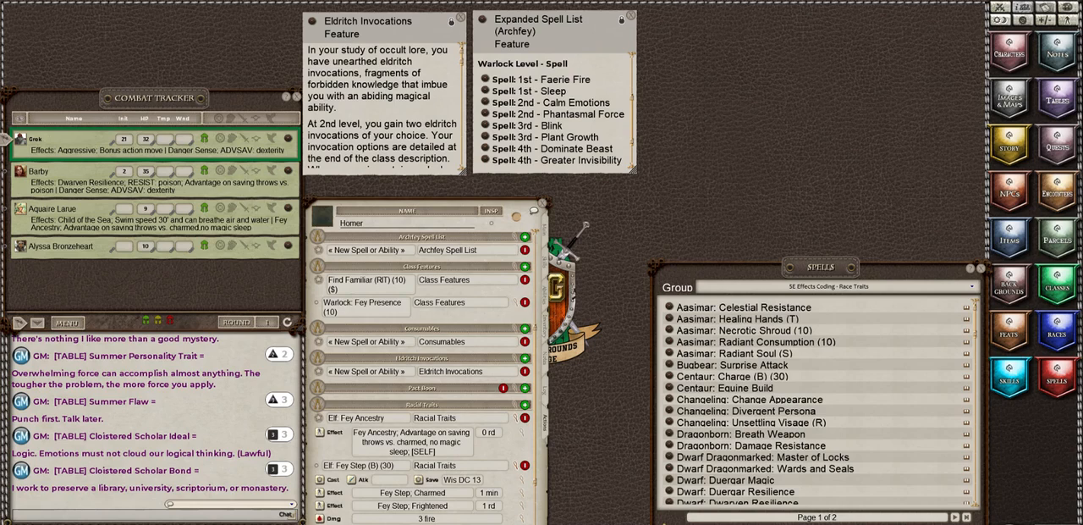
click(540, 523)
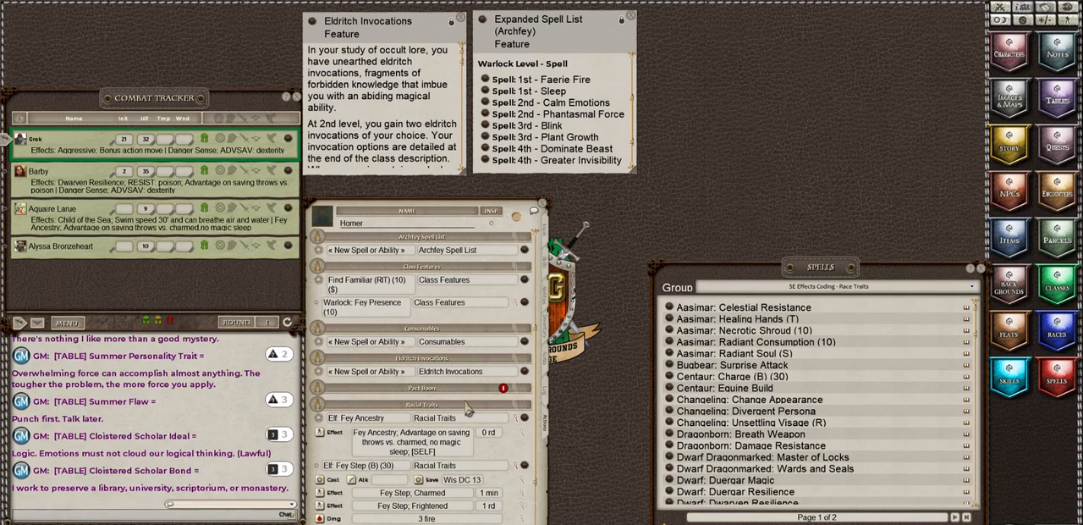
Step: Change the ability used by the Racial Traits power group and collapse the Elf: Fey Ancestry effect details
click(516, 407)
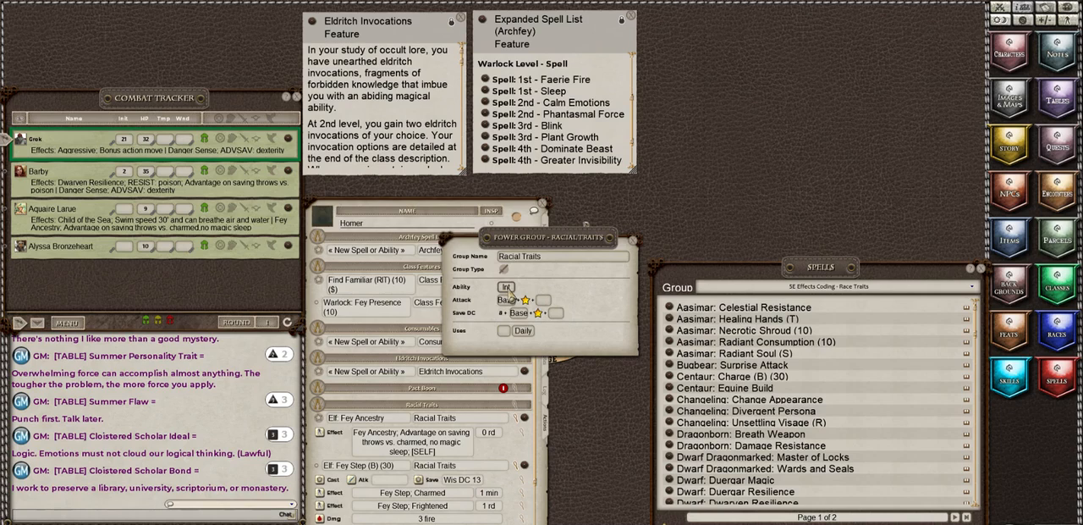
click(506, 287)
click(506, 287)
click(636, 244)
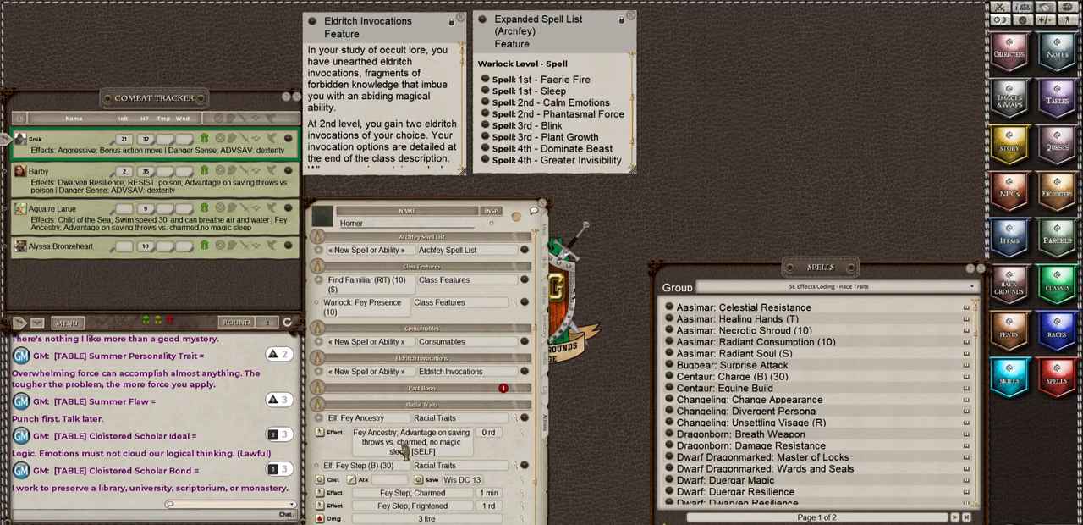
click(518, 427)
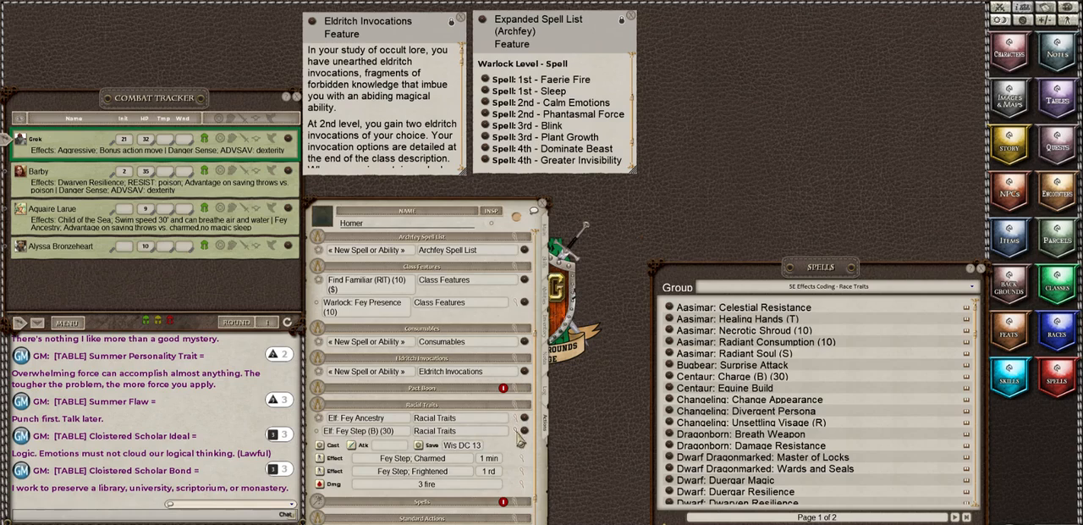
Step: Collapse the Elf: Fey Step (B) (30) details and switch the spell list to the 5E Effects Coding - Spells group
click(518, 435)
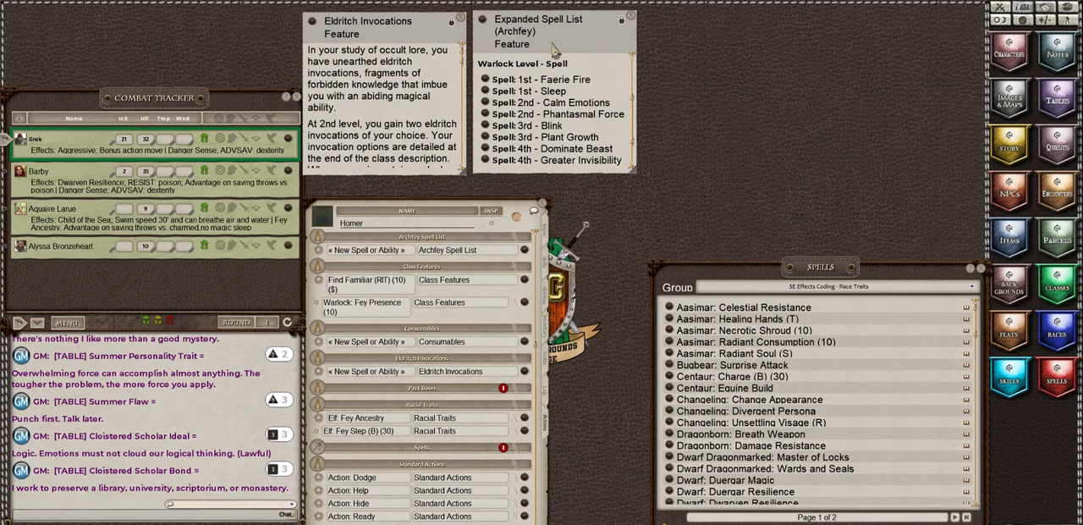
click(864, 288)
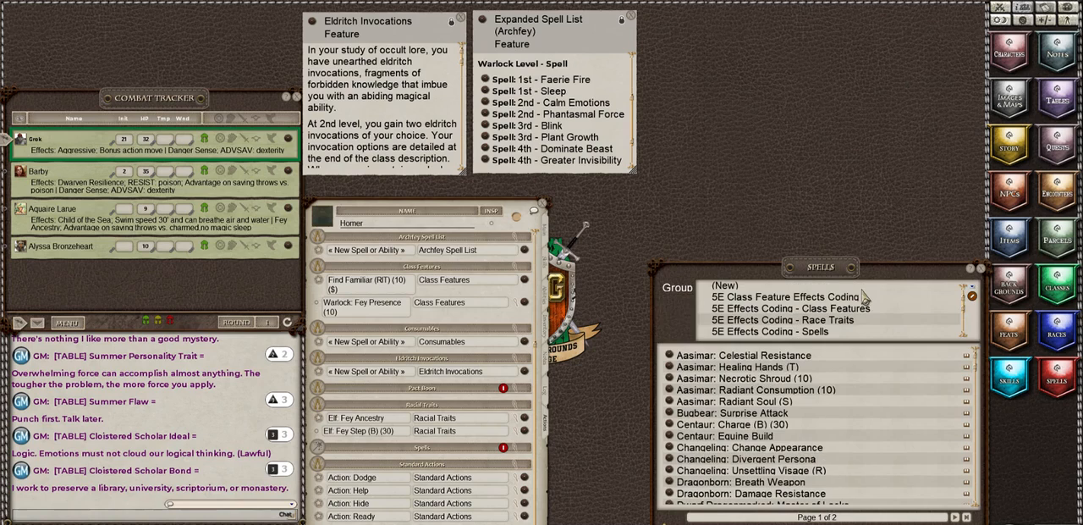
click(815, 331)
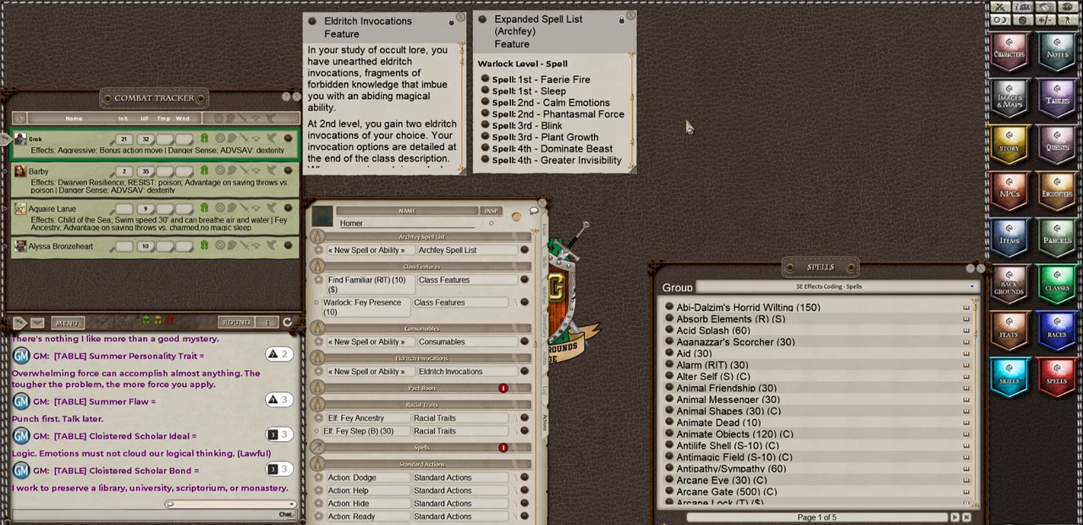
Step: Filter the spells by "fae" and add Faerie Fire (60) (C) to Homer's Archfey Spell List group
scroll(406, 359, up, 3)
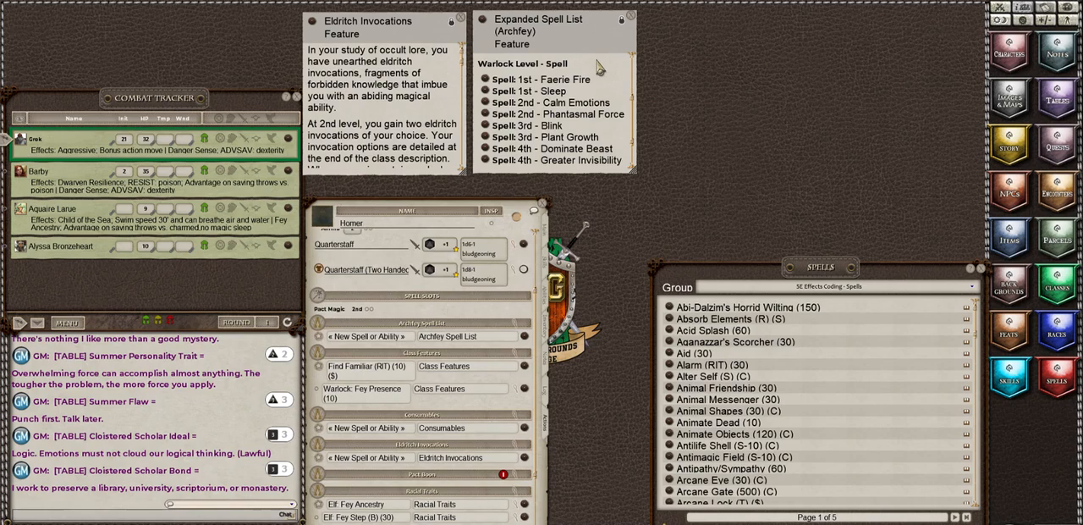
click(392, 338)
key(Escape)
text(fae)
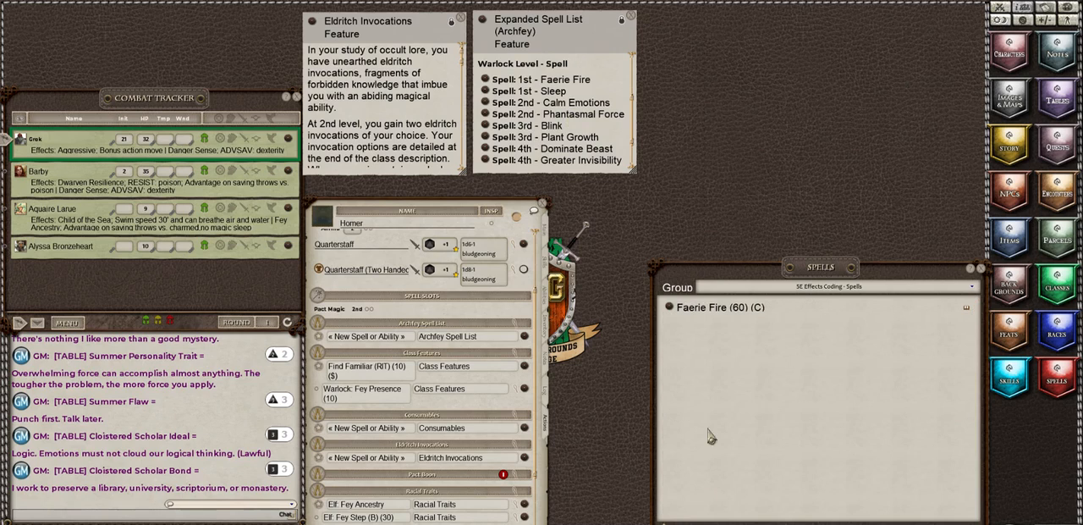
drag(669, 308, 370, 343)
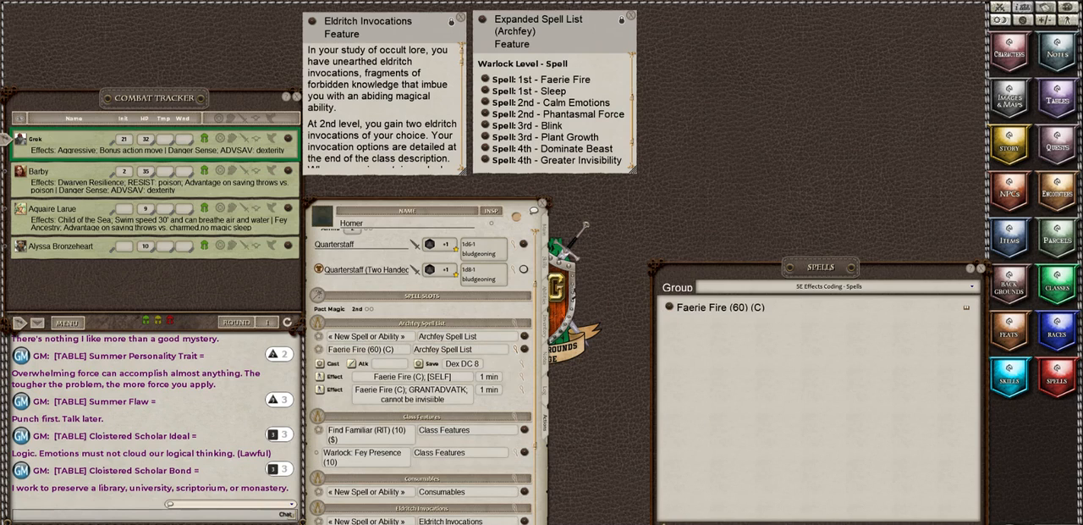
Step: Filter the spells by "sle" and add Sleep (90) to the Archfey Spell List group
key(BackSpace)
key(BackSpace)
key(BackSpace)
text(sle)
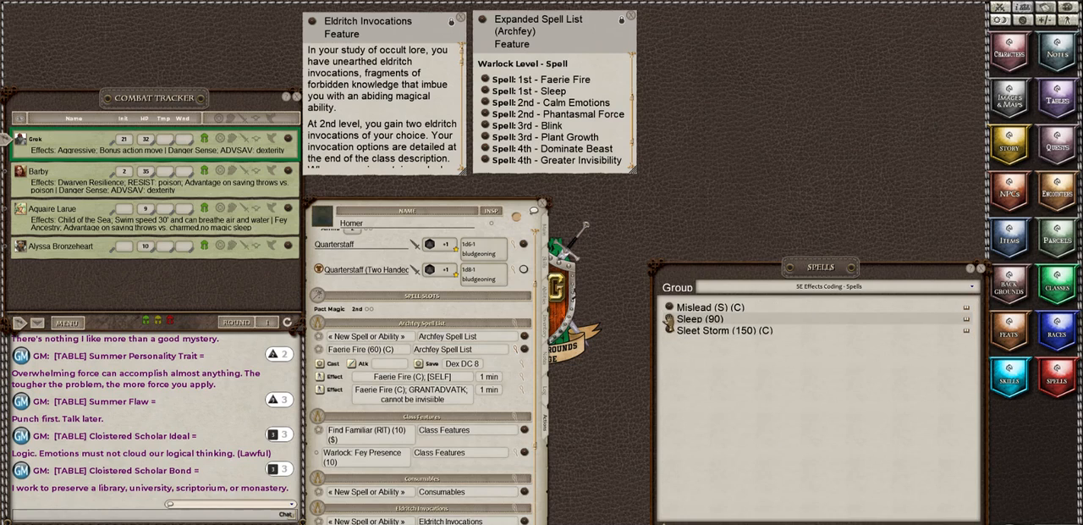
drag(669, 320, 339, 345)
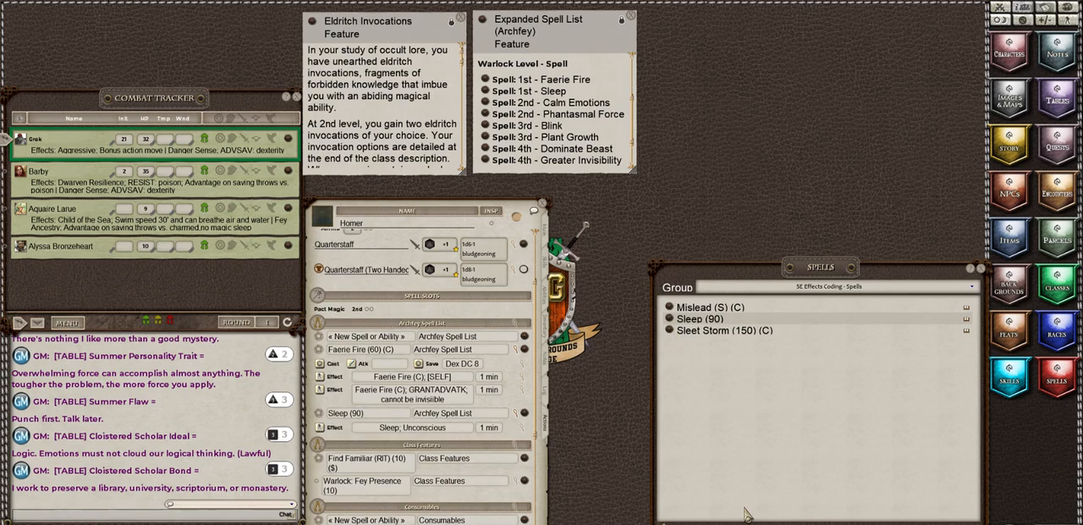
Step: Filter the spells by "cal" and add Calm Emotions (60) (C) to the Archfey Spell List group
key(BackSpace)
key(BackSpace)
key(BackSpace)
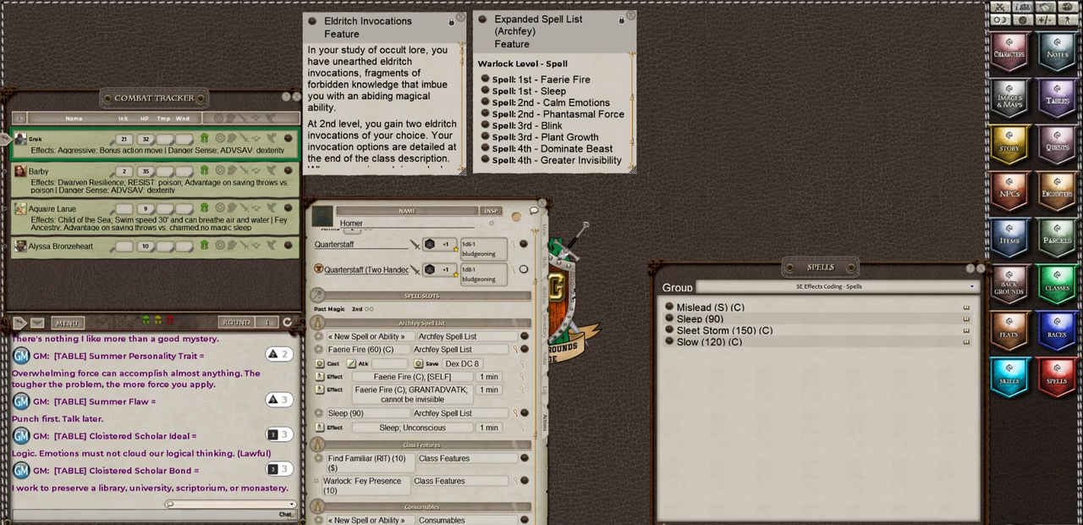
text(cal)
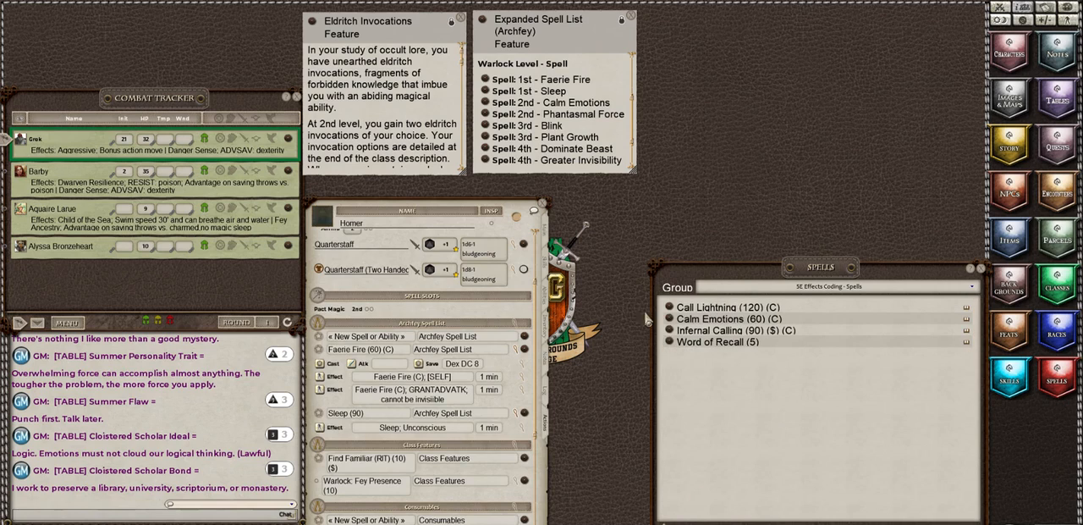
drag(669, 320, 383, 354)
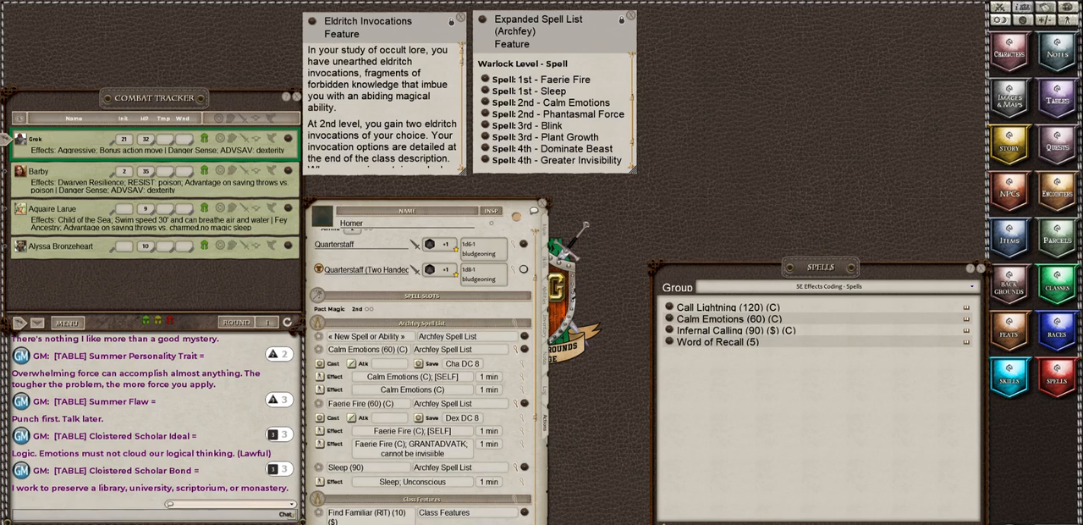
Step: Filter the spells by "pha" and add Phantasmal Force (60) (C) to the Archfey Spell List group
key(BackSpace)
key(BackSpace)
key(BackSpace)
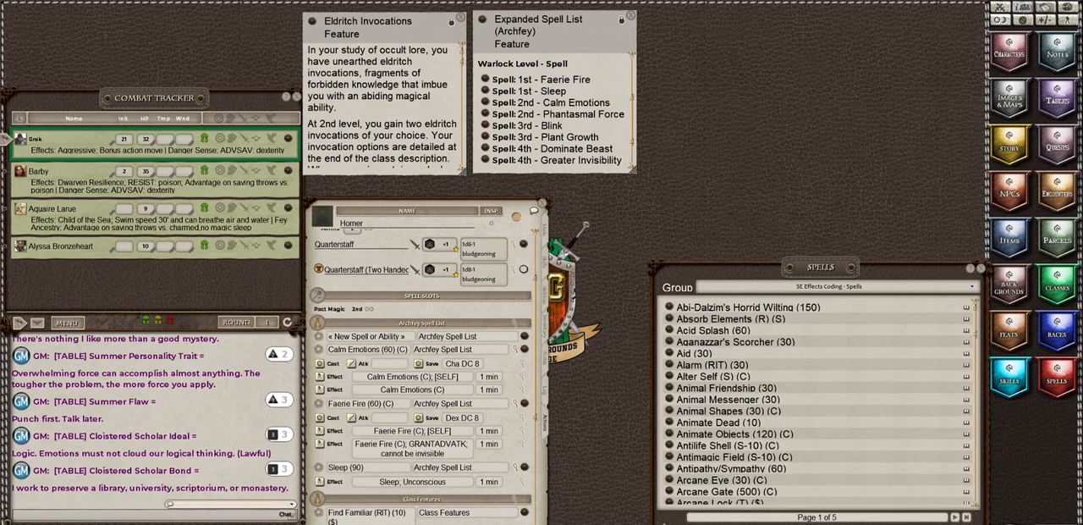
text(pha)
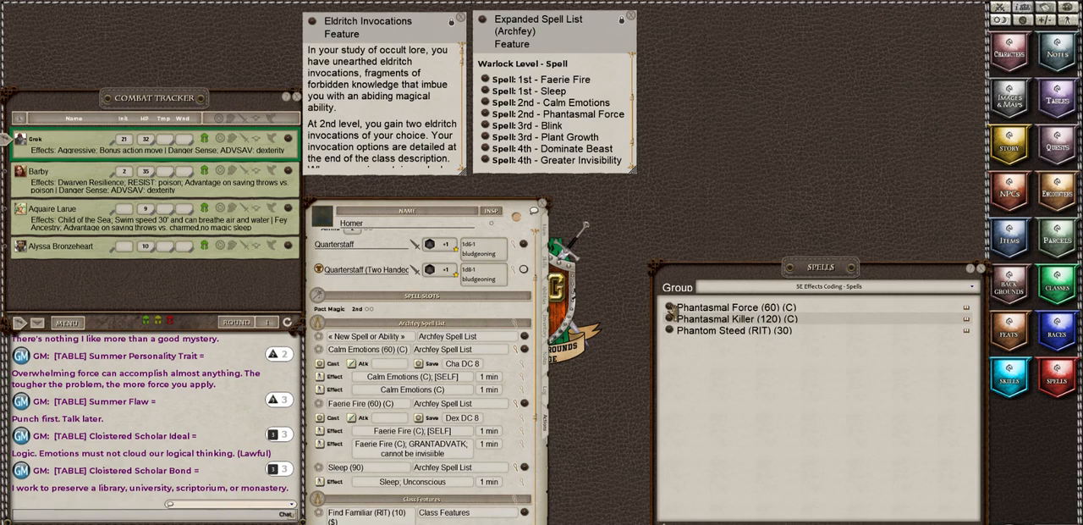
drag(669, 310, 389, 346)
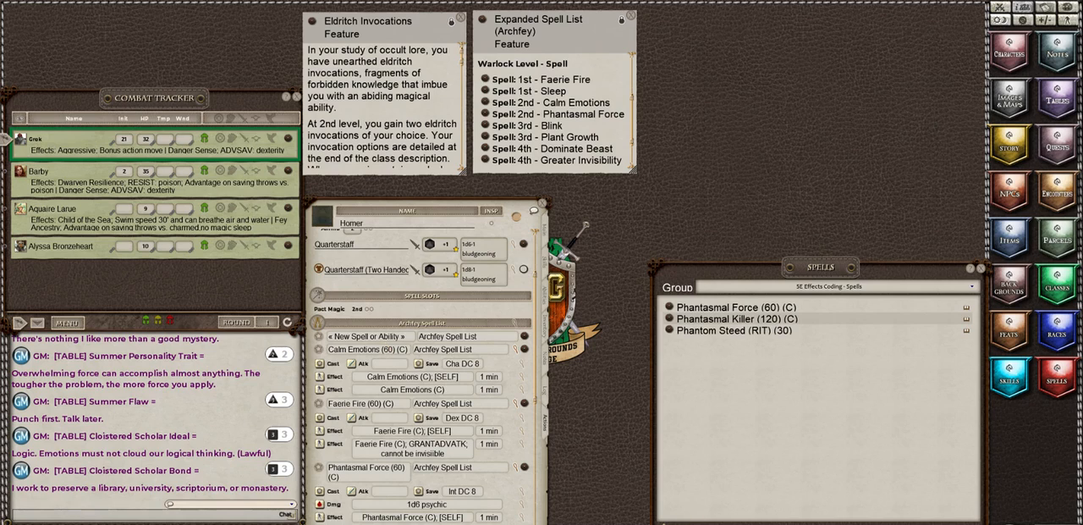
Step: Filter the spells by "bli" and add Blink (S) to the Archfey Spell List group
key(BackSpace)
key(BackSpace)
key(BackSpace)
key(BackSpace)
key(BackSpace)
text(bl)
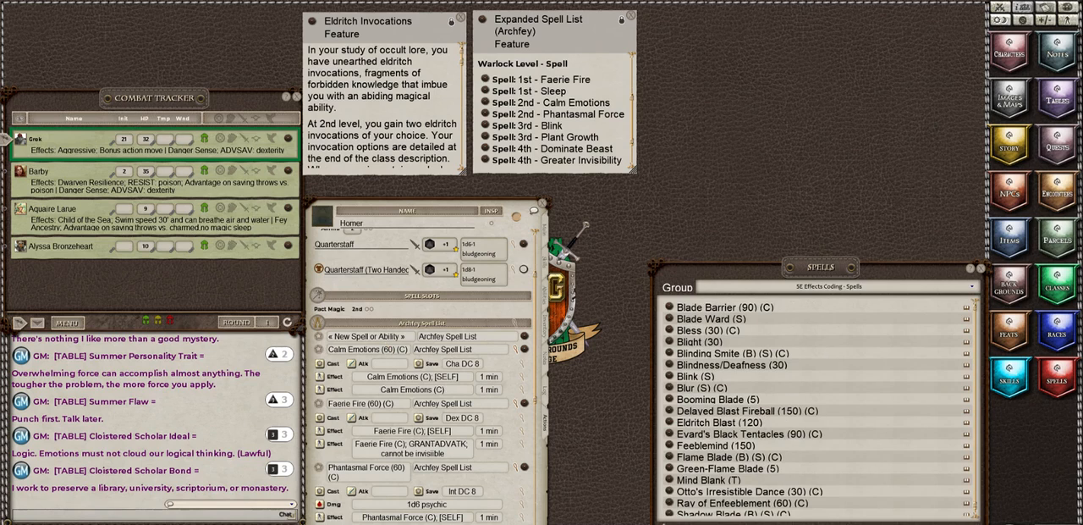
text(i)
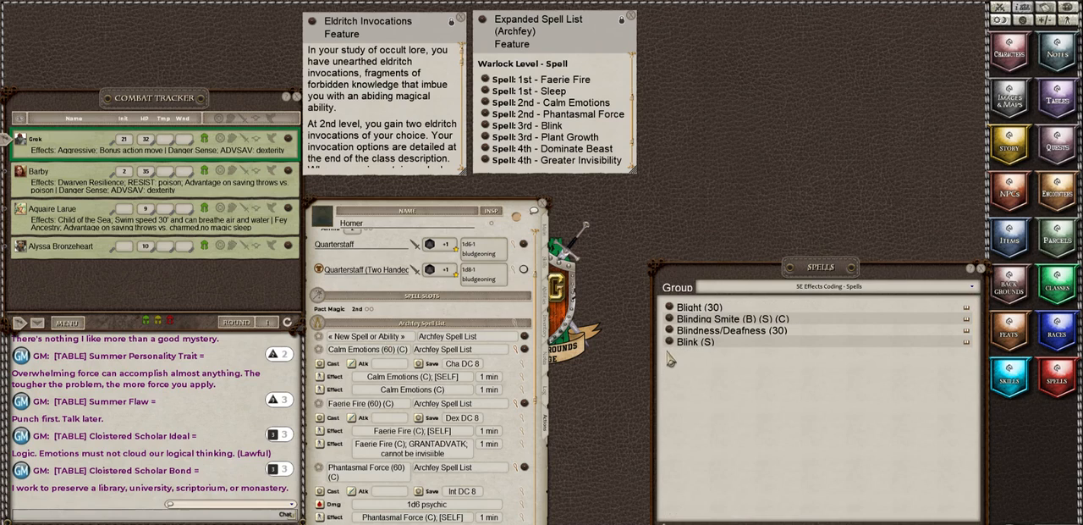
drag(673, 342, 380, 352)
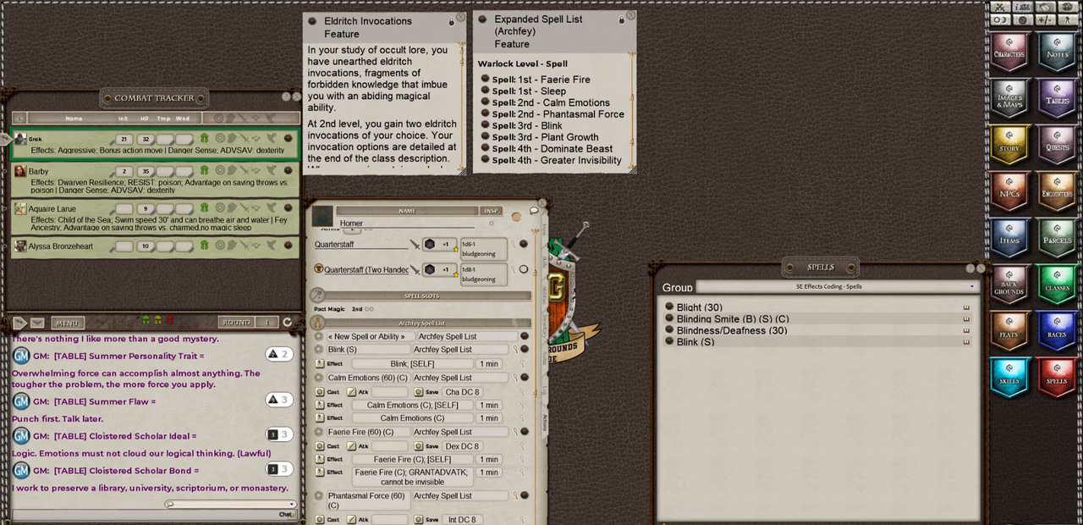
Step: Filter the spells by "pla", add Plant Growth (150) to the Archfey Spell List group, and delete that group's blank New Spell or Ability entry
key(BackSpace)
key(BackSpace)
key(BackSpace)
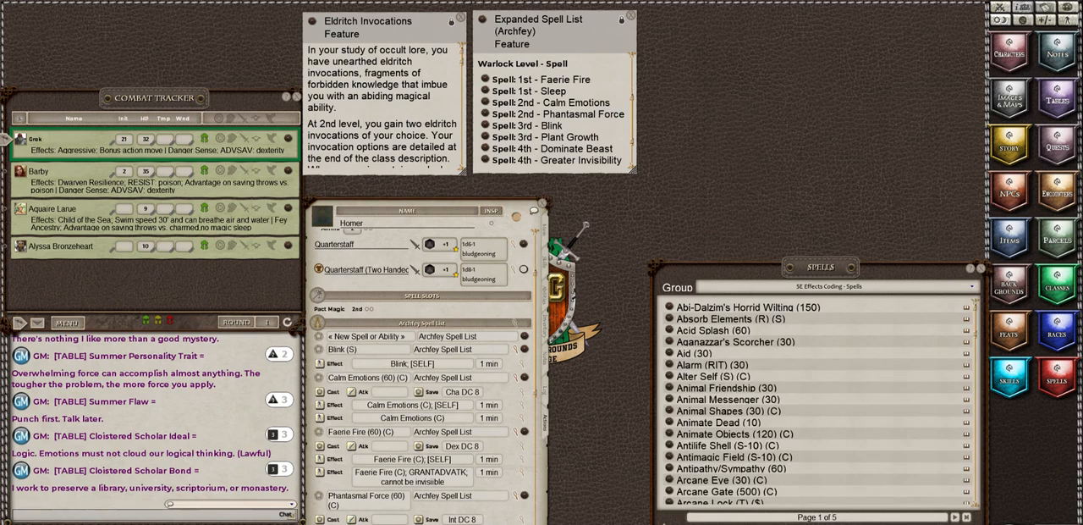
text(pla)
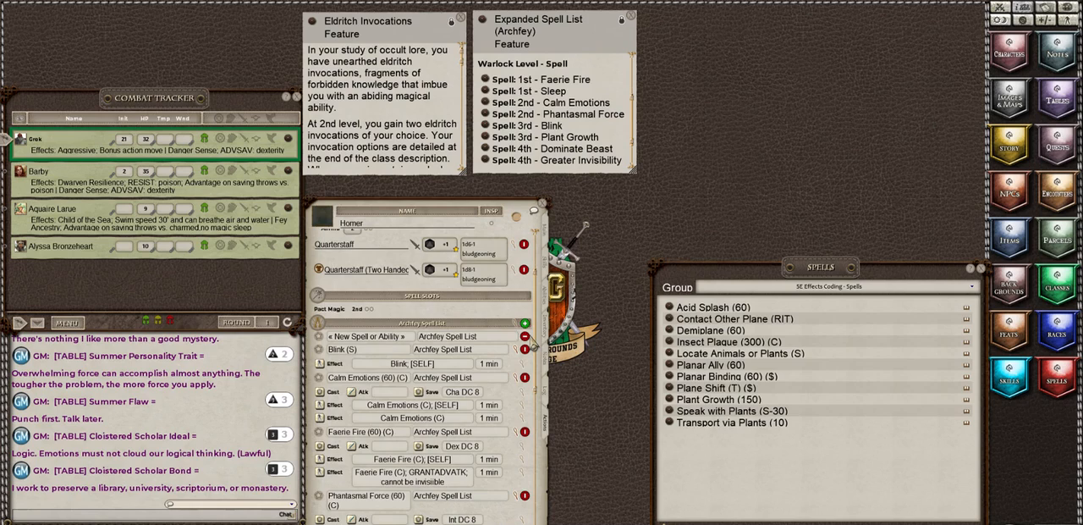
click(524, 337)
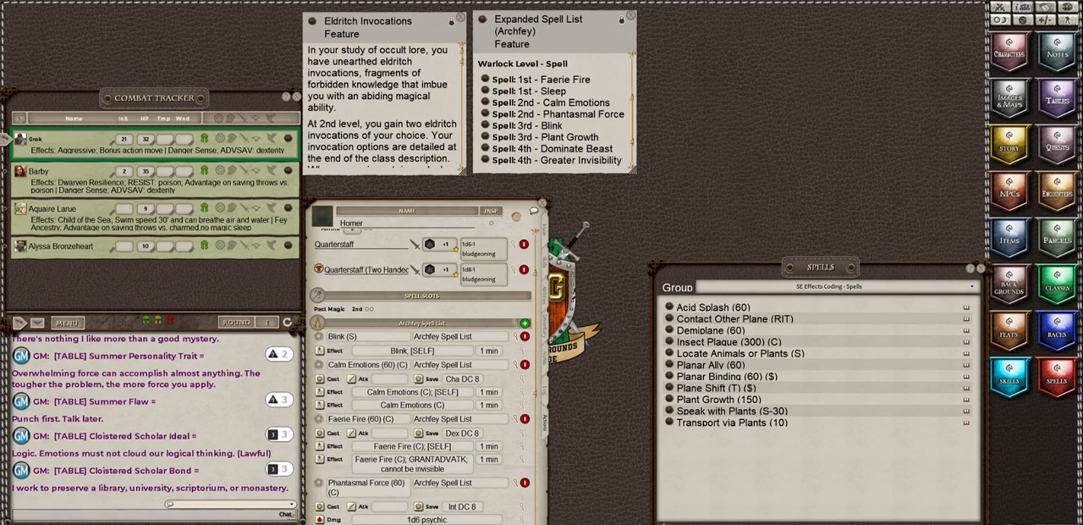
Step: Collapse the effect details of Blink, Calm Emotions, Faerie Fire, Phantasmal Force and Sleep in the Archfey Spell List group
click(516, 338)
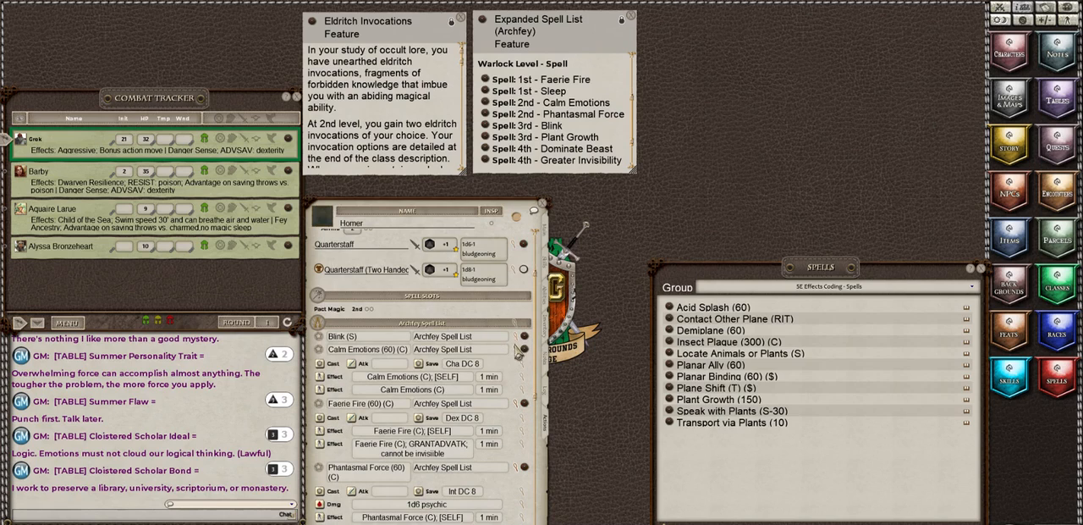
click(517, 350)
click(517, 363)
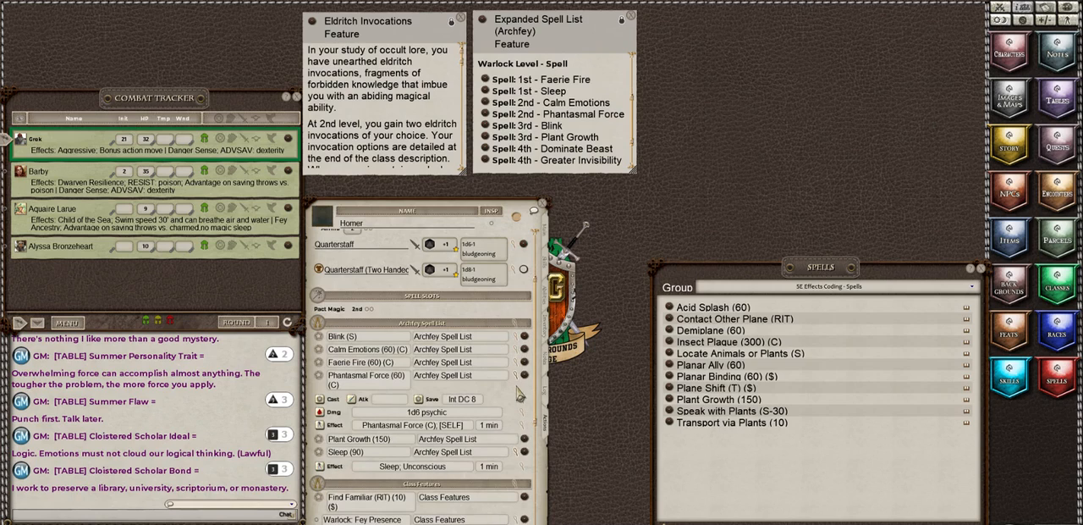
click(517, 376)
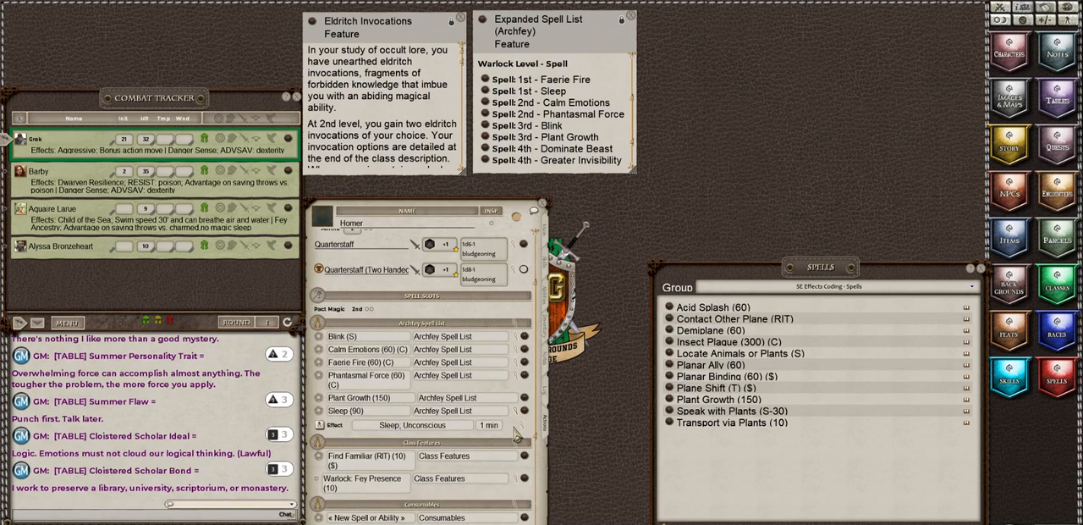
click(517, 411)
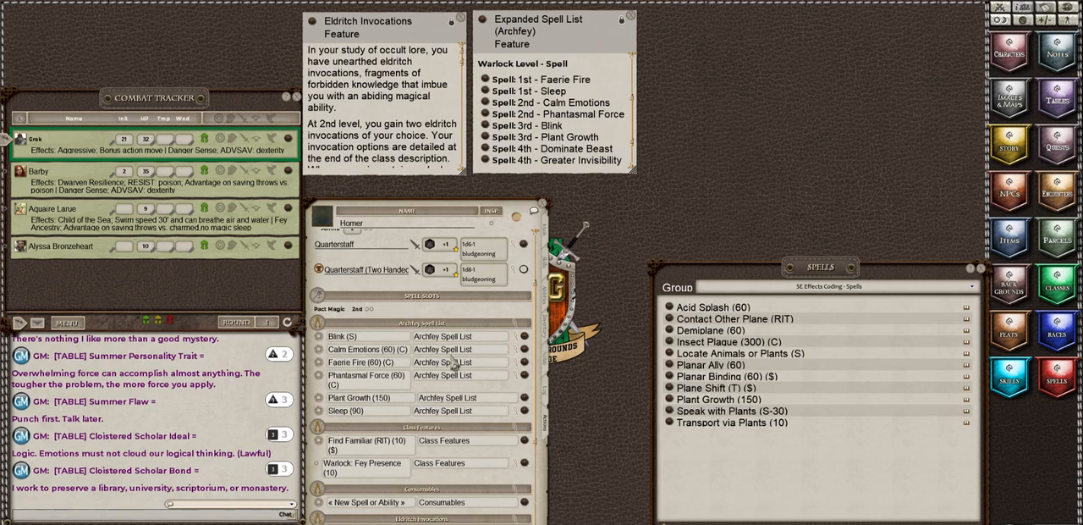
Step: Name the blank entry in the Consumables group Waterskin, and add another entry named Torches
scroll(488, 390, down, 1)
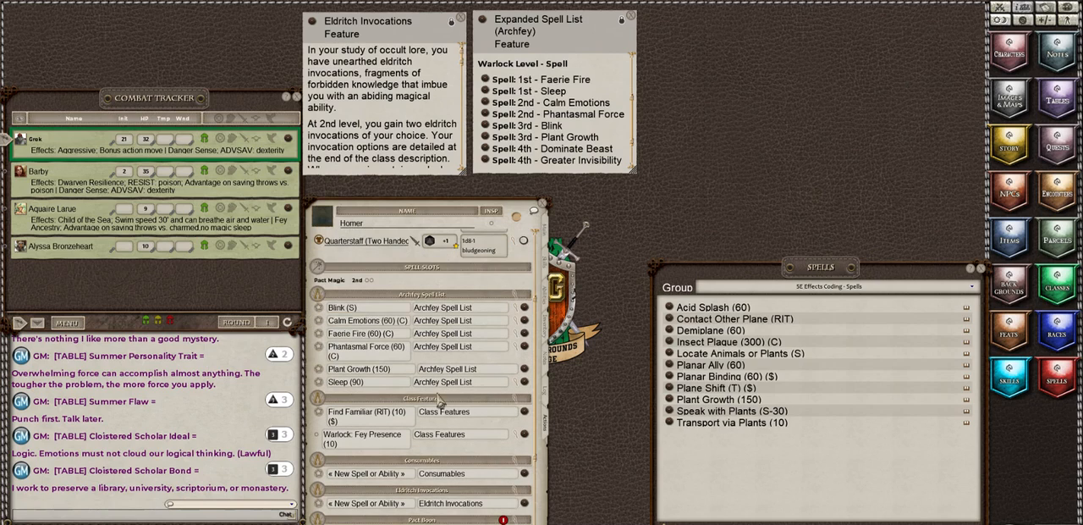
scroll(439, 402, down, 3)
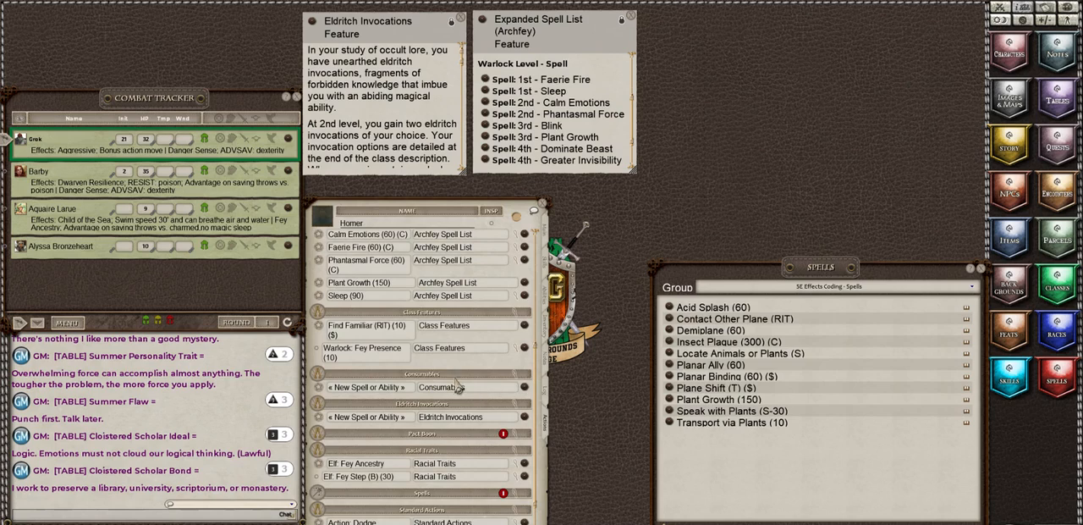
click(357, 390)
click(526, 522)
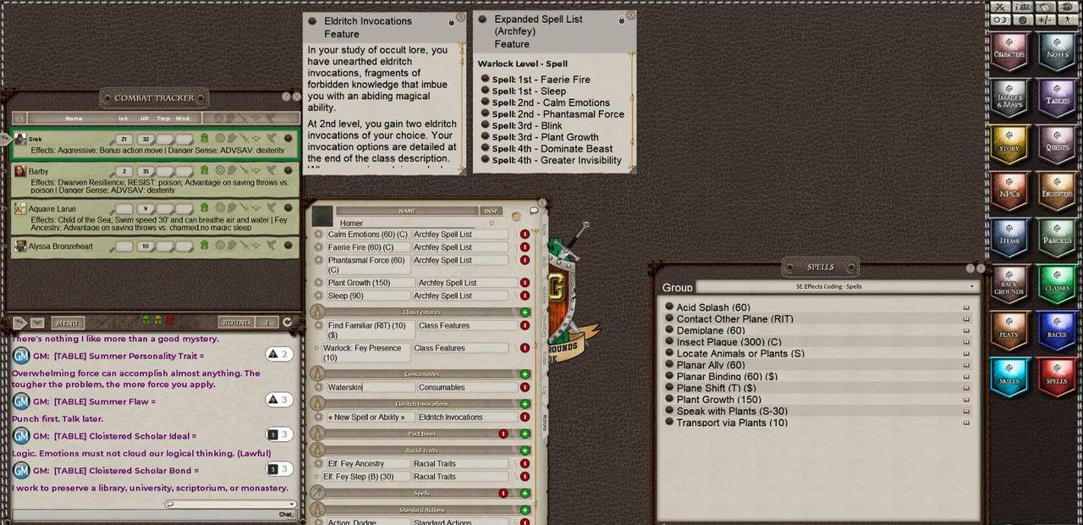
click(525, 374)
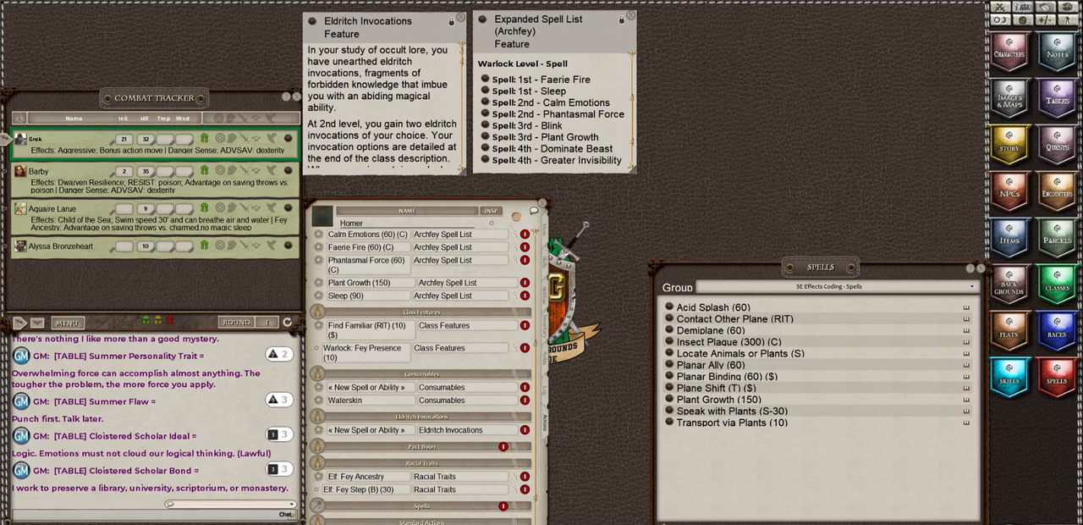
click(348, 388)
click(526, 523)
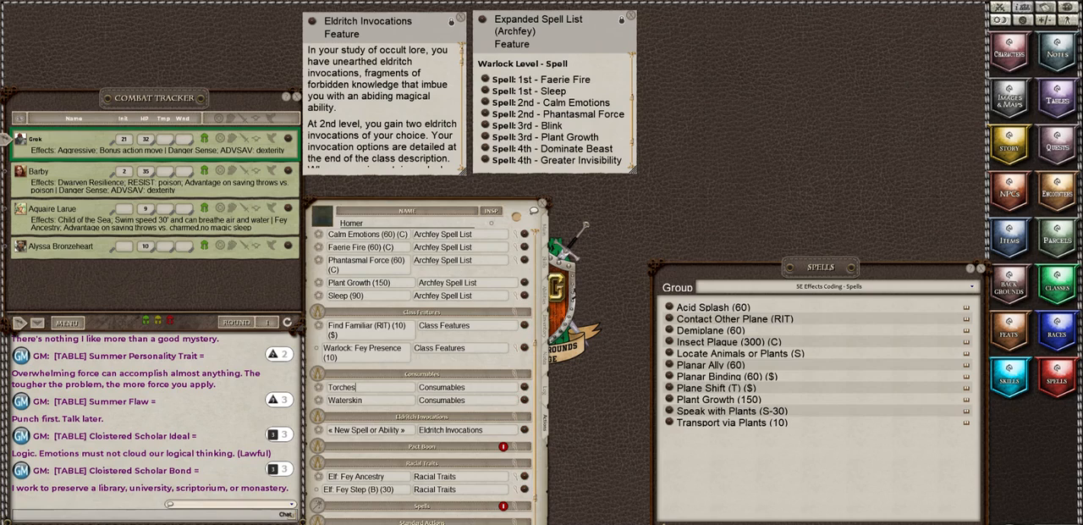
Step: Add Parchment and Rations entries to the Consumables group, consulting Homer's equipment inventory for the item names
click(527, 523)
click(526, 380)
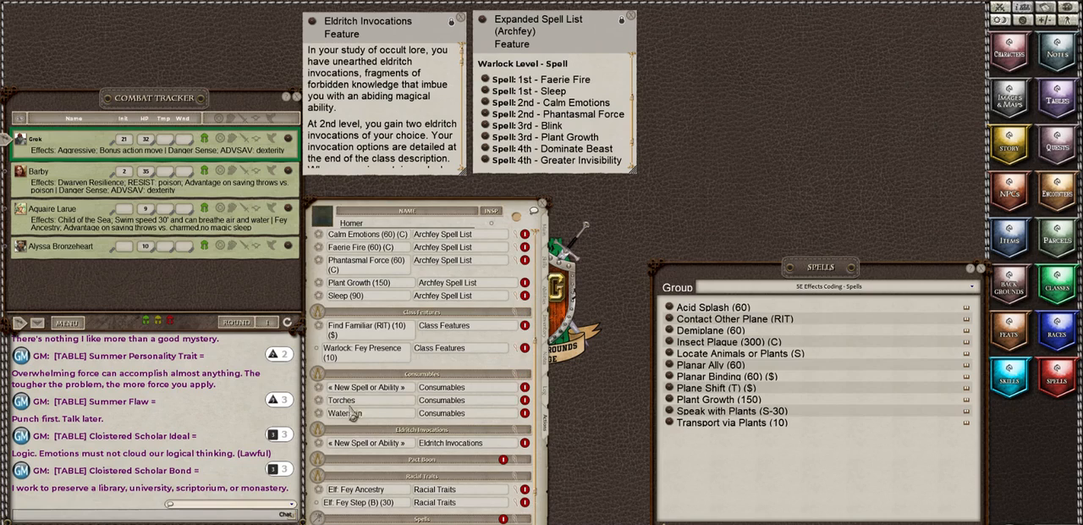
click(354, 389)
click(547, 334)
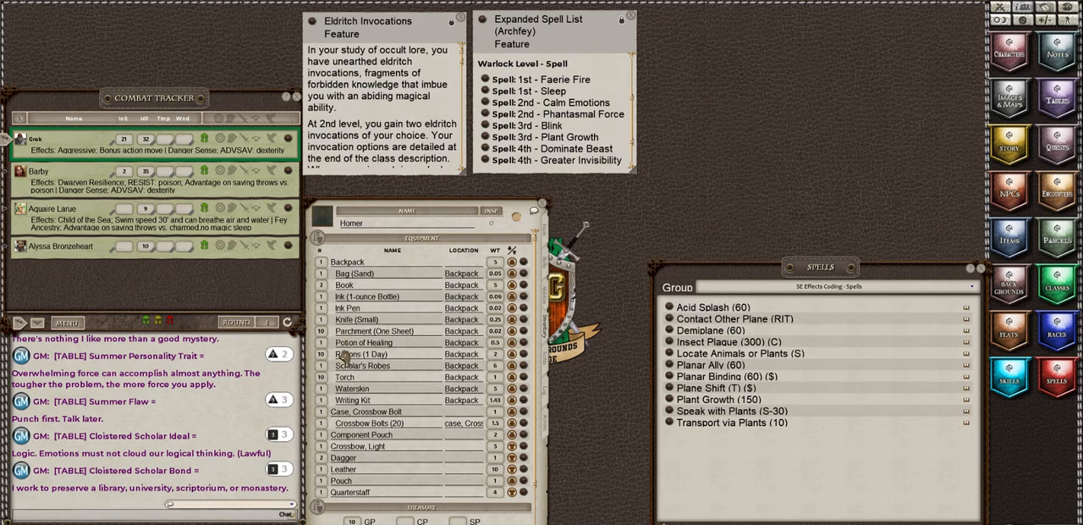
click(547, 434)
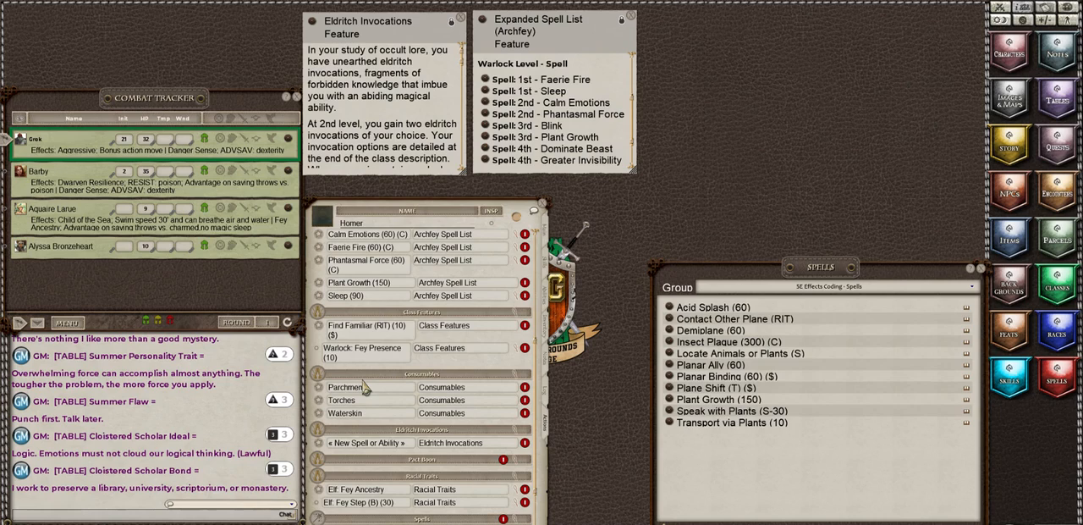
click(365, 387)
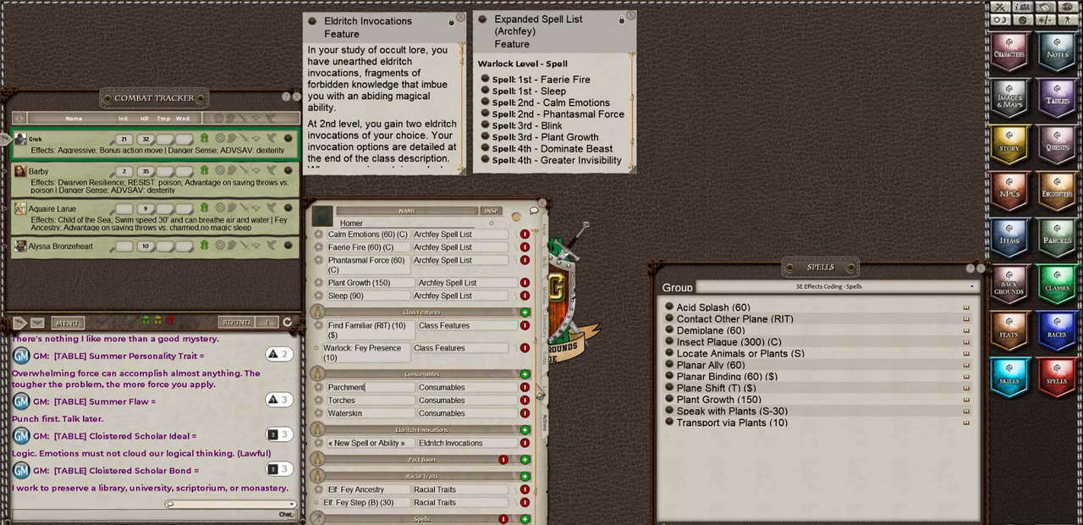
click(526, 374)
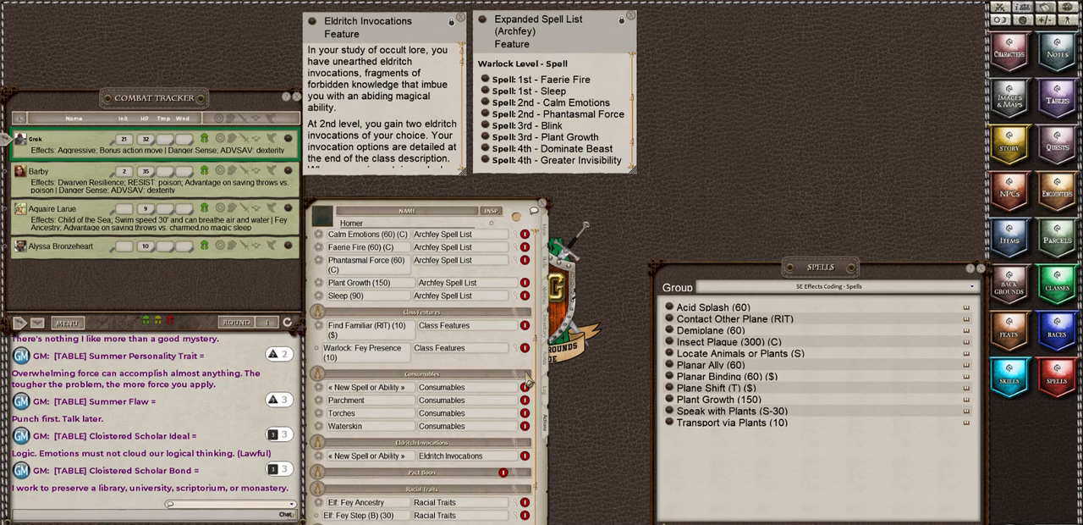
click(352, 388)
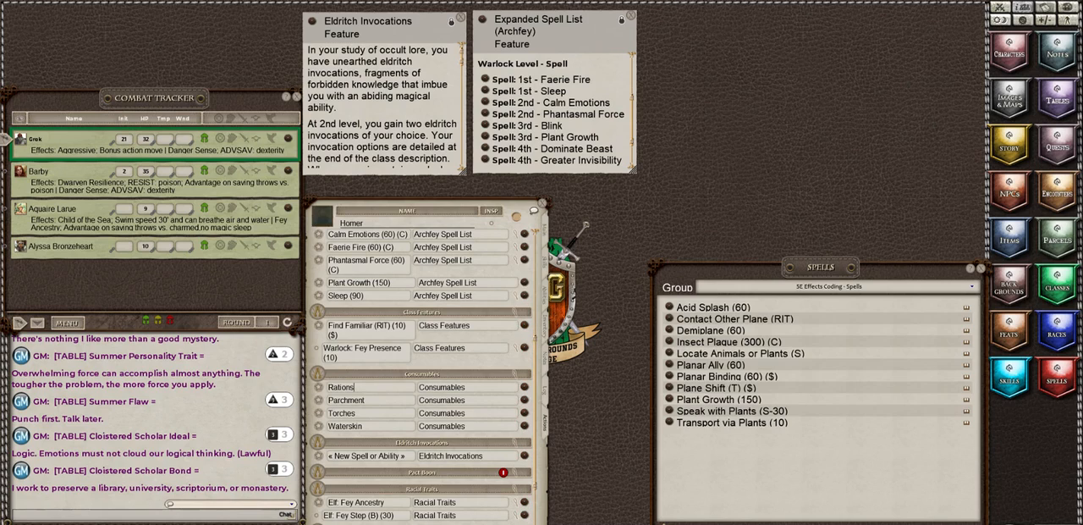
Step: Add a Healing Potions entry to the Consumables group, then view and close its blank spell details
click(525, 373)
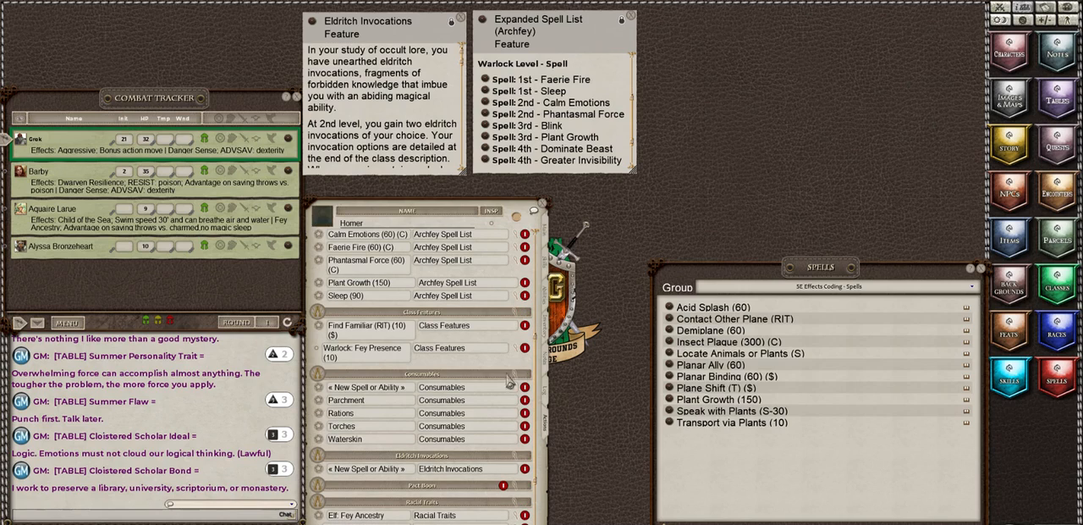
click(357, 390)
text(aling Potions)
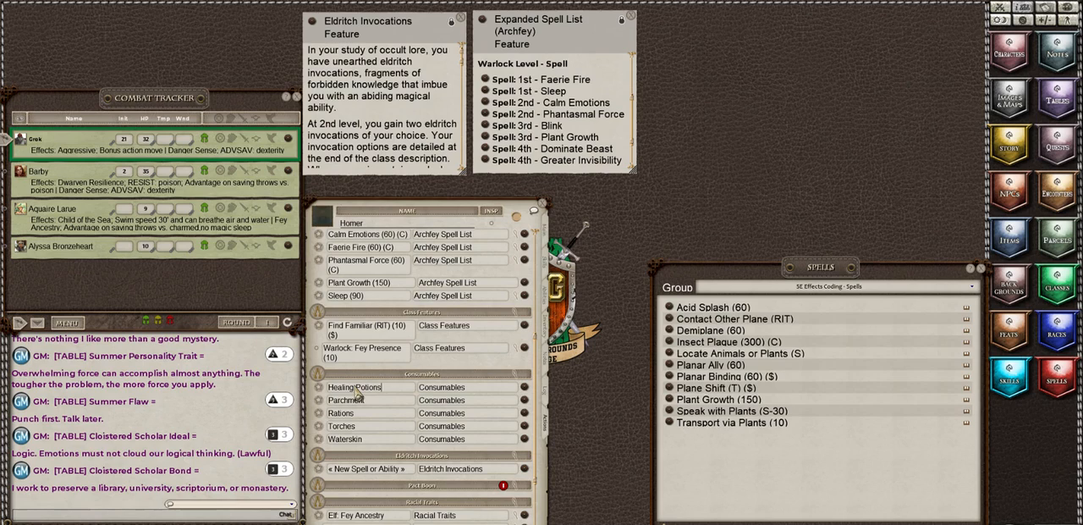
click(524, 387)
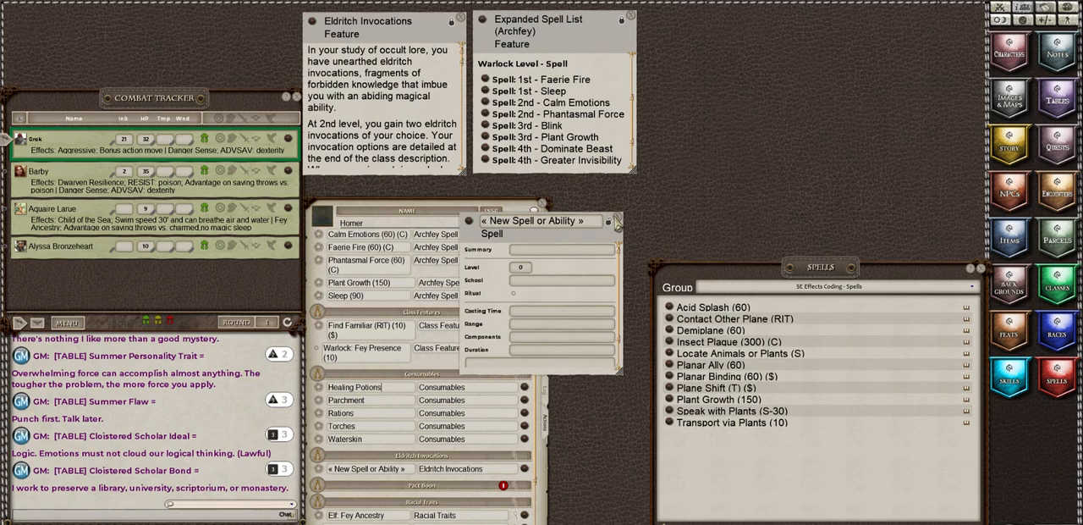
click(617, 221)
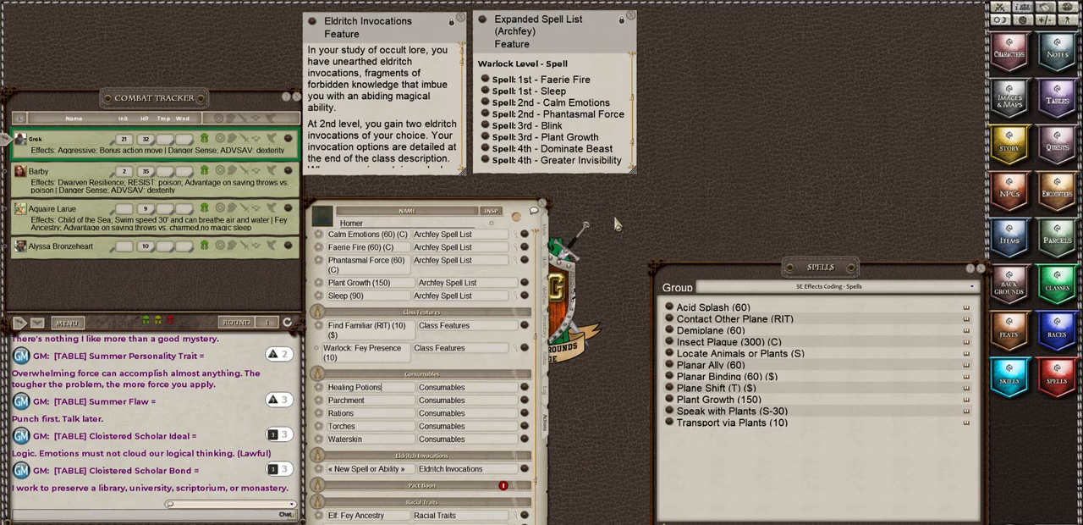
Step: Give Healing Potions a heal action of 2d4+2, roll it once in the chat, and collapse its details
right_click(357, 386)
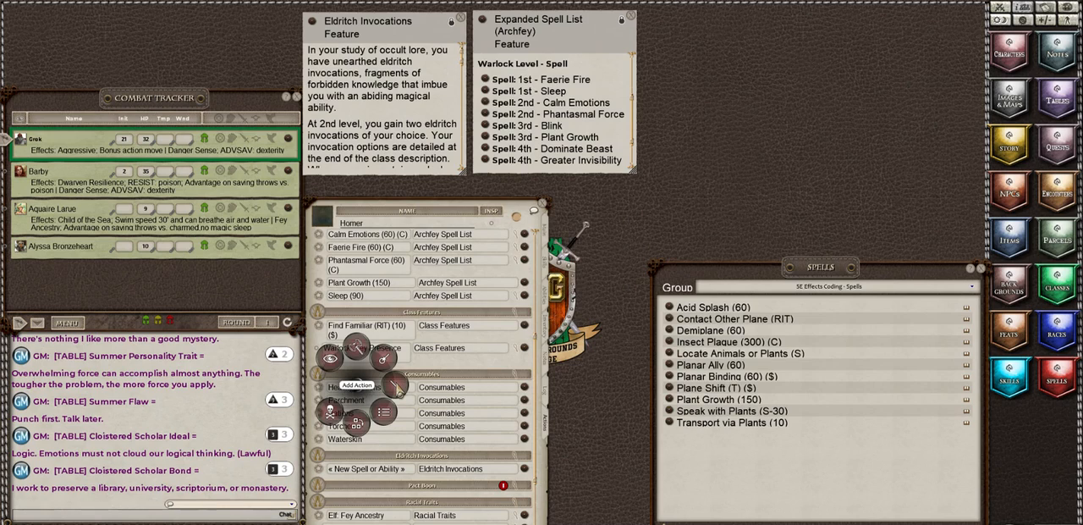
click(397, 387)
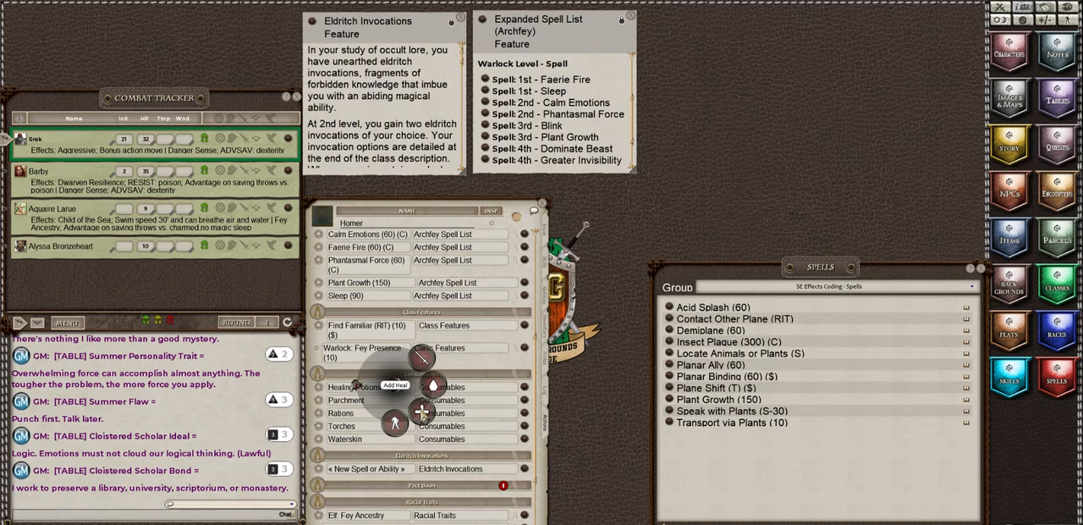
click(422, 413)
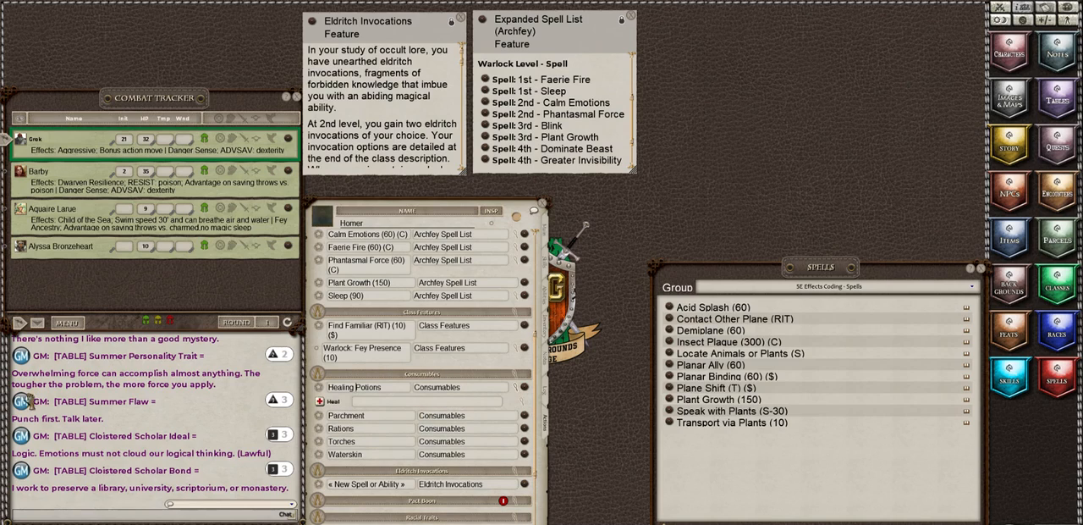
click(524, 406)
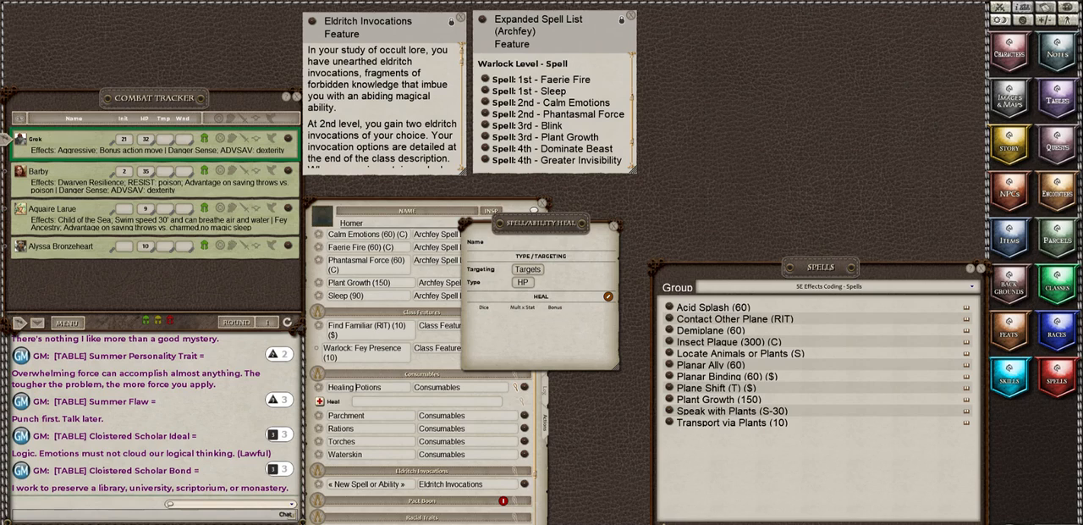
mouse_move(153, 521)
mouse_down()
mouse_move(128, 251)
mouse_move(446, 406)
mouse_move(522, 333)
mouse_up()
drag(523, 332, 525, 334)
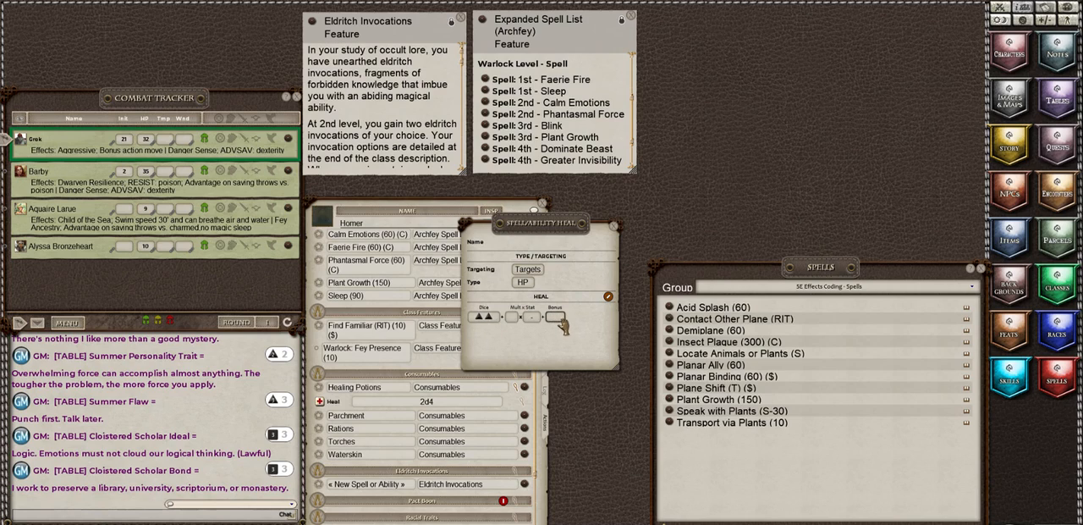
text(2)
click(615, 226)
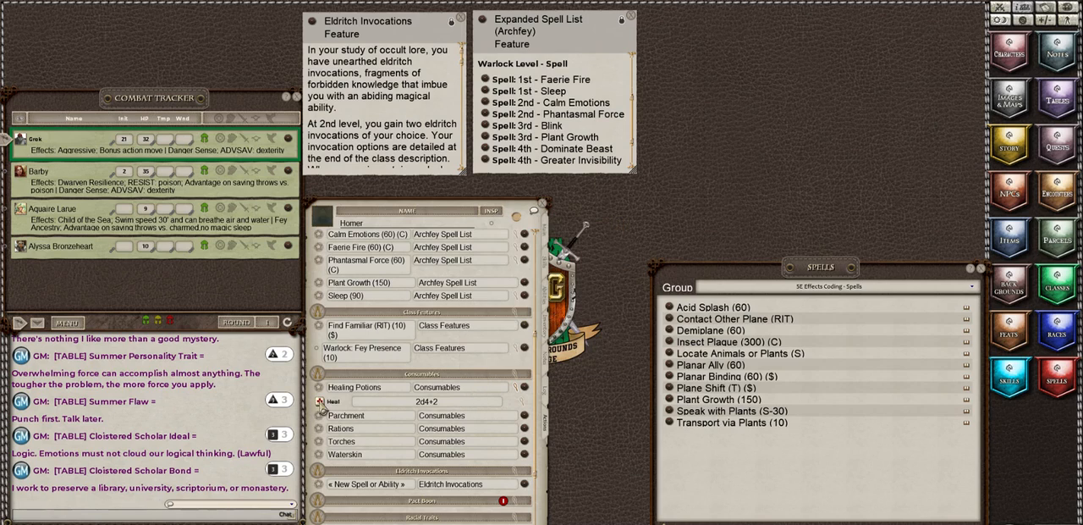
drag(320, 401, 53, 383)
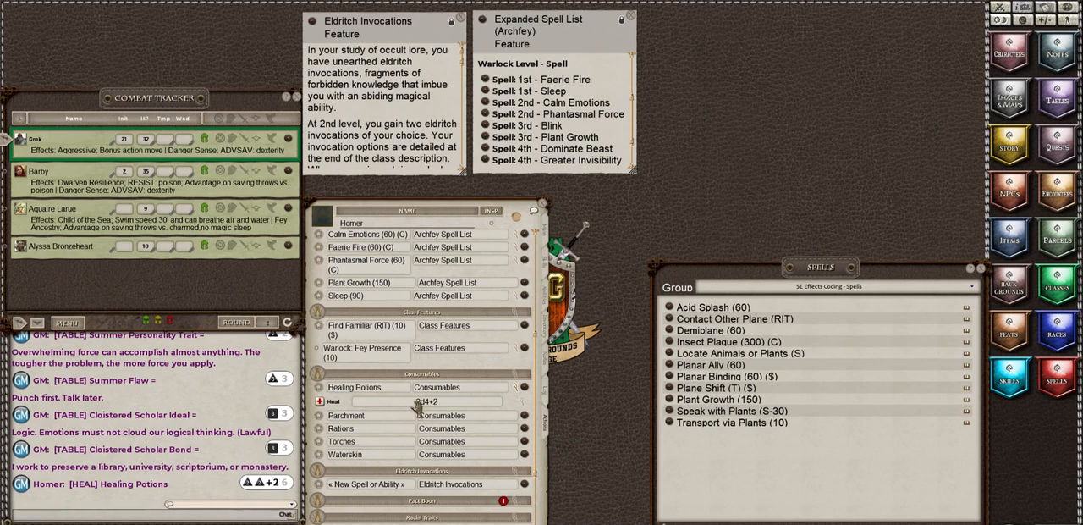
click(516, 391)
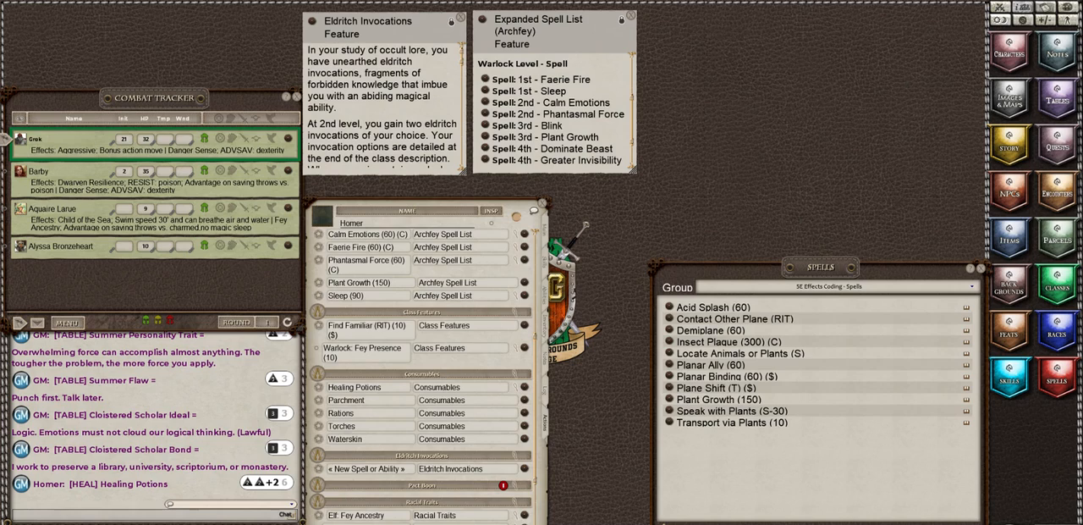
Step: Set the usage period to Rest for every spell in the Archfey Spell List group and for Find Familiar
click(380, 523)
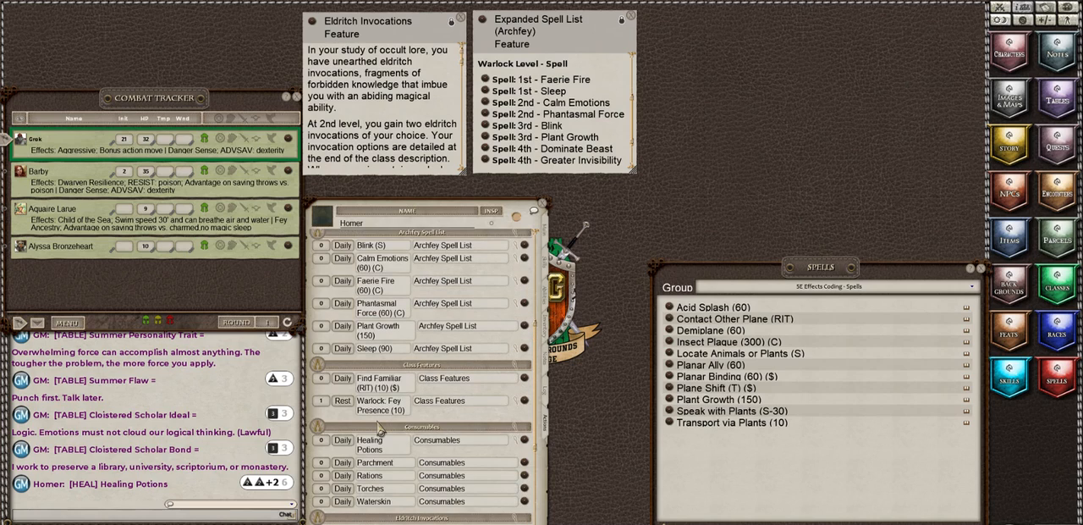
scroll(379, 429, down, 2)
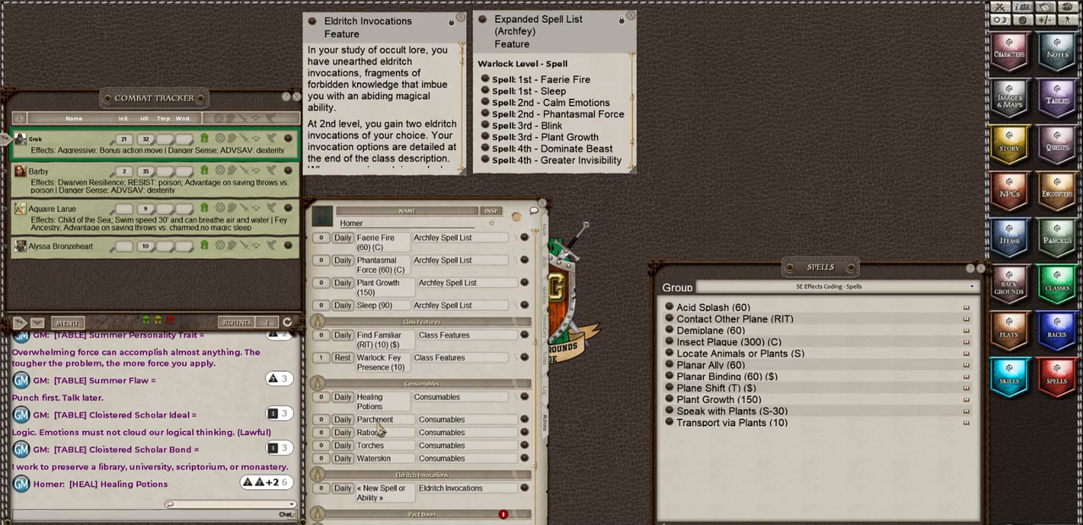
scroll(380, 429, up, 5)
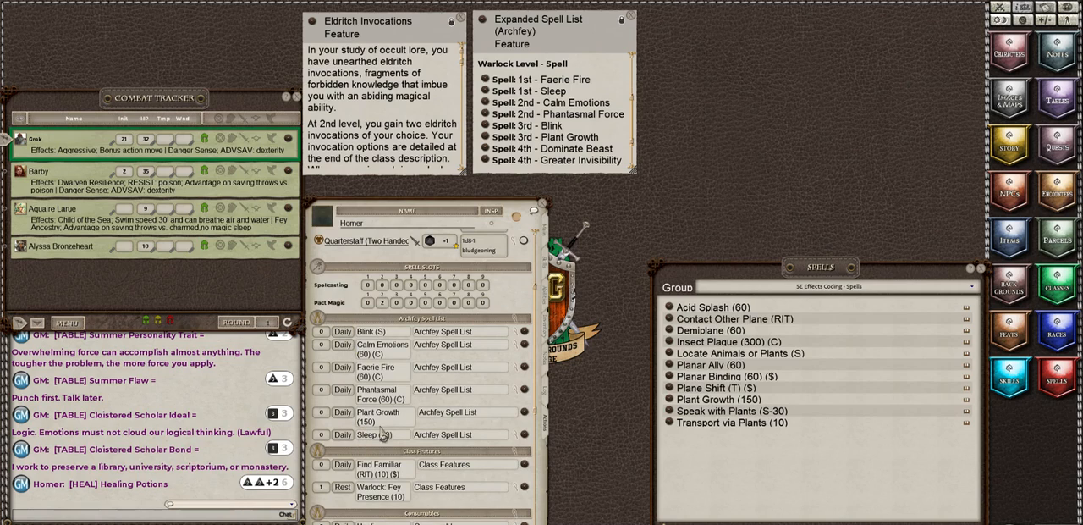
click(343, 332)
click(342, 345)
click(343, 366)
click(343, 389)
click(343, 412)
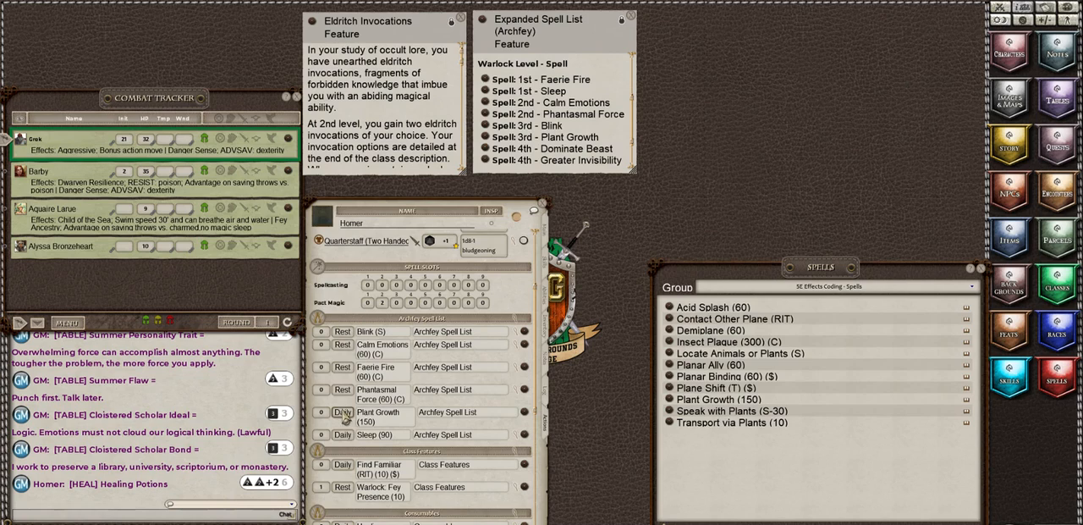
click(342, 434)
scroll(347, 388, down, 2)
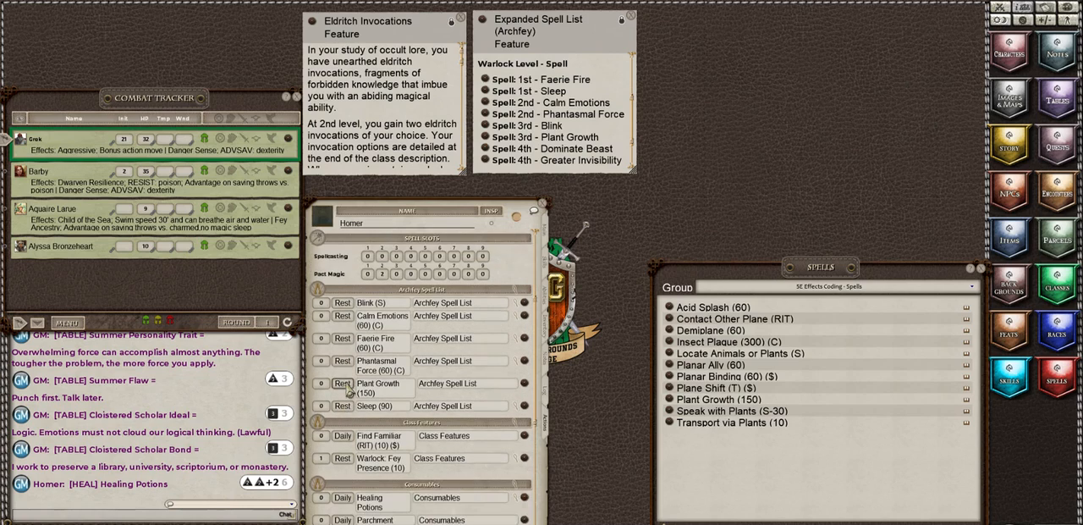
click(344, 409)
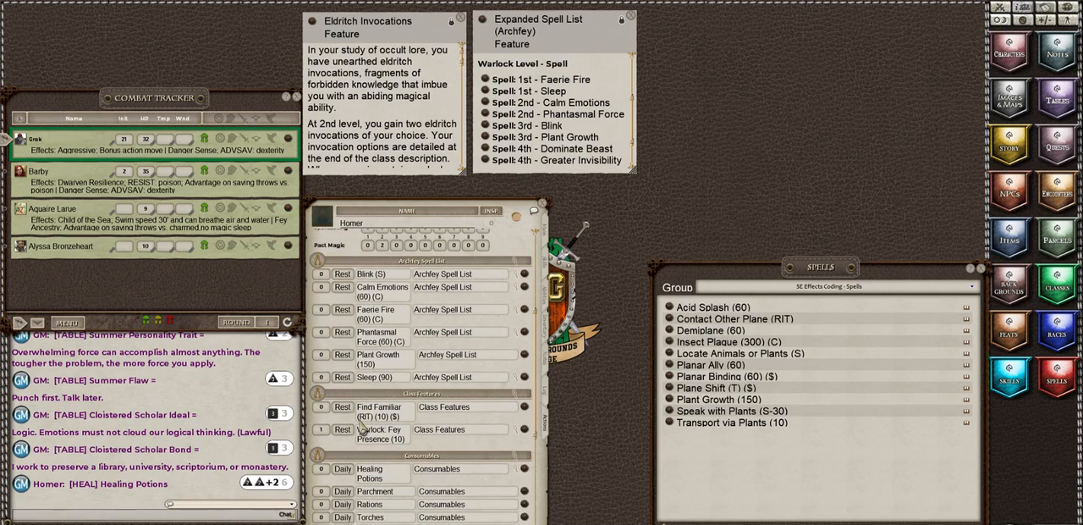
Step: Set the usage period to Once for Healing Potions, Parchment, Rations, Torches and Waterskin in the Consumables group
scroll(393, 365, down, 2)
scroll(392, 366, down, 2)
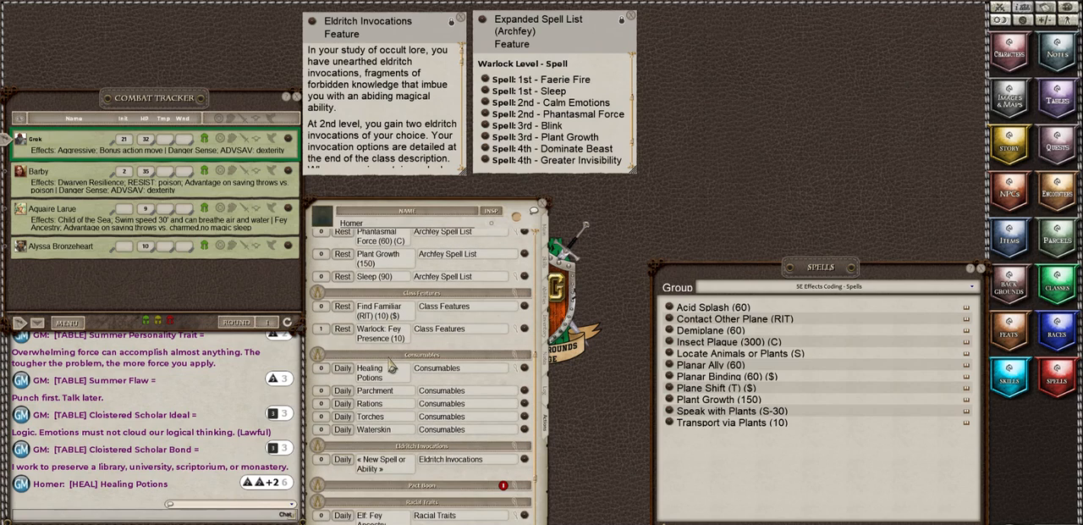
click(343, 368)
click(343, 369)
click(342, 391)
click(342, 390)
click(342, 403)
click(342, 403)
click(342, 416)
click(342, 416)
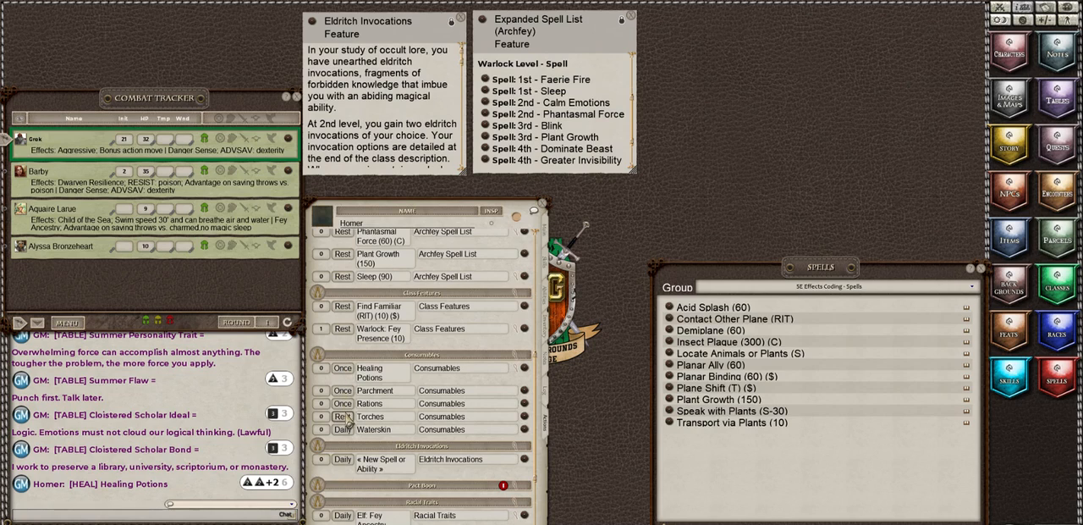
click(342, 429)
click(341, 429)
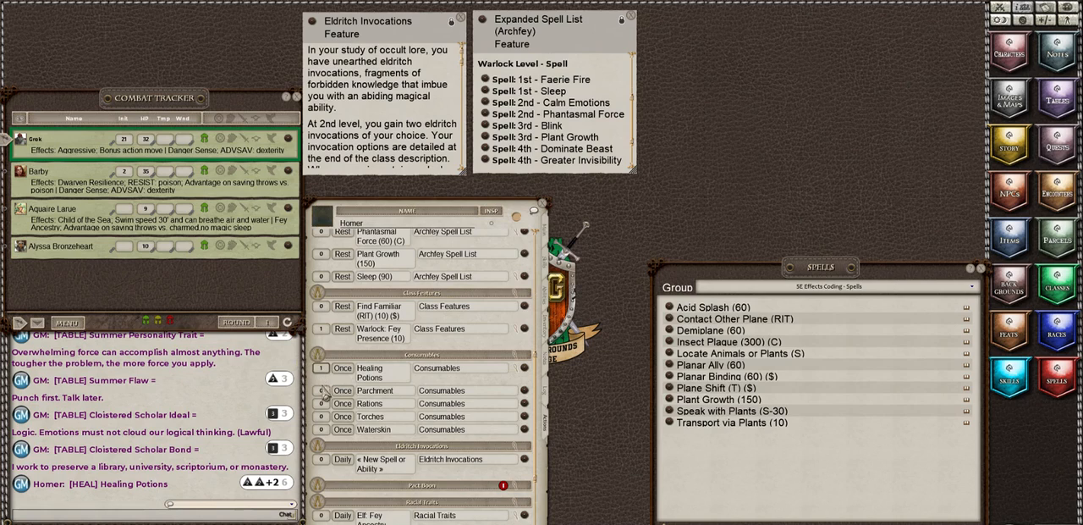
Step: Give Healing Potions and Waterskin 1 use and Parchment, Rations and Torches 10 uses each, and mark one Parchment use
click(321, 368)
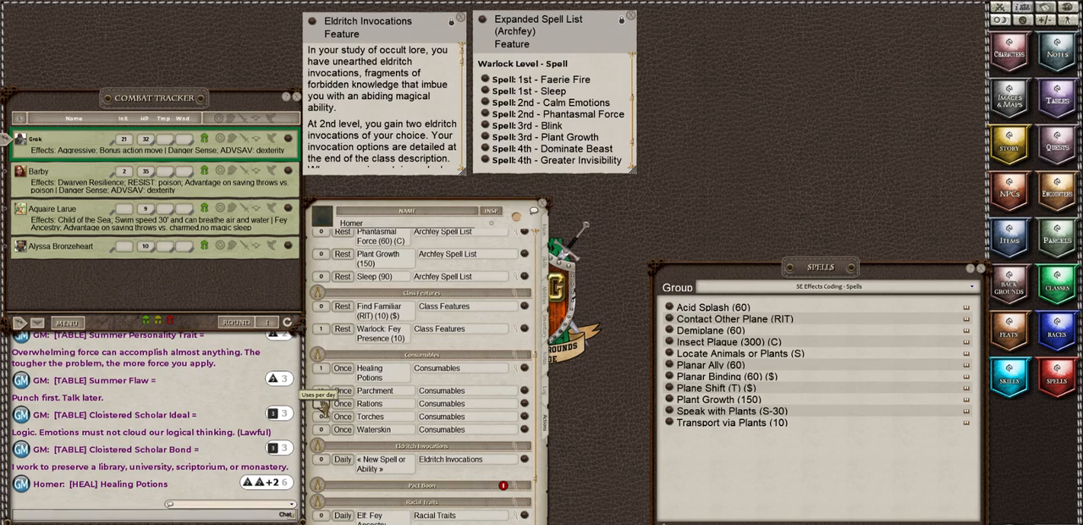
click(323, 418)
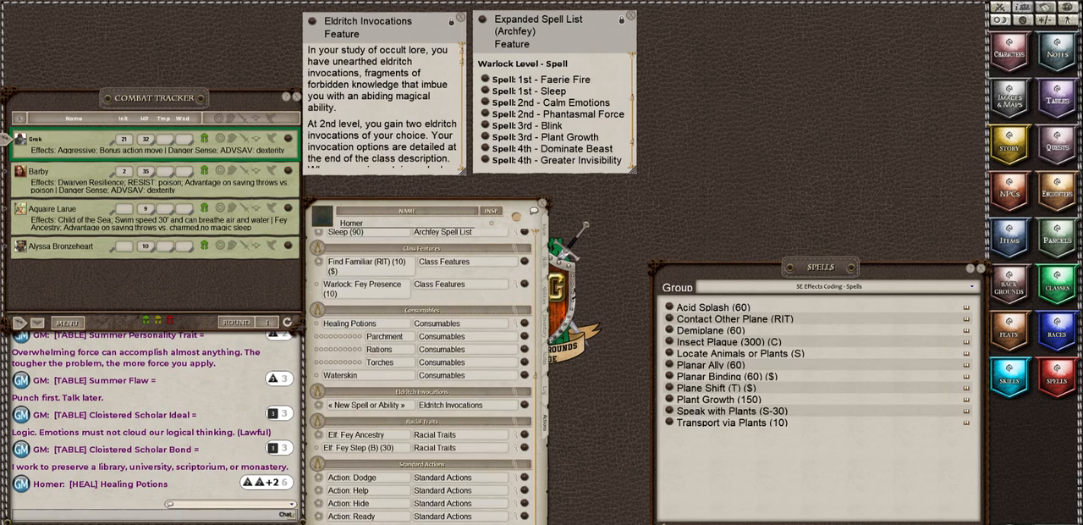
click(317, 337)
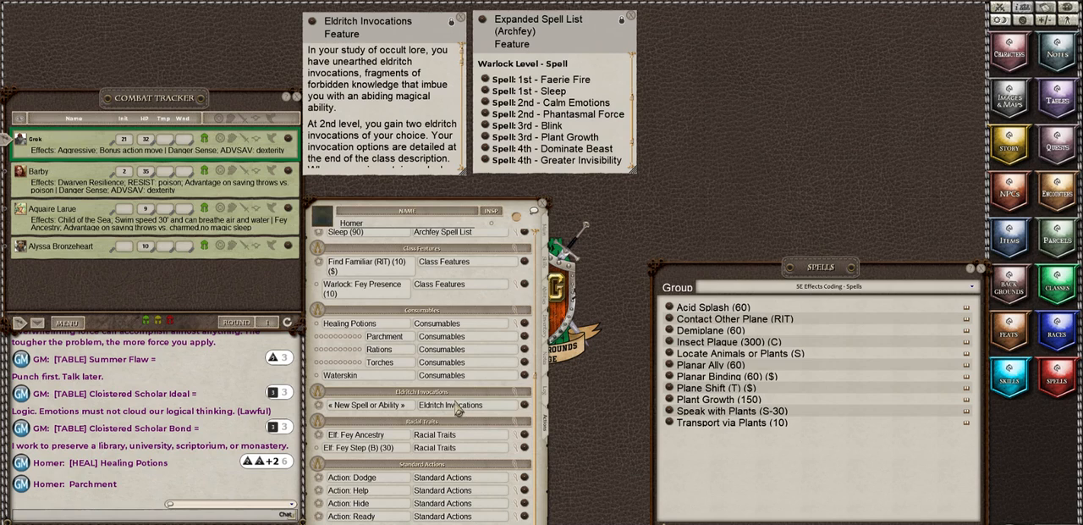
Step: Close the Expanded Spell List and Spells windows, and move and enlarge the Eldritch Invocations feature to read its invocation table
click(632, 16)
drag(393, 30, 671, 26)
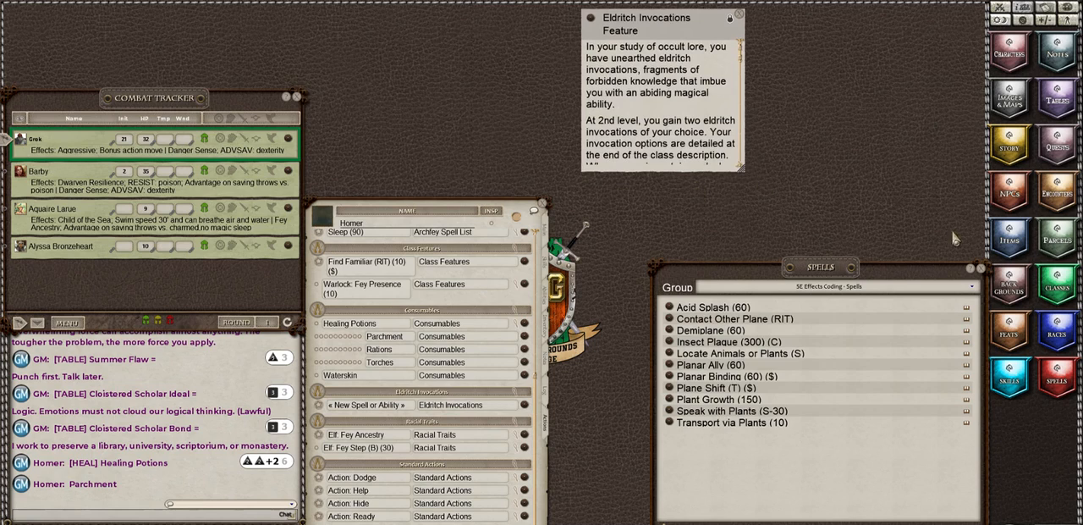
click(981, 268)
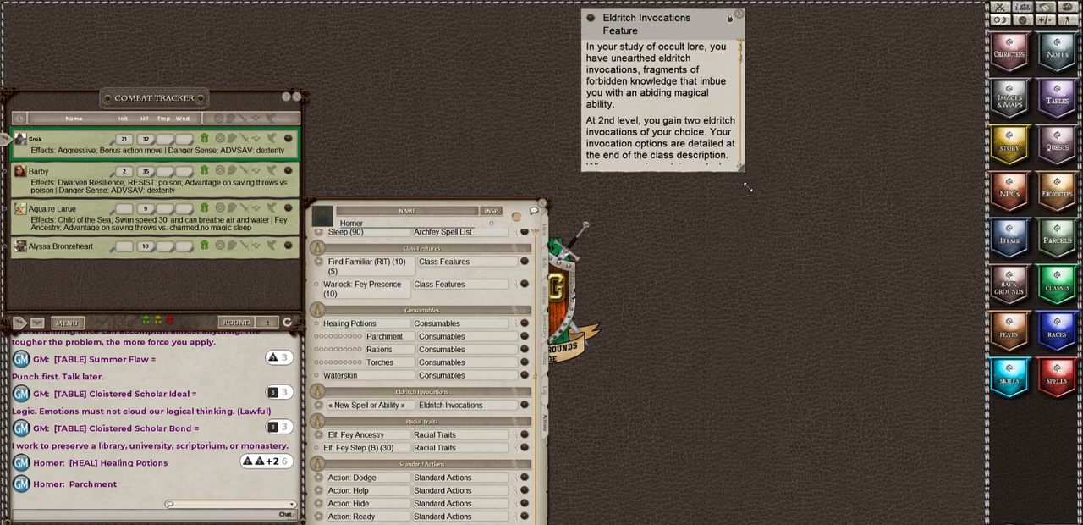
drag(748, 187, 869, 487)
scroll(729, 127, down, 1)
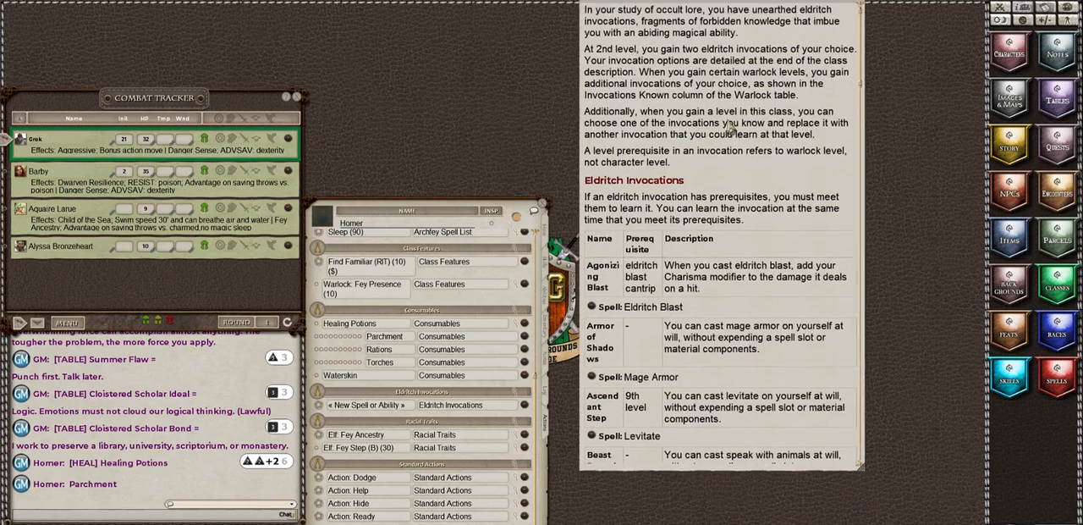
mouse_move(728, 123)
mouse_down()
mouse_move(729, 109)
mouse_move(723, 128)
mouse_up()
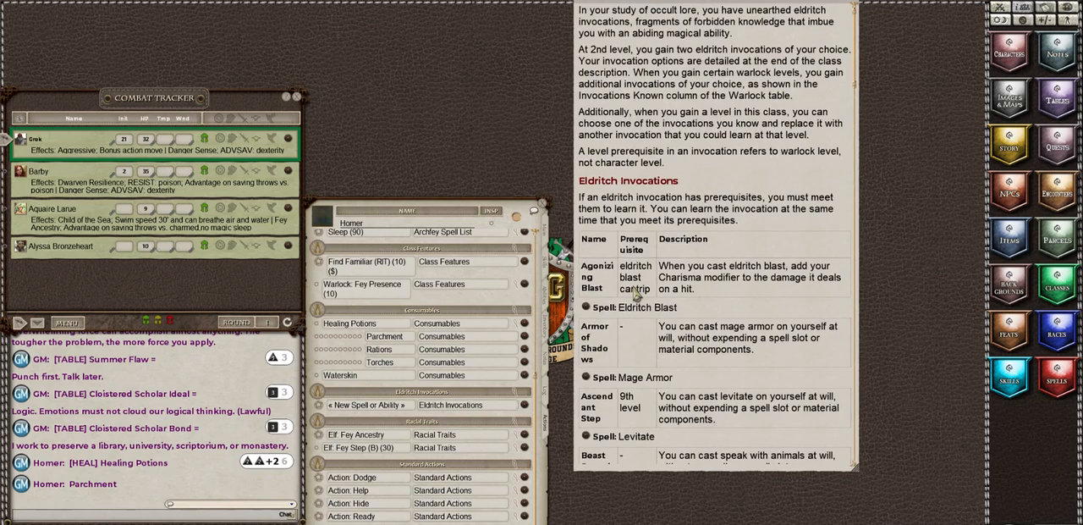
Step: Open the spell library and filter it to level 0 spells from the Warlock source
click(1056, 394)
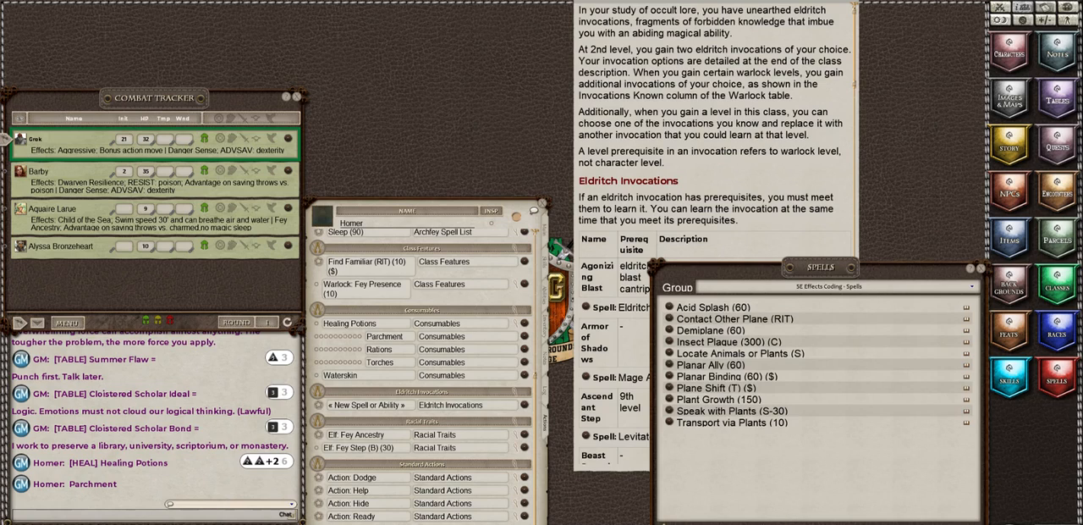
click(855, 523)
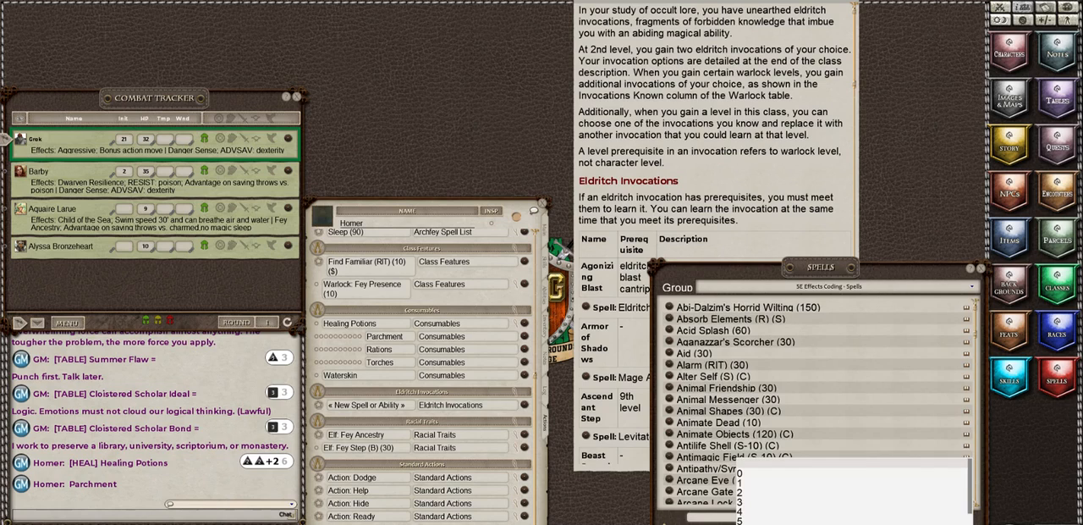
click(742, 475)
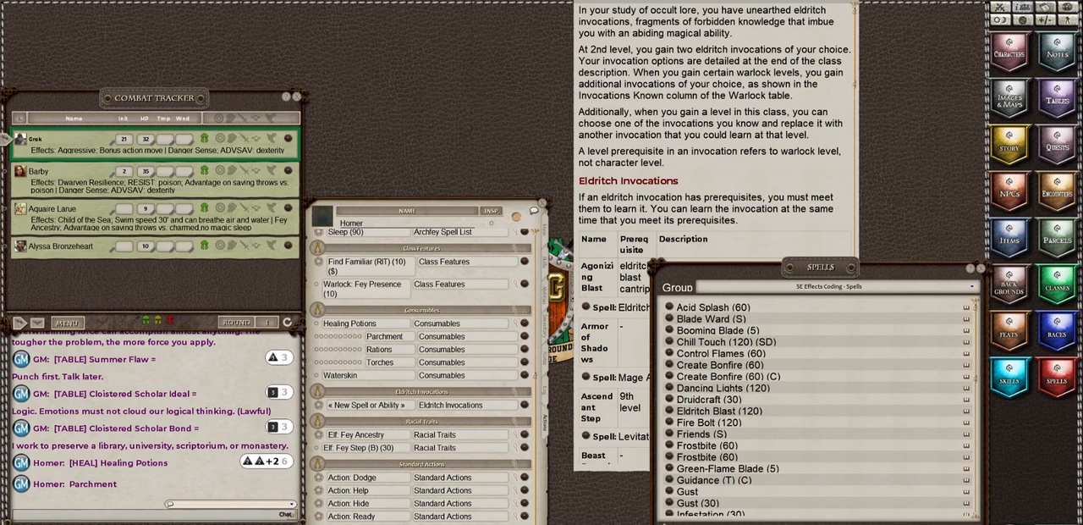
click(855, 523)
scroll(851, 507, down, 15)
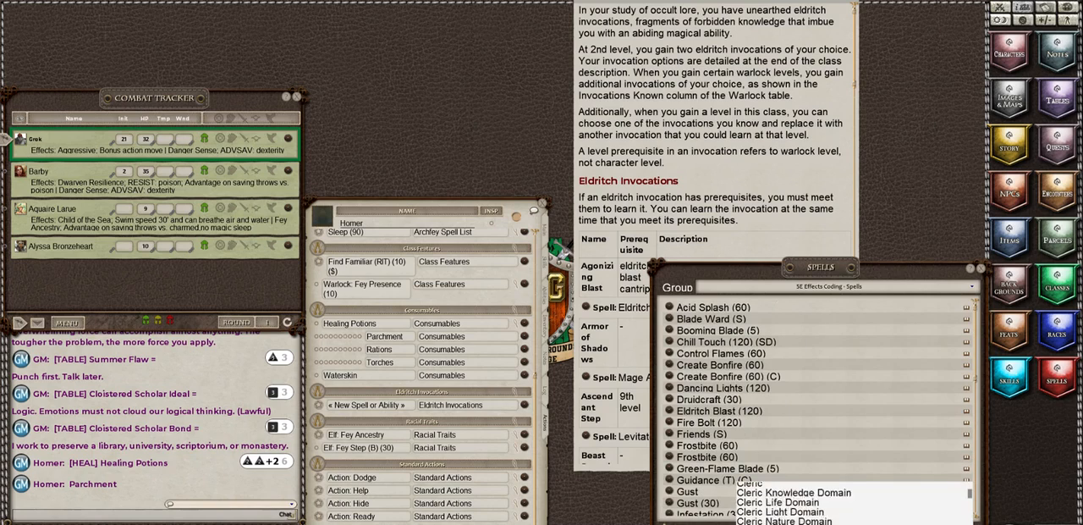
scroll(850, 508, down, 15)
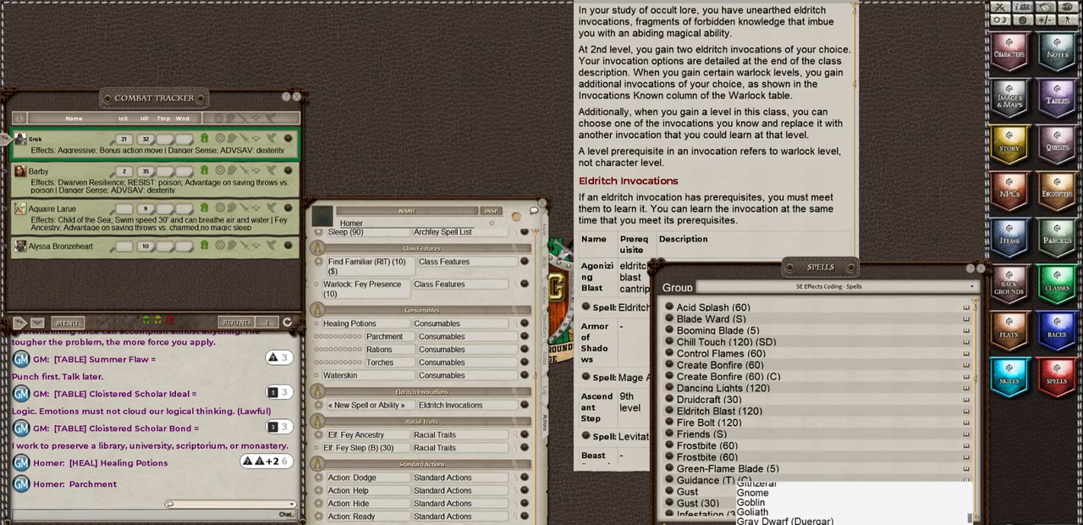
scroll(850, 508, down, 10)
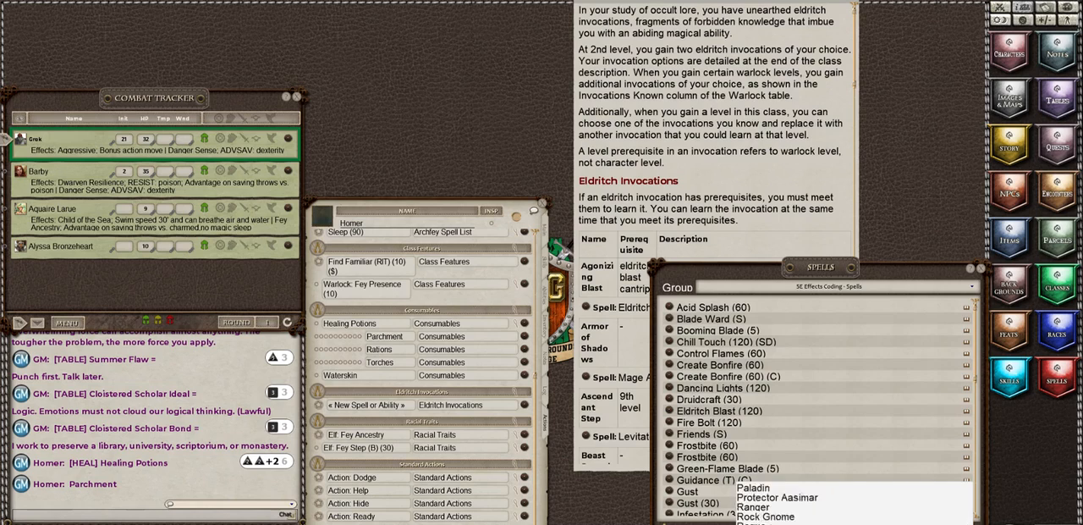
click(812, 520)
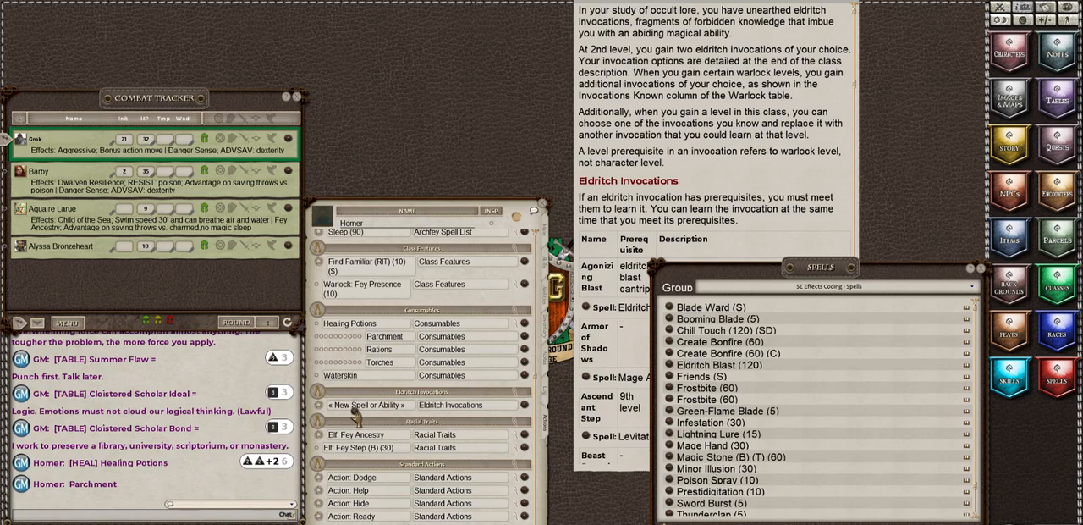
Step: Add Eldritch Blast (120) to Homer's Eldritch Invocations group, move the spell library aside, and rename the added entry Agonizing Blast (120)
drag(346, 407, 347, 408)
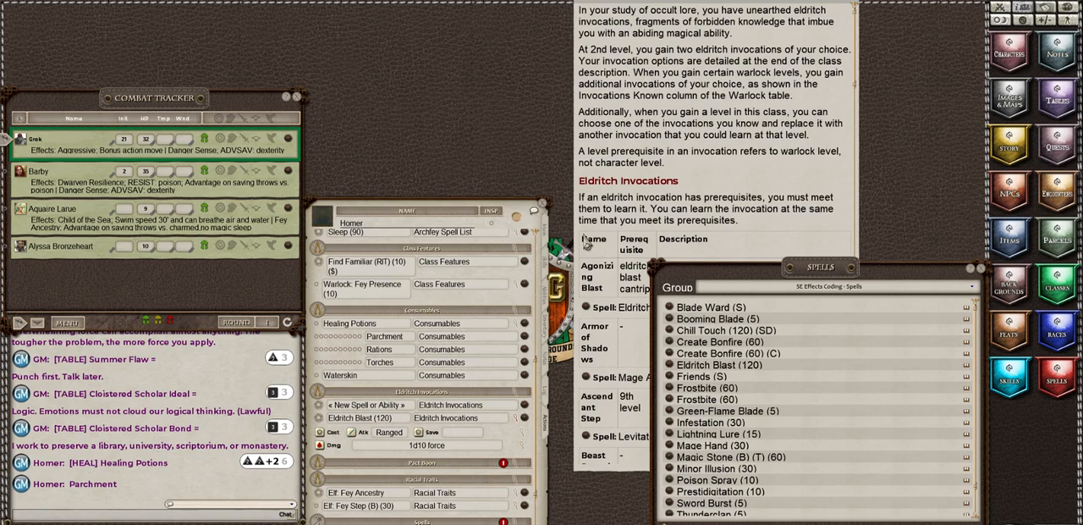
drag(831, 273, 1005, 296)
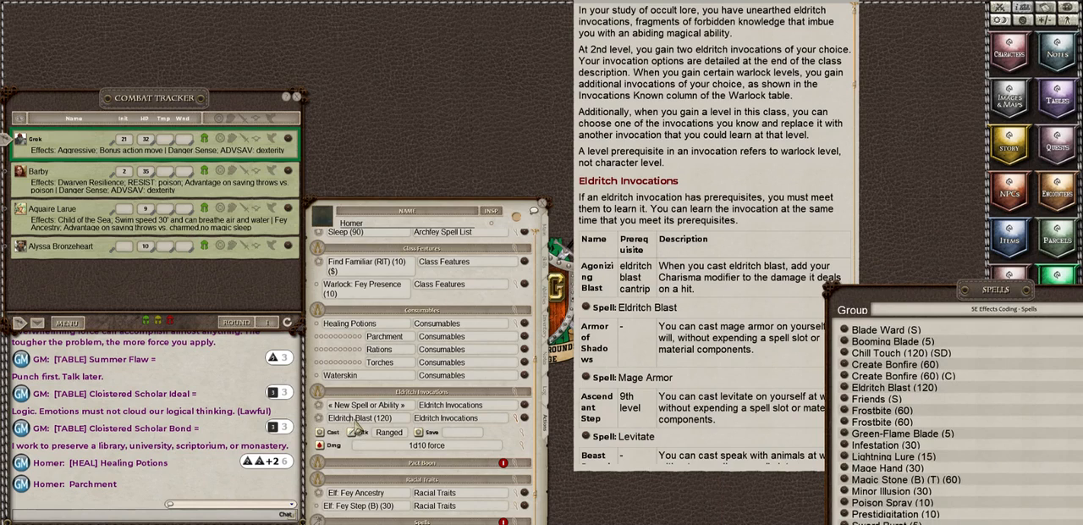
key(BackSpace)
key(BackSpace)
key(BackSpace)
key(BackSpace)
key(BackSpace)
key(BackSpace)
key(BackSpace)
key(BackSpace)
key(Delete)
text(Agonizing)
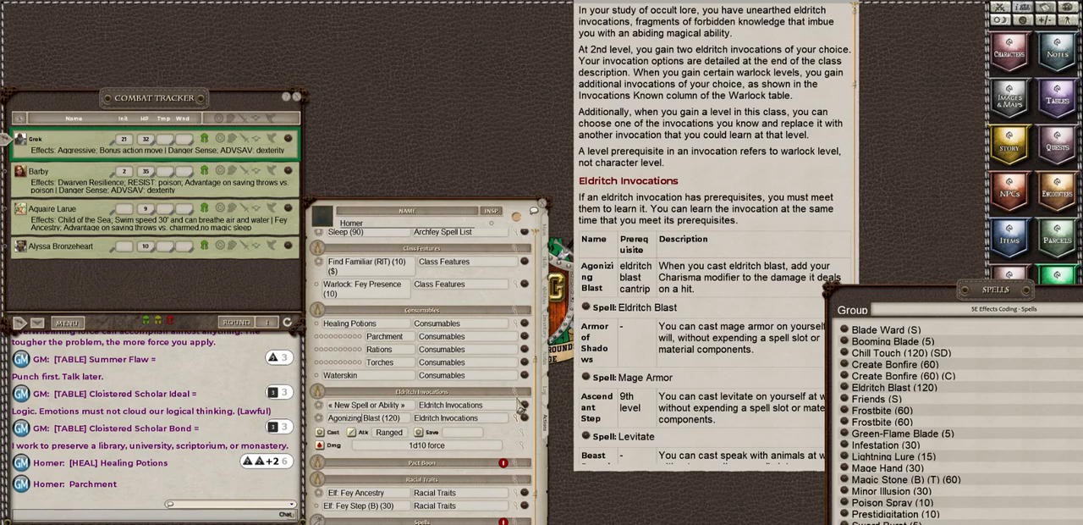
Step: Set Cha as the Eldritch Invocations group's ability, give Agonizing Blast a damage bonus of 3, and collapse its action details
click(516, 395)
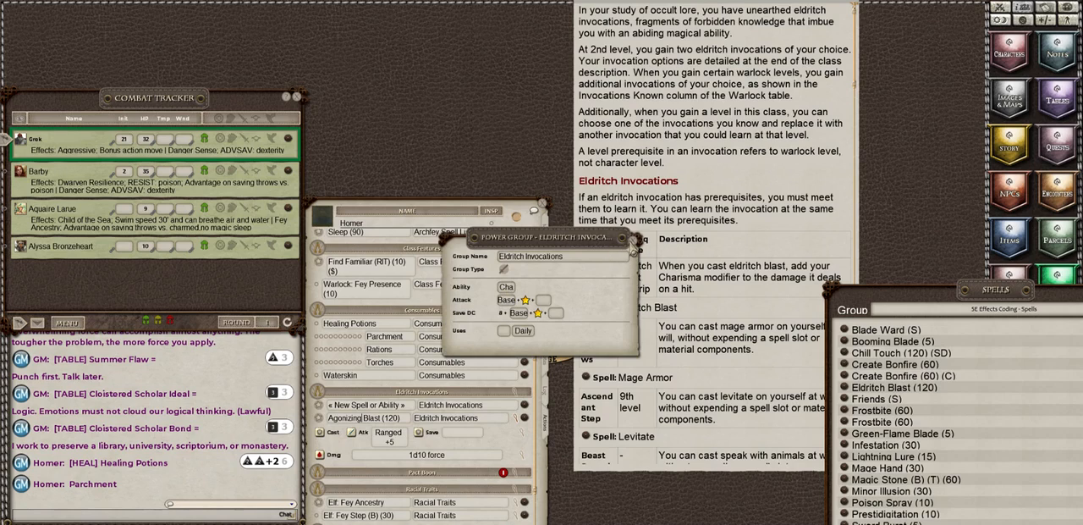
click(631, 238)
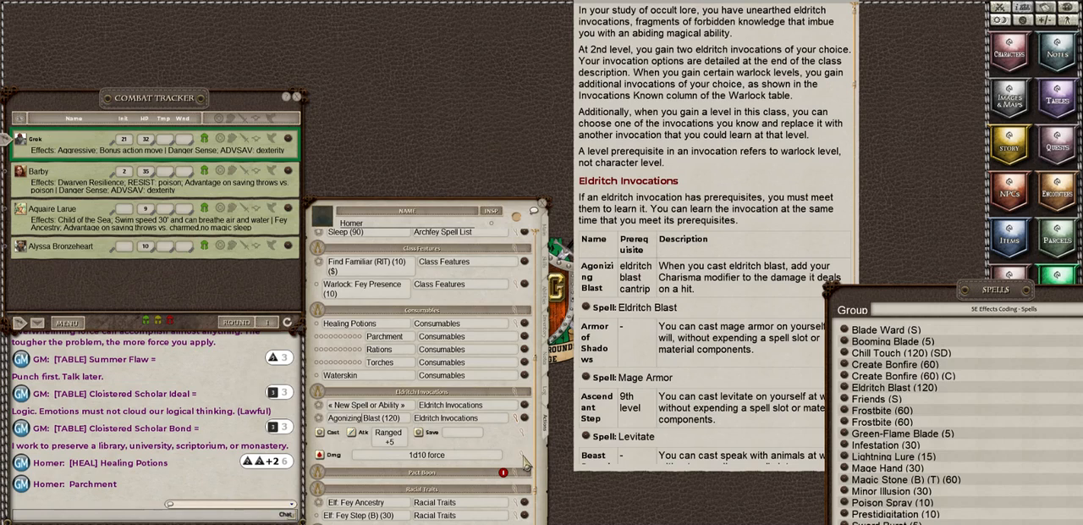
click(520, 456)
drag(508, 227, 698, 317)
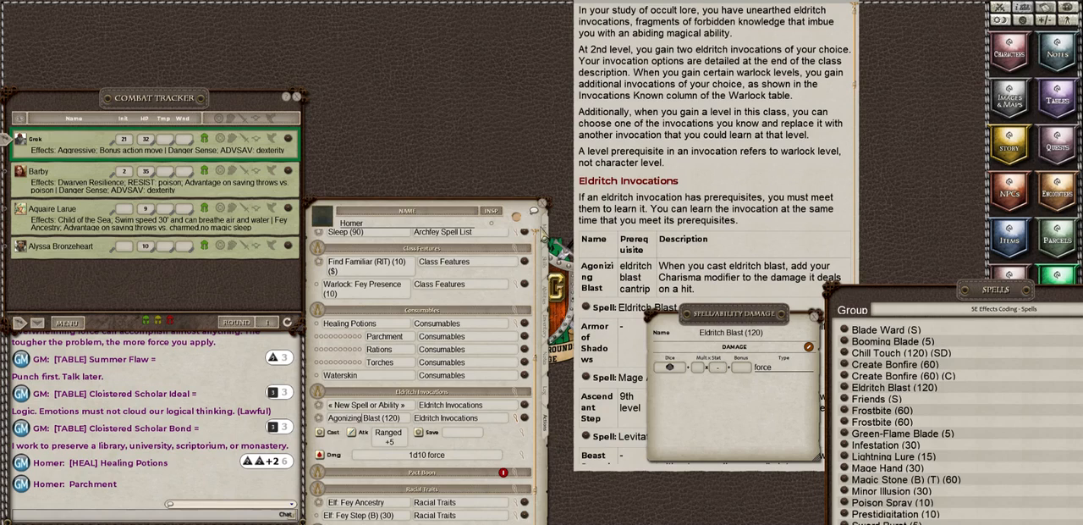
click(544, 233)
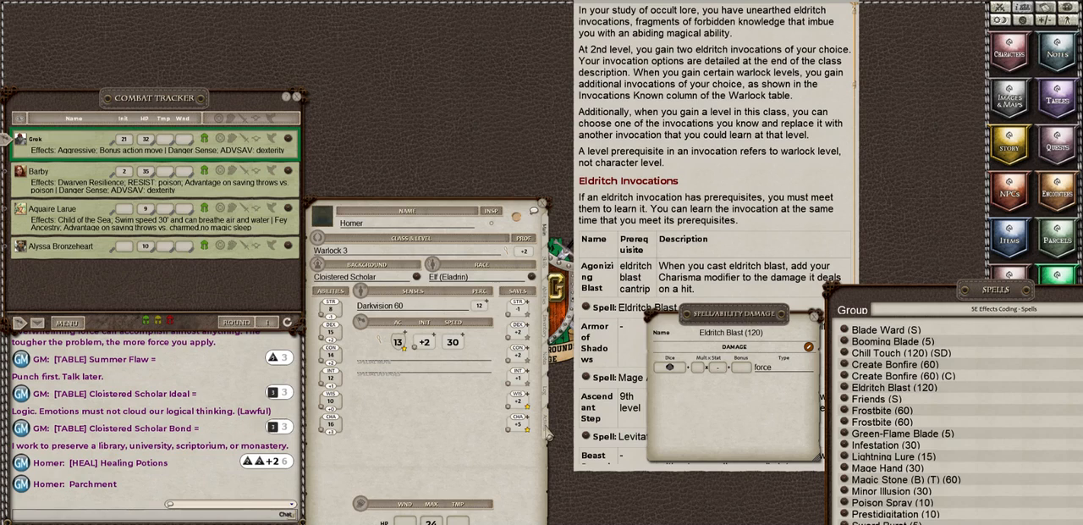
click(547, 435)
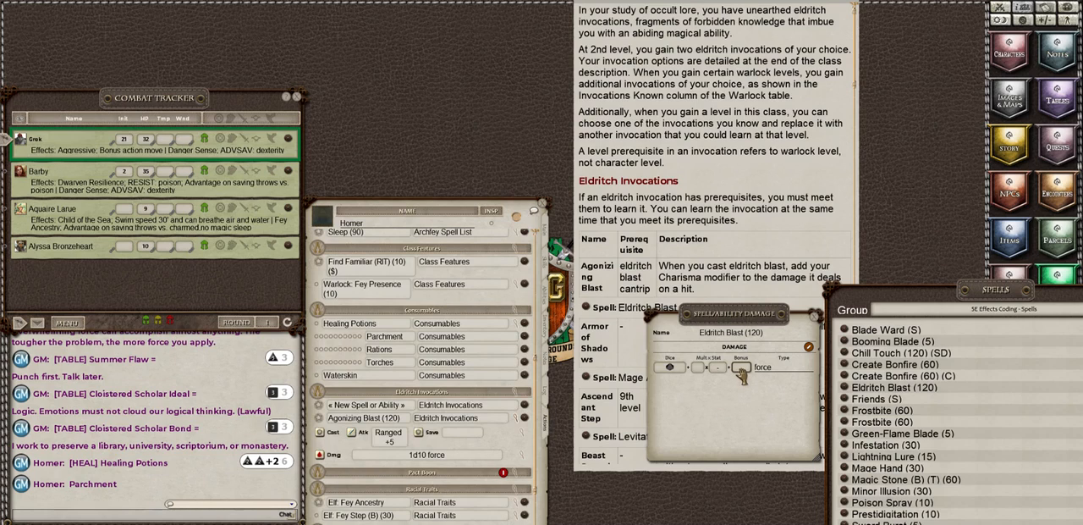
text(3)
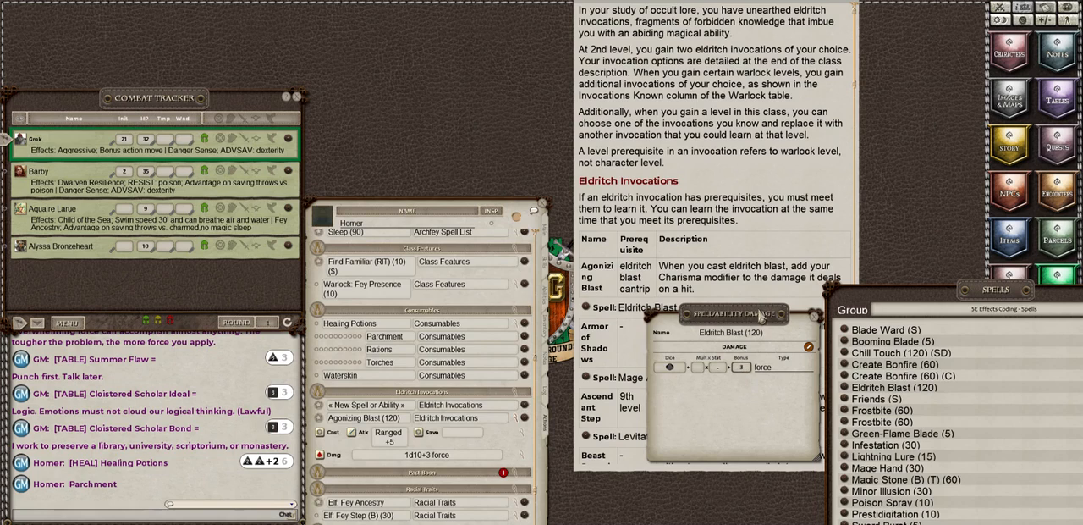
drag(743, 313, 639, 290)
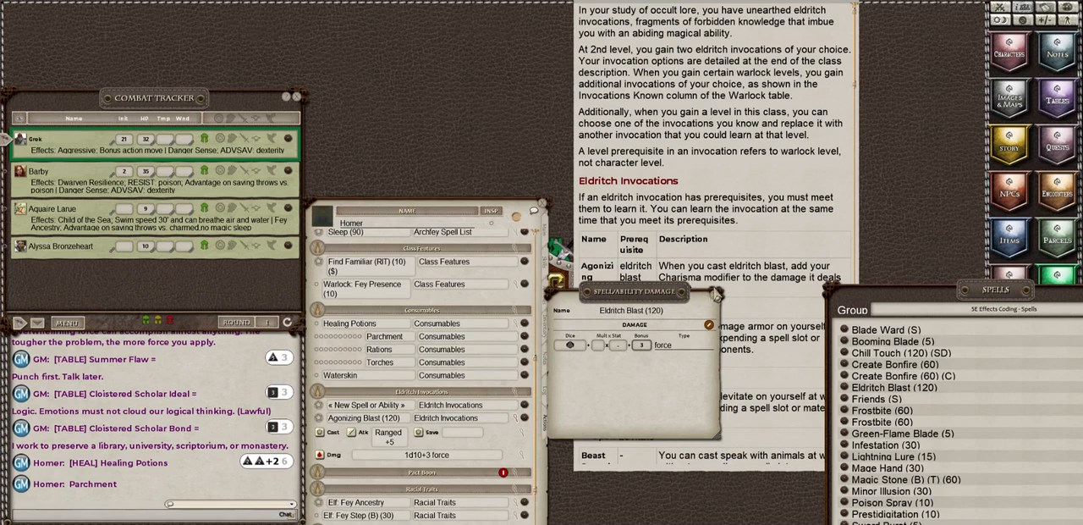
click(716, 294)
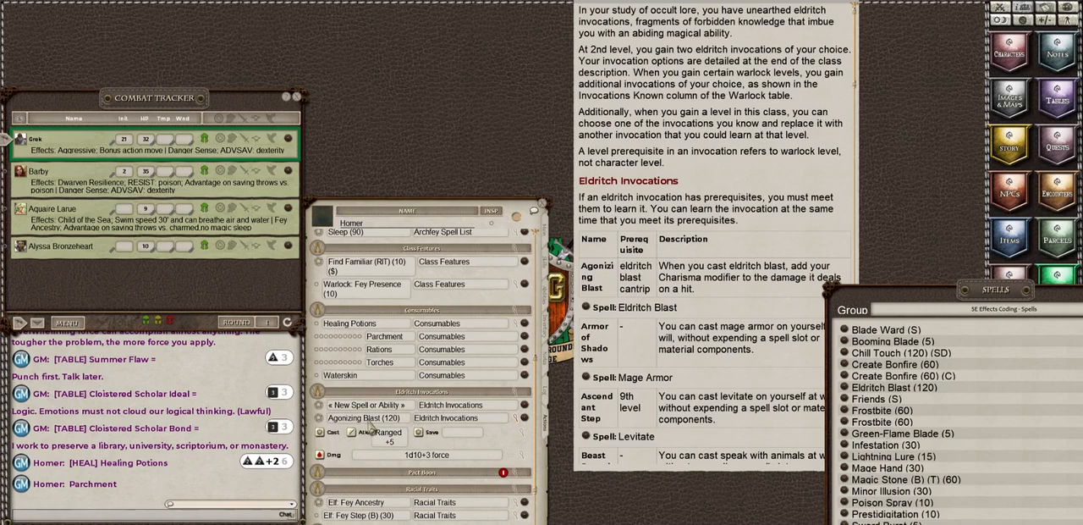
click(515, 419)
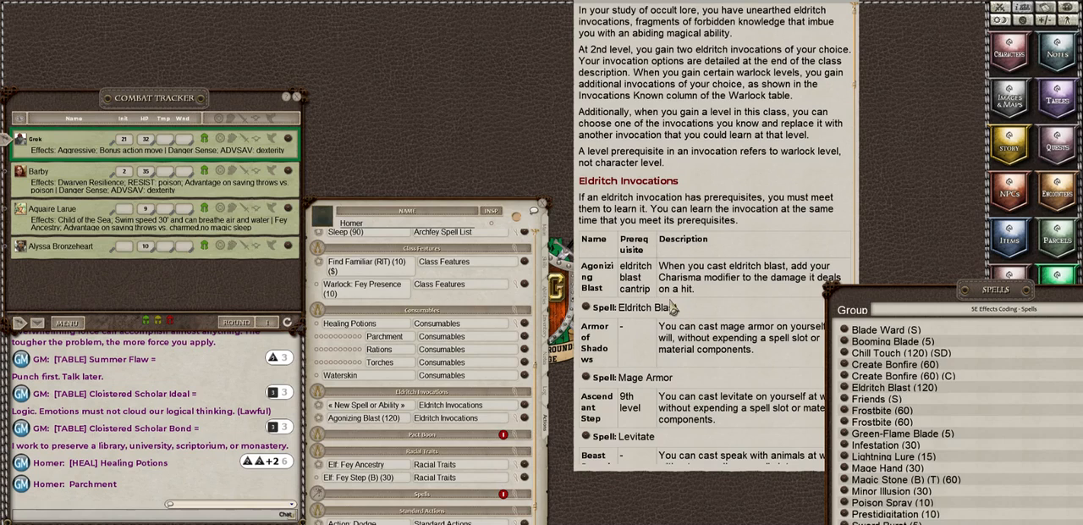
Step: Examine the Eldritch Invocations table from Armor of Shadows down to Dreadful Word, moving the feature window clear of the spell library
scroll(673, 308, down, 3)
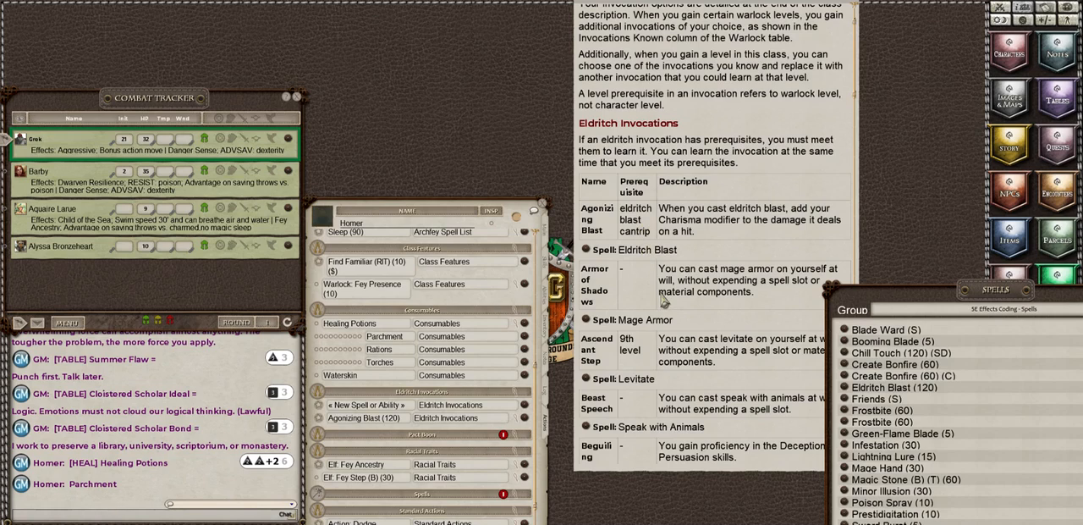
scroll(665, 301, down, 2)
scroll(665, 300, down, 6)
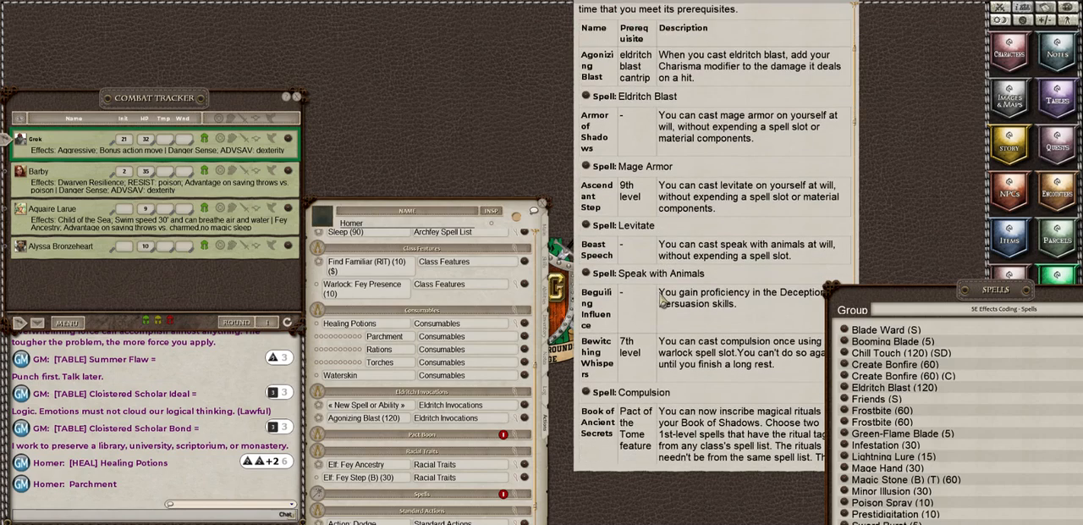
scroll(666, 300, down, 11)
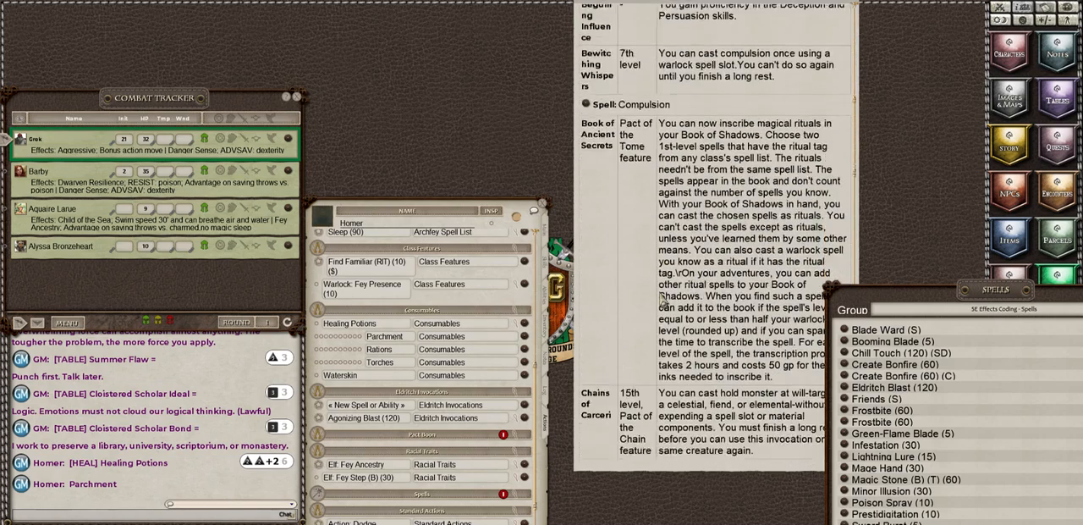
scroll(663, 301, down, 1)
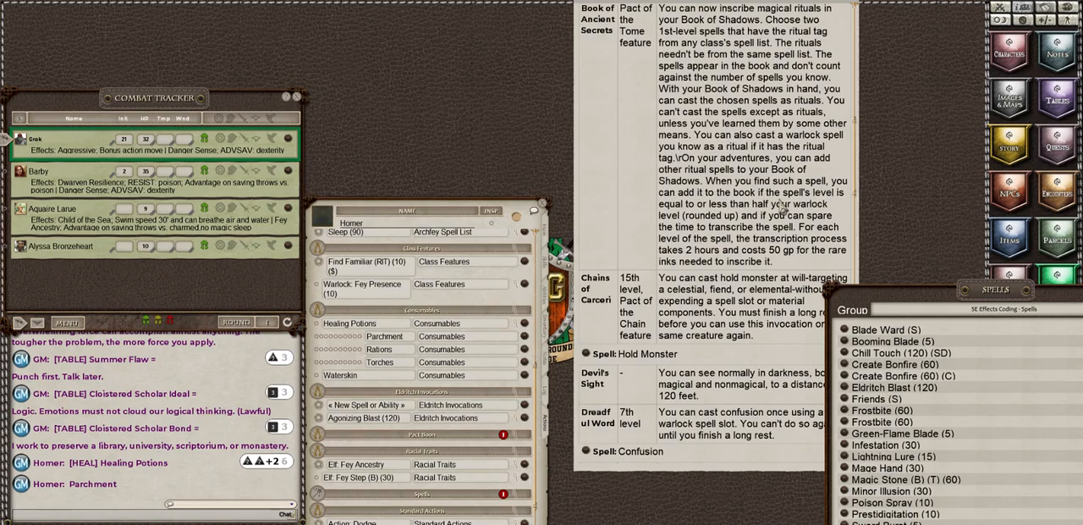
click(723, 174)
drag(723, 173, 695, 152)
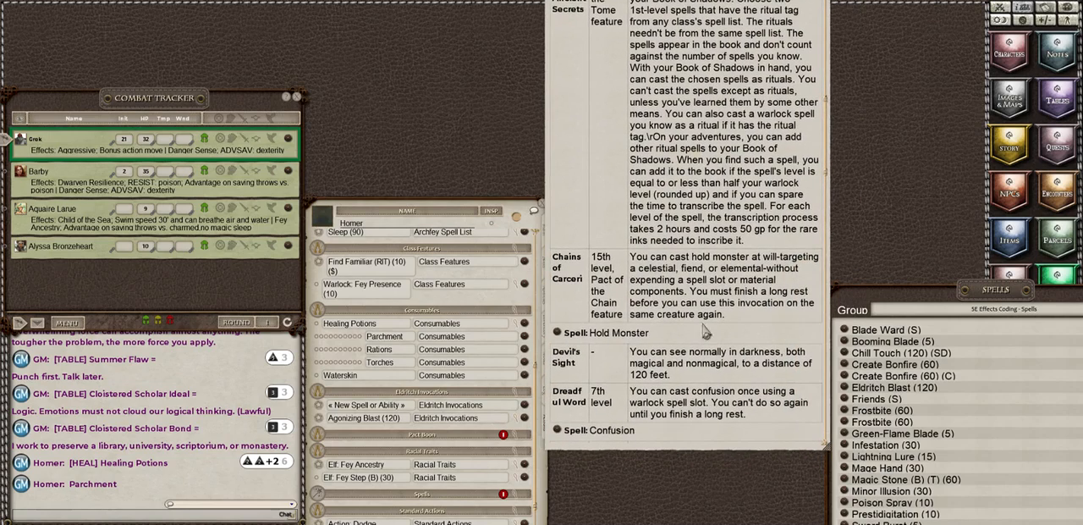
drag(719, 185, 729, 180)
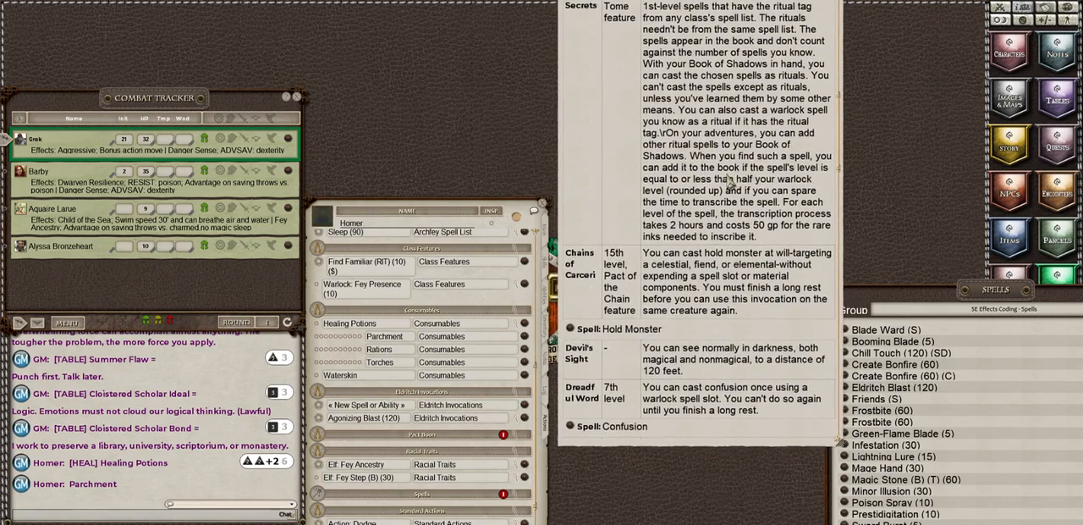
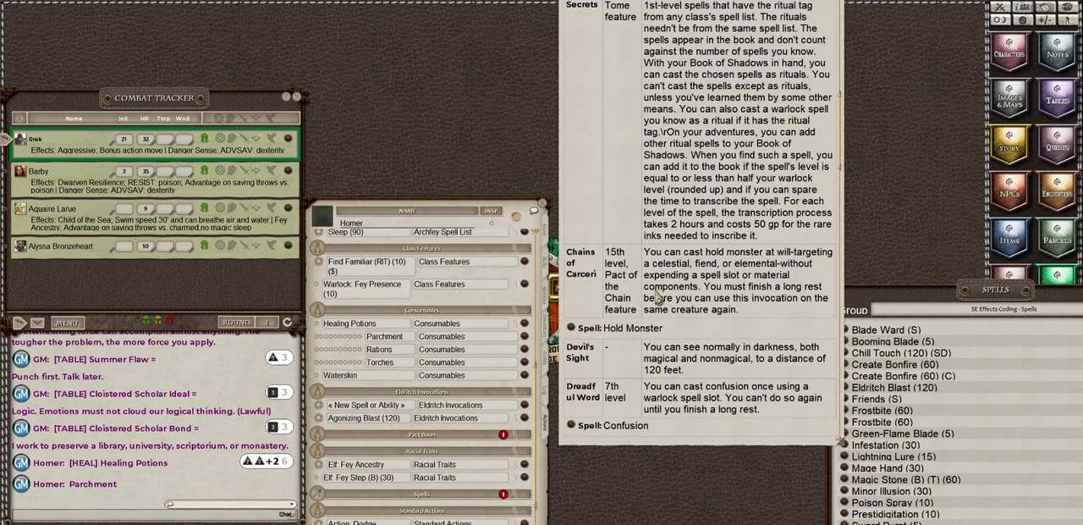
Step: Bring the spell library over the Eldritch Invocations table, clear its level filter, and search it for "mag"
scroll(658, 292, up, 2)
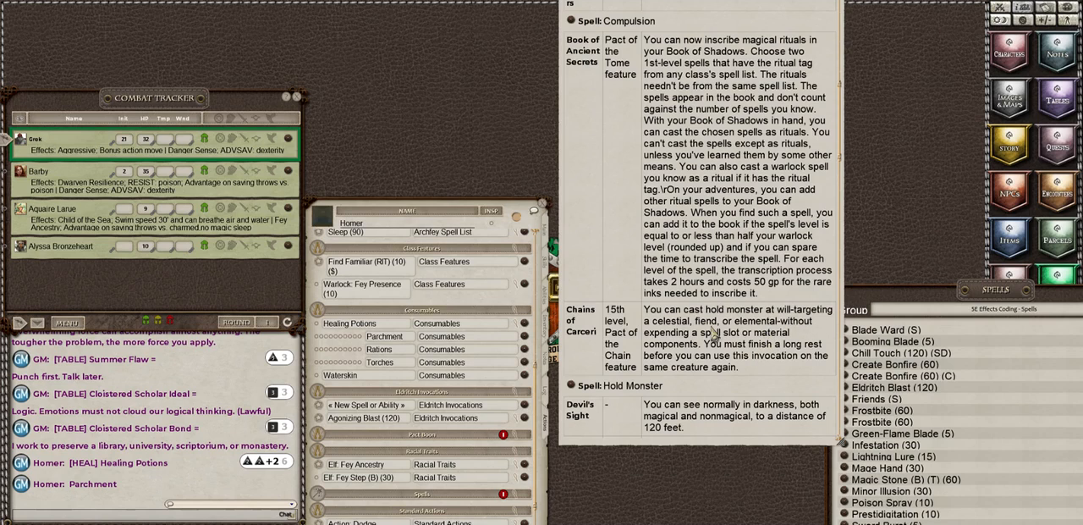
scroll(714, 335, up, 5)
scroll(714, 334, up, 6)
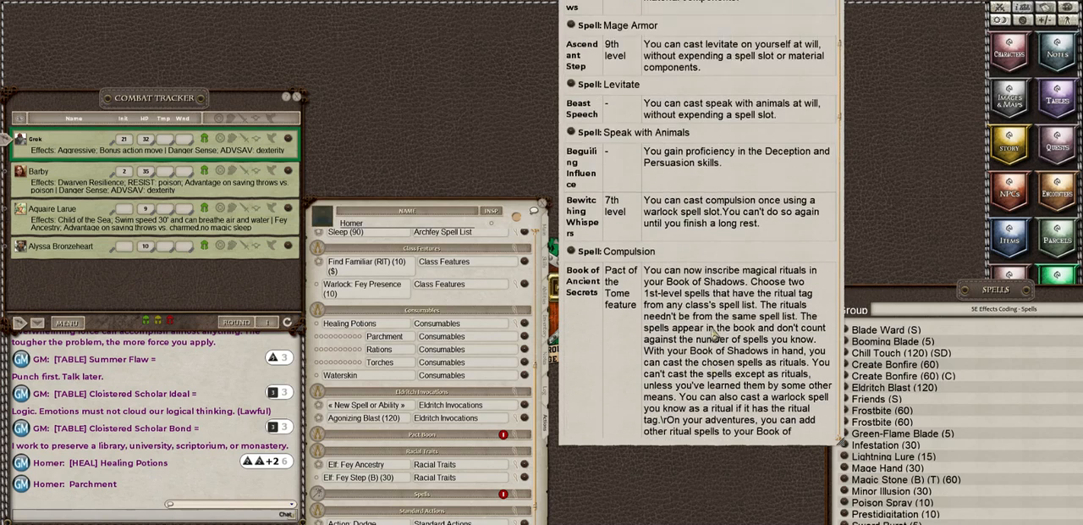
scroll(713, 335, up, 2)
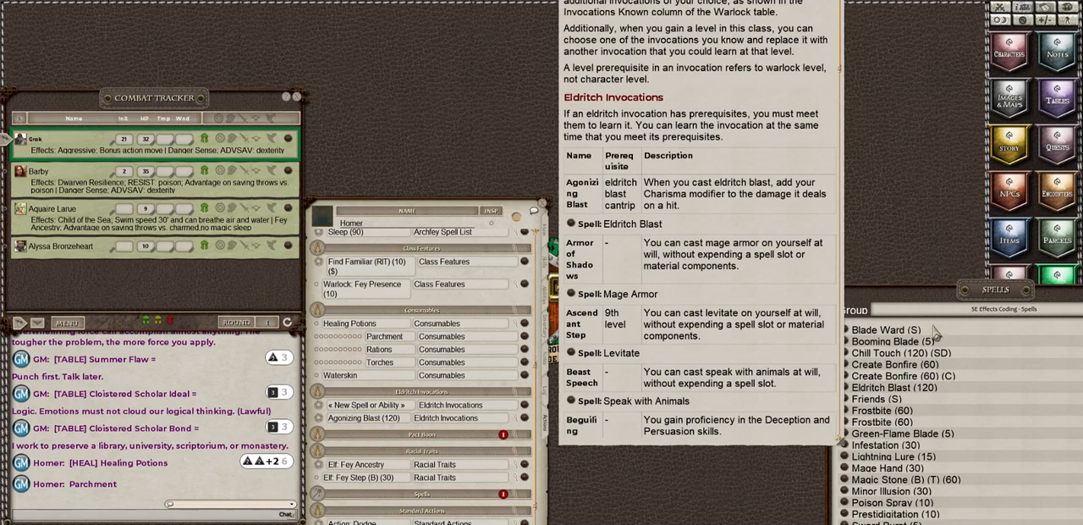
drag(906, 295, 813, 231)
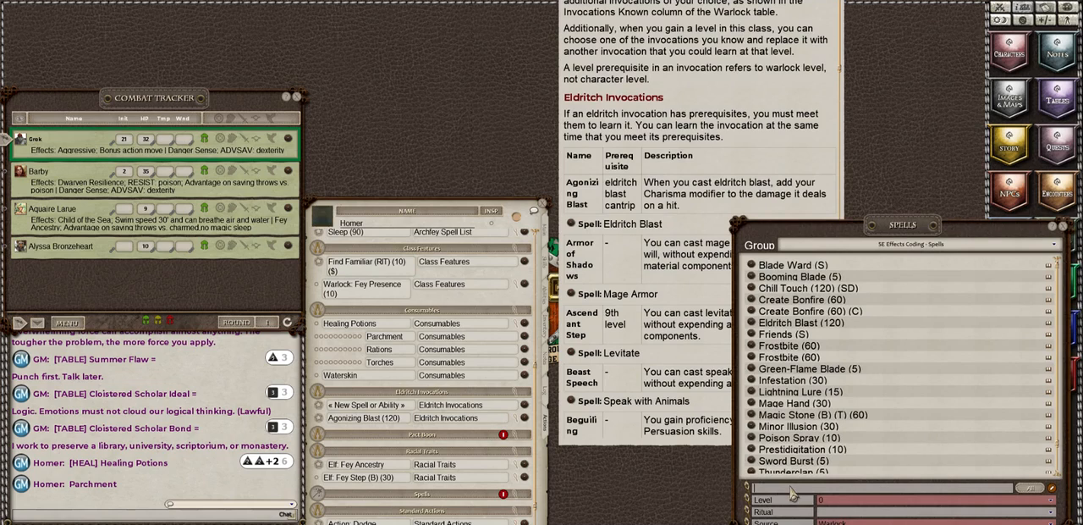
click(847, 500)
click(830, 428)
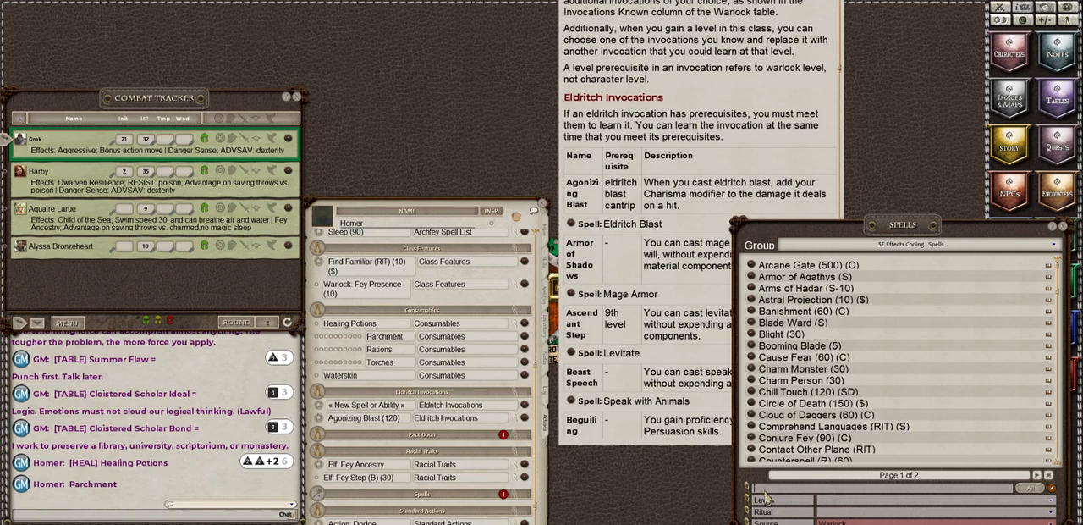
text(mag)
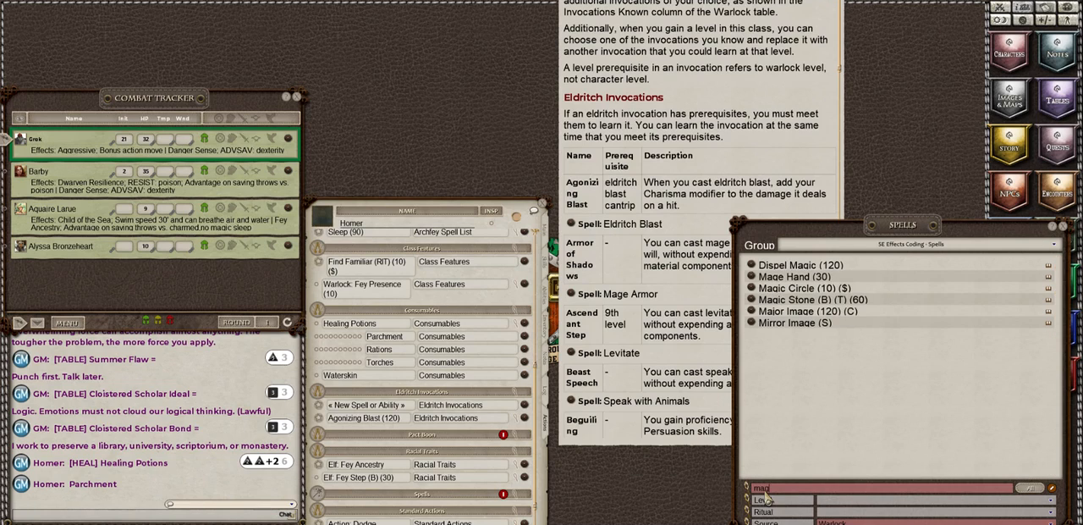
Step: Clear the library's Warlock source filter and add Mage Armor (T) to Homer's Eldritch Invocations group
click(852, 516)
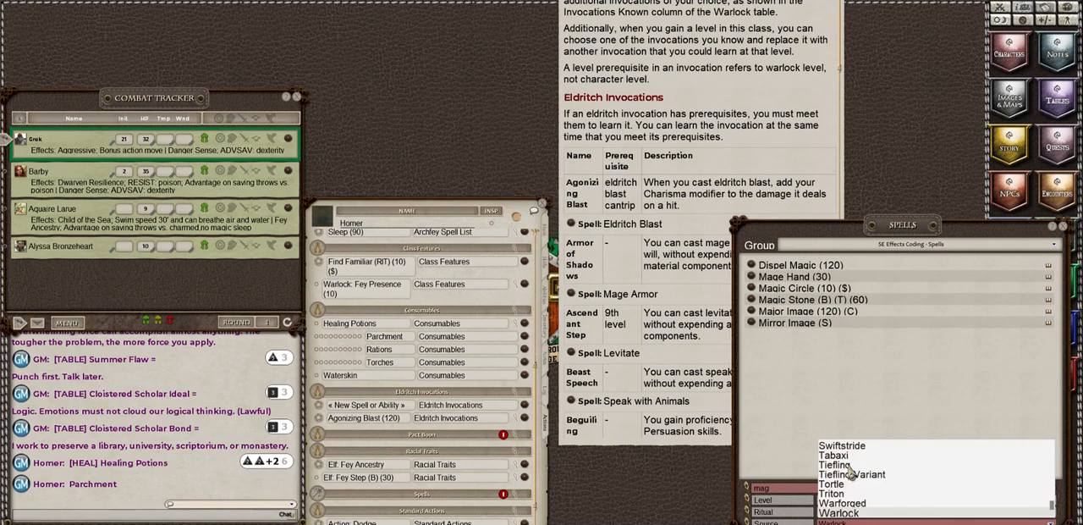
scroll(850, 474, up, 12)
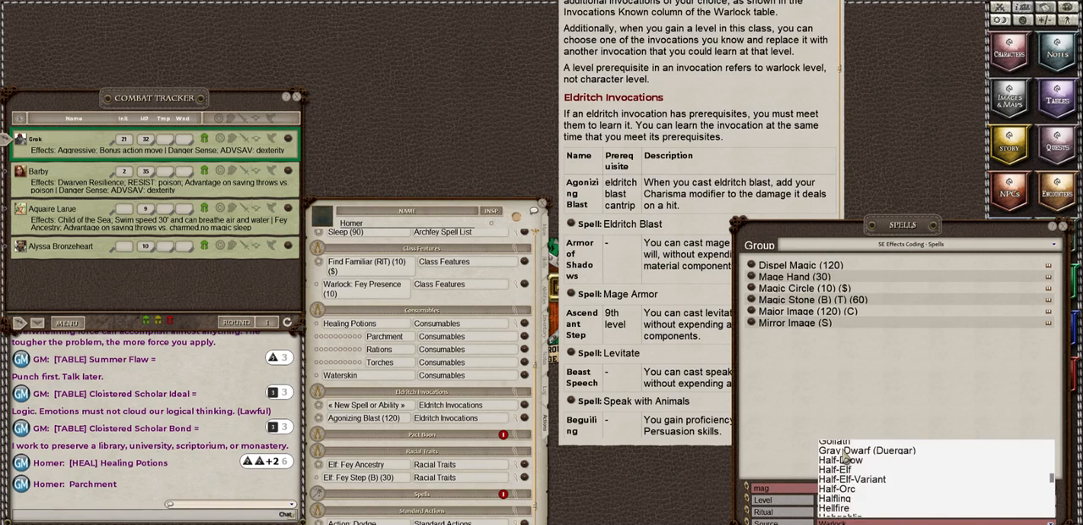
scroll(844, 459, up, 5)
scroll(836, 457, up, 6)
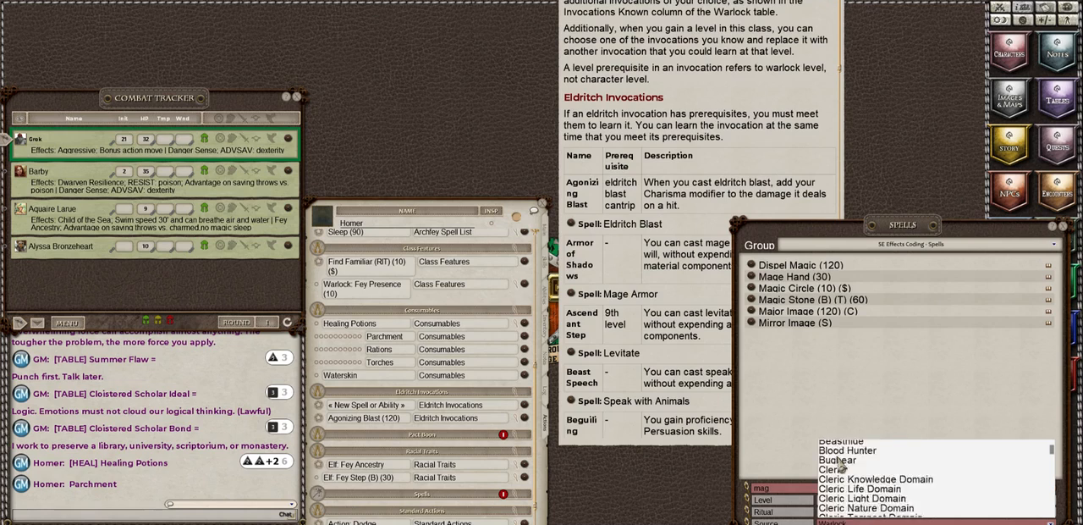
click(833, 447)
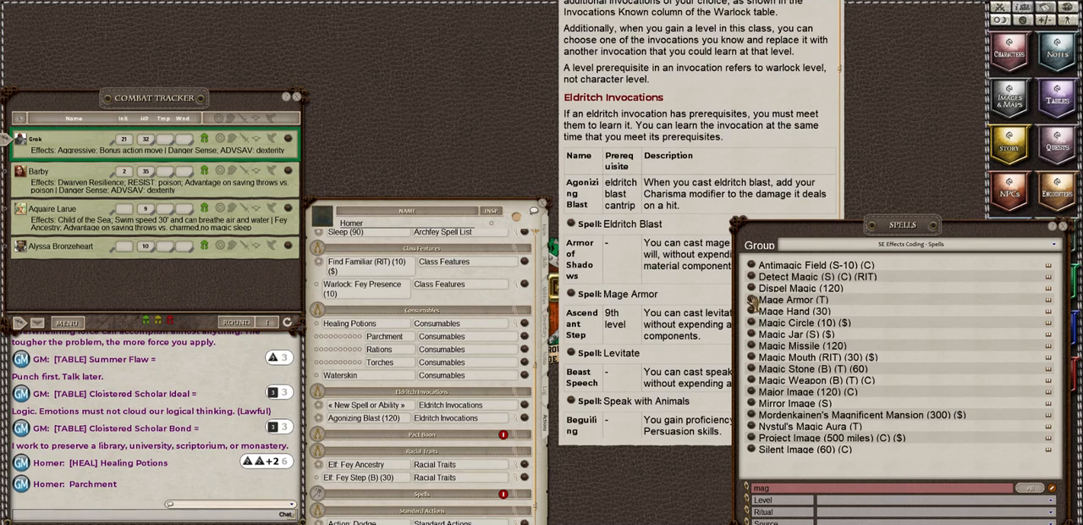
drag(357, 410, 358, 411)
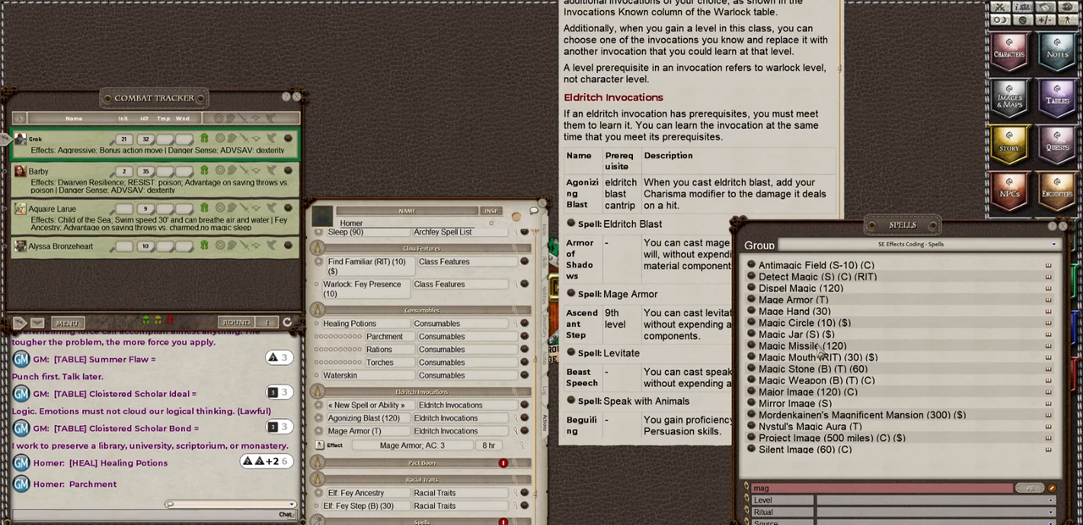
Step: Clear the spell search text and rename the added Mage Armor entry Armor of Shadows (T)
double_click(792, 489)
key(BackSpace)
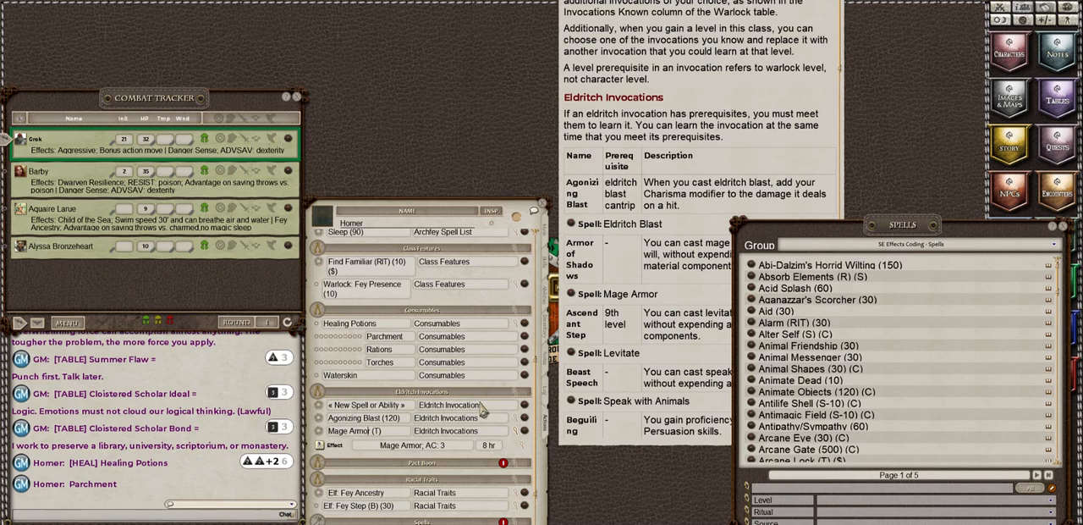
key(BackSpace)
key(BackSpace)
key(BackSpace)
key(BackSpace)
key(BackSpace)
key(BackSpace)
key(BackSpace)
key(BackSpace)
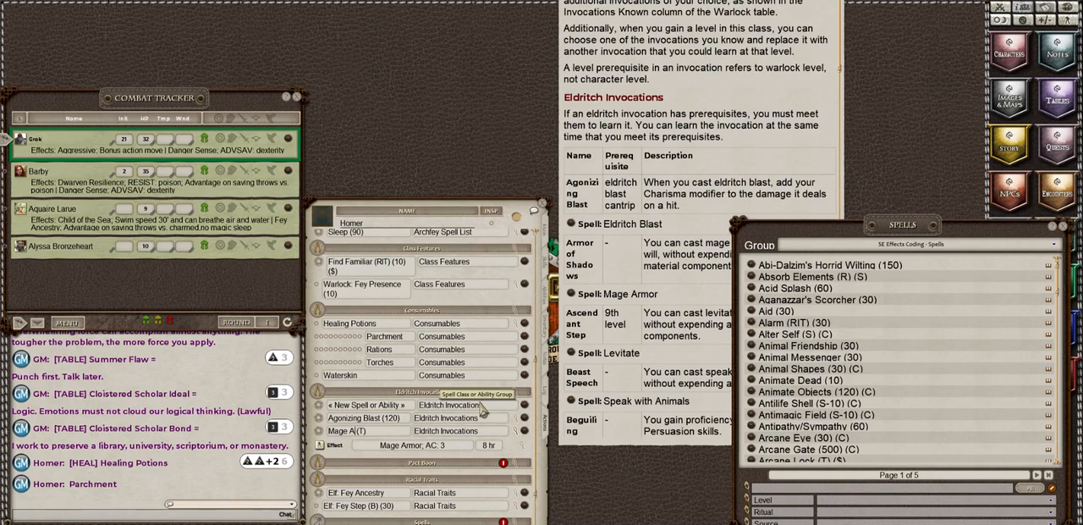
key(BackSpace)
key(BackSpace)
text(Armor of Shadows)
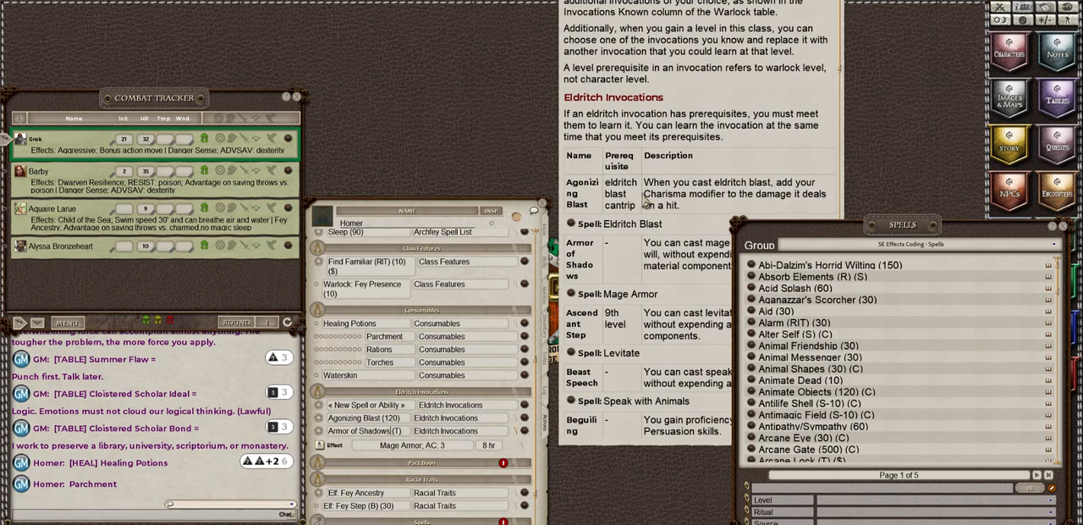
Step: Delete the blank New Spell or Ability entry from Eldritch Invocations and collapse the action details of Armor of Shadows (T)
click(623, 272)
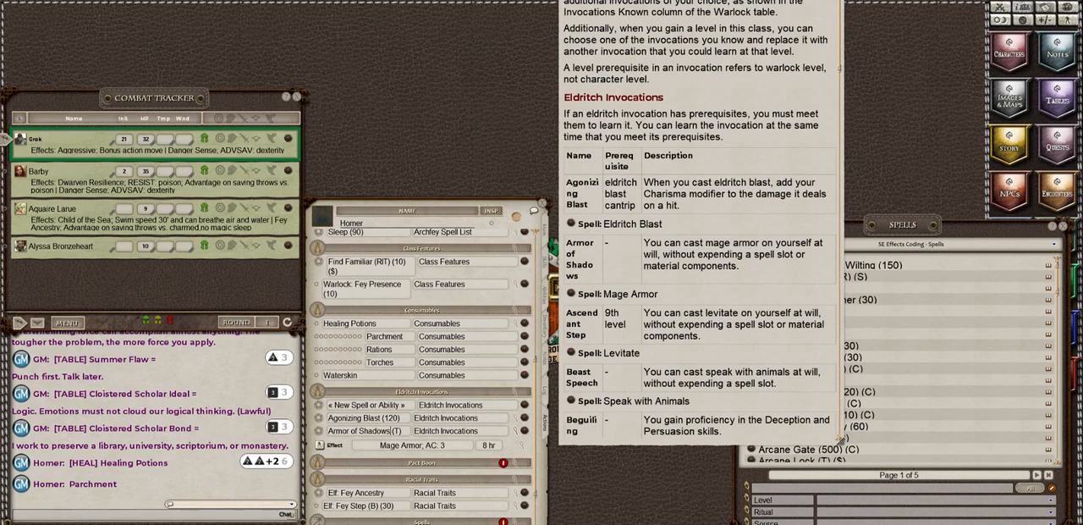
click(526, 523)
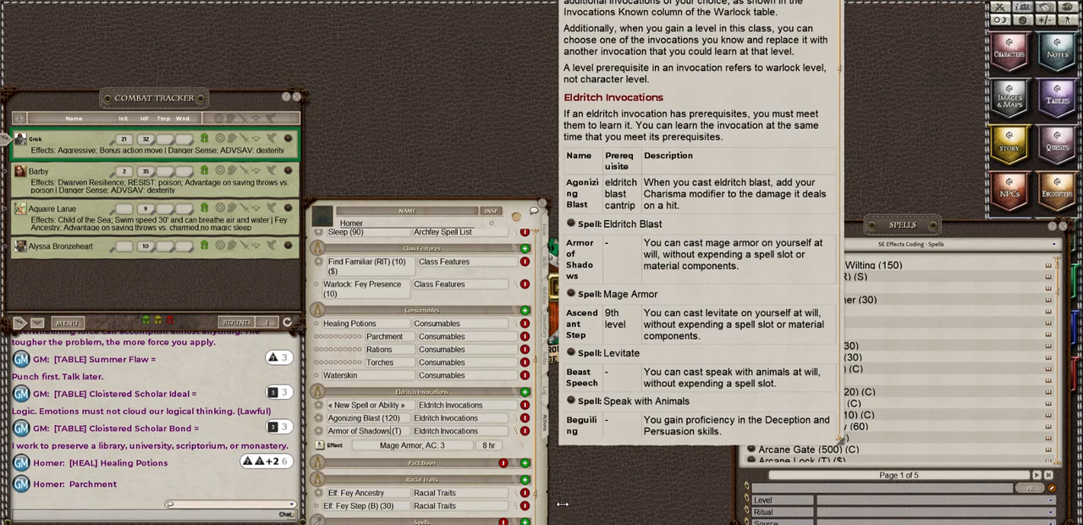
click(524, 406)
click(525, 406)
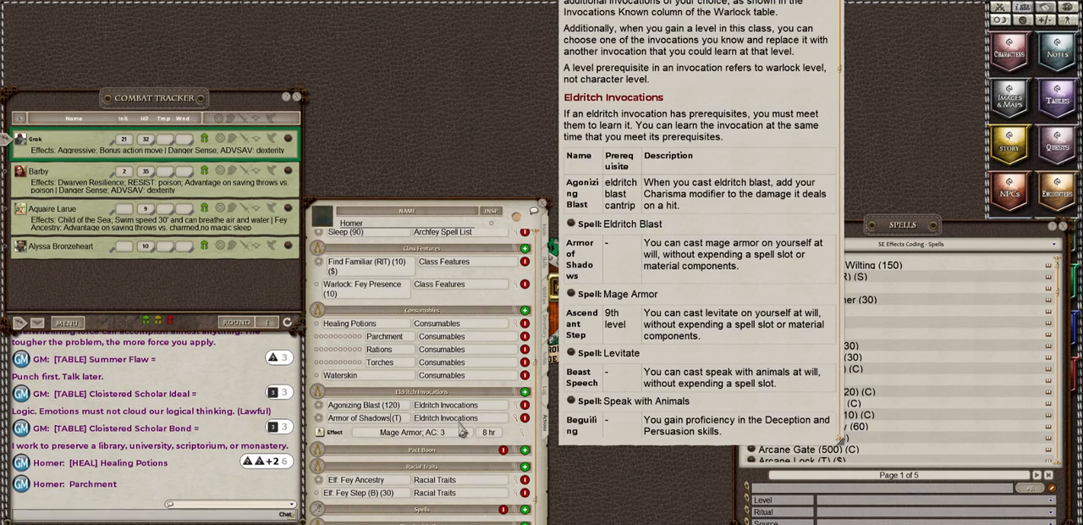
click(519, 425)
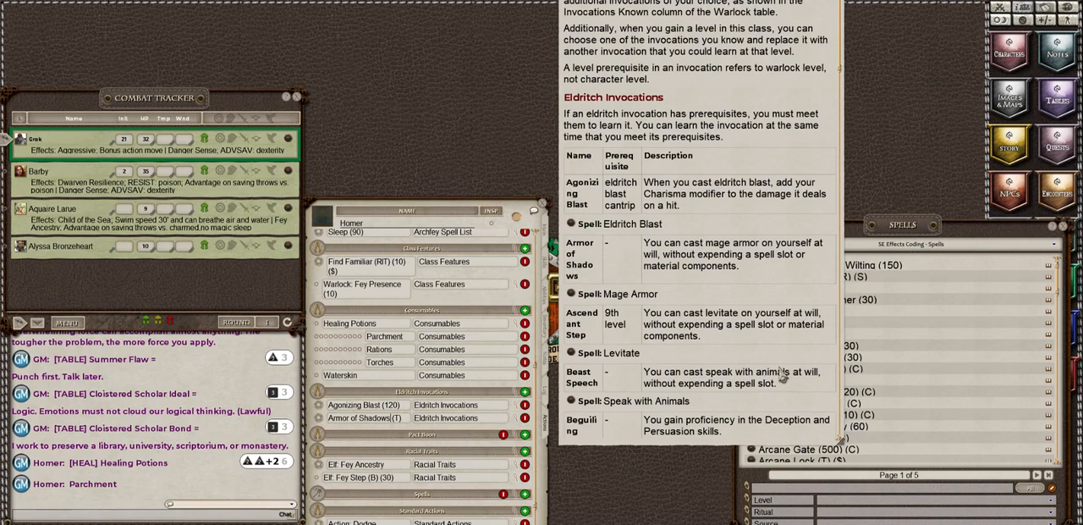
Step: Close the Eldritch Invocations feature window and move the spell library closer to Homer's character sheet
drag(710, 28, 678, 141)
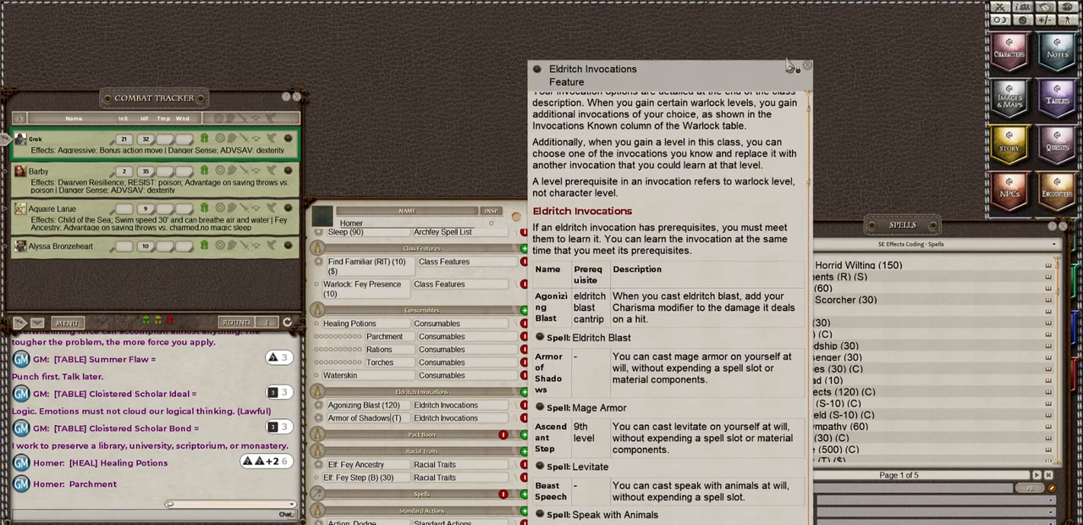
click(808, 68)
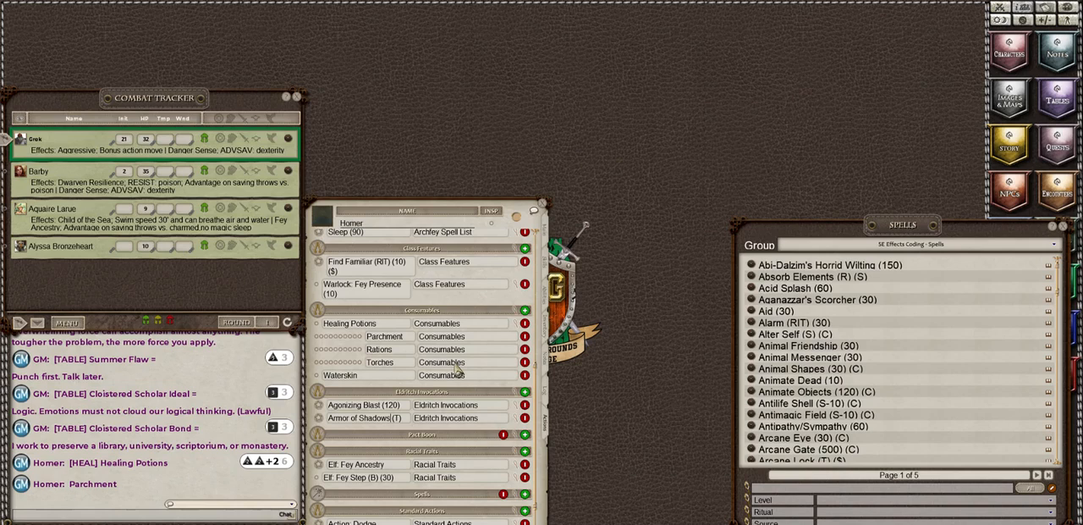
scroll(457, 372, up, 5)
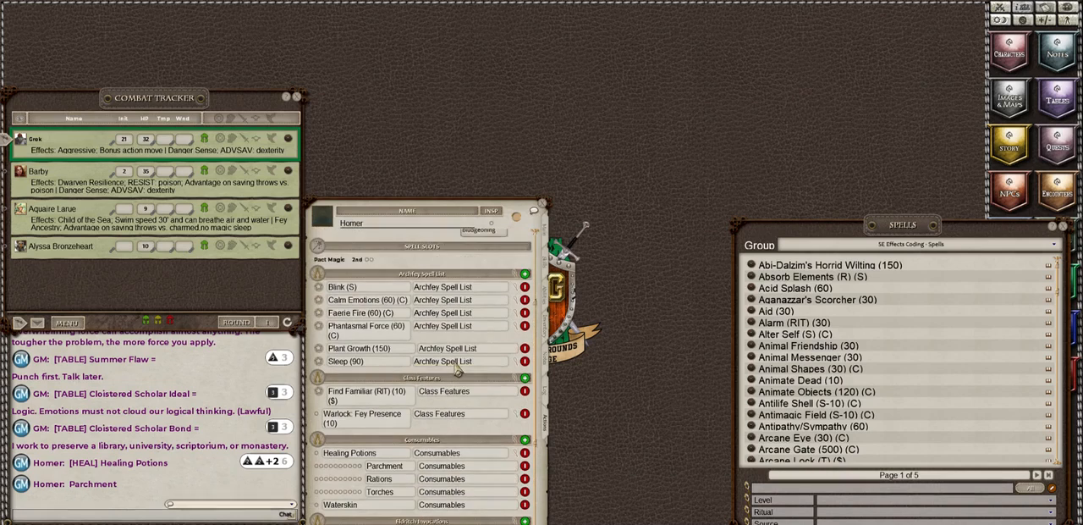
scroll(455, 362, up, 2)
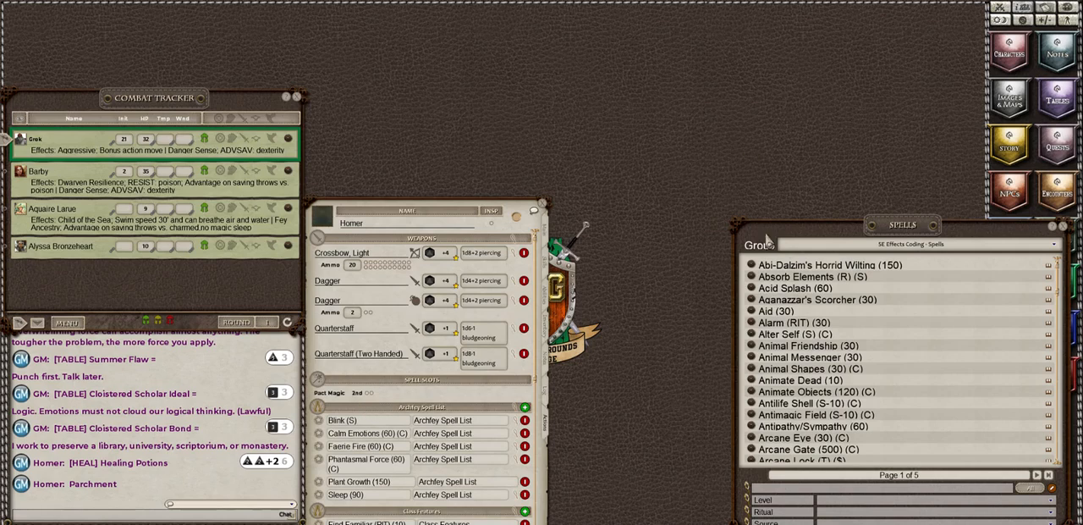
drag(836, 242, 718, 184)
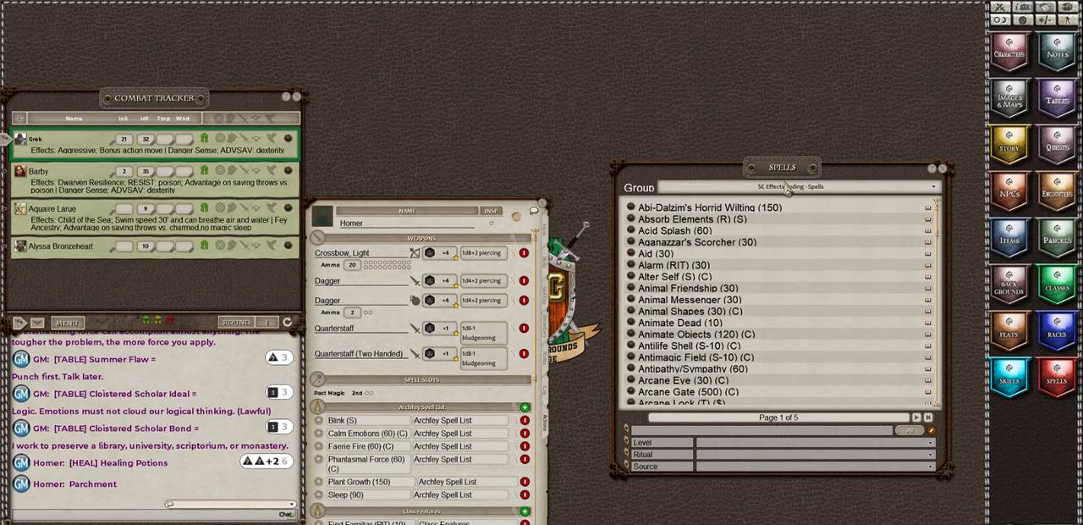
Step: Filter the spell library to the Warlock source and level 0
click(730, 467)
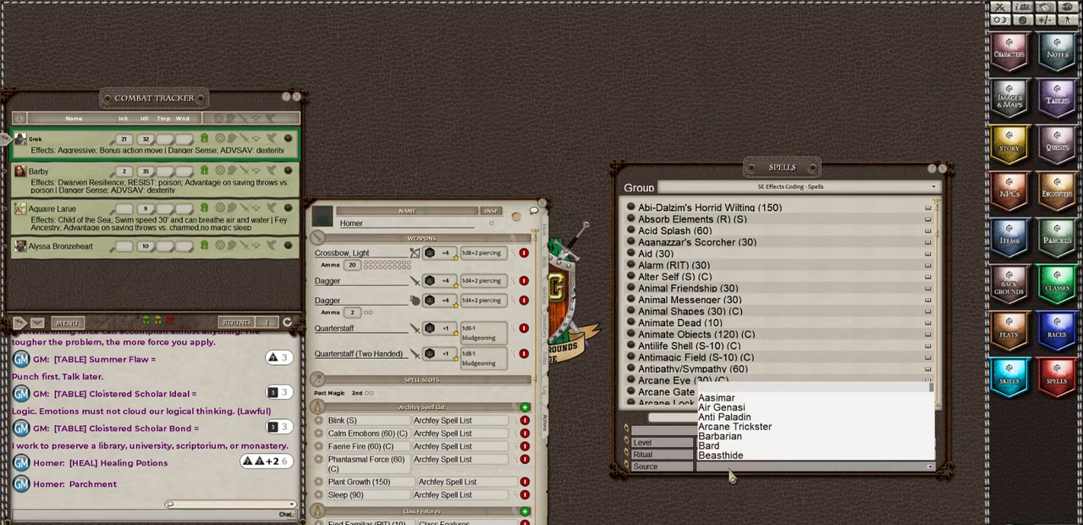
scroll(753, 436, down, 10)
scroll(752, 435, down, 10)
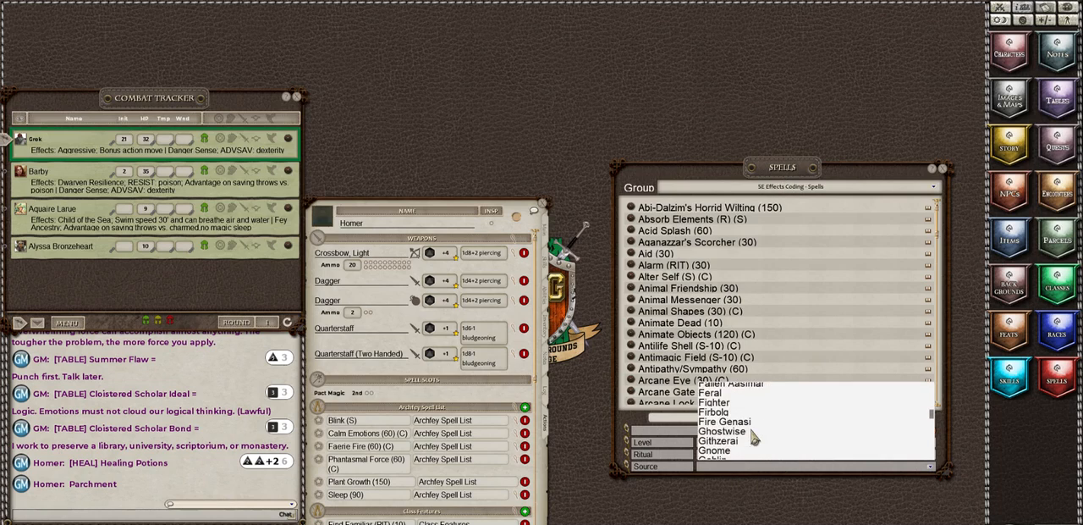
scroll(753, 437, down, 10)
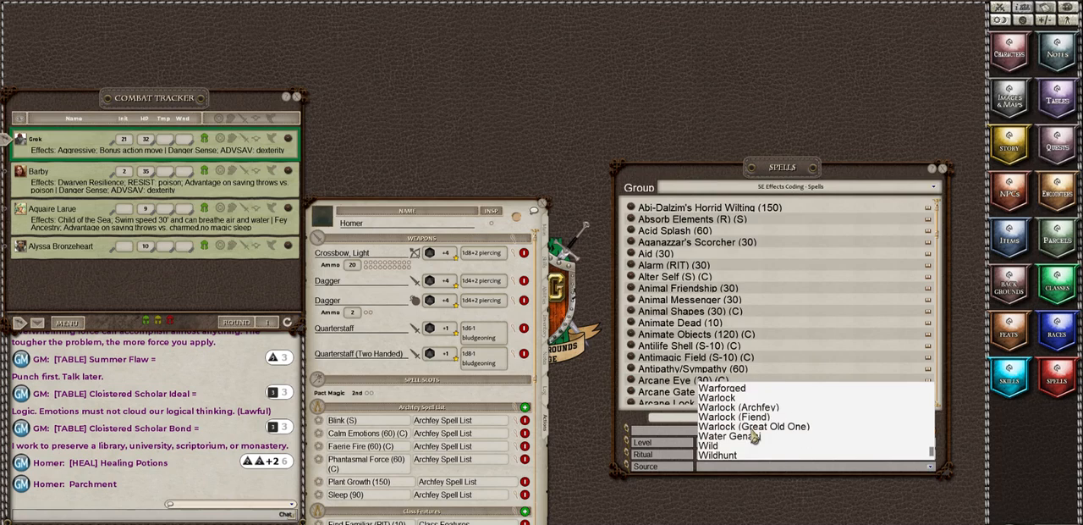
click(713, 398)
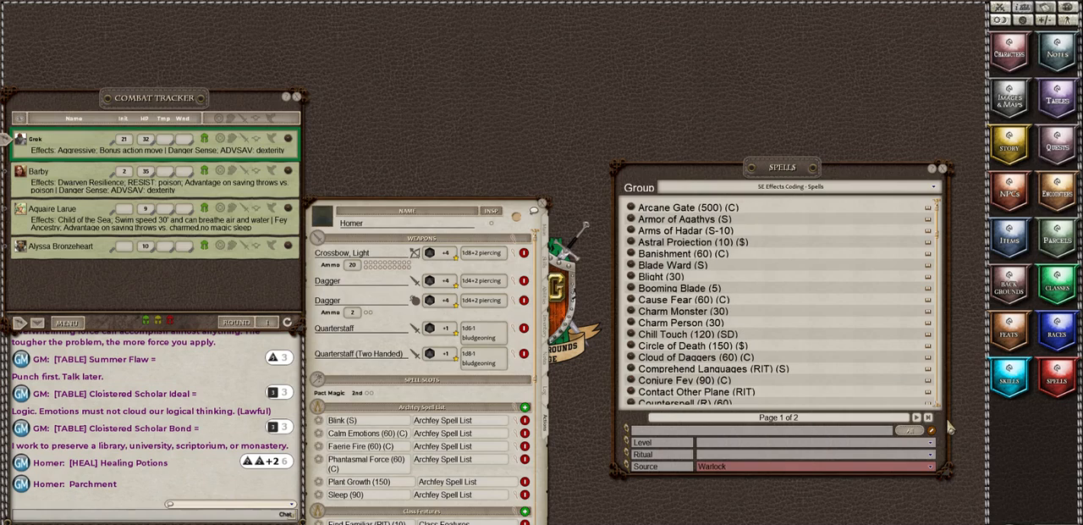
click(709, 446)
click(707, 387)
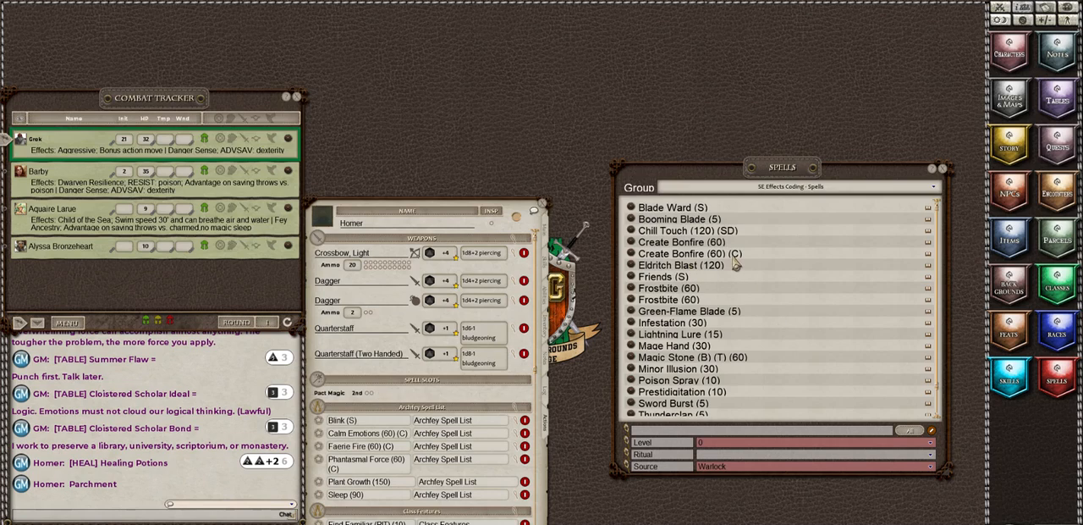
Step: Examine the level 0 Warlock spells from Blade Ward to True Strike, and check the power groups on Homer's sheet
scroll(736, 264, down, 1)
scroll(735, 263, down, 1)
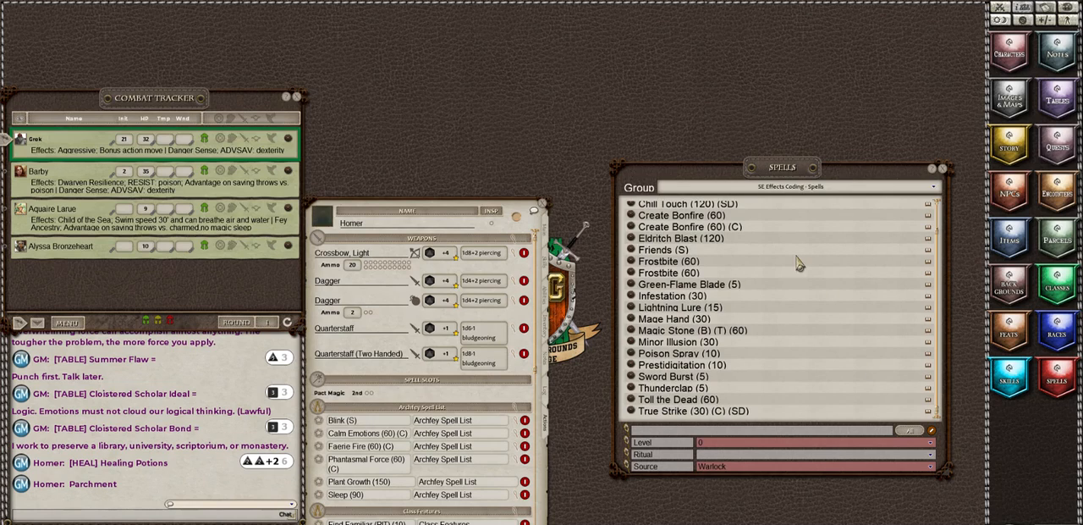
scroll(786, 318, up, 1)
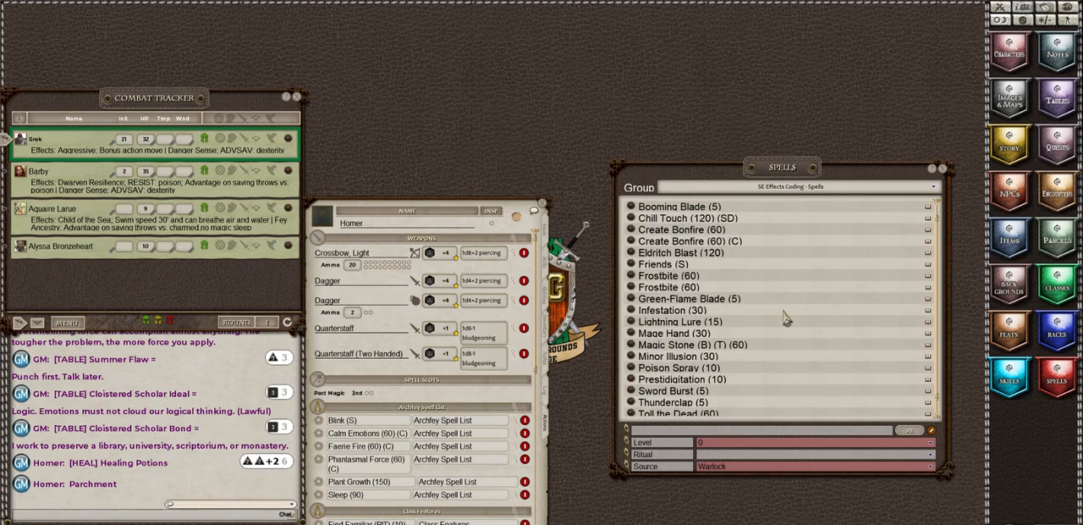
scroll(786, 318, down, 1)
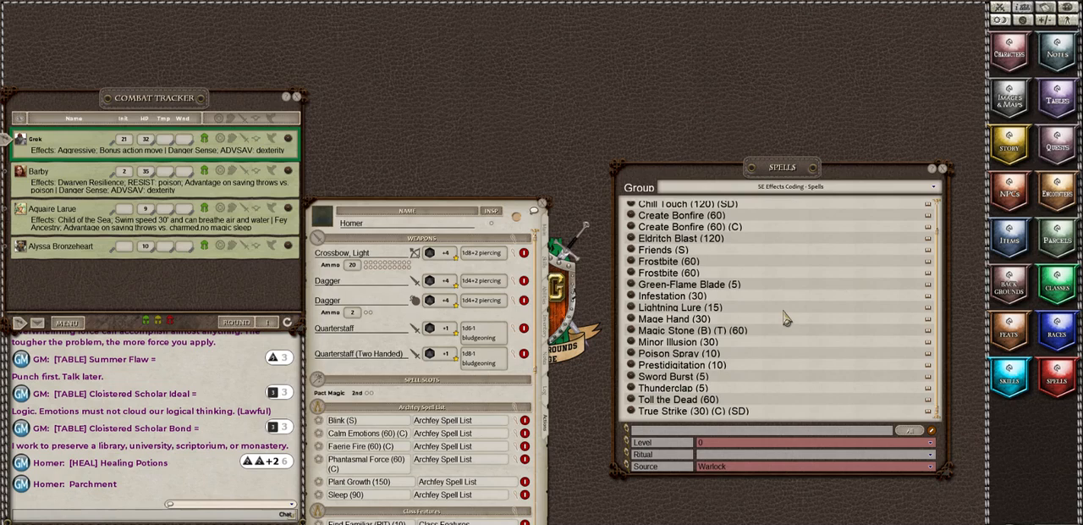
scroll(787, 318, up, 2)
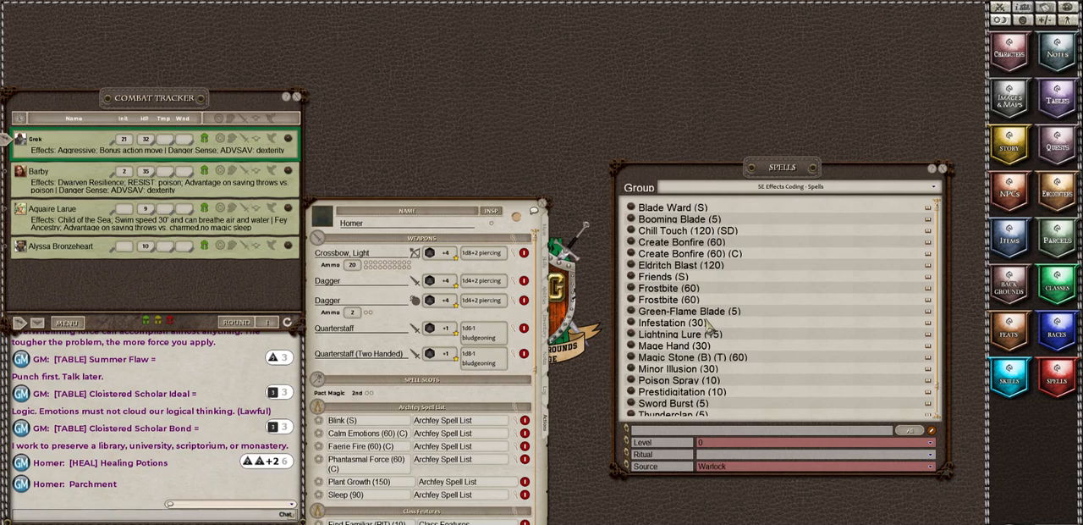
scroll(709, 328, down, 2)
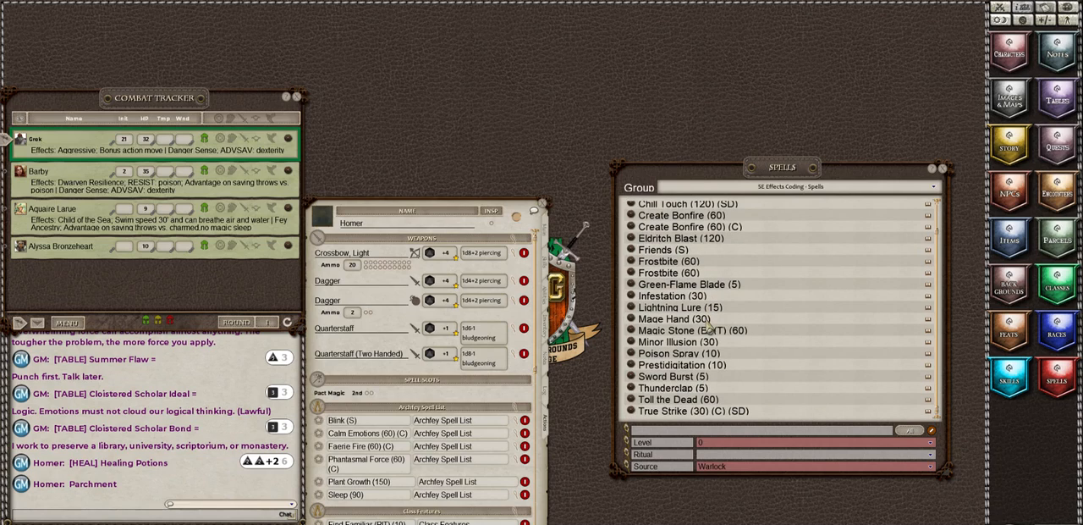
scroll(709, 328, up, 2)
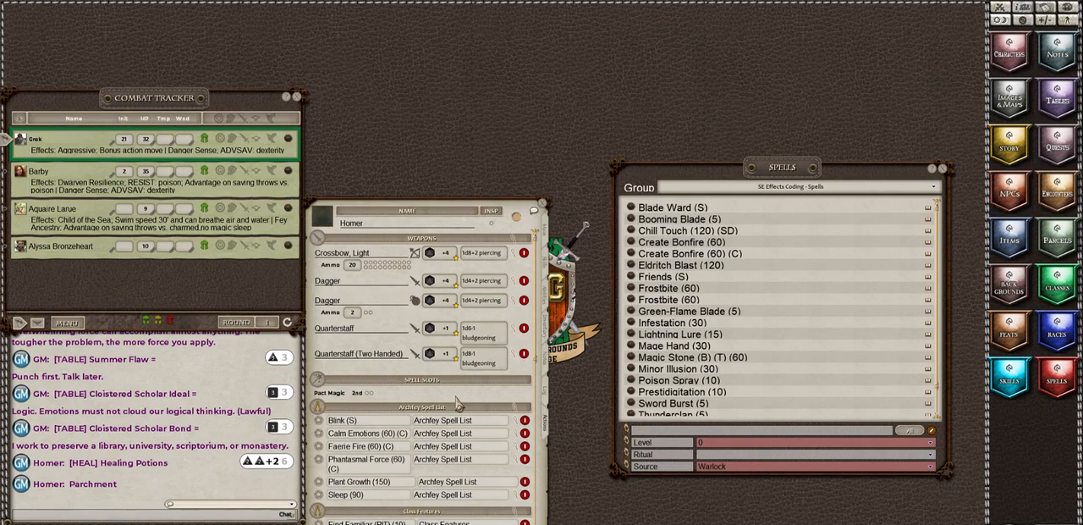
scroll(458, 403, down, 5)
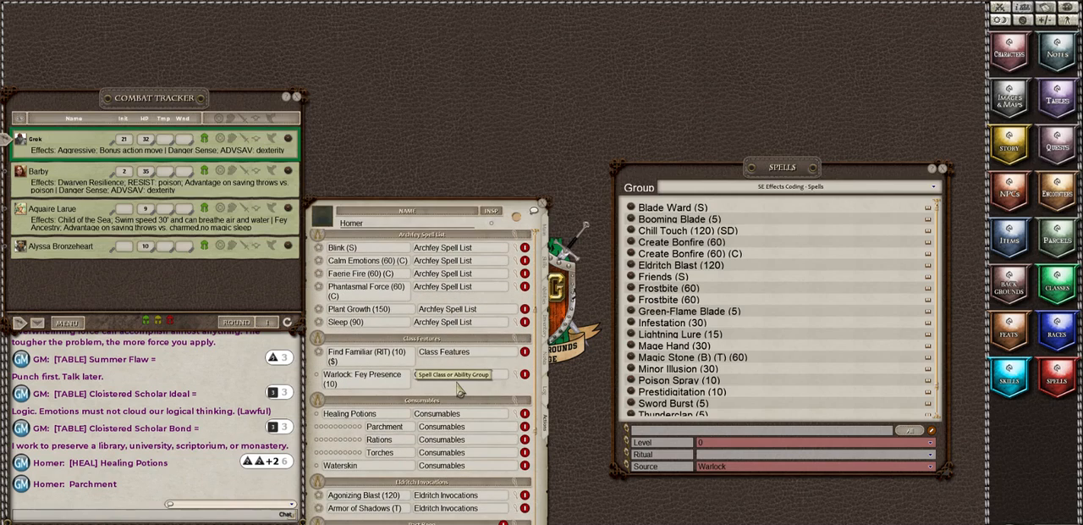
Step: Collapse the action details of the Eldritch Blast and Frostbite cantrips on Homer's sheet
scroll(457, 388, down, 5)
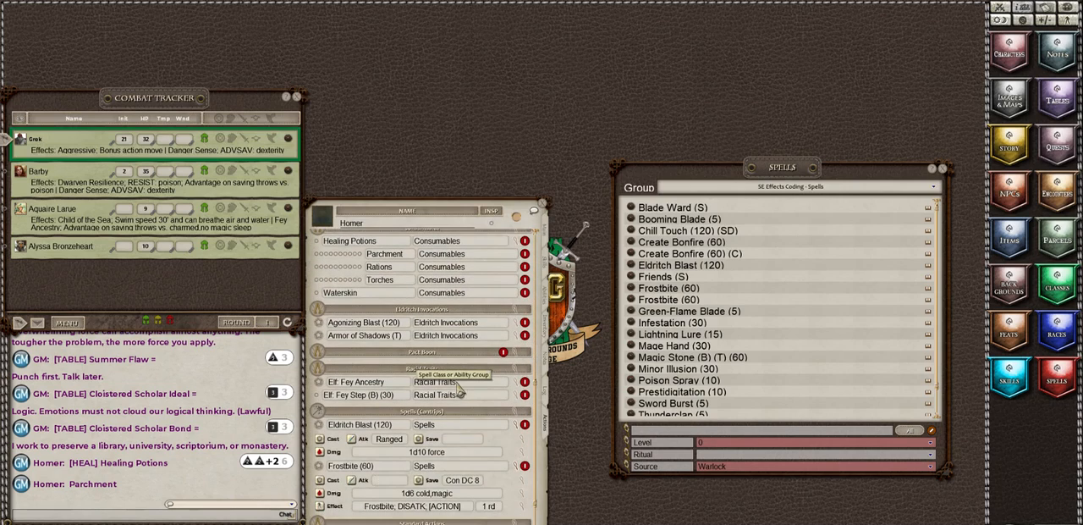
scroll(458, 387, down, 2)
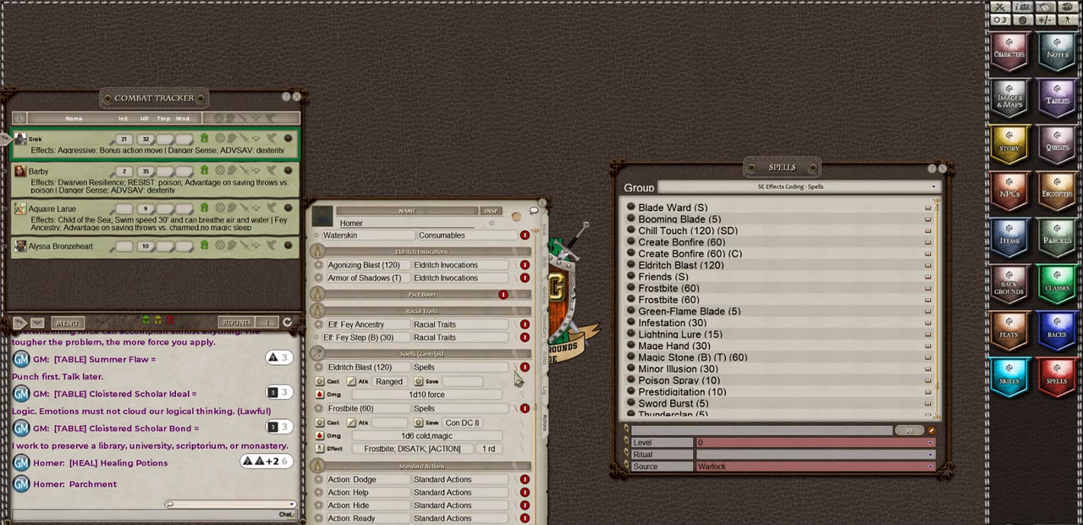
click(516, 369)
click(518, 410)
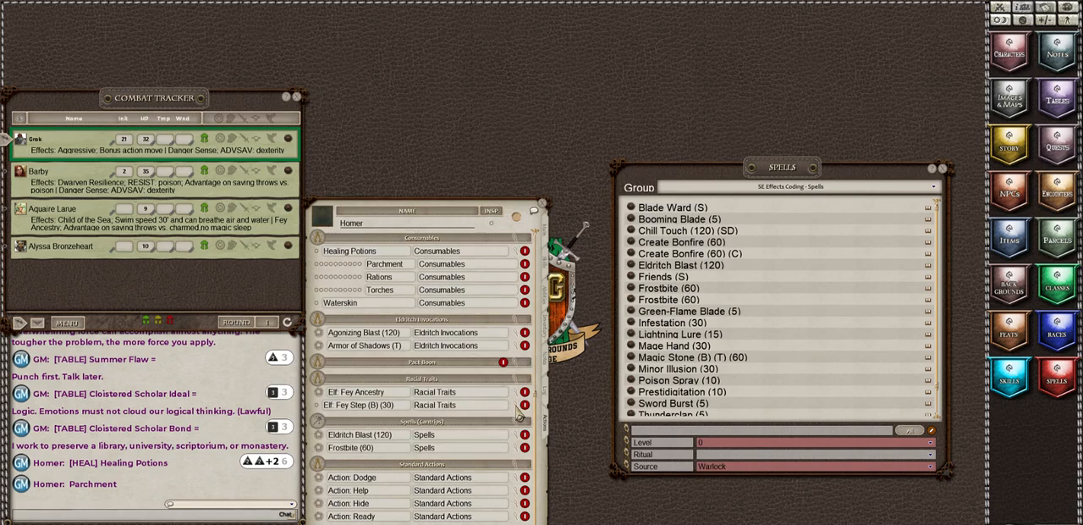
Step: Change the spell library's level filter to 1, keeping Warlock as the source
scroll(420, 416, up, 3)
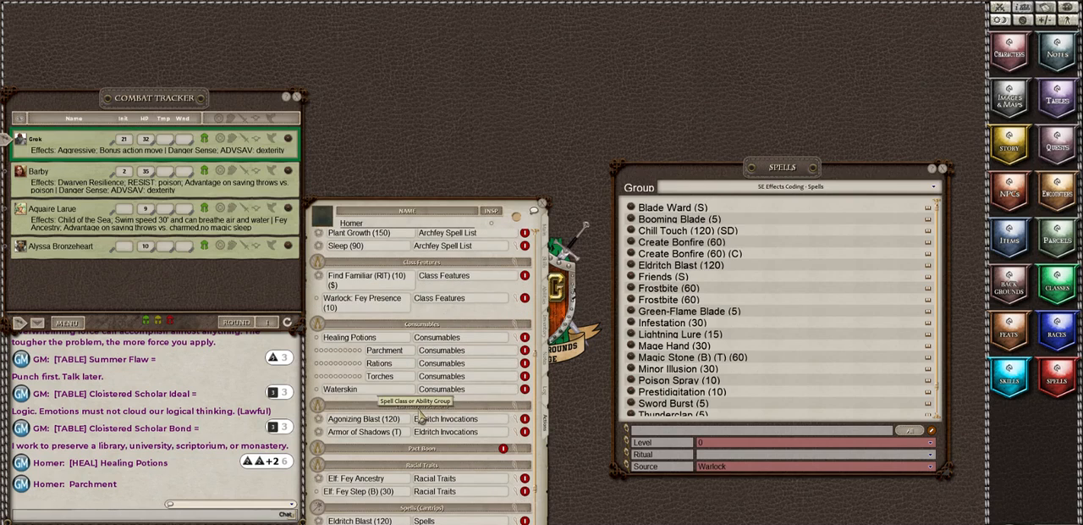
scroll(420, 417, down, 3)
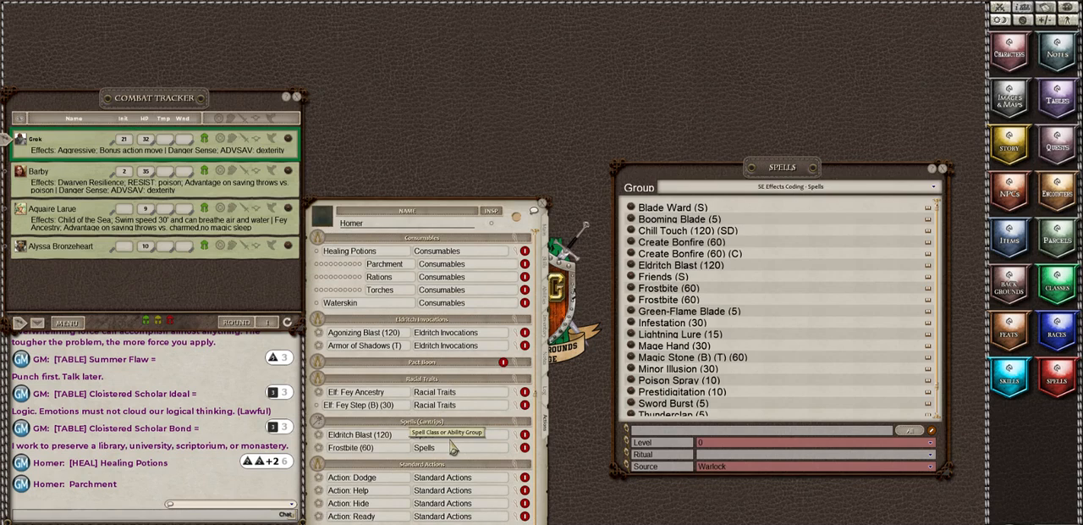
scroll(453, 449, up, 10)
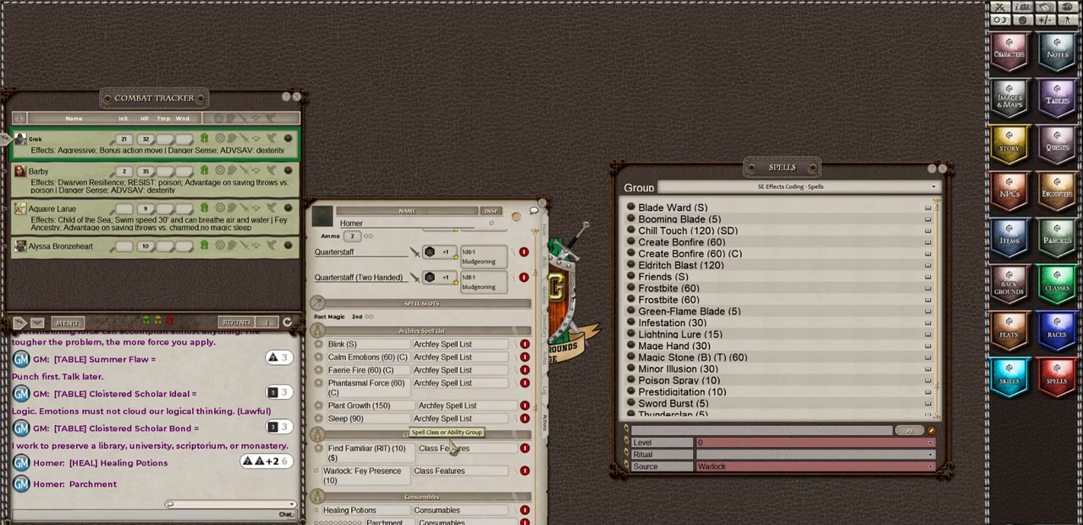
click(719, 444)
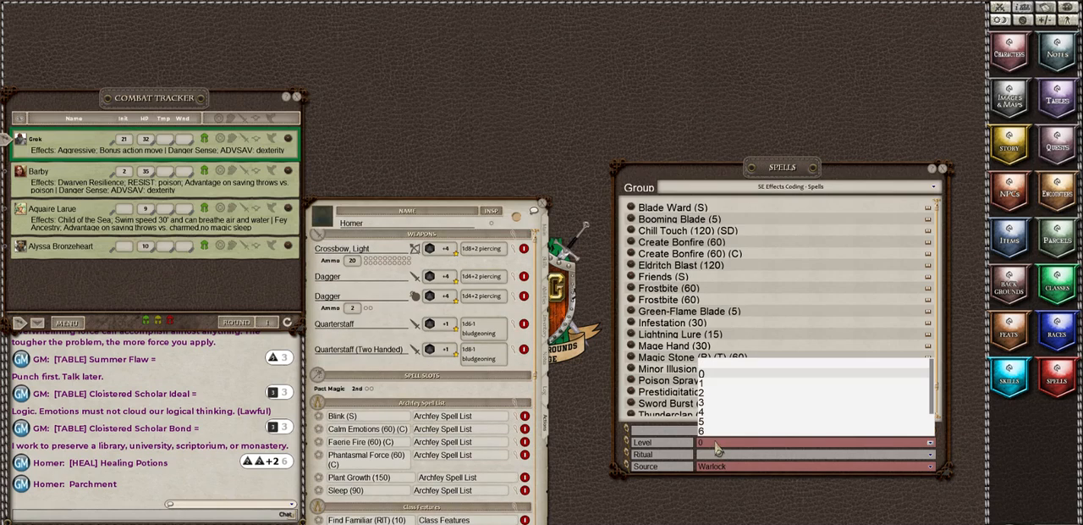
click(705, 384)
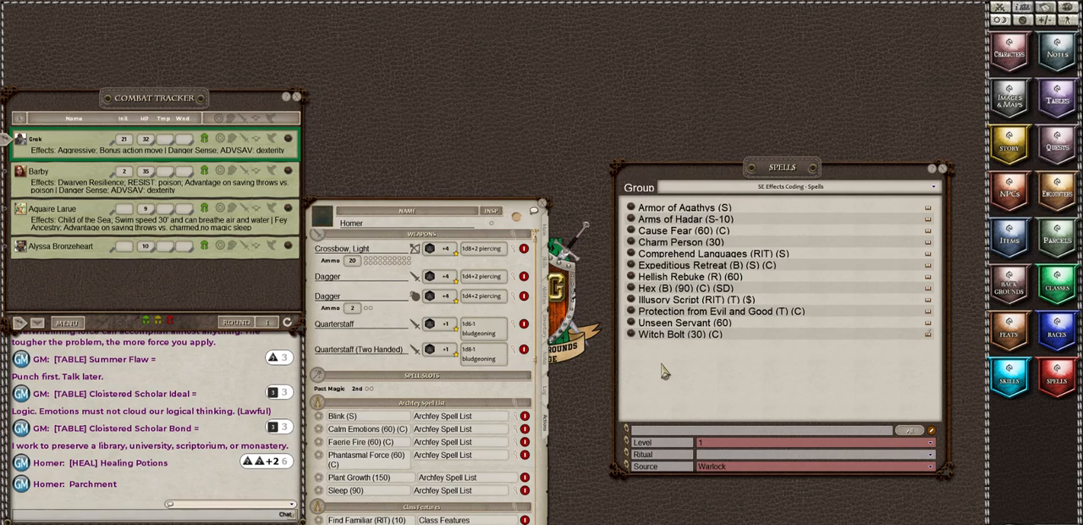
Step: Open the Hex spell description, enlarge it to read the full text, and move it clear of Homer's sheet
click(631, 288)
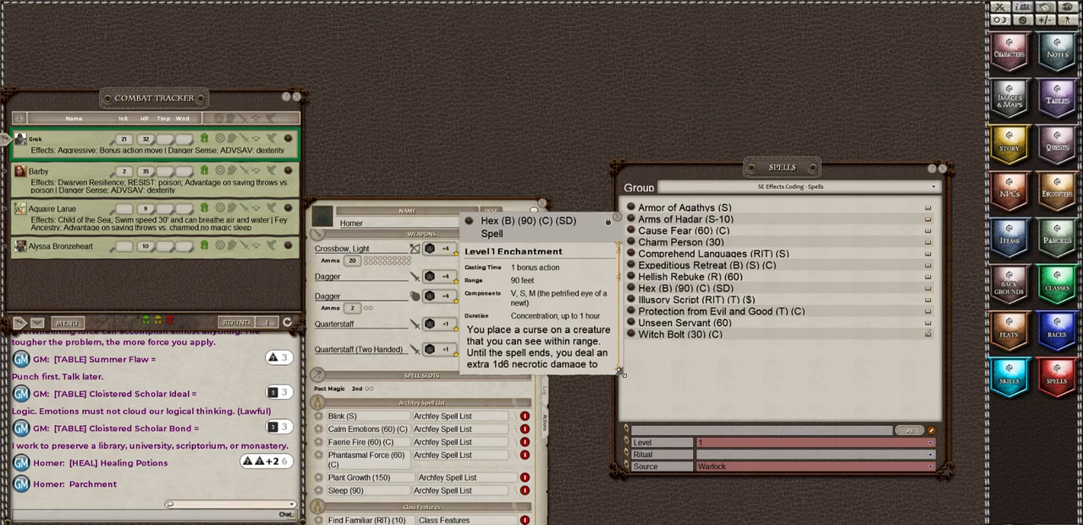
drag(621, 373, 729, 523)
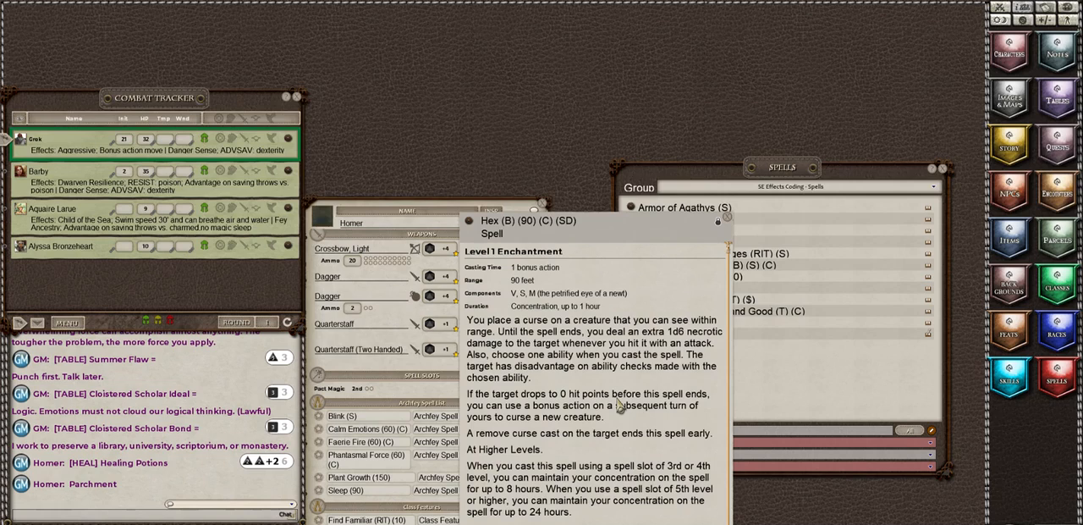
scroll(621, 406, down, 1)
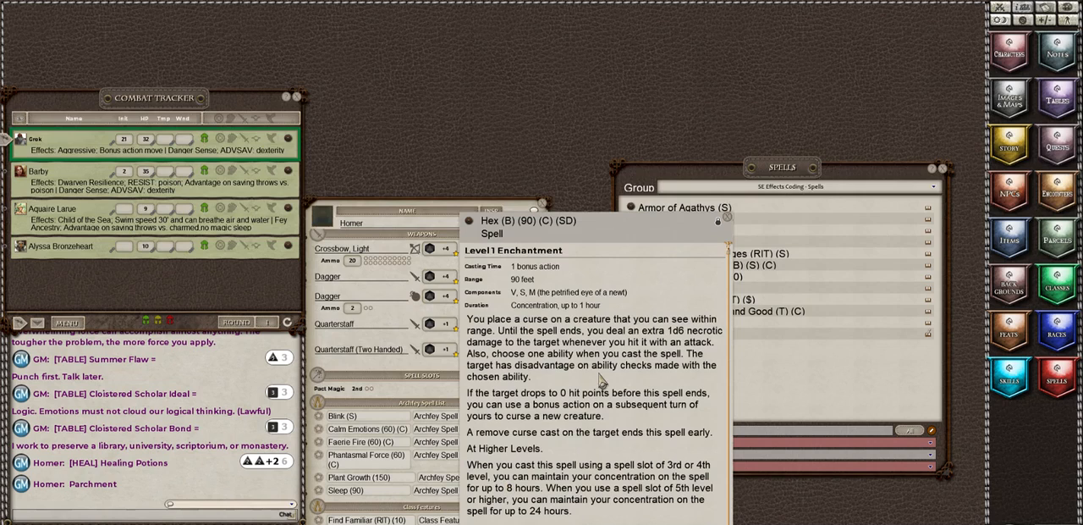
drag(660, 242, 867, 264)
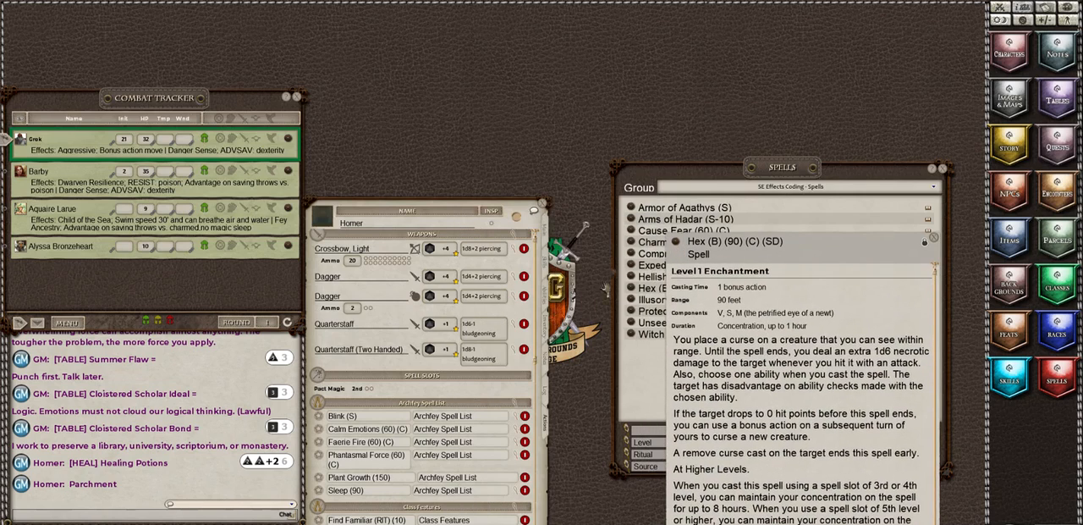
Step: Collapse the action details of Hex and Witch Bolt under Spells (Level 1) and turn off edit mode on Homer's sheet
scroll(463, 419, down, 5)
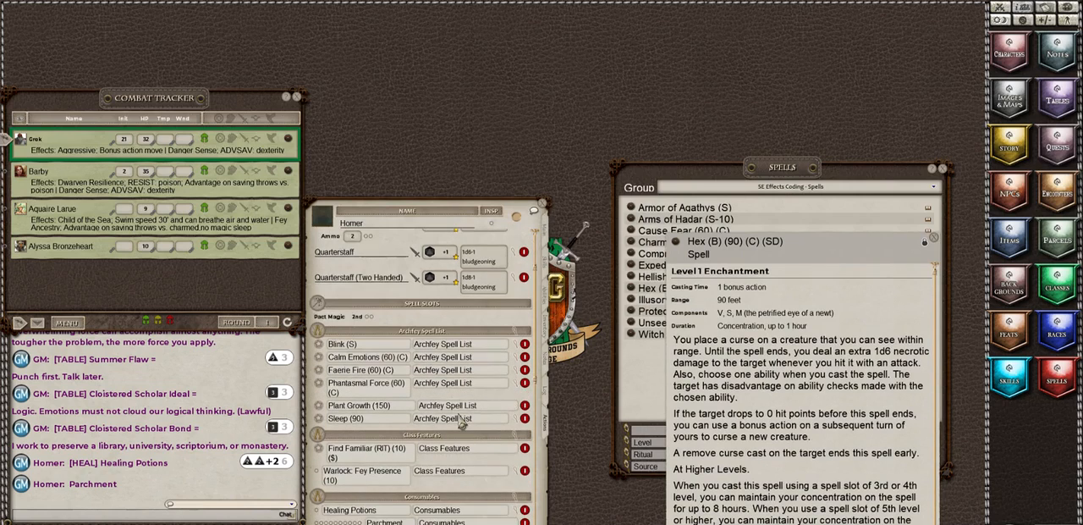
scroll(463, 420, down, 2)
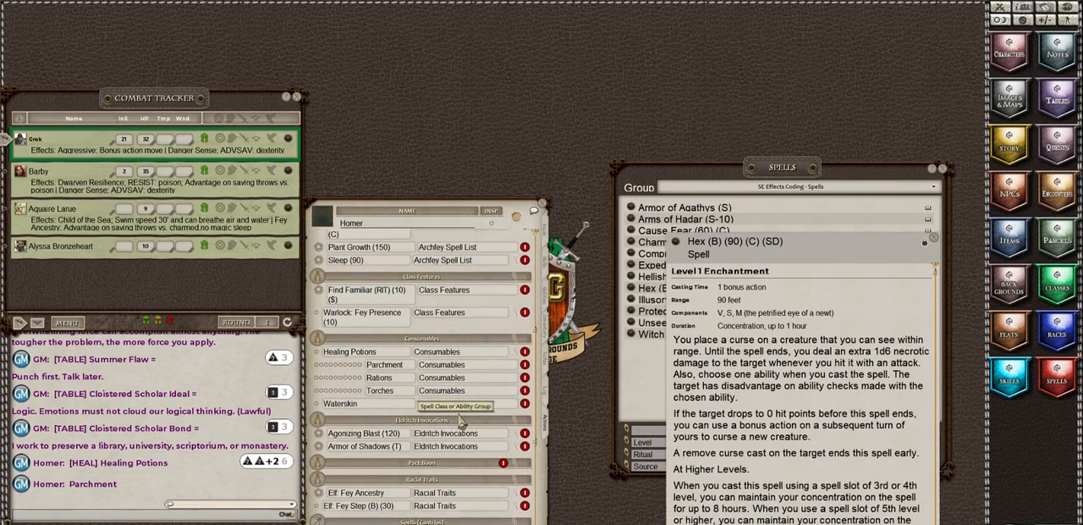
scroll(463, 420, down, 1)
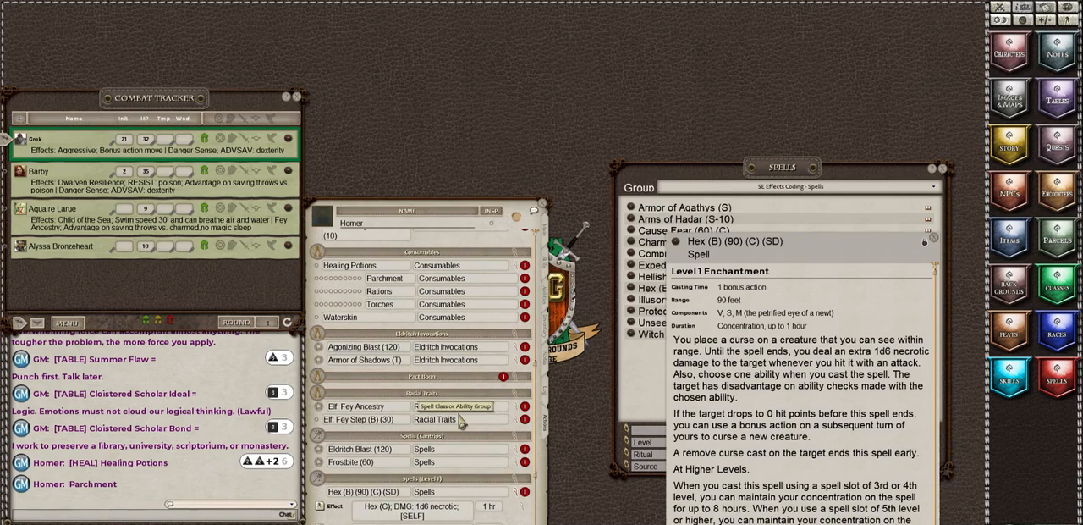
scroll(463, 505, down, 2)
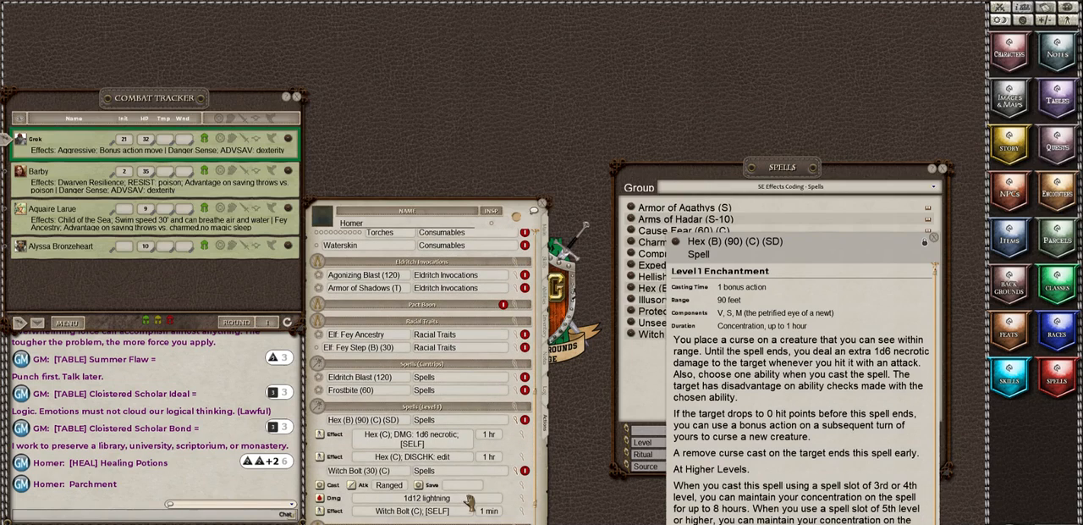
click(512, 421)
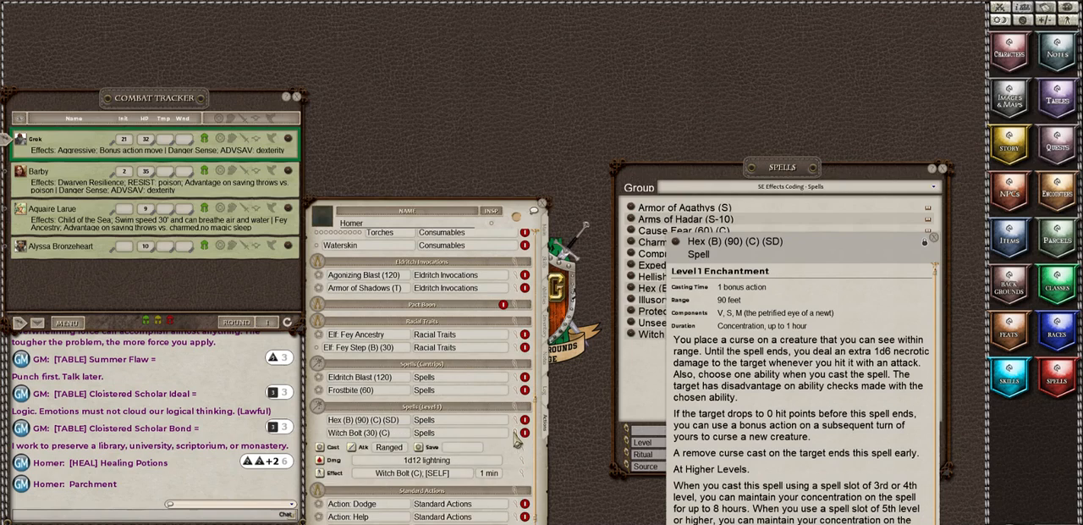
click(516, 434)
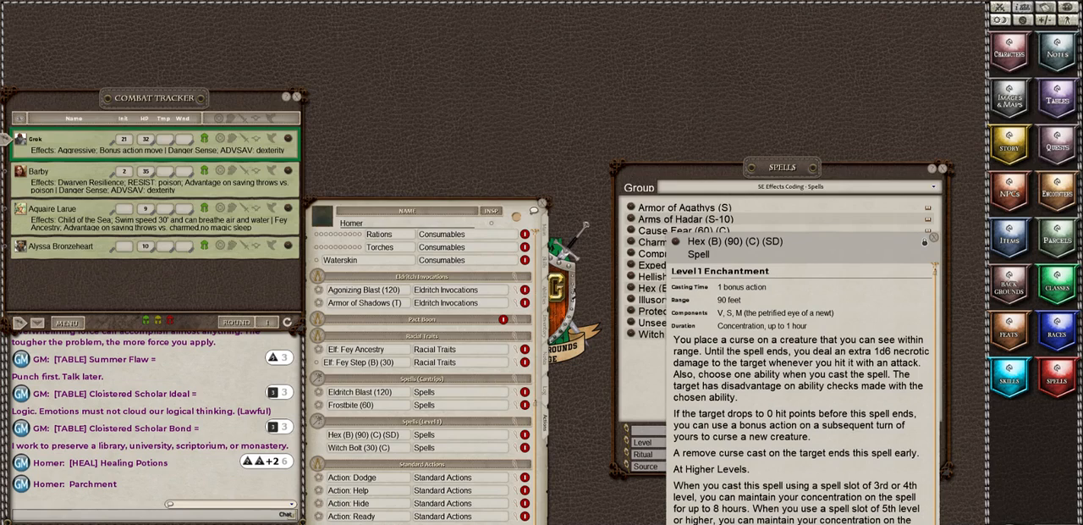
click(374, 523)
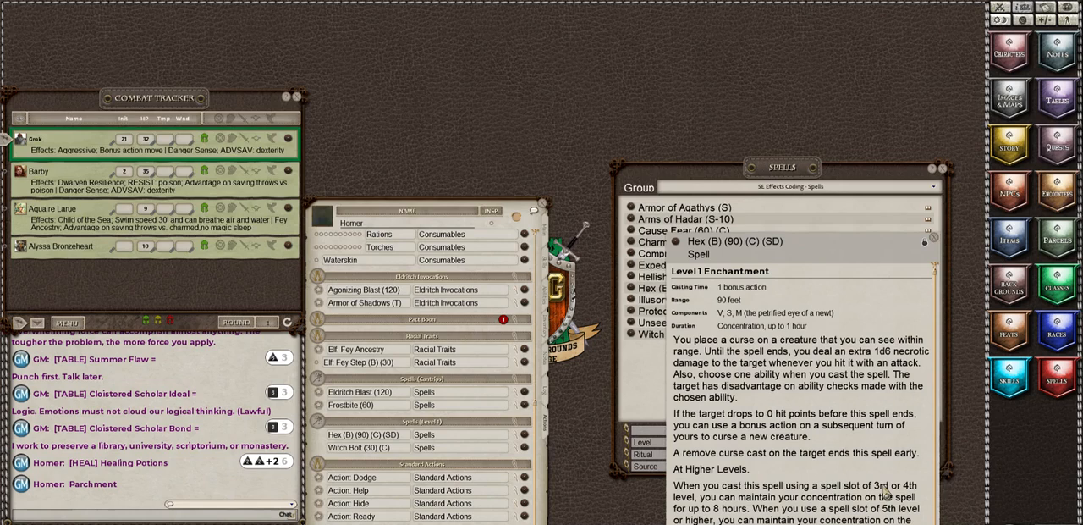
Step: Close the Hex description, then read Witch Bolt's full description in an enlarged window alongside its expanded action details
click(934, 242)
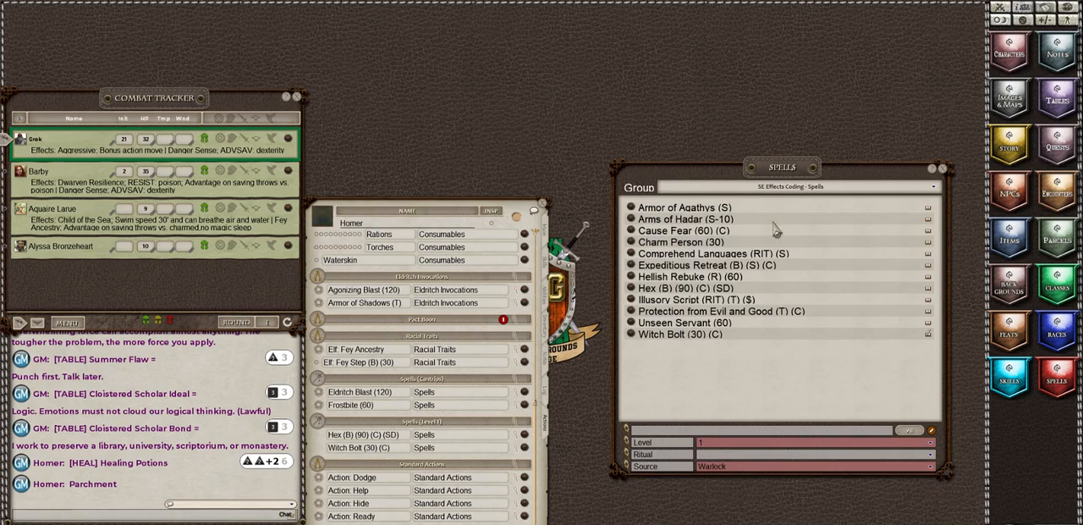
click(522, 449)
scroll(410, 398, down, 1)
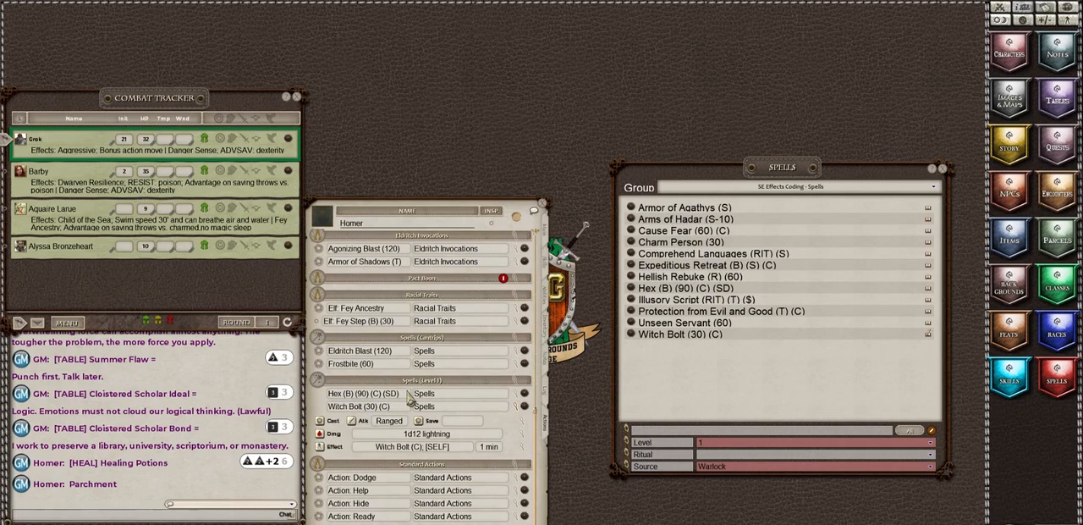
click(525, 412)
drag(548, 291, 652, 241)
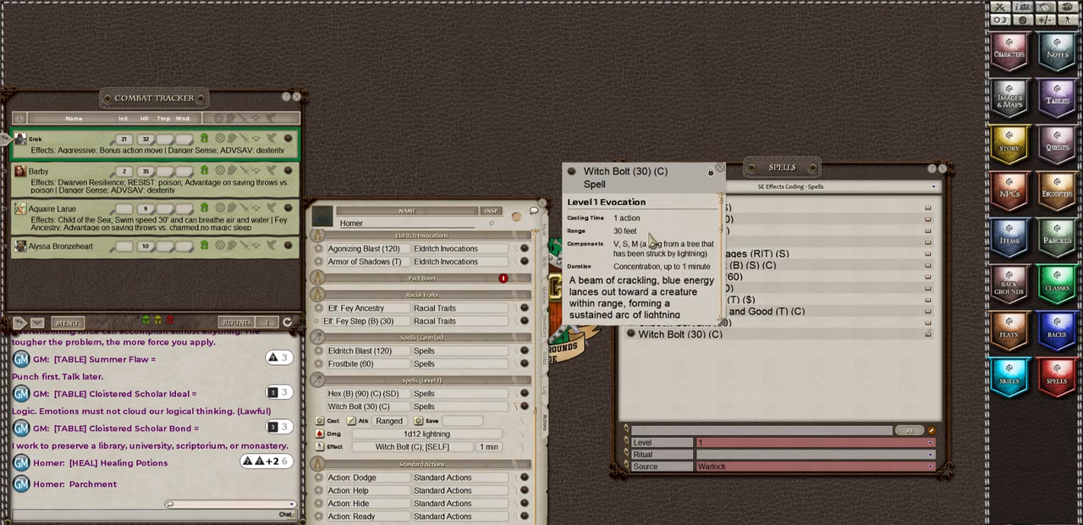
drag(722, 319, 844, 486)
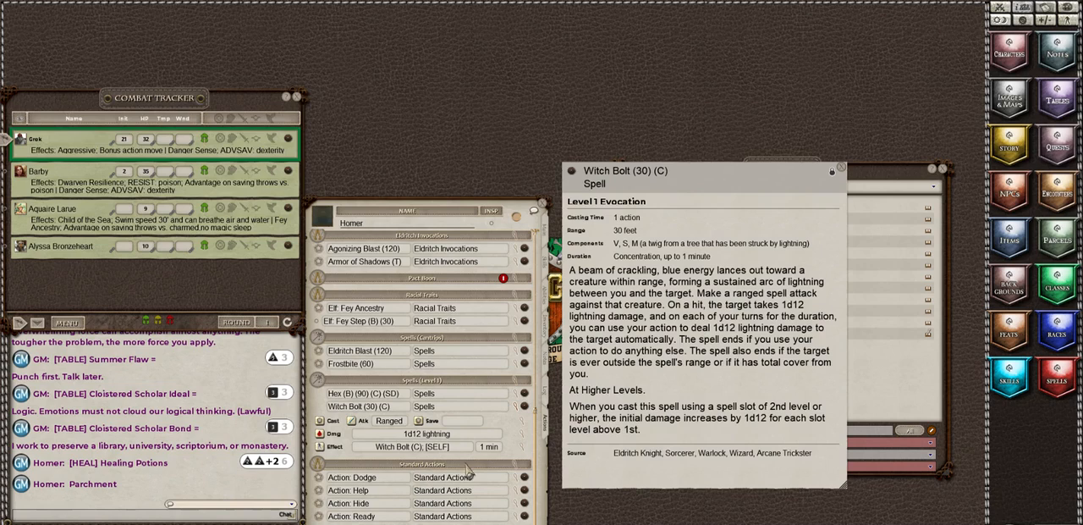
Step: Replace Witch Bolt's lightning damage entry with a new untyped 2d10 entry and close the damage window
click(521, 436)
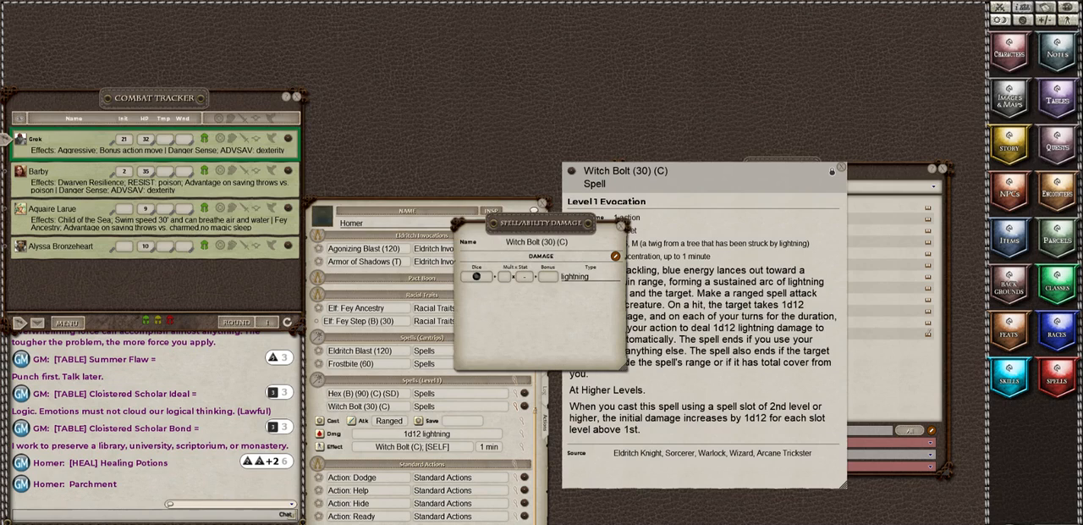
drag(541, 520, 486, 276)
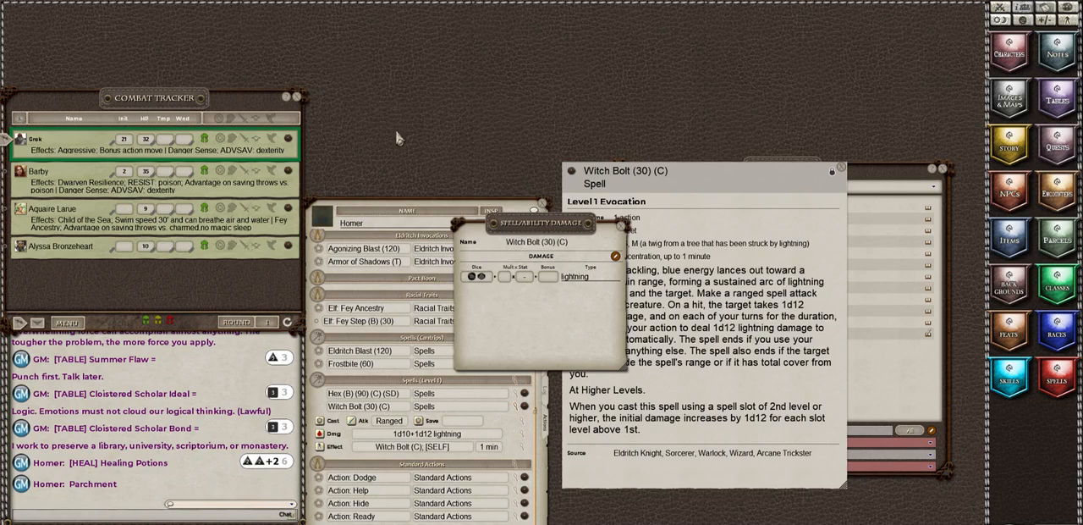
right_click(478, 281)
click(450, 303)
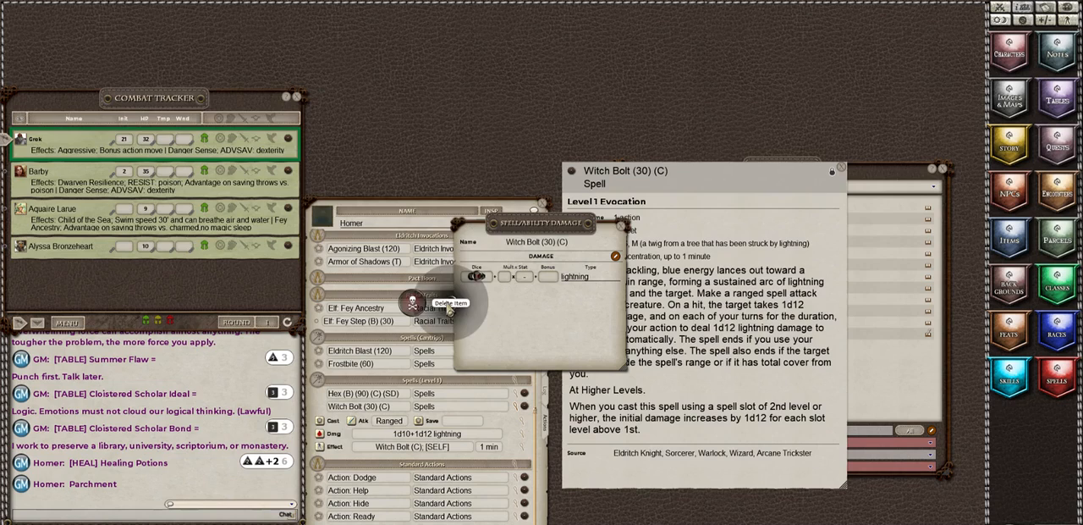
click(418, 308)
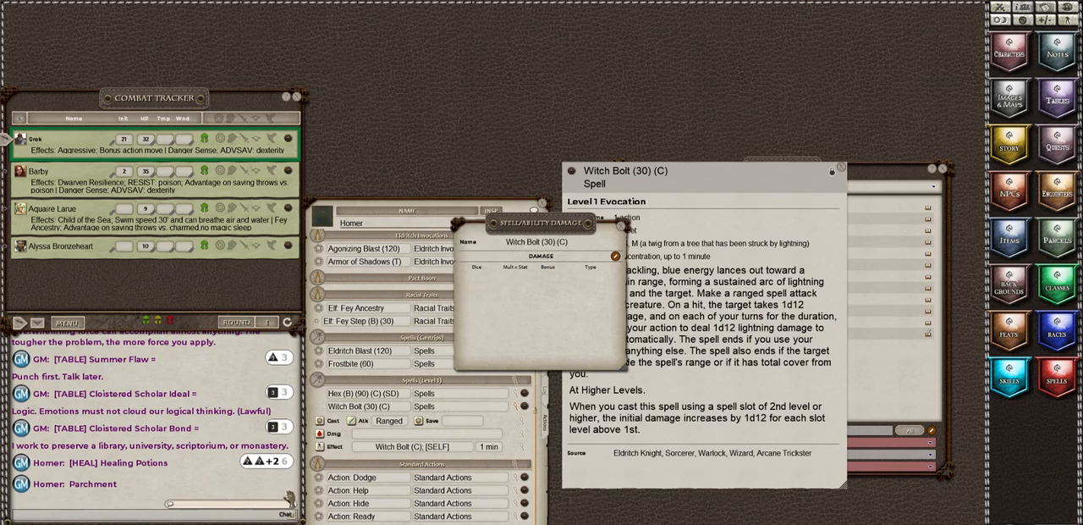
drag(81, 522, 203, 522)
drag(152, 520, 499, 296)
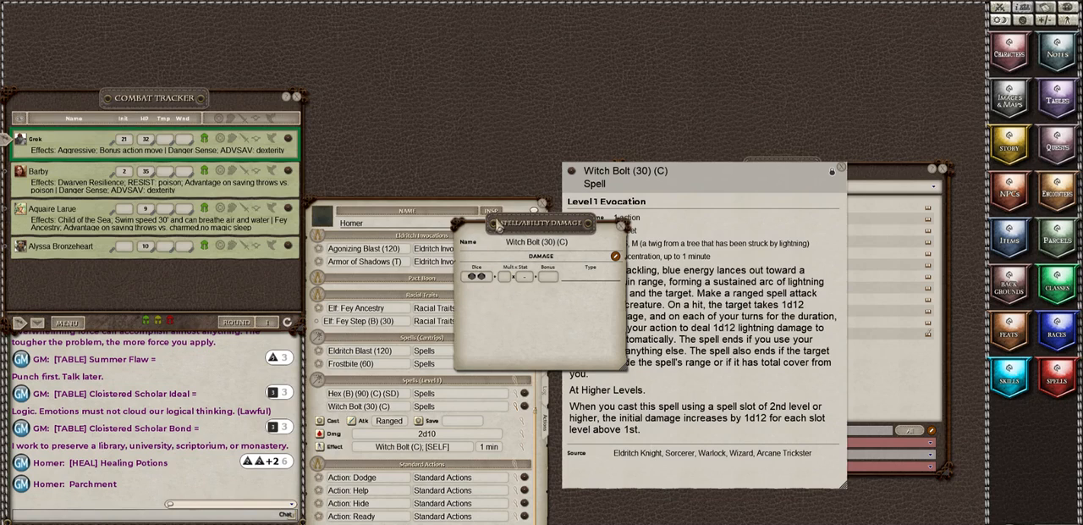
drag(497, 227, 597, 219)
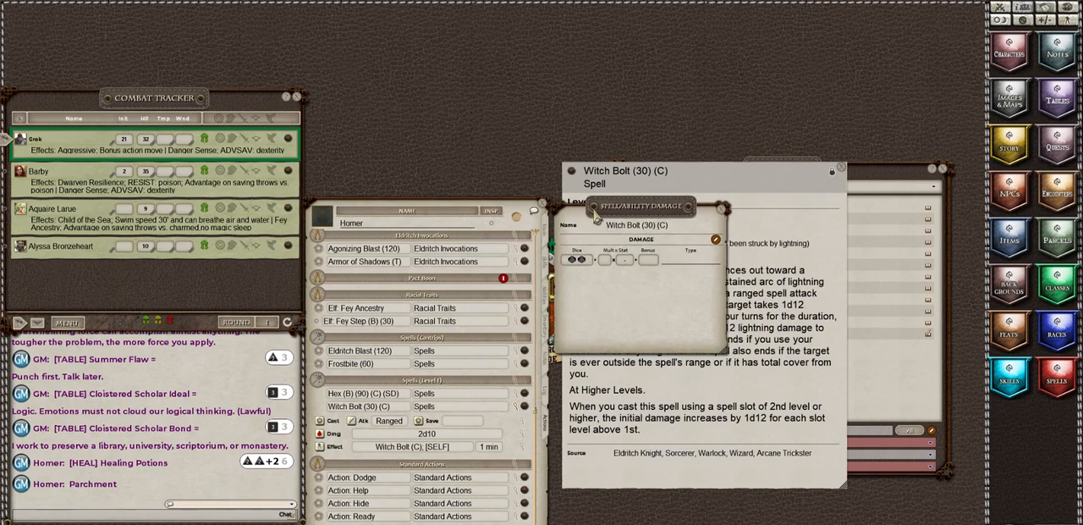
click(722, 209)
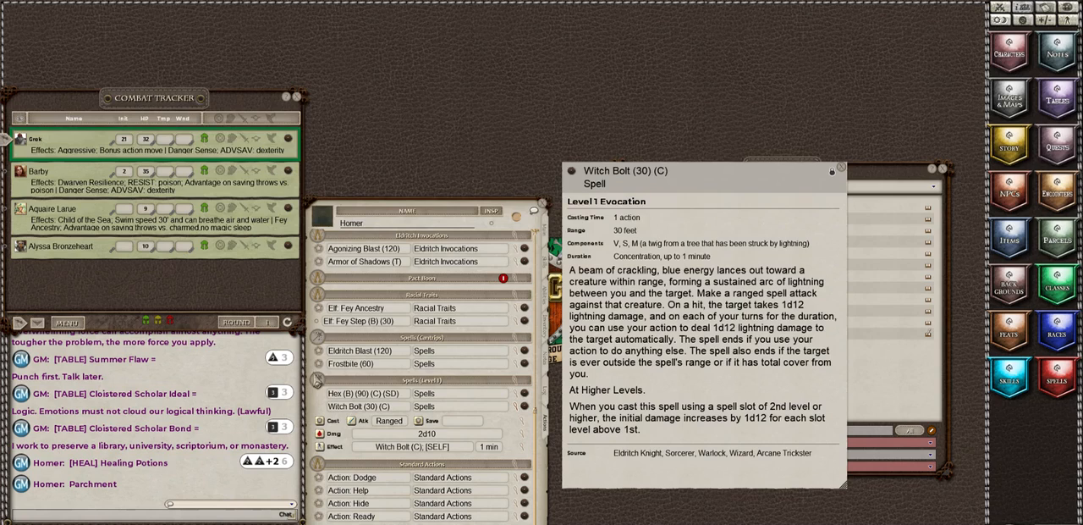
Step: Reopen Witch Bolt's damage settings beside the sheet, leaving its action details expanded and Frostbite's collapsed
click(528, 438)
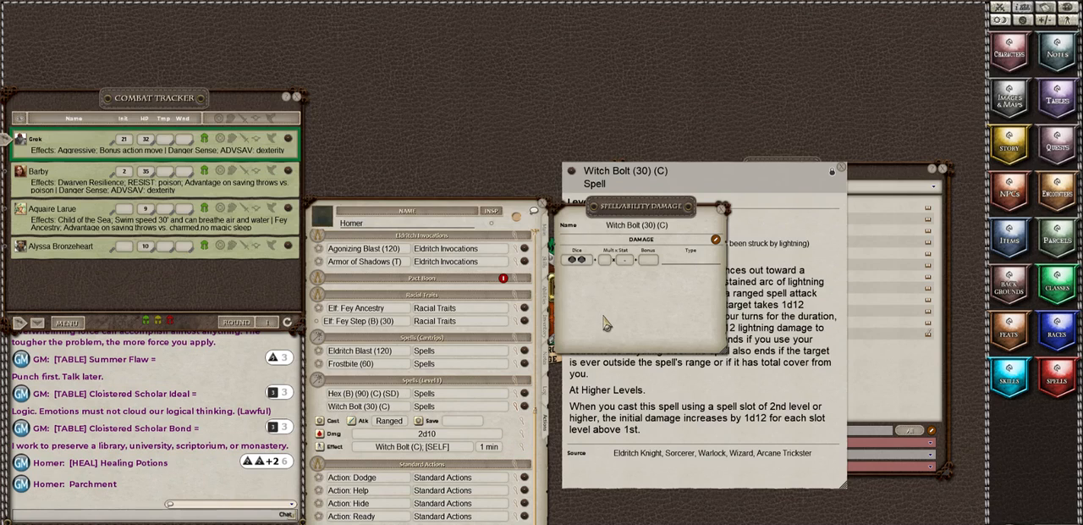
click(517, 409)
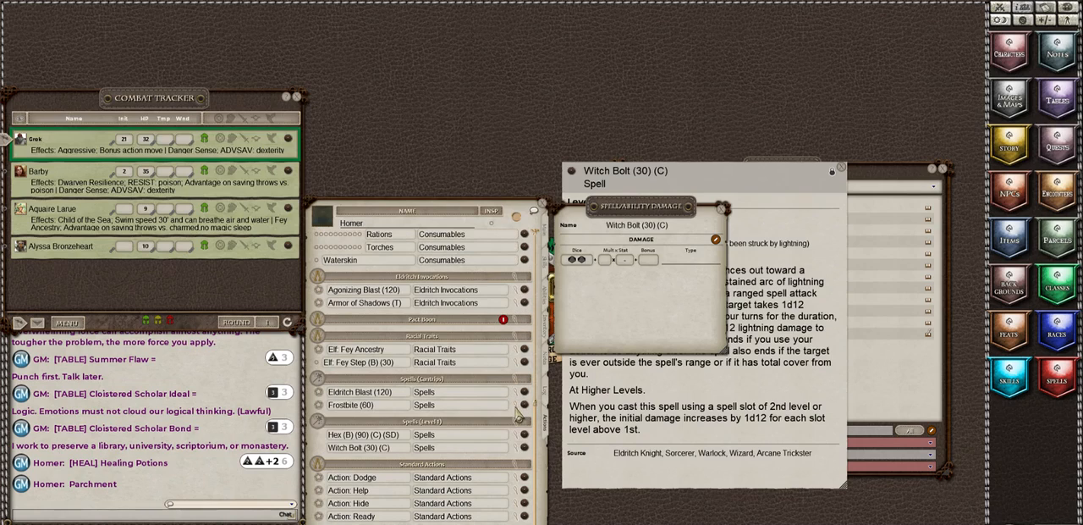
click(516, 410)
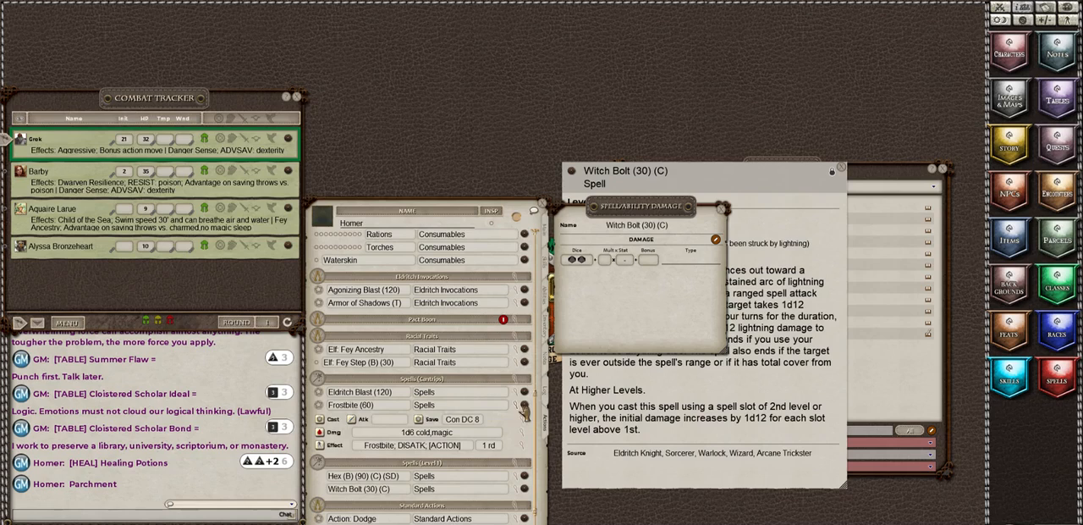
click(516, 410)
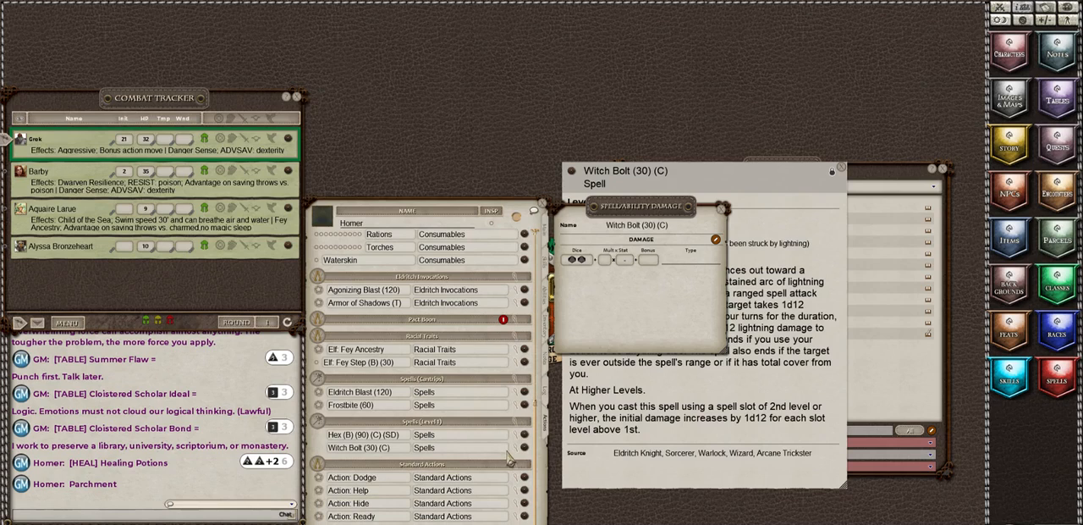
click(517, 449)
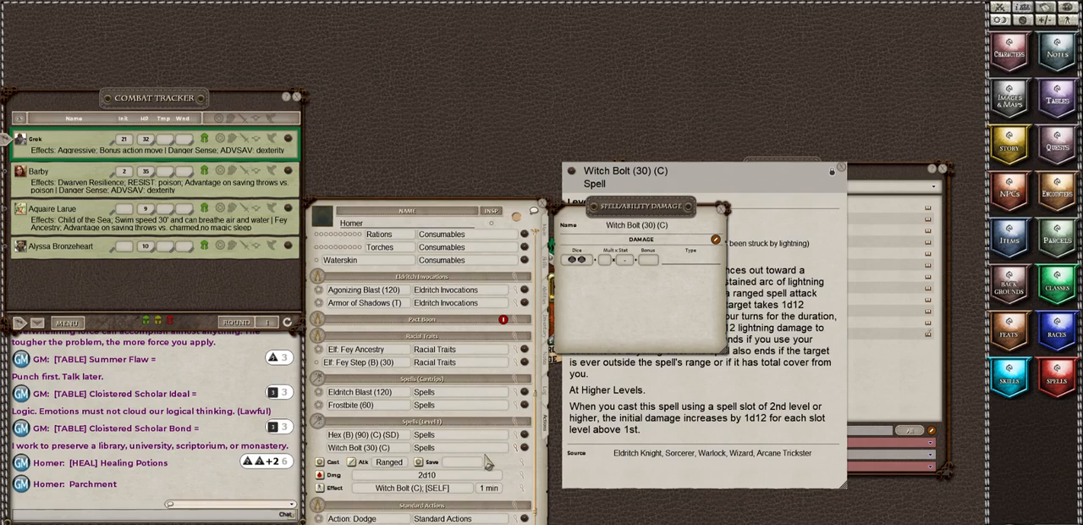
Step: Replace Witch Bolt's 2d10 damage entry with a new 2d12 entry that has no damage type
click(522, 450)
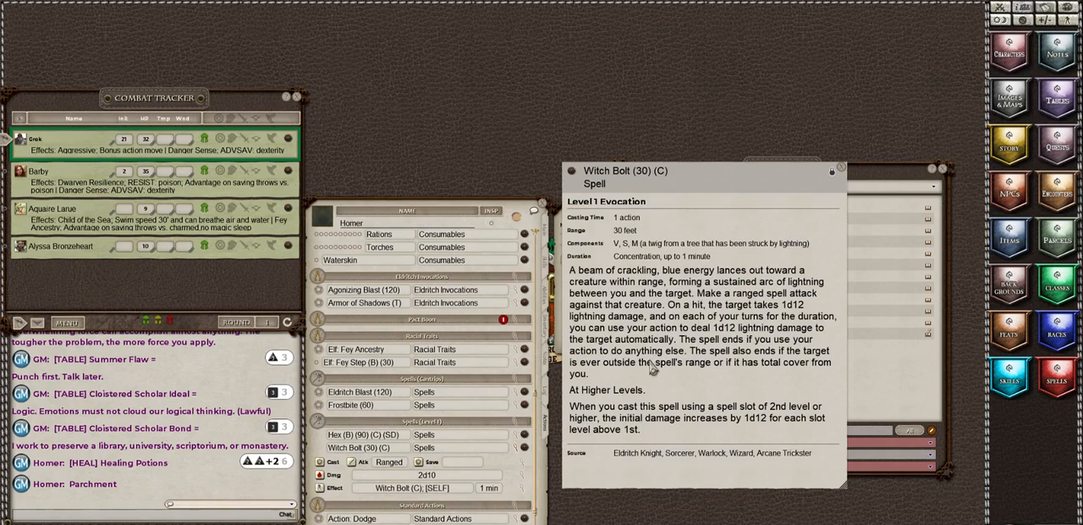
click(524, 476)
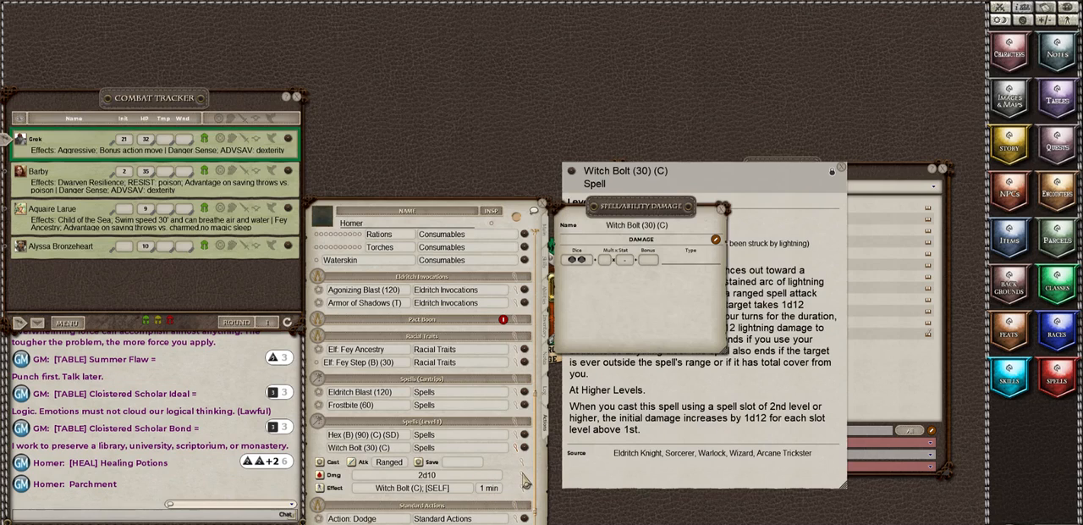
right_click(589, 258)
click(565, 292)
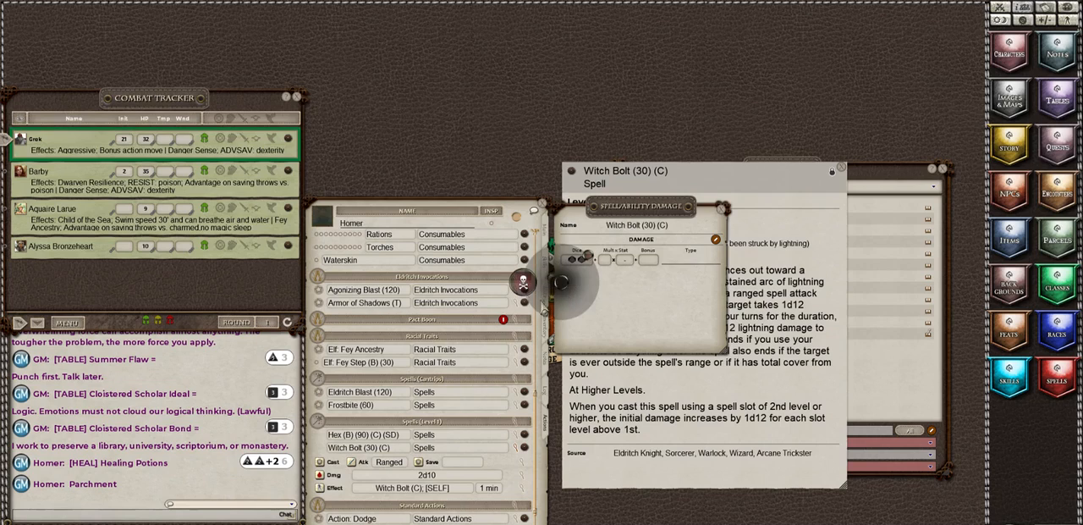
click(523, 287)
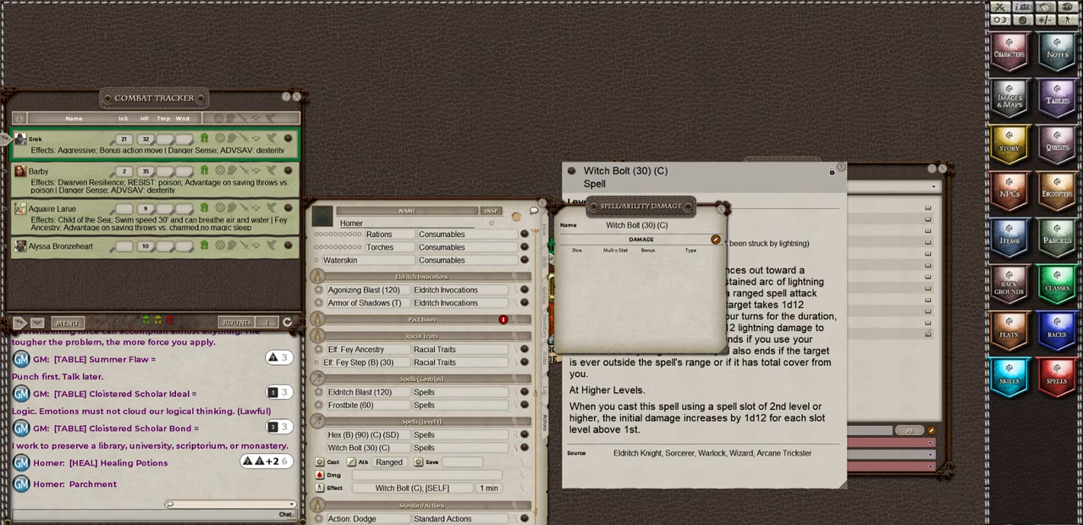
drag(95, 521, 583, 282)
right_click(582, 282)
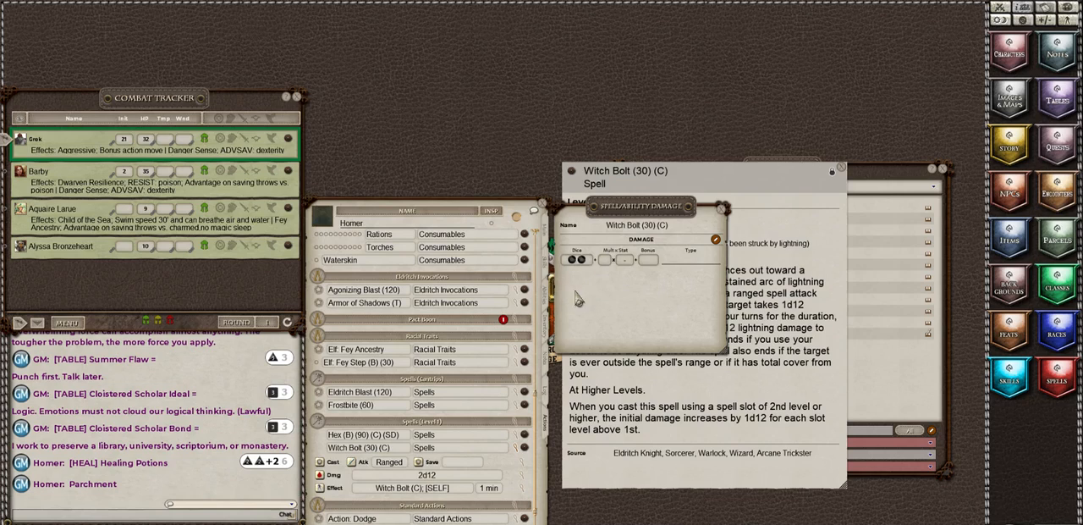
Step: Recheck Witch Bolt's description, then close its spell and damage windows and collapse its action details
click(526, 451)
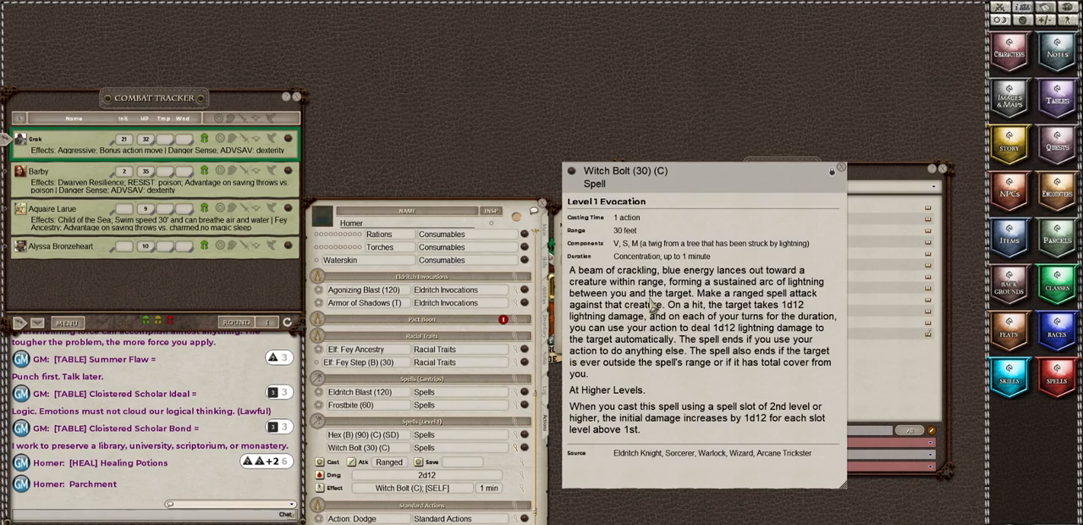
click(841, 168)
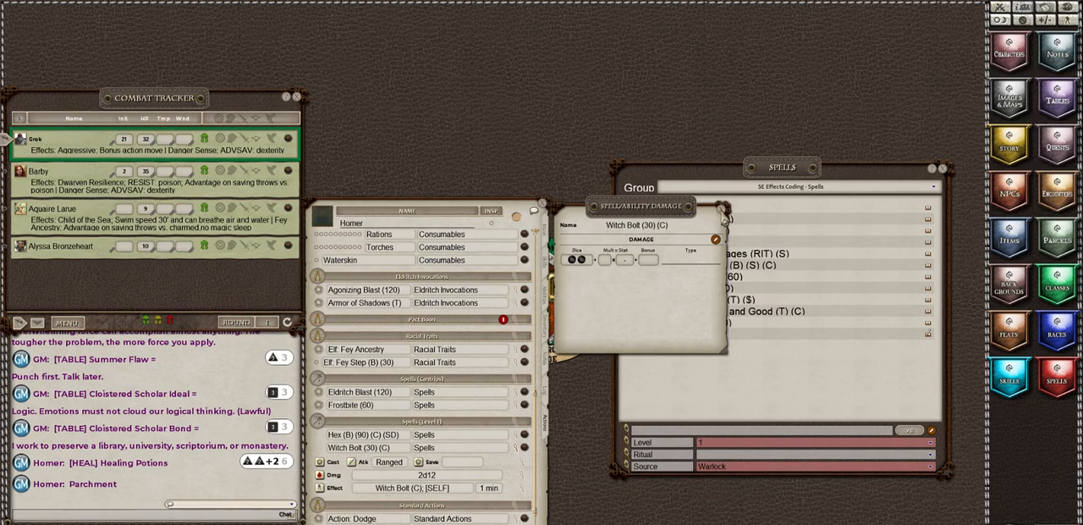
click(722, 208)
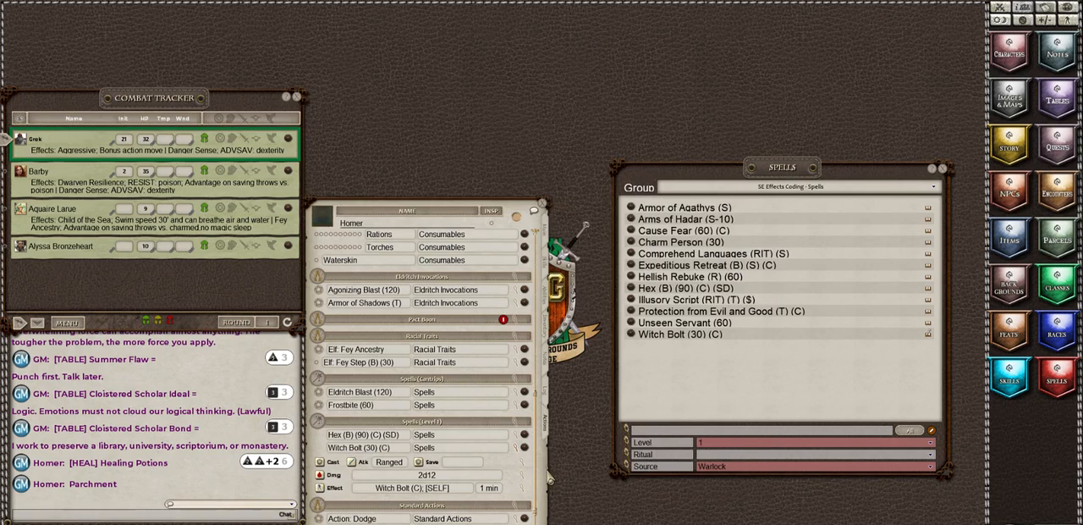
click(515, 447)
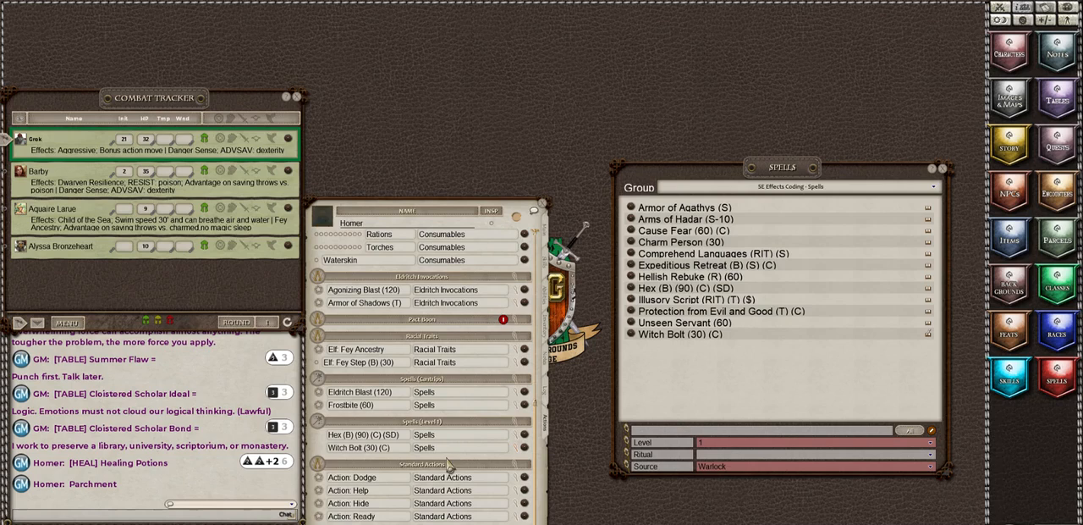
Step: Filter the Warlock spell list to level 2 and add Darkness and Shatter to Homer's actions
click(734, 443)
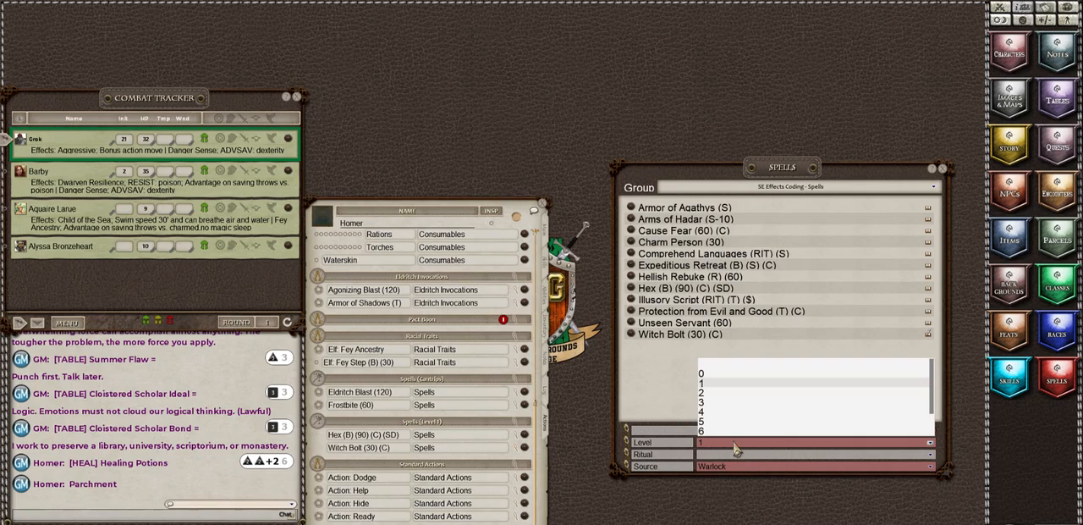
click(703, 395)
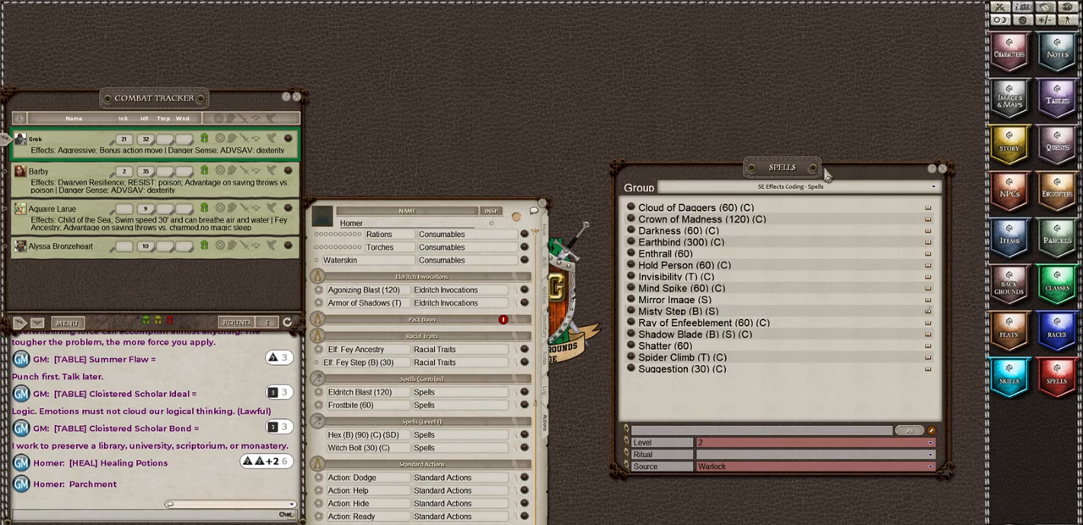
scroll(387, 336, up, 3)
scroll(388, 335, up, 9)
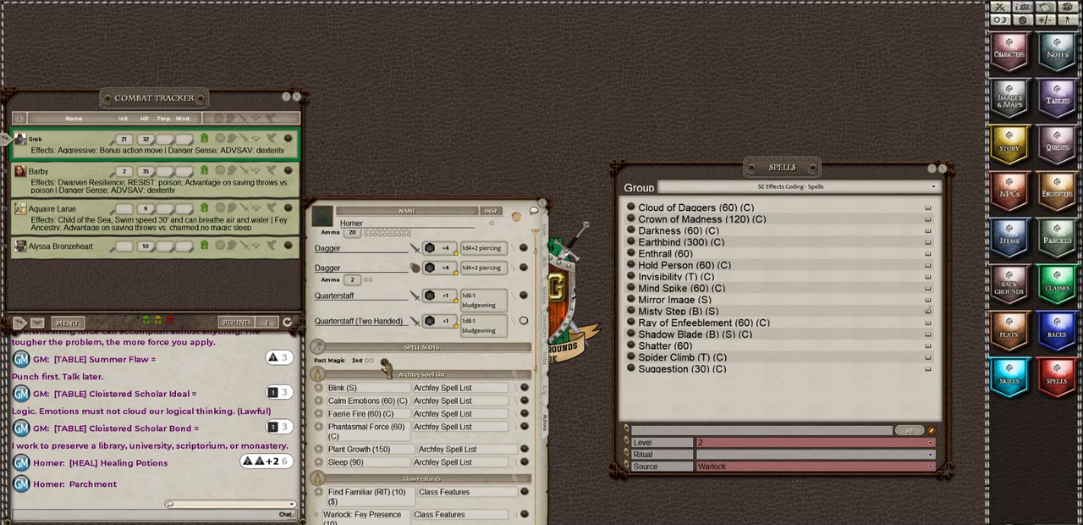
Step: Delete the empty Pact Boon power group from Homer's actions
scroll(476, 401, down, 2)
scroll(471, 391, down, 5)
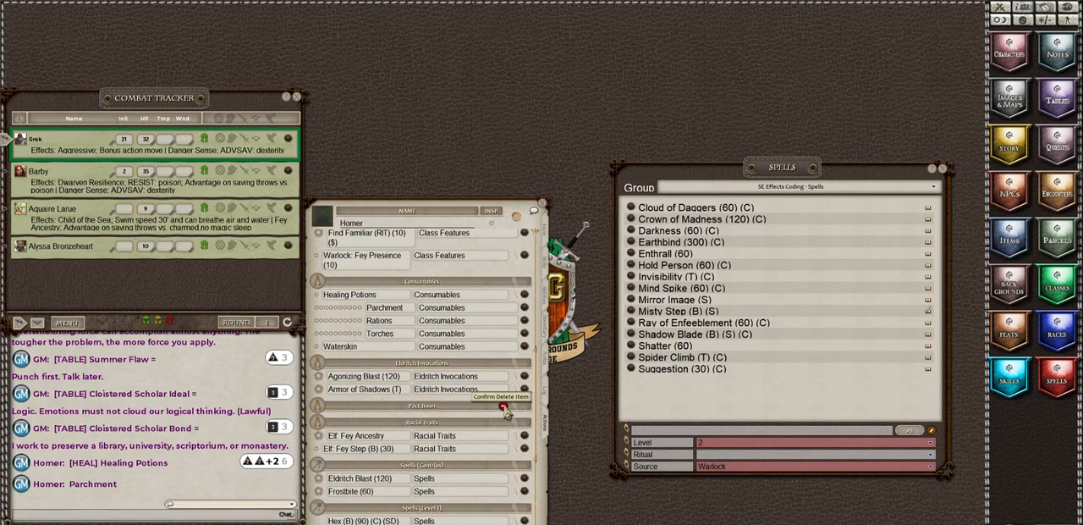
click(504, 409)
Step: Collapse the action details of Darkness and Shatter under Spells (Level 2) and close the spell list
scroll(437, 419, down, 1)
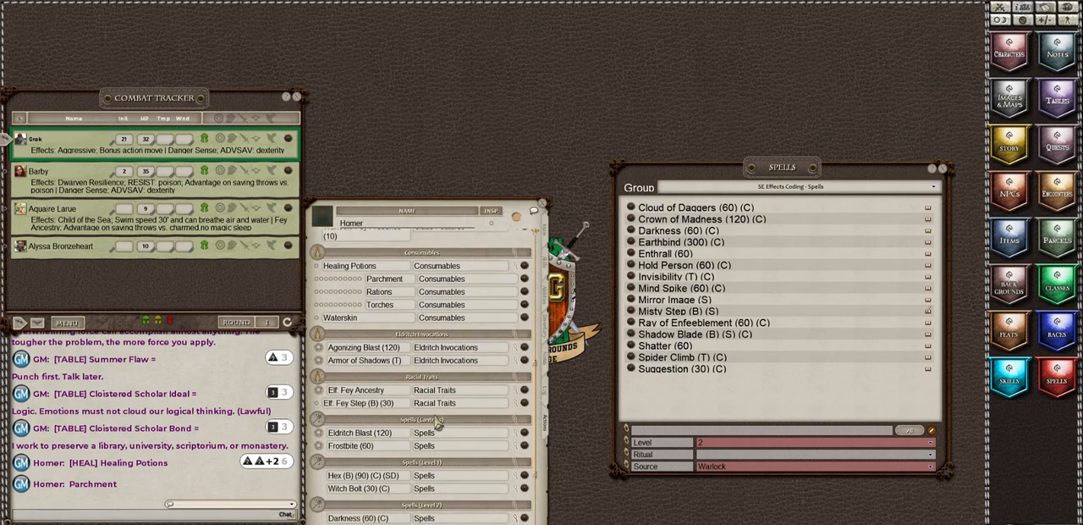
scroll(437, 423, down, 1)
scroll(436, 423, down, 1)
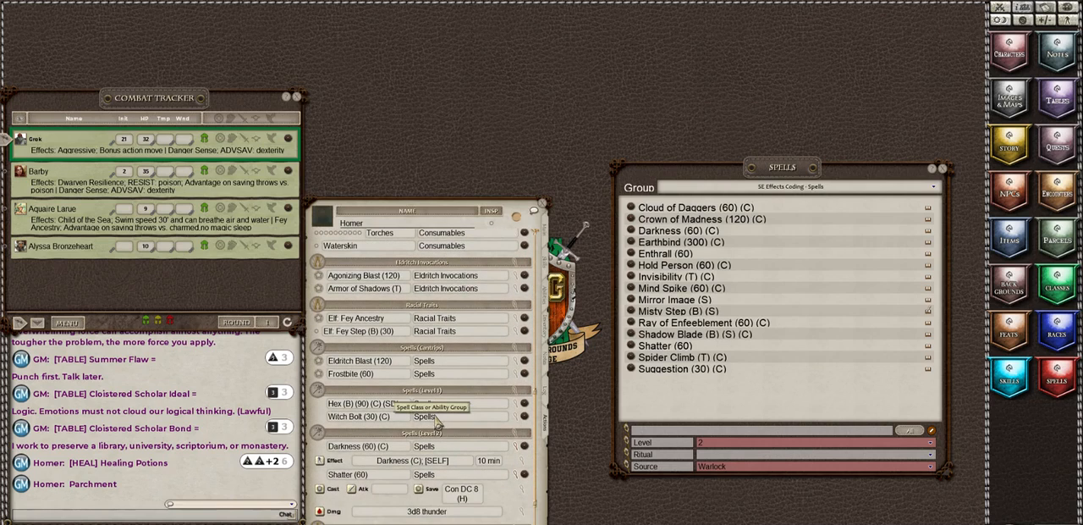
click(515, 447)
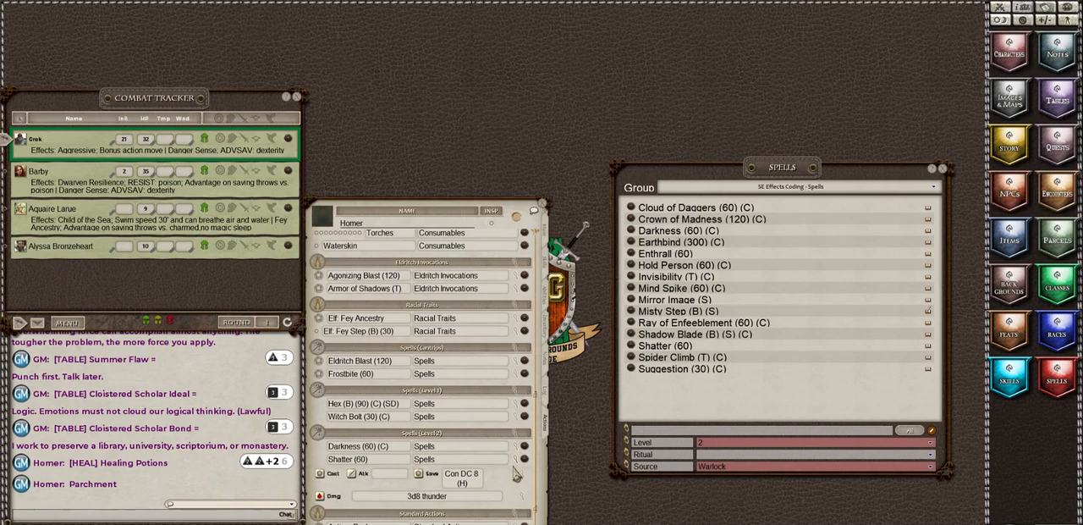
click(515, 460)
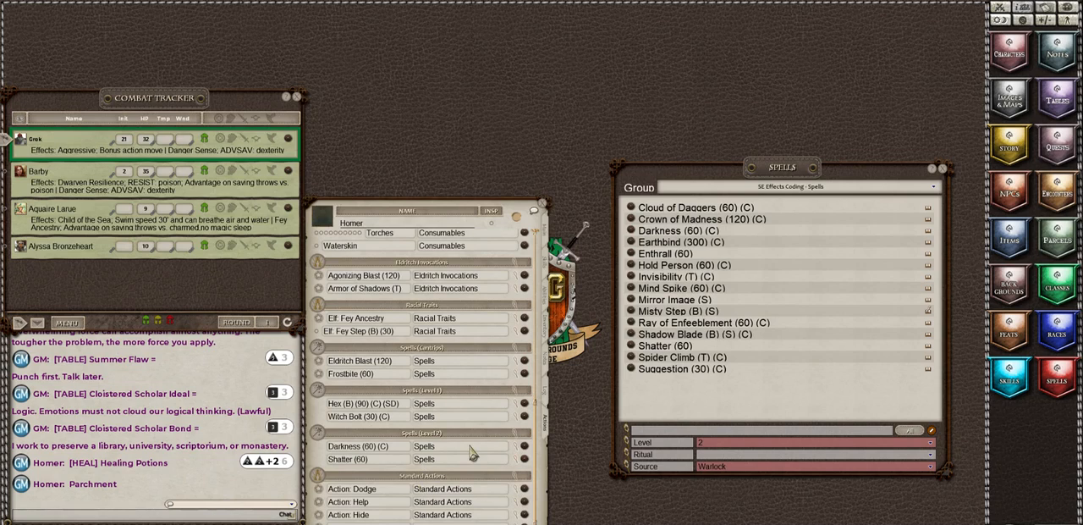
scroll(473, 455, down, 1)
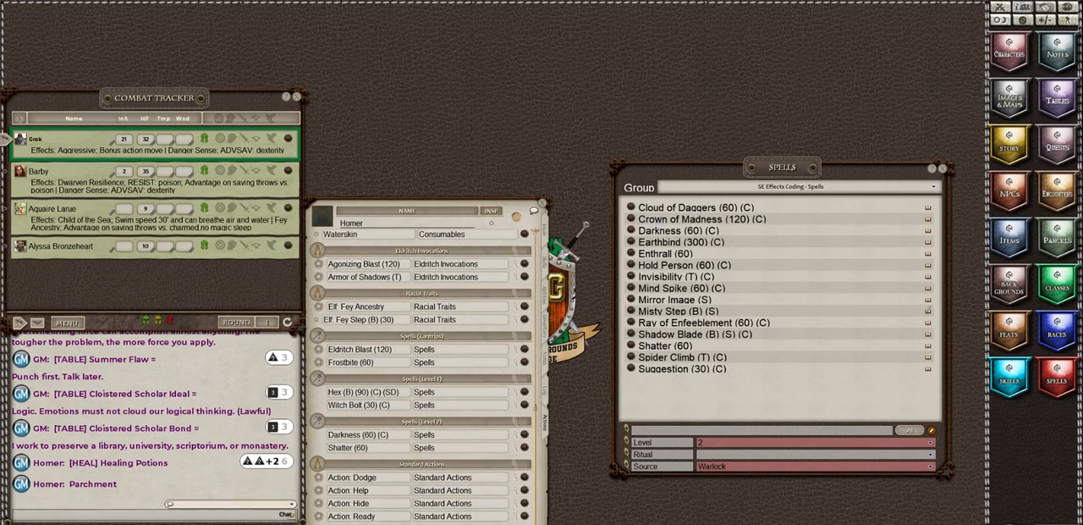
click(942, 168)
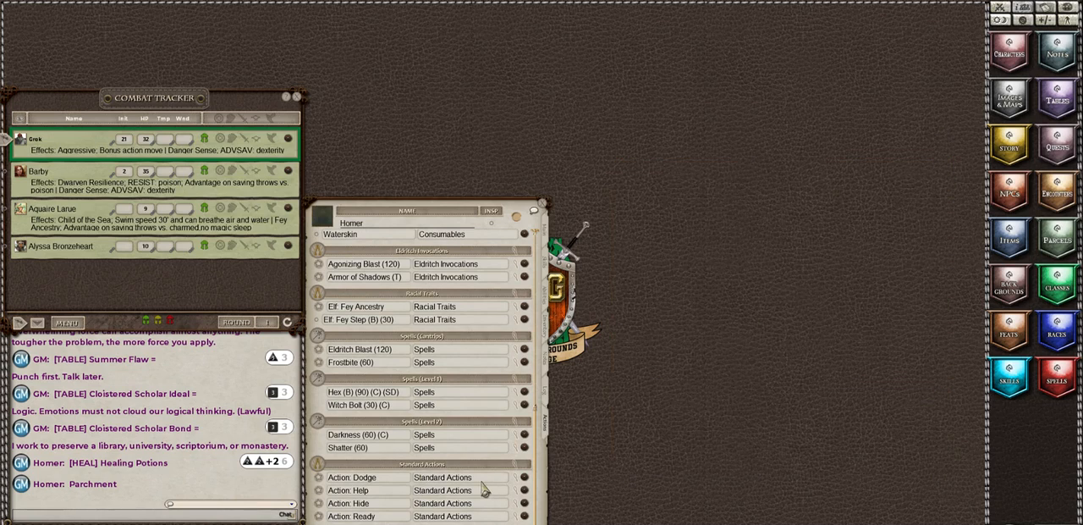
Step: Review Homer's power groups from the leveled spells back up to the Archfey spell list, spell slots and quarterstaff attacks
scroll(497, 448, up, 1)
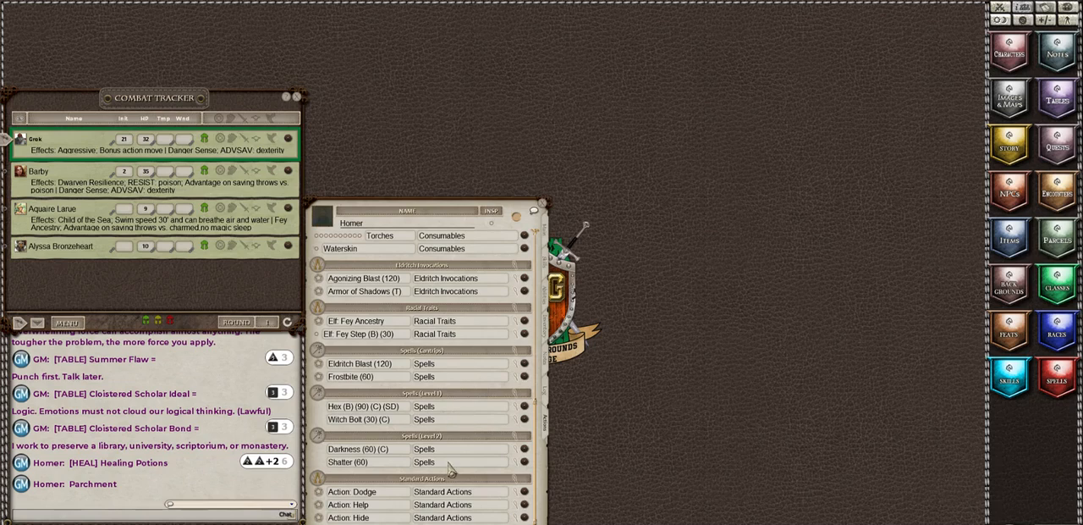
scroll(450, 470, up, 5)
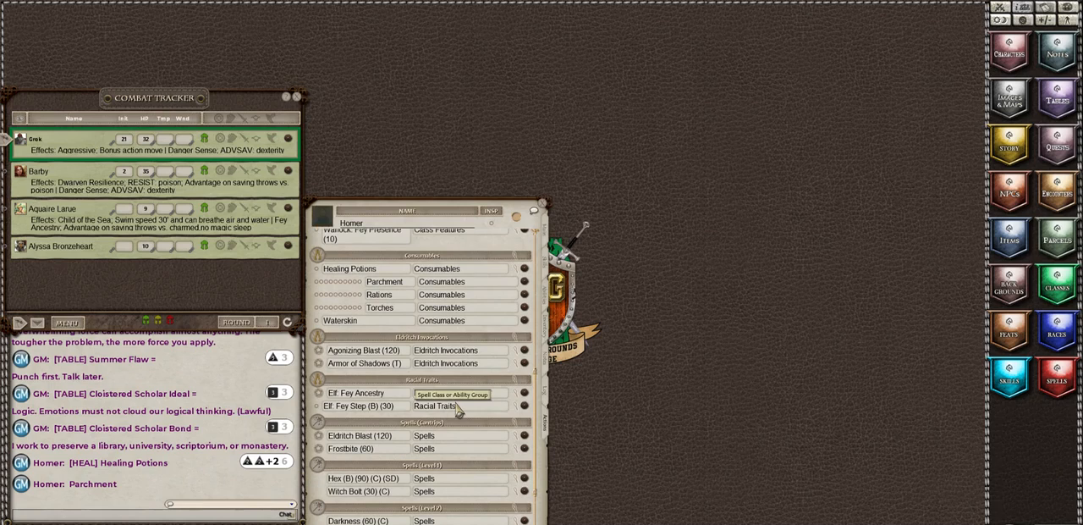
scroll(458, 408, up, 1)
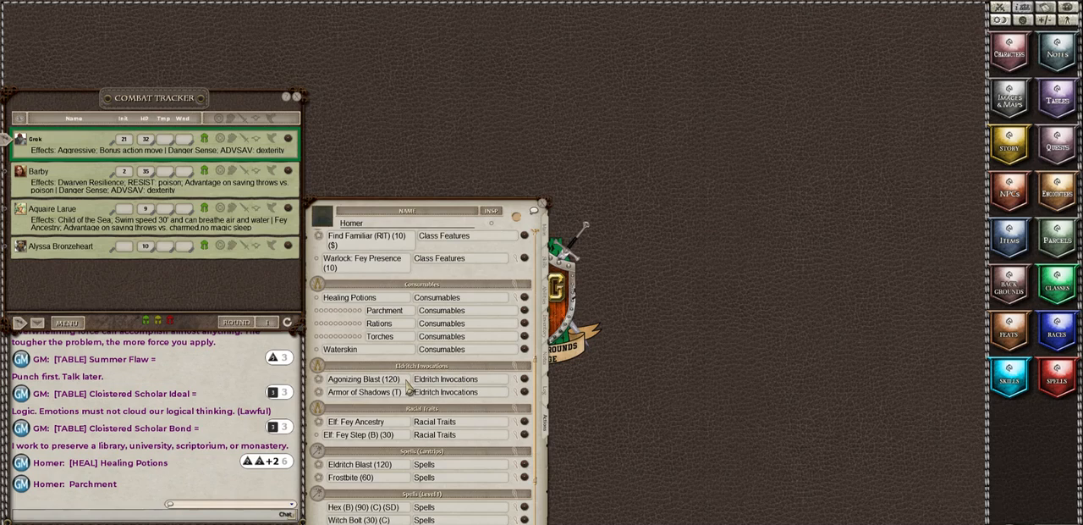
scroll(409, 385, up, 1)
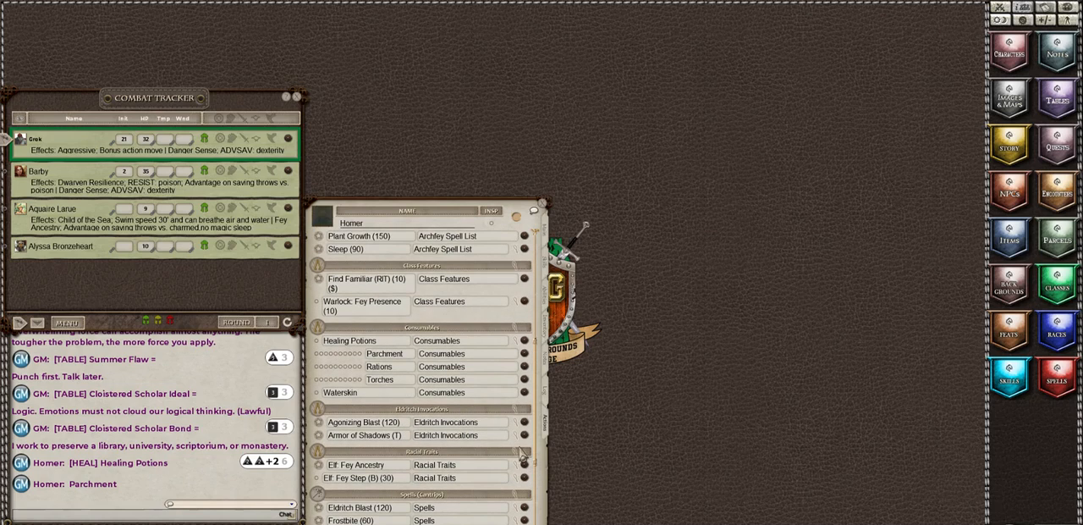
scroll(428, 441, up, 2)
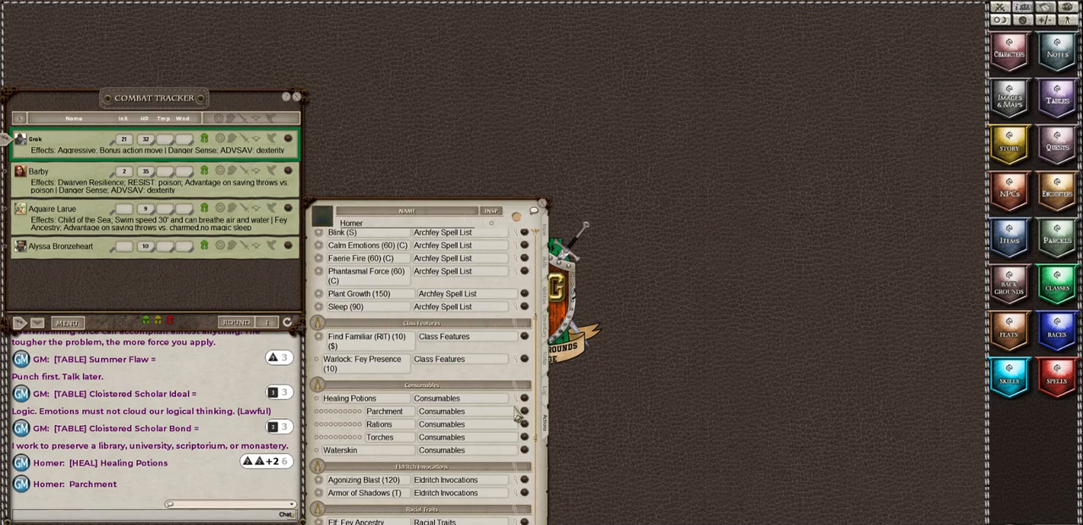
scroll(502, 400, up, 1)
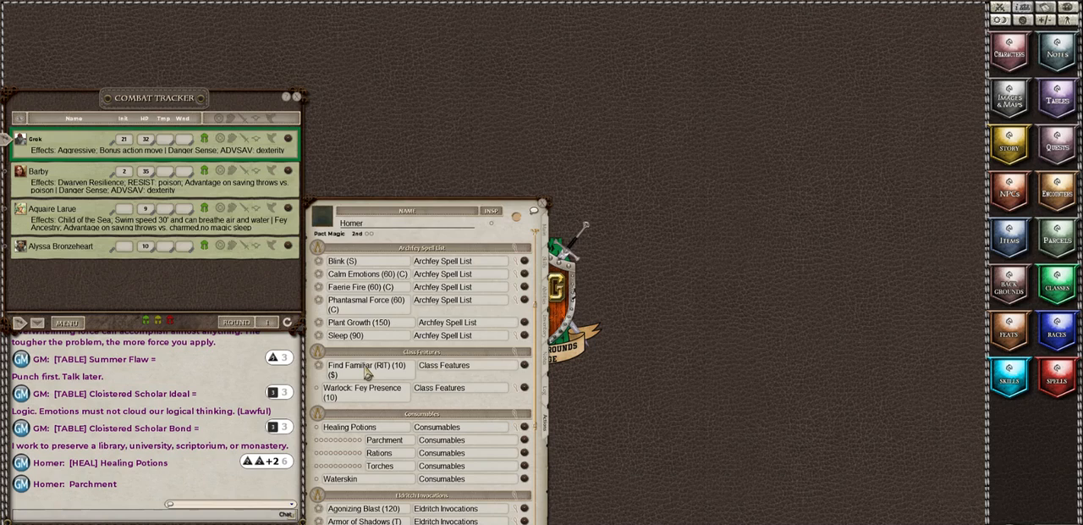
scroll(503, 383, up, 3)
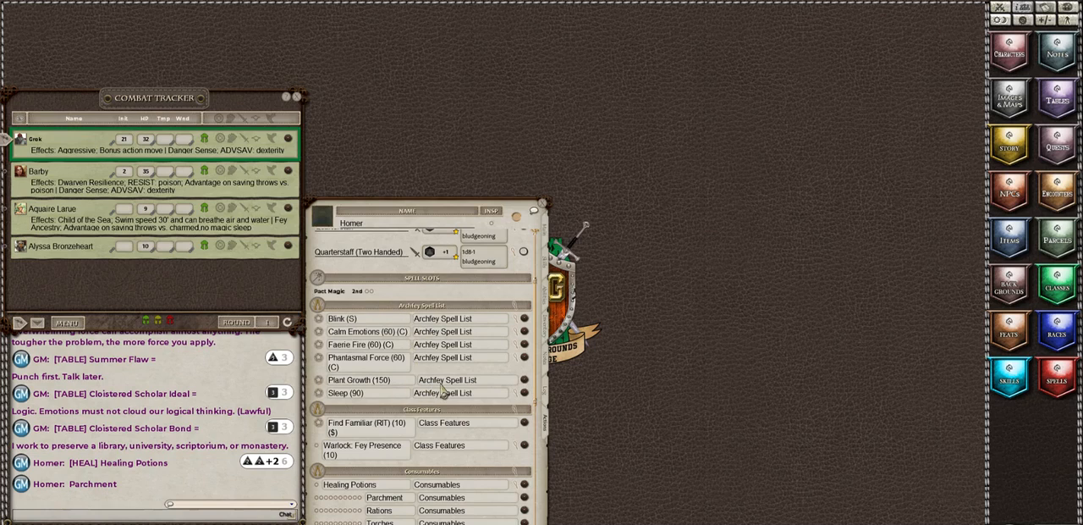
scroll(444, 389, down, 5)
scroll(442, 386, up, 3)
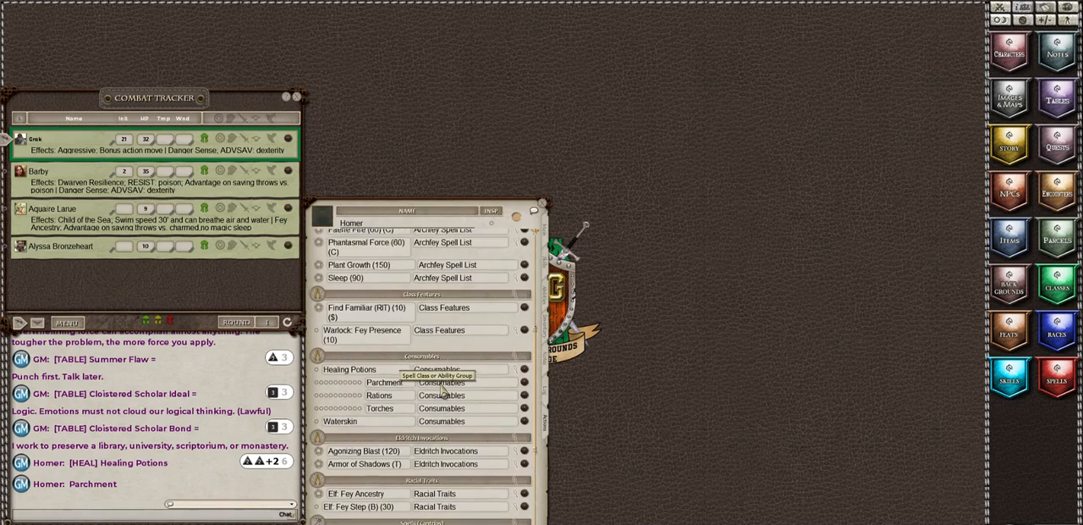
scroll(365, 315, up, 3)
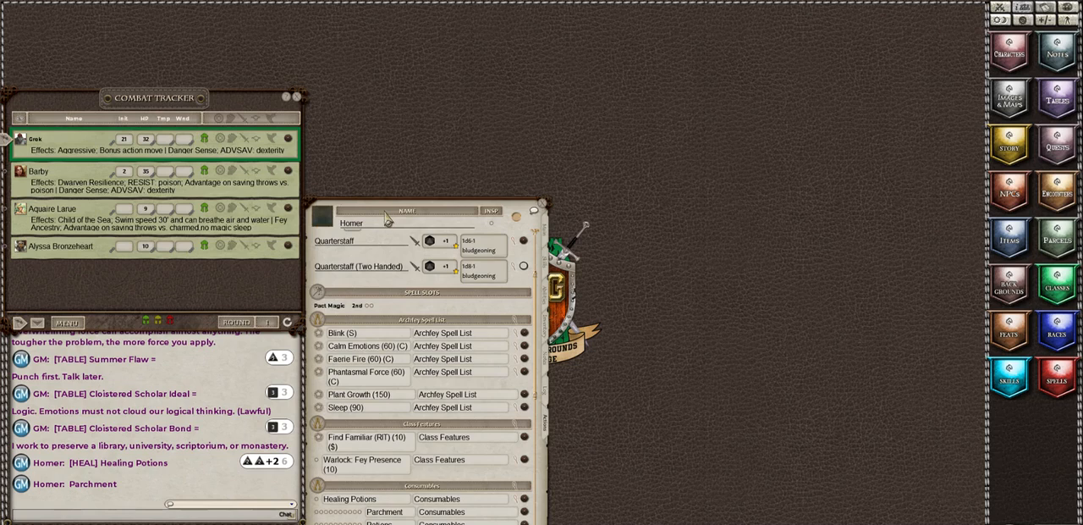
Step: Move Homer's sheet to the open middle of the desktop and check its main statistics and abilities pages before returning to the actions
drag(386, 219, 549, 142)
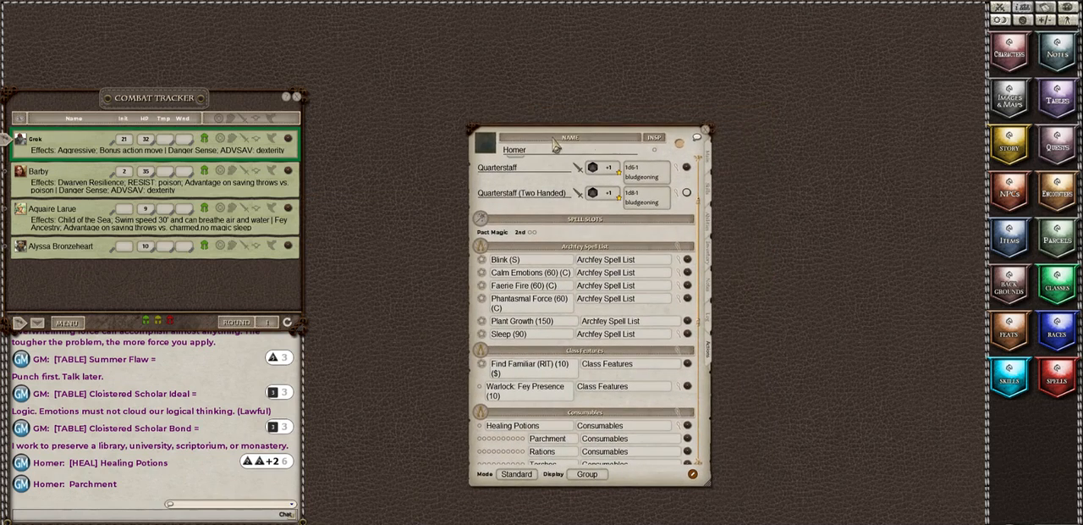
click(710, 163)
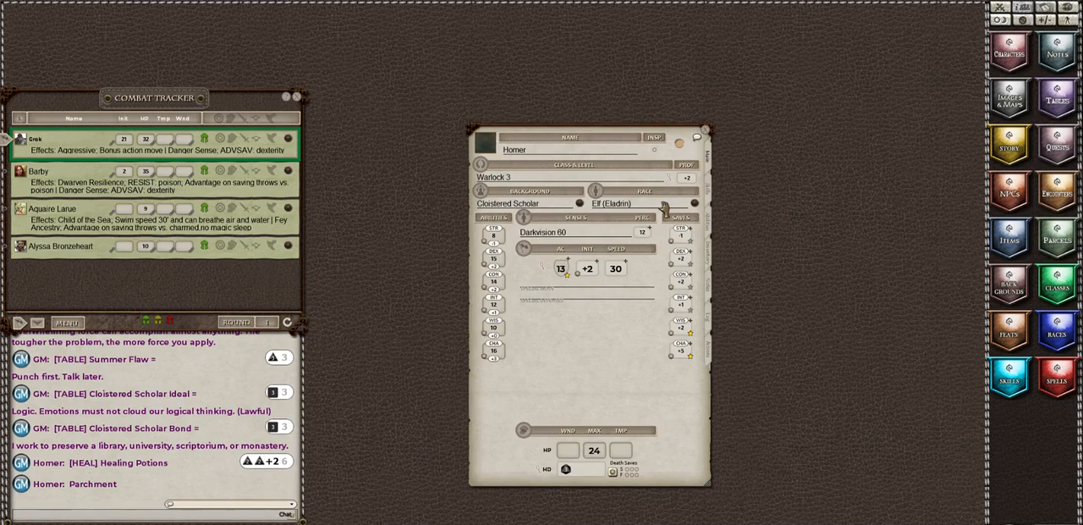
click(709, 221)
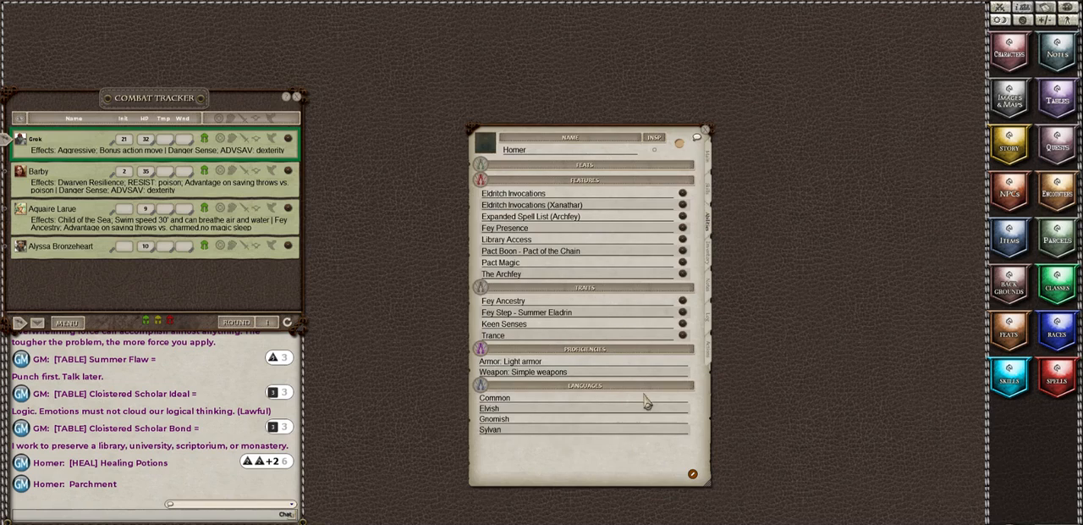
click(711, 359)
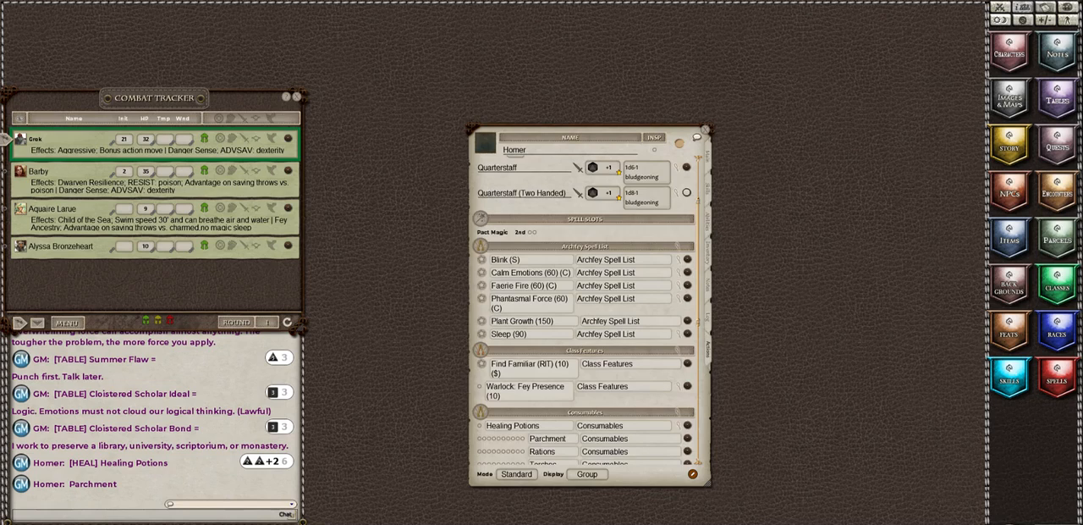